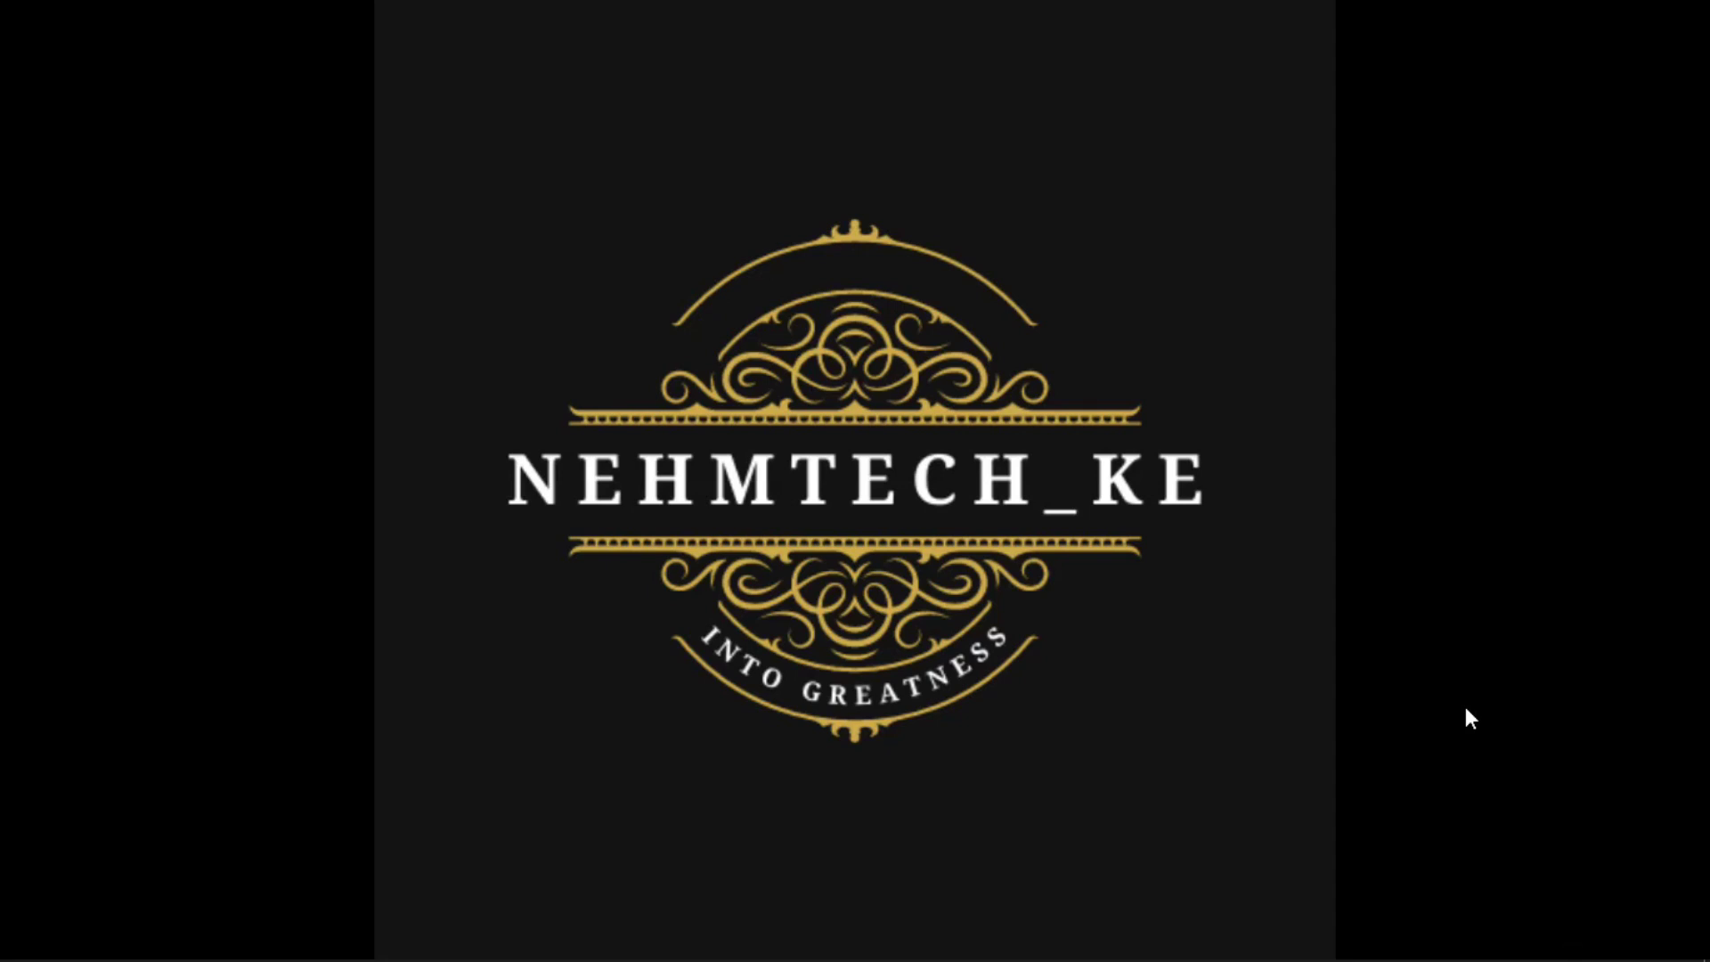
Open hostpinnacle.co.ke in Chrome and start an order for the Standard Package hosting plan.
mouse_move(393, 949)
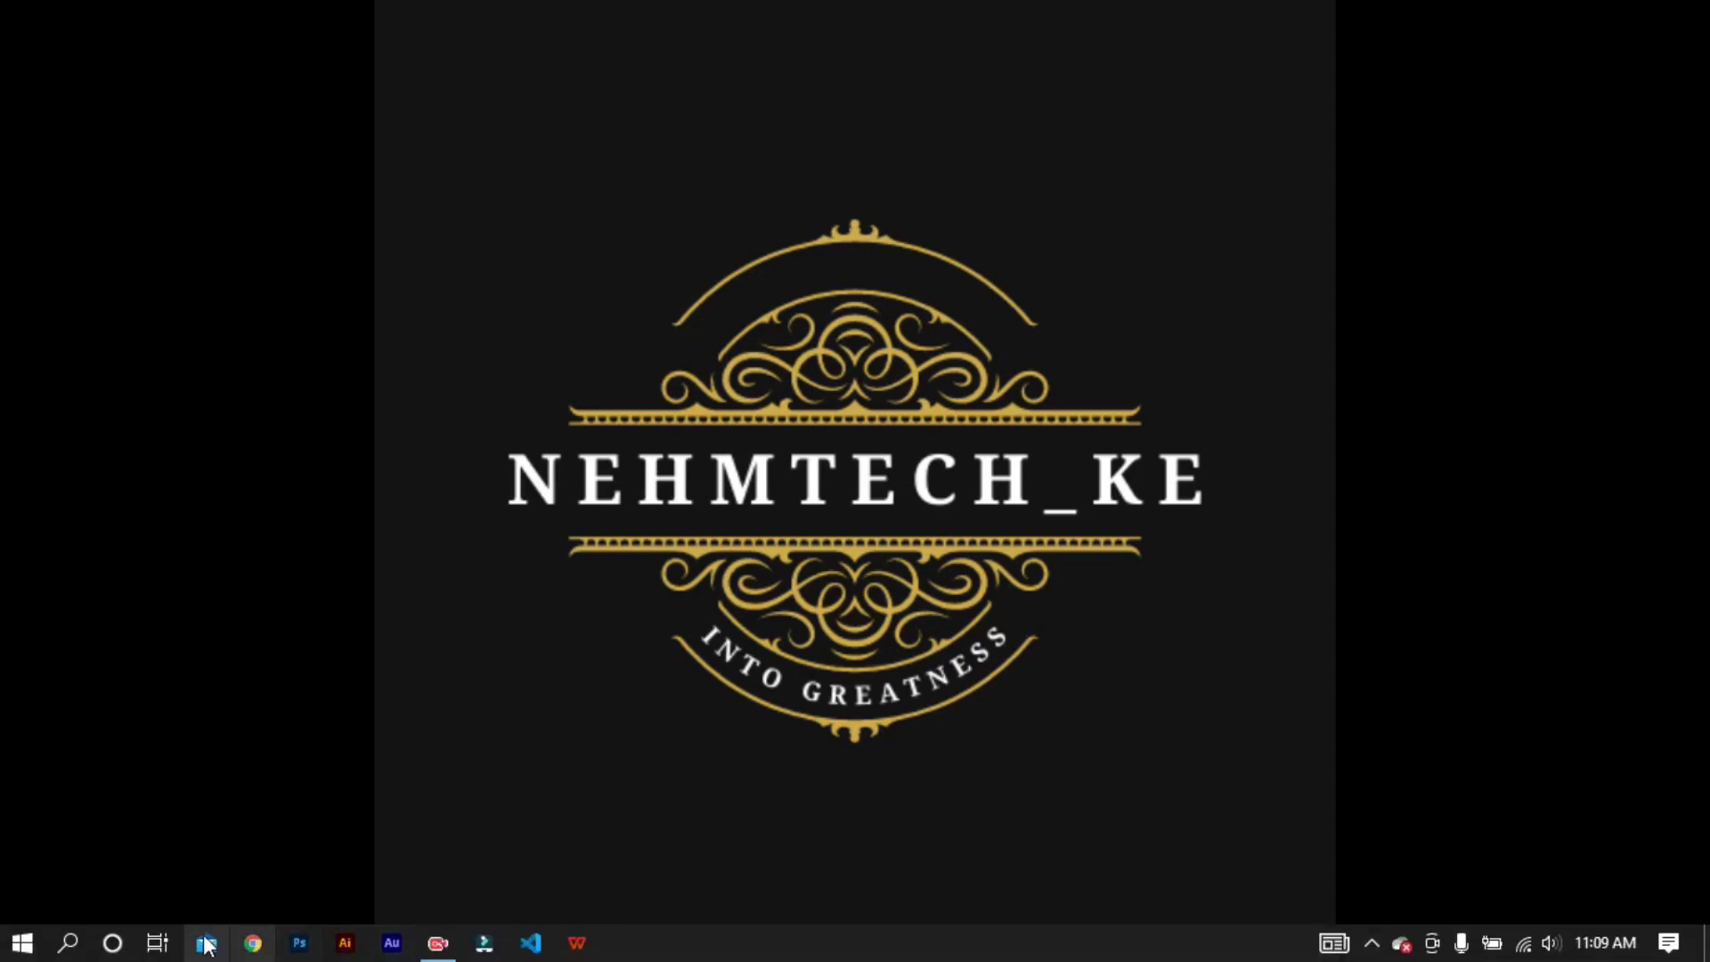
left_click(253, 946)
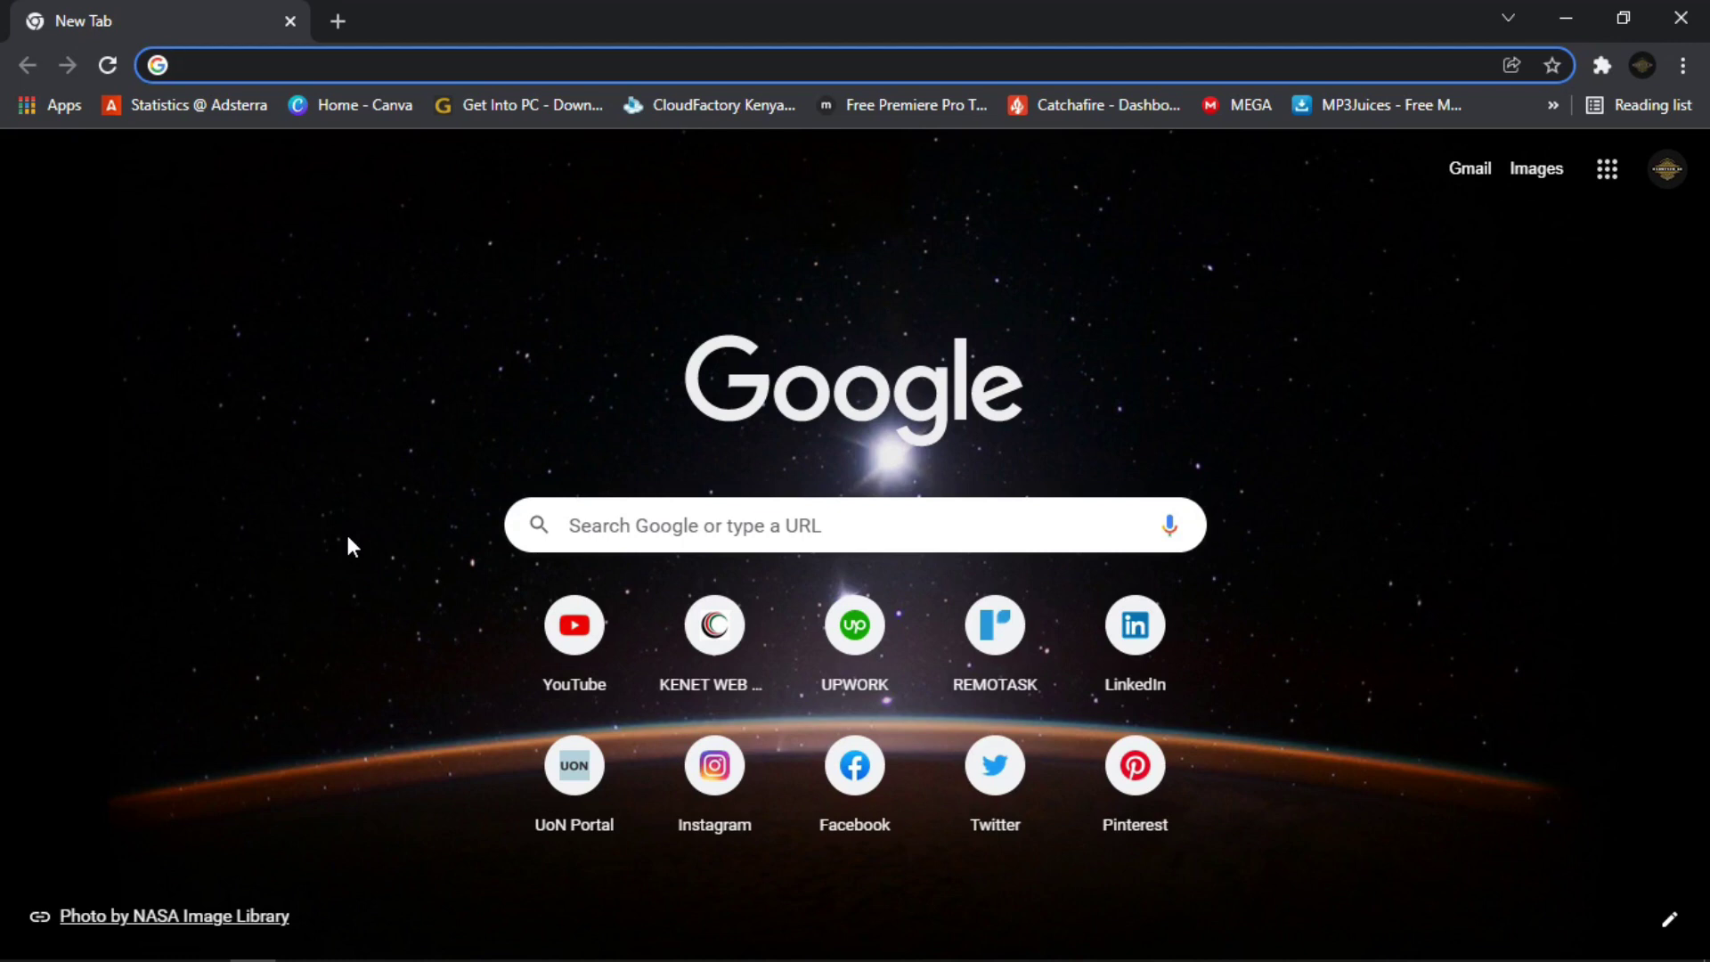
type("hostpinnacle.co.ke")
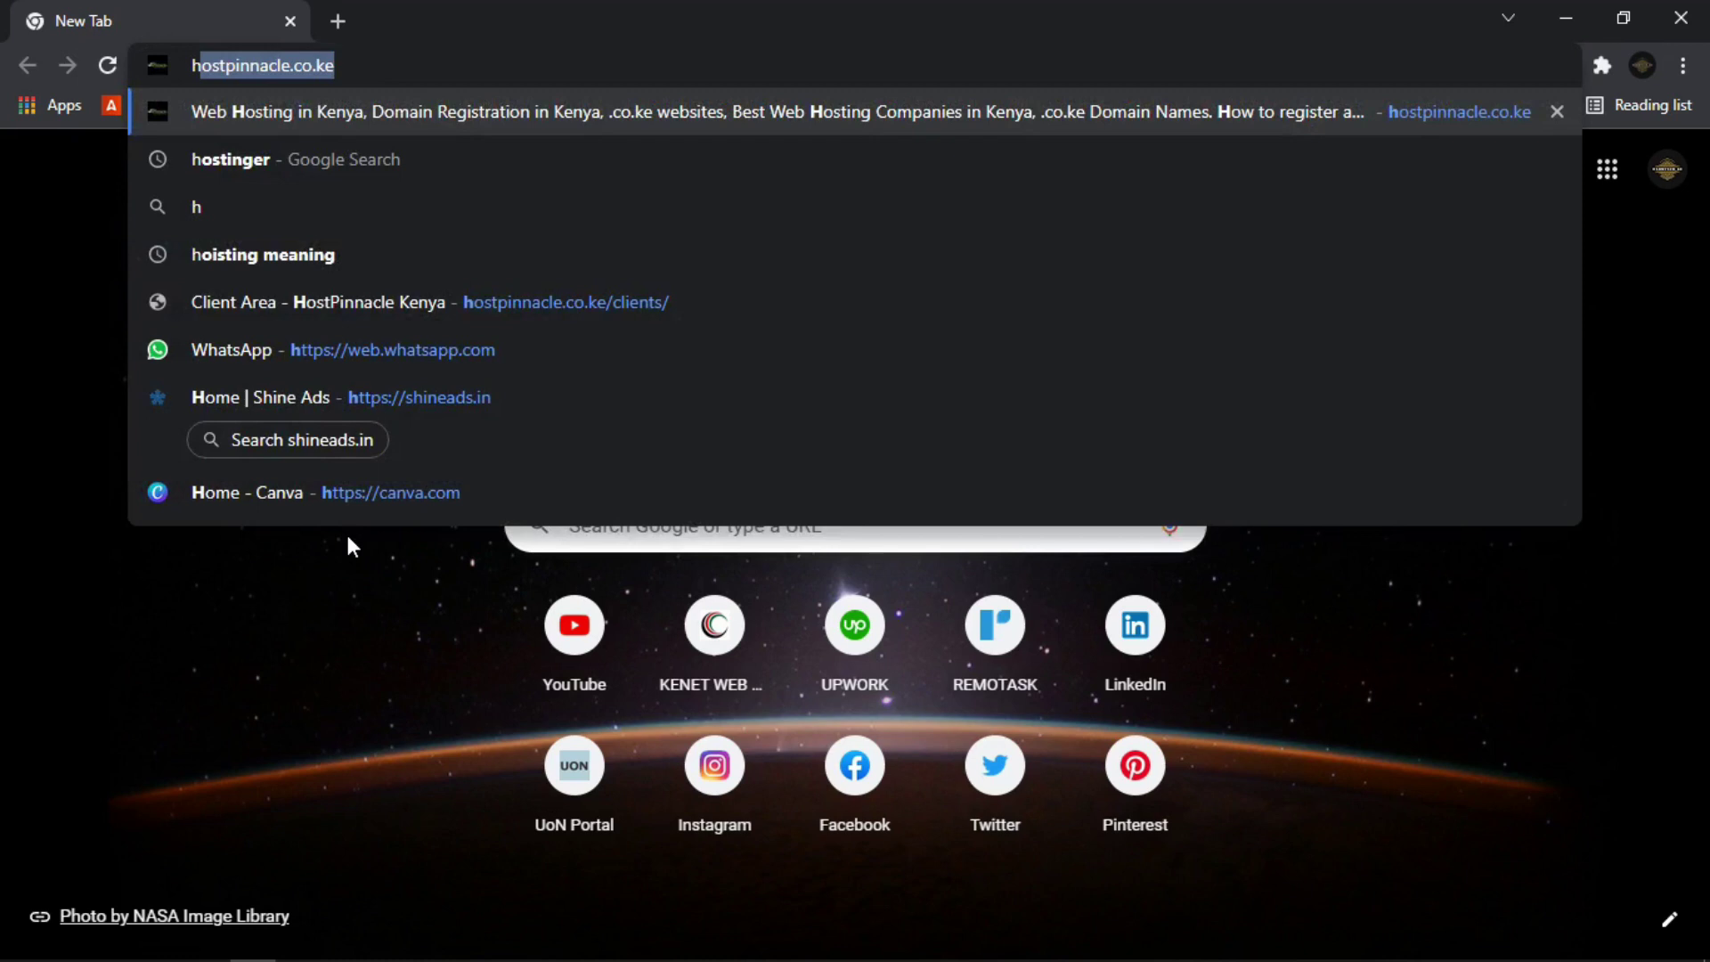
key("Return")
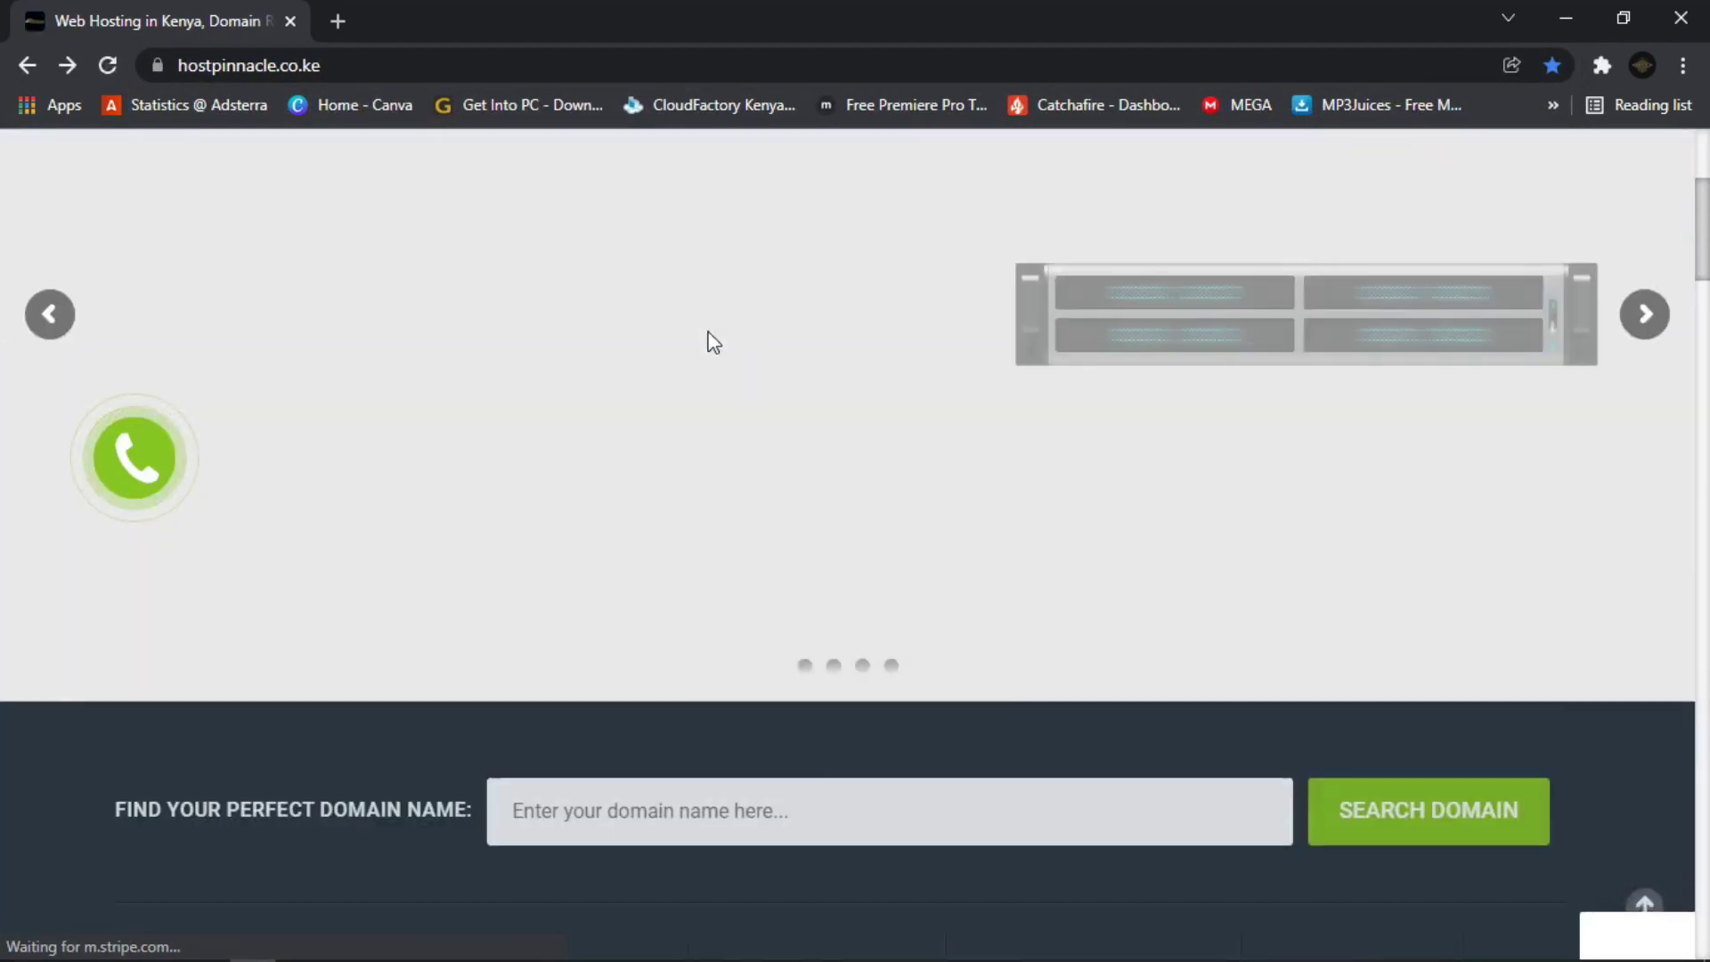
scroll(707, 330, "down", 10)
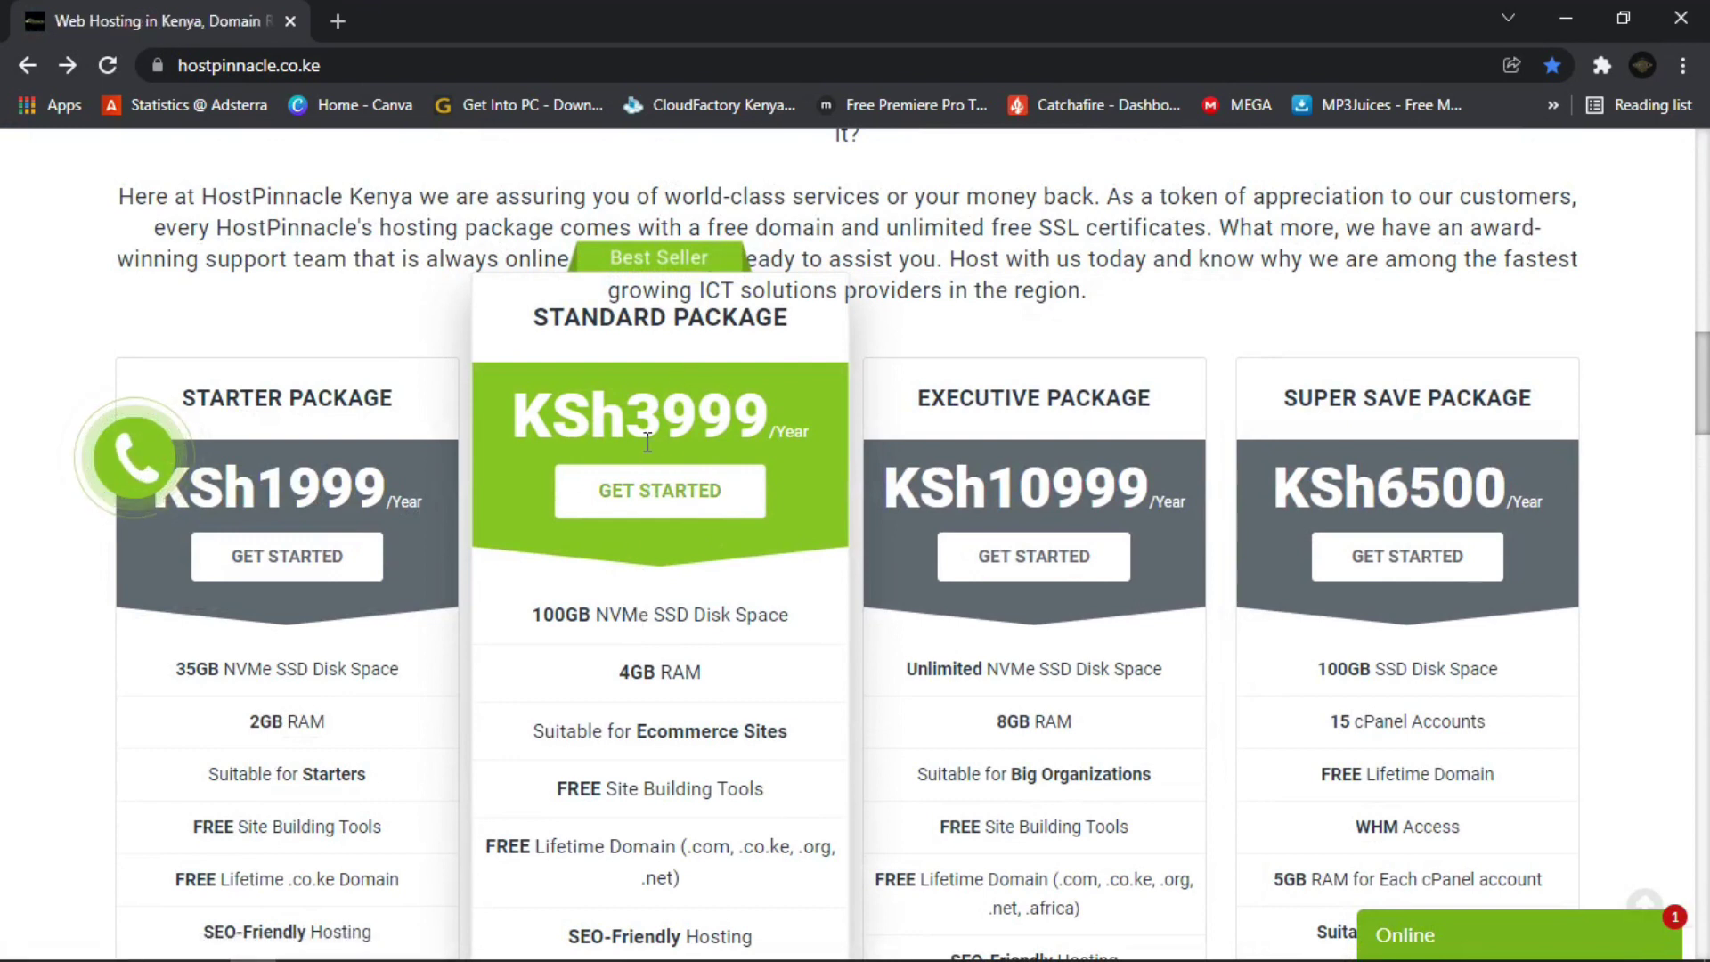
left_click(650, 510)
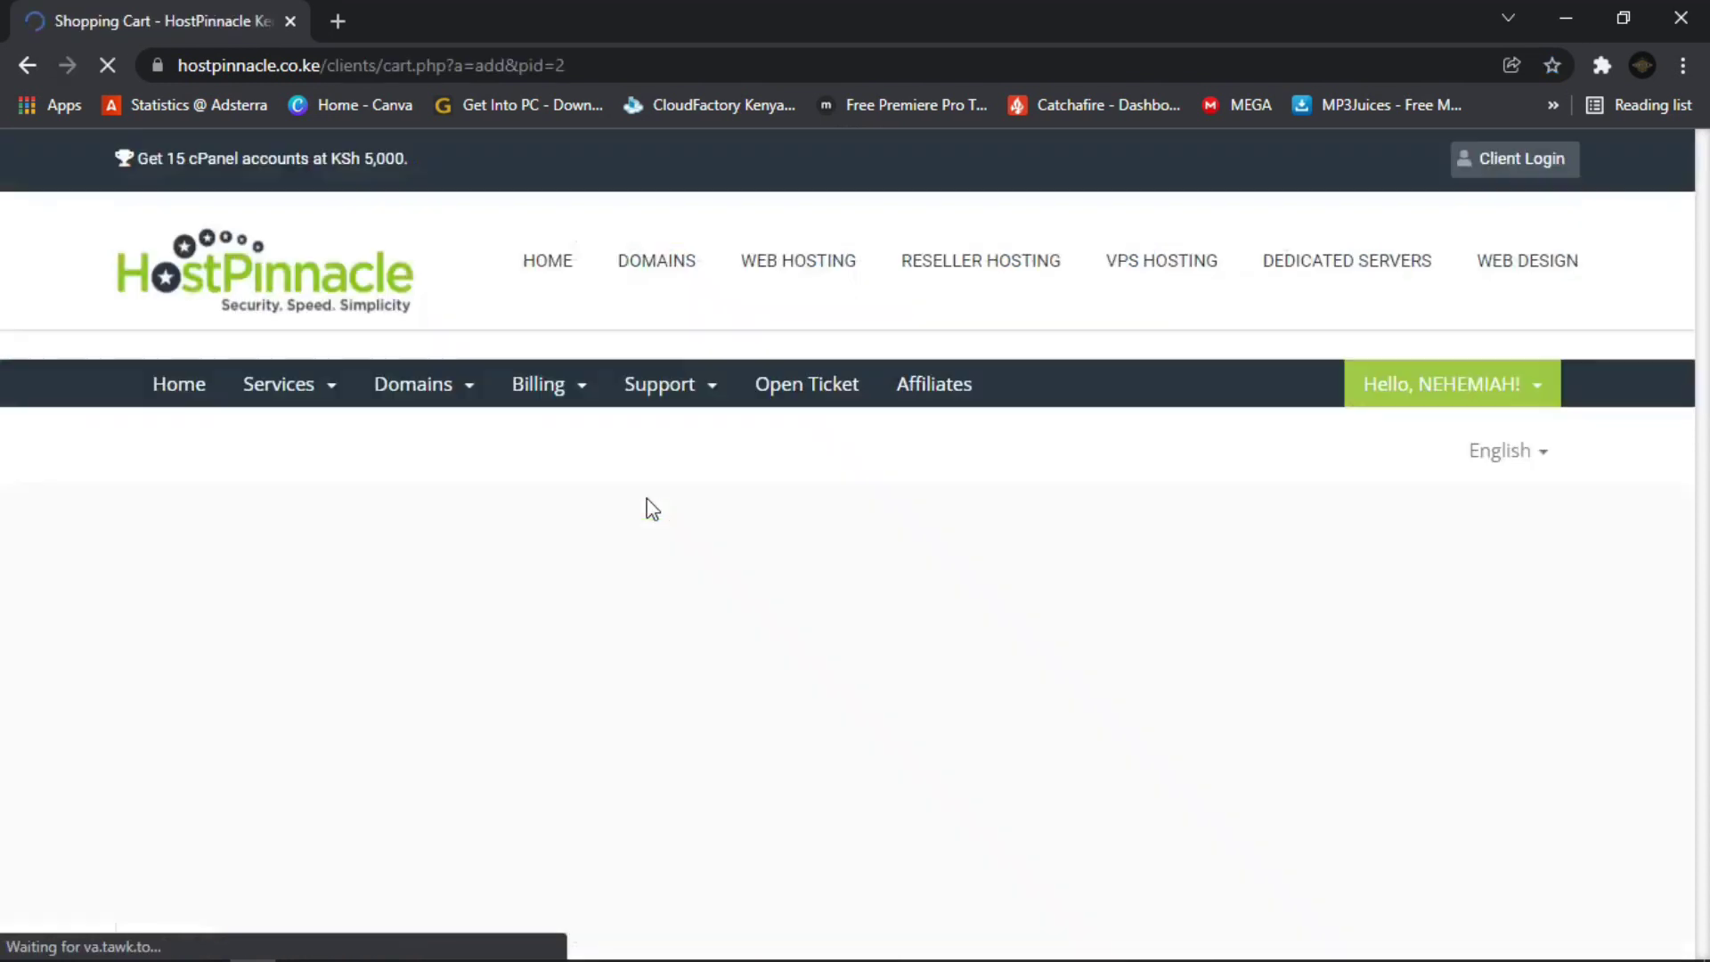
Try to register nehmtech with the .com extension as a new domain by checking its availability.
scroll(875, 547, "down", 3)
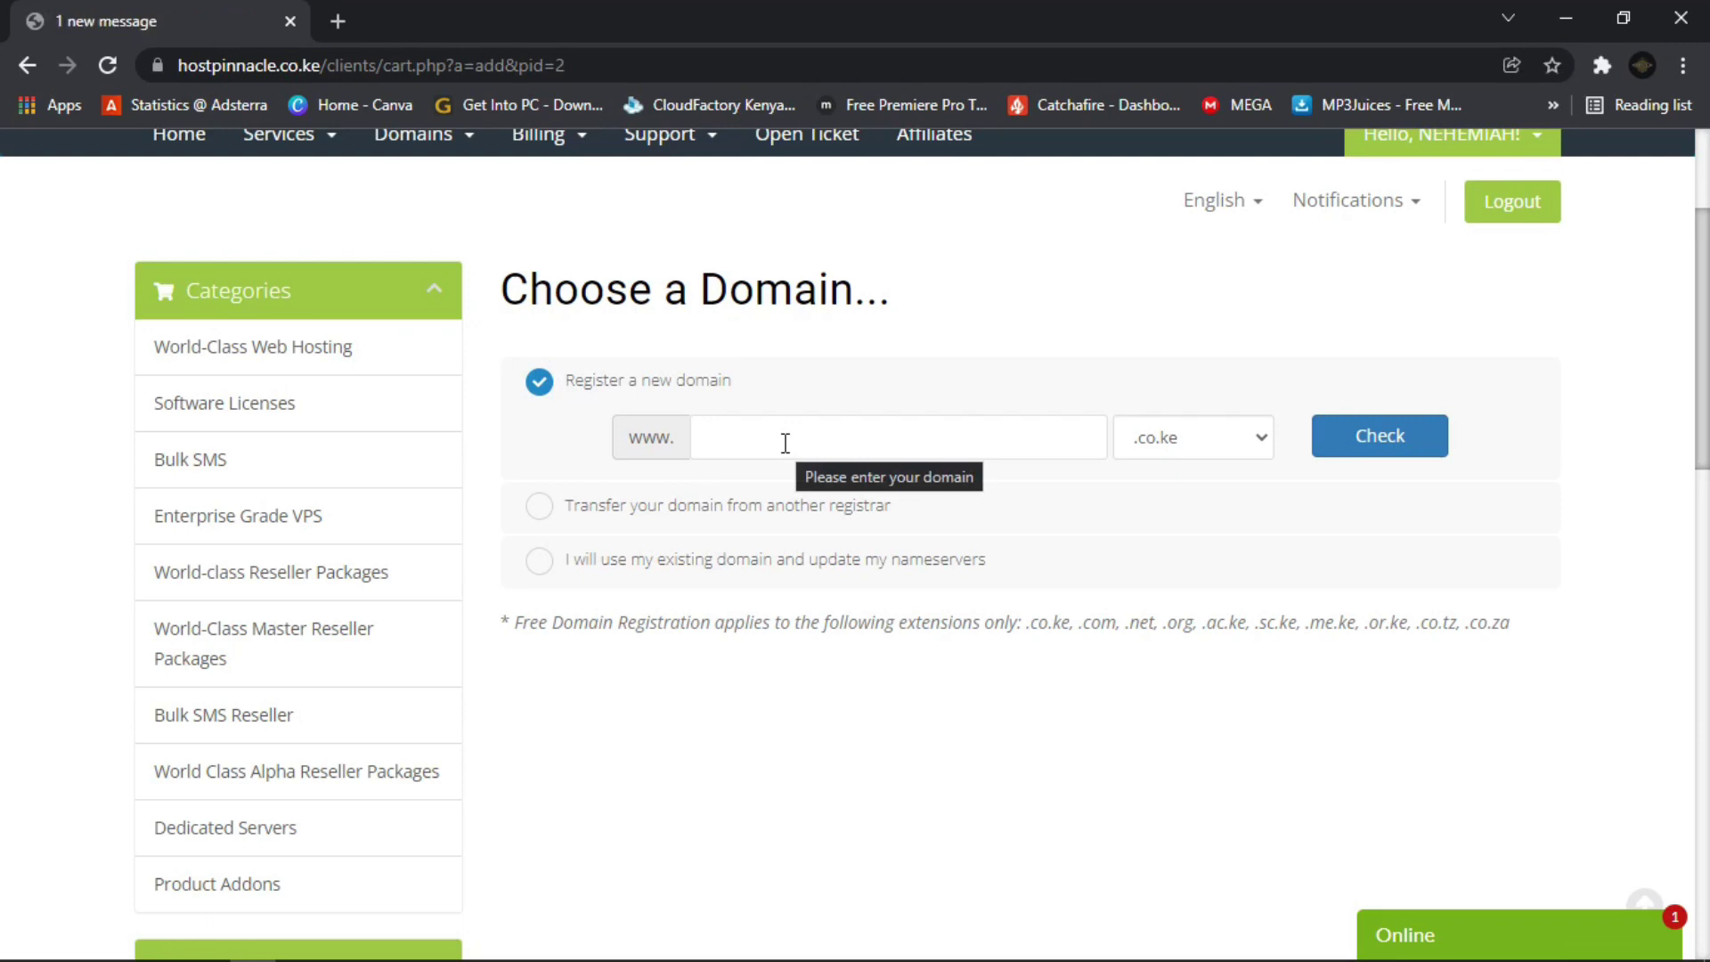
type("nehmtech")
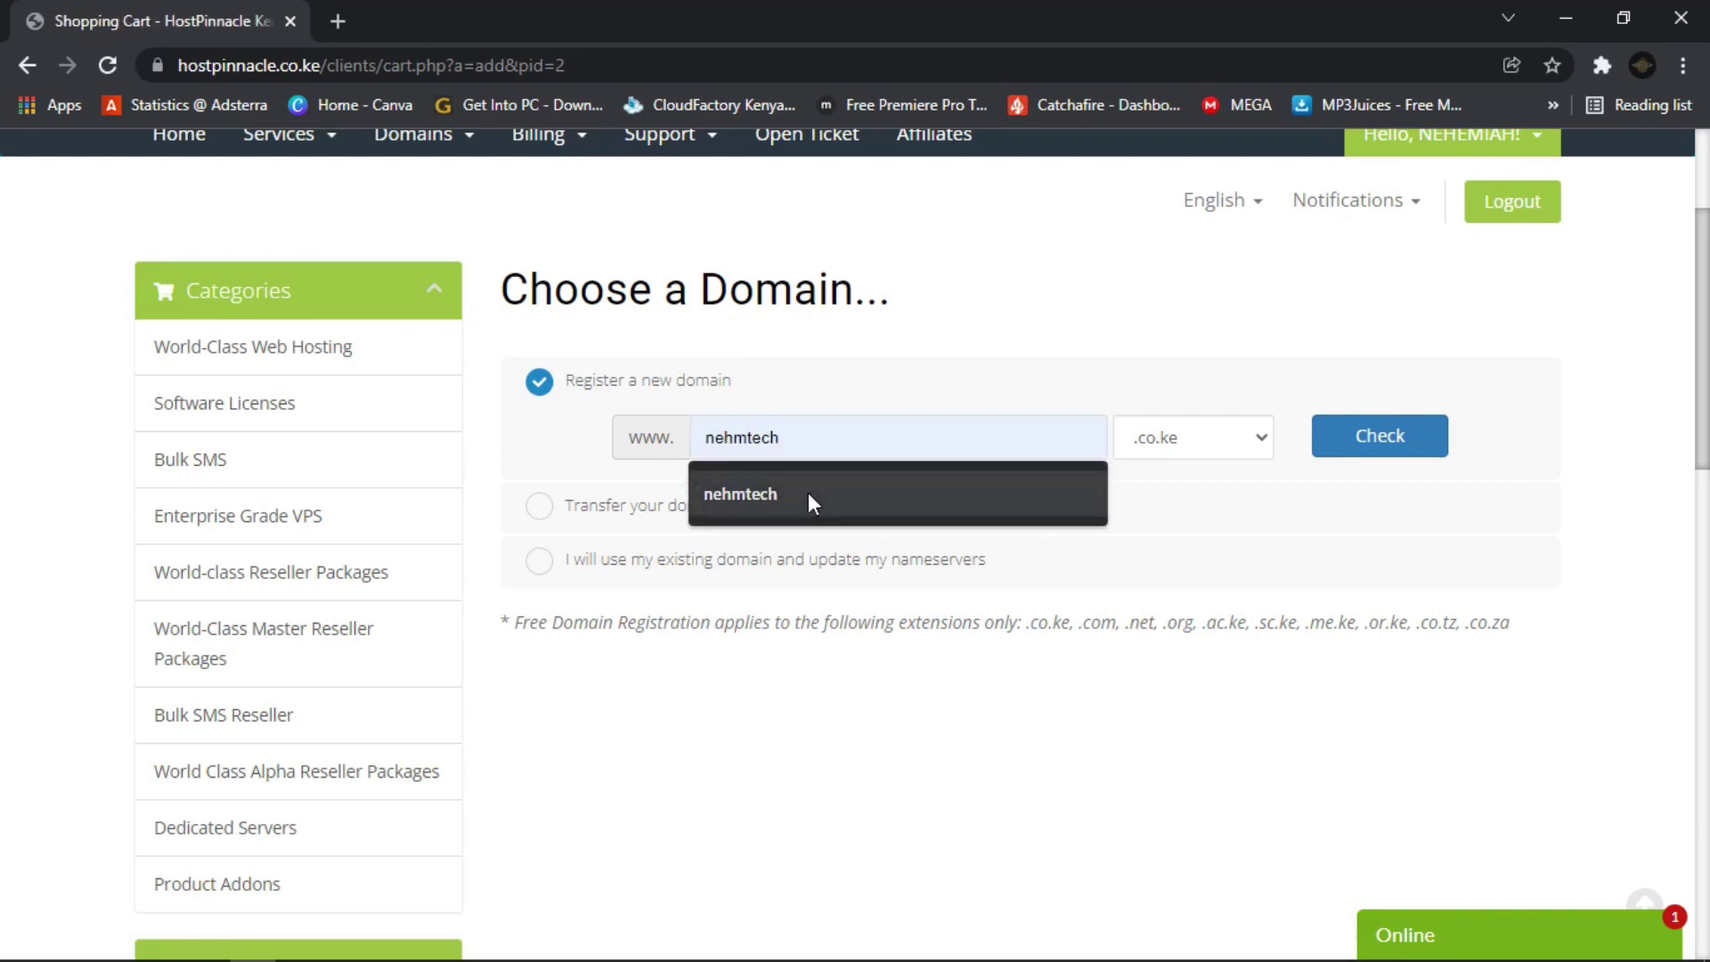
left_click(811, 495)
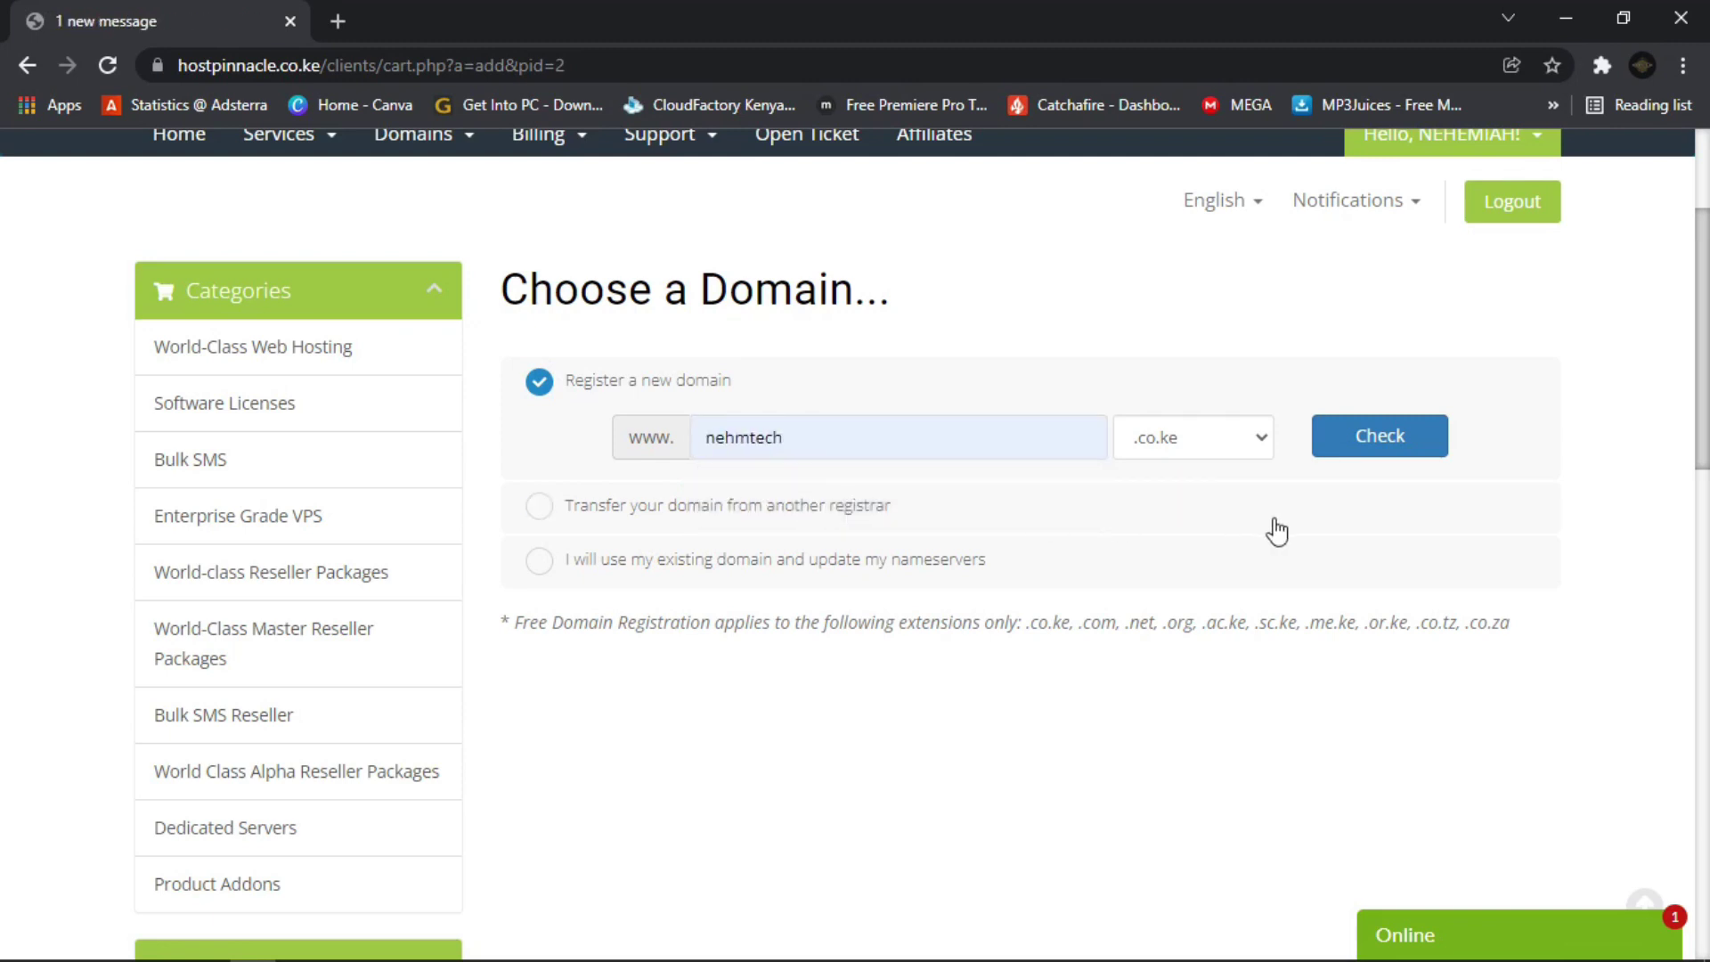
left_click(1164, 439)
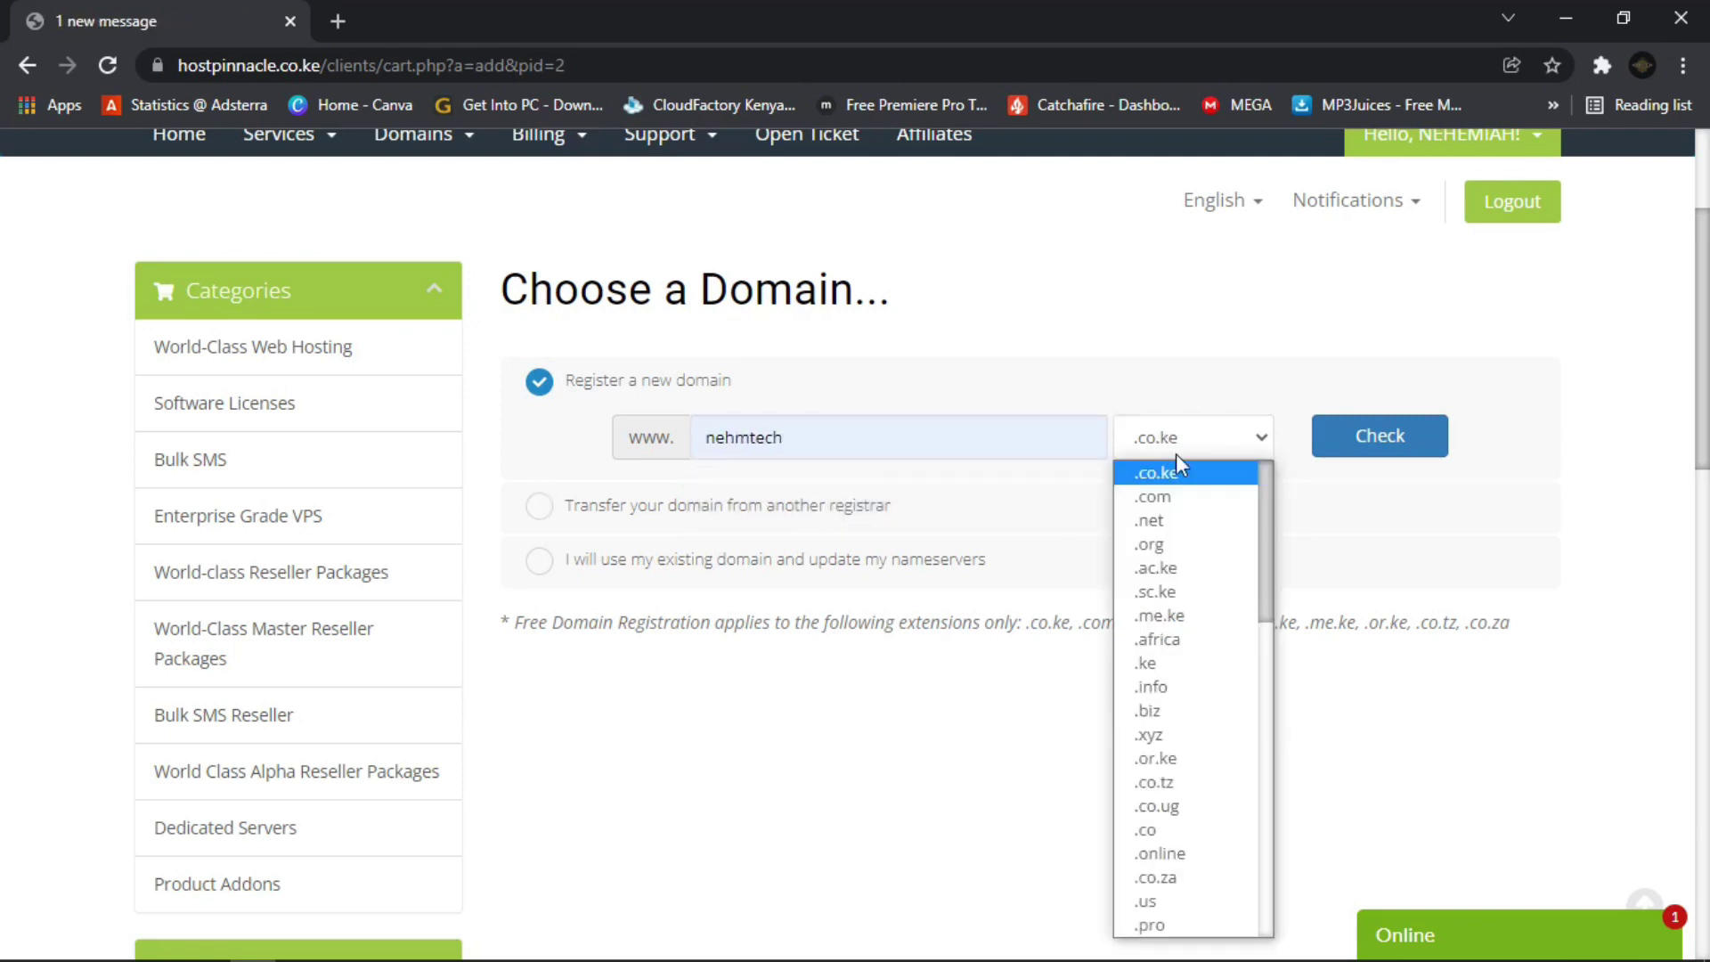
left_click(1195, 496)
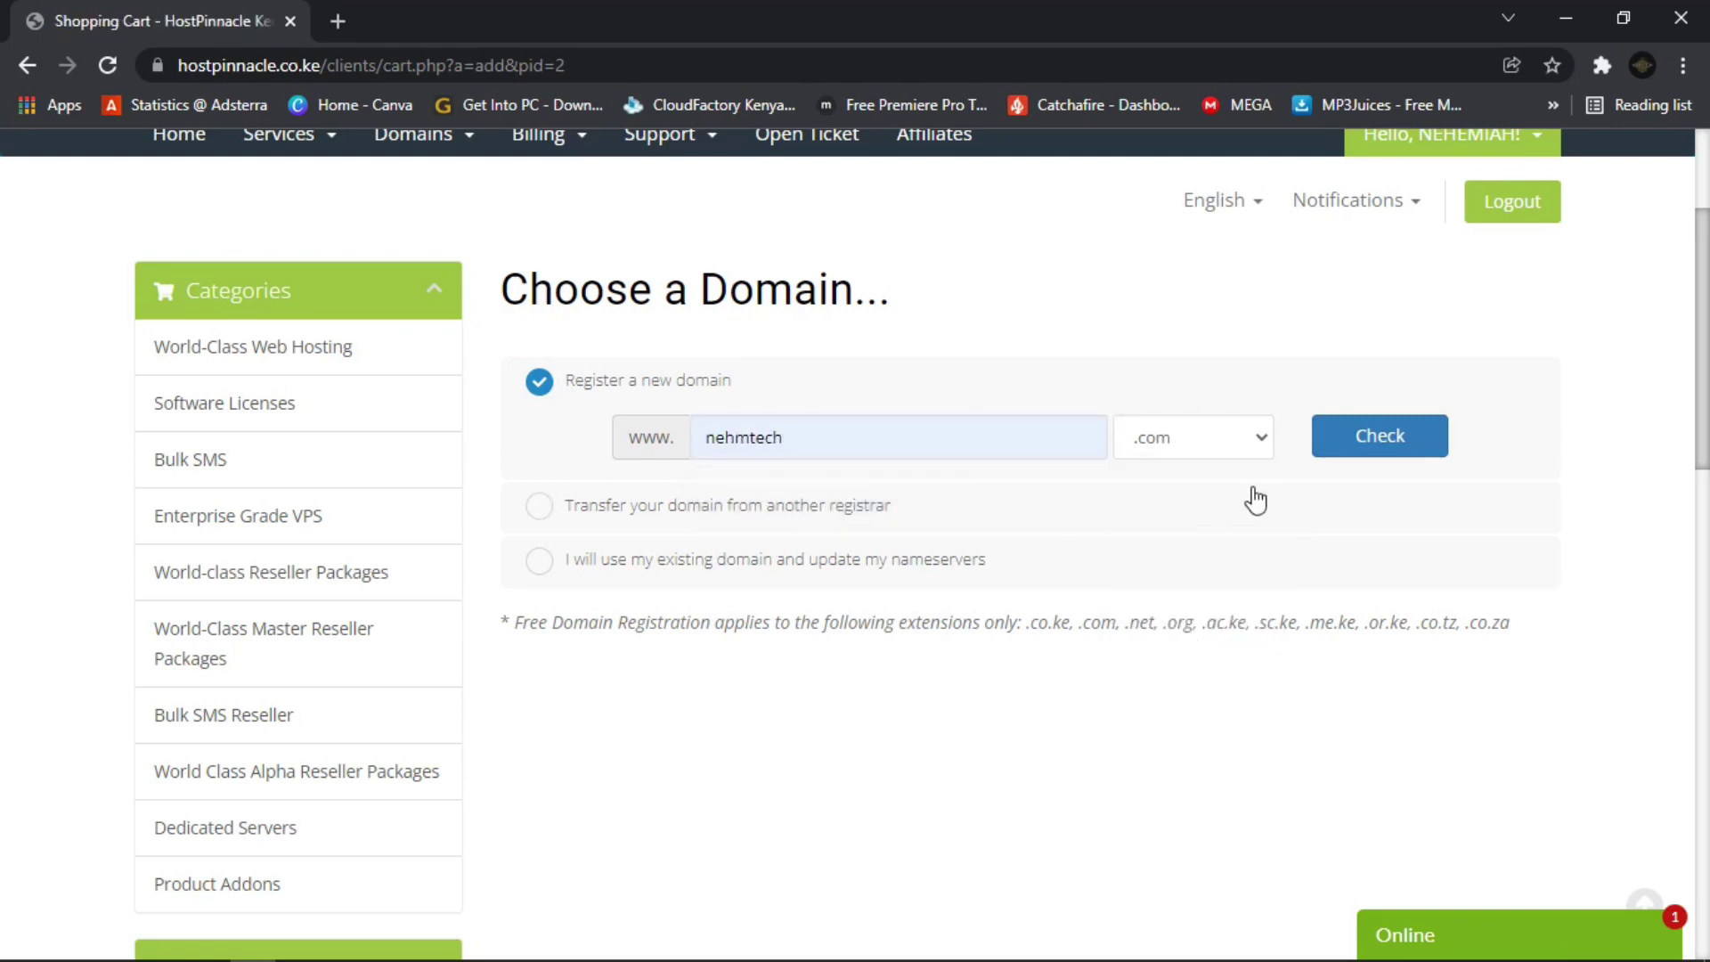
left_click(1388, 446)
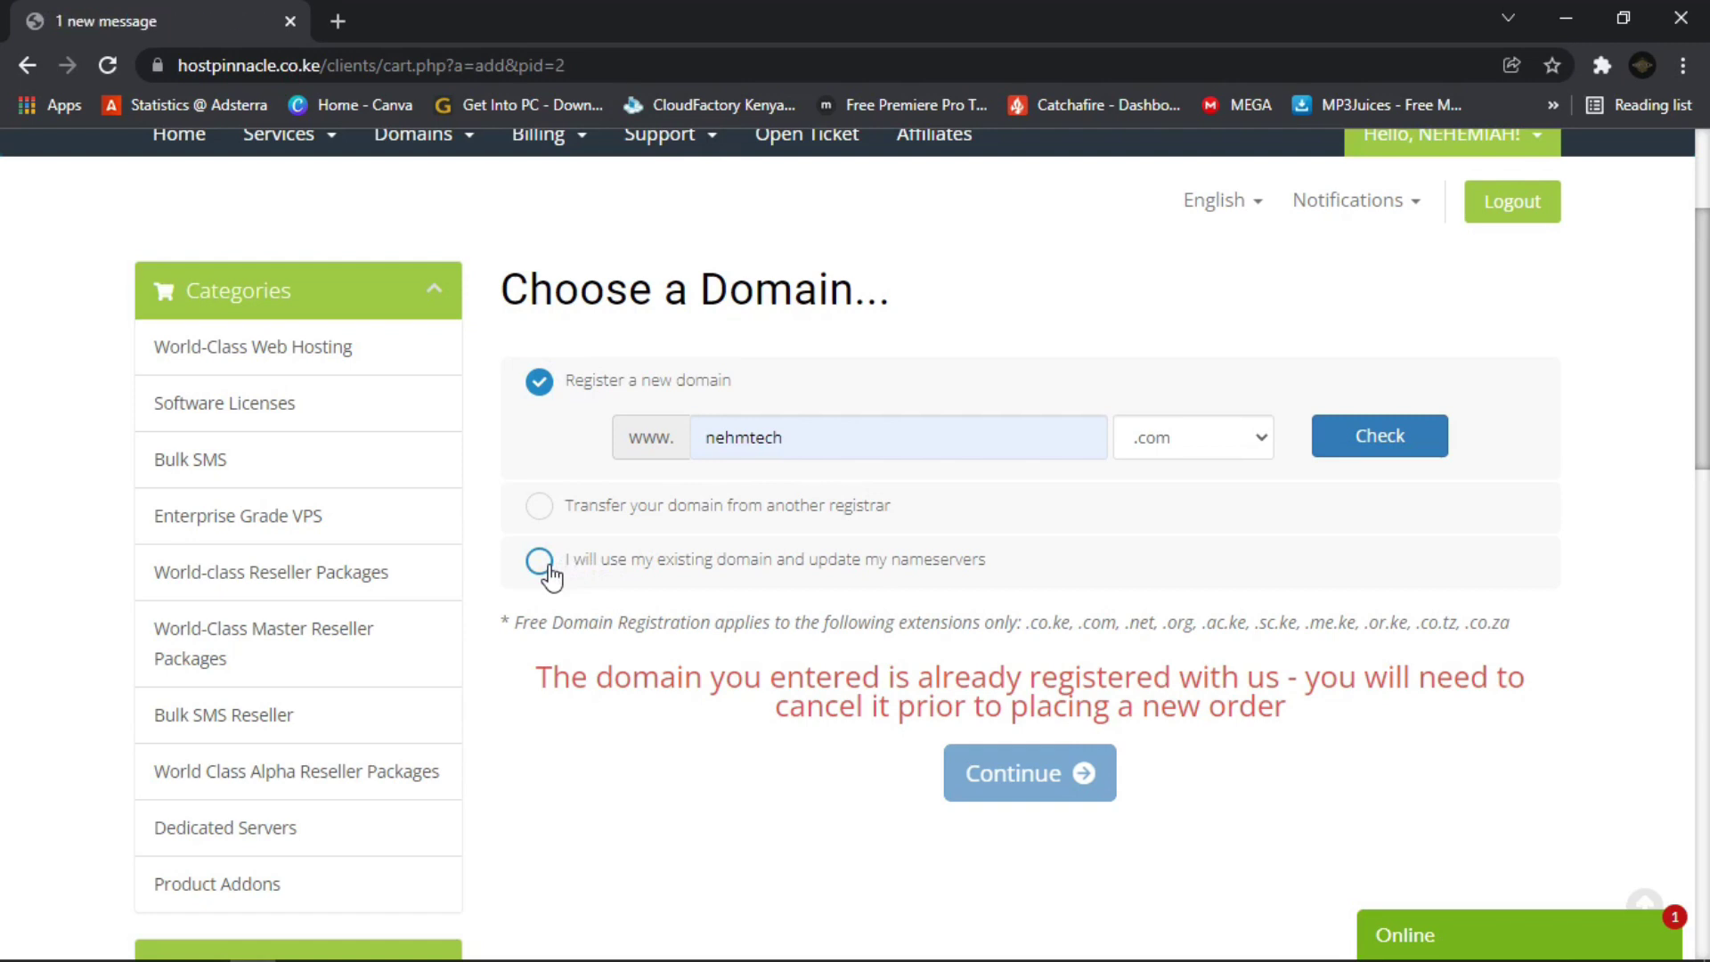
Choose to use an existing domain with updated nameservers and submit nehmtech.com for the hosting order.
left_click(540, 562)
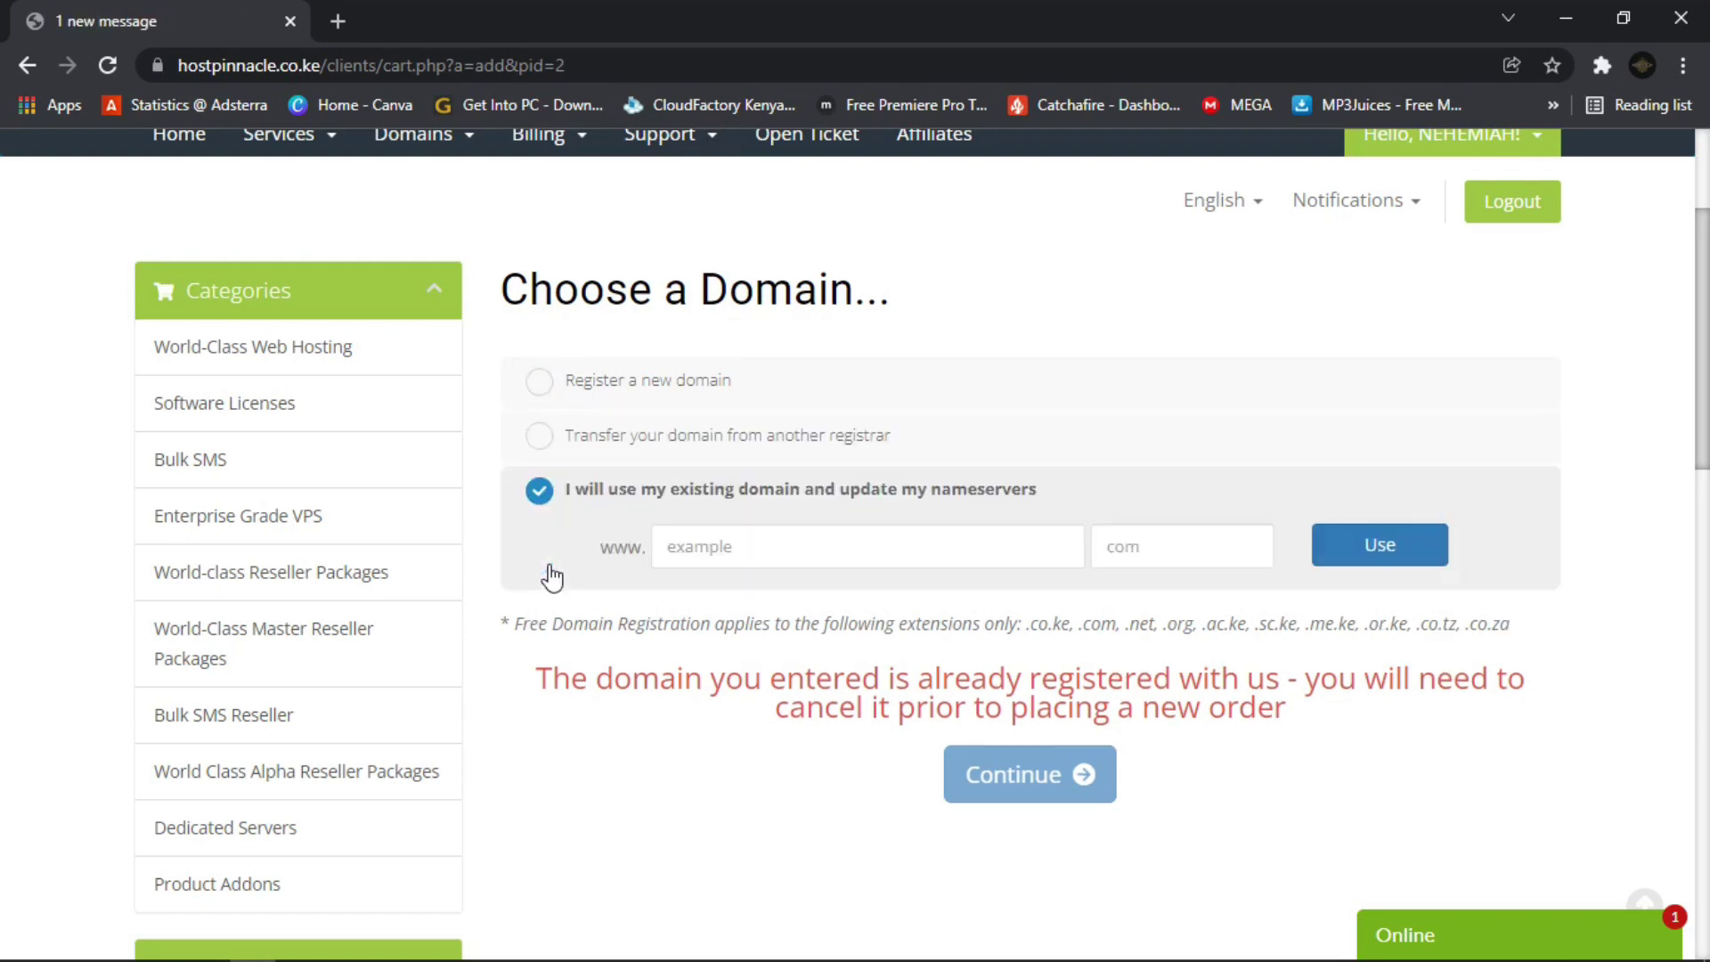
left_click(704, 558)
left_click(734, 611)
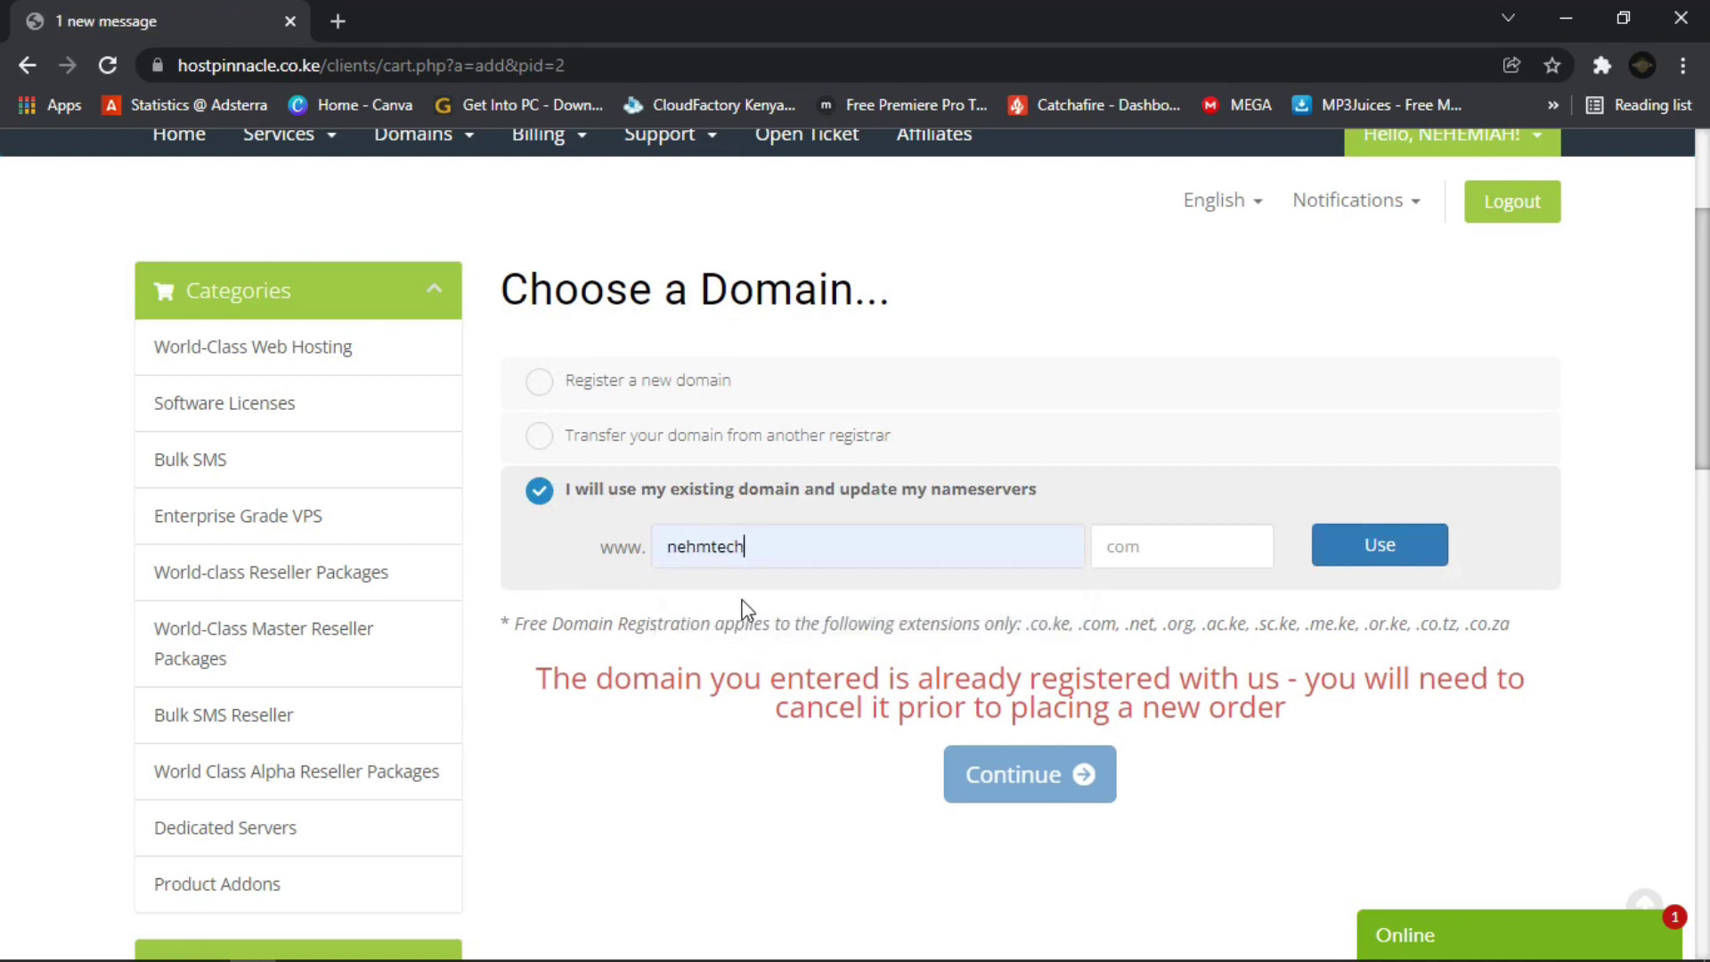
left_click(1167, 560)
type("com")
left_click(1388, 545)
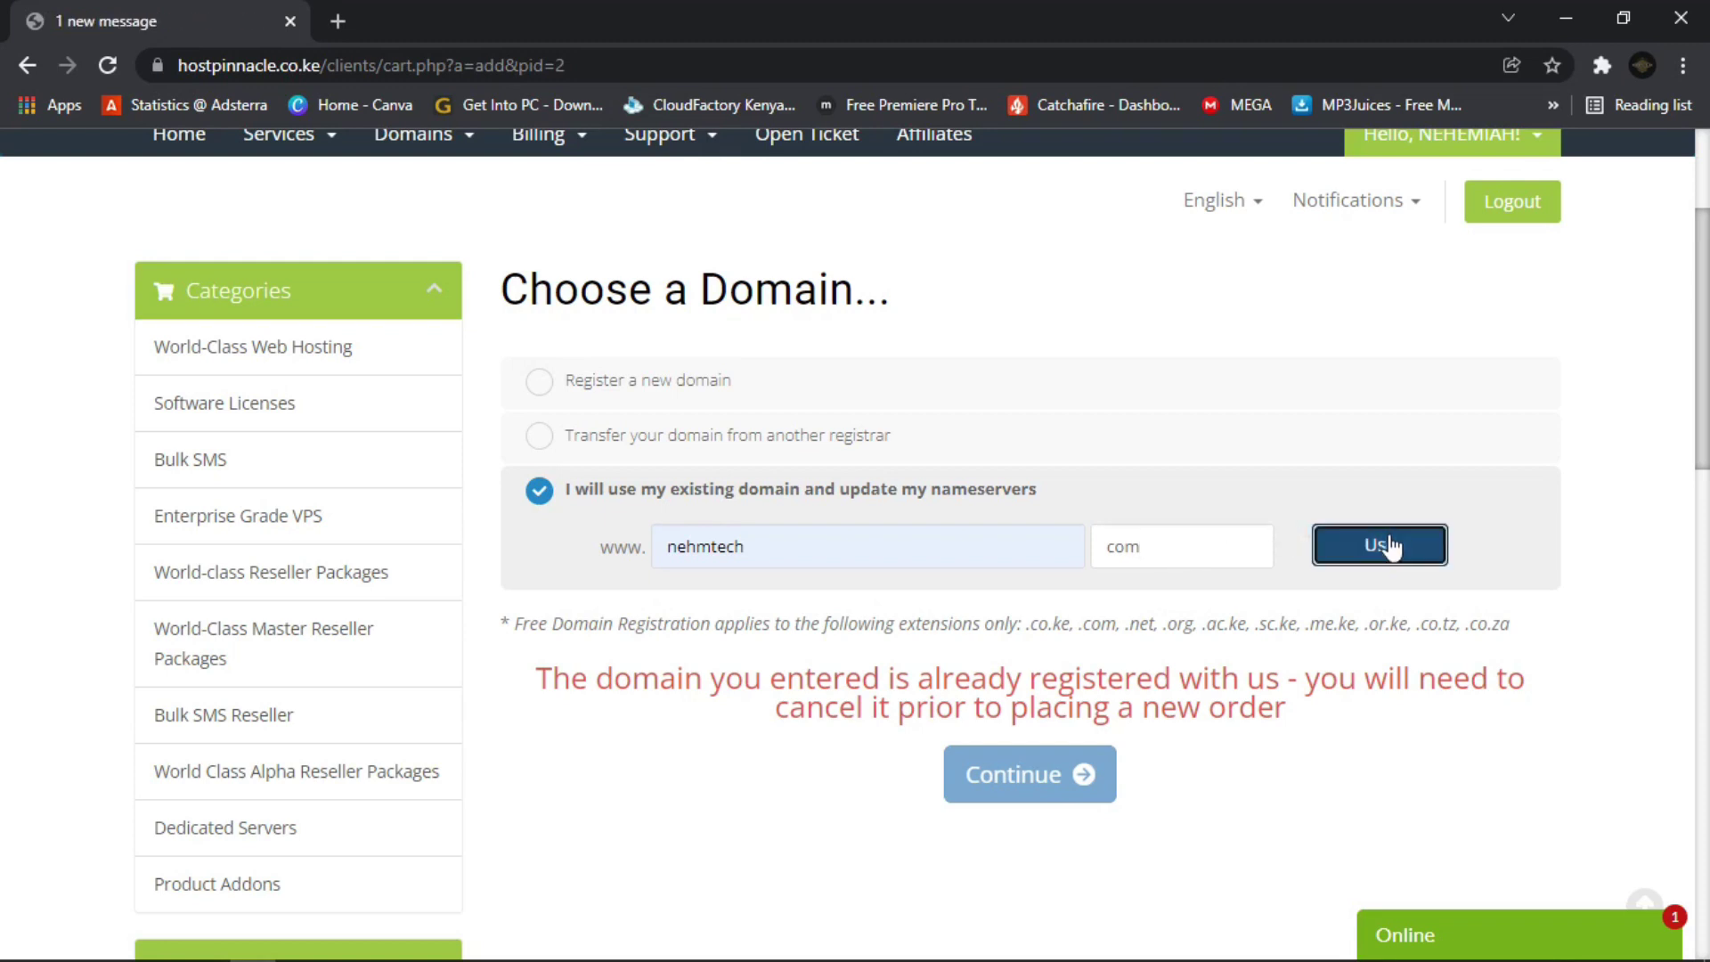
Review the Standard Hosting Package configuration and continue with the annual billing cycle that includes a free domain.
scroll(1392, 548, "down", 5)
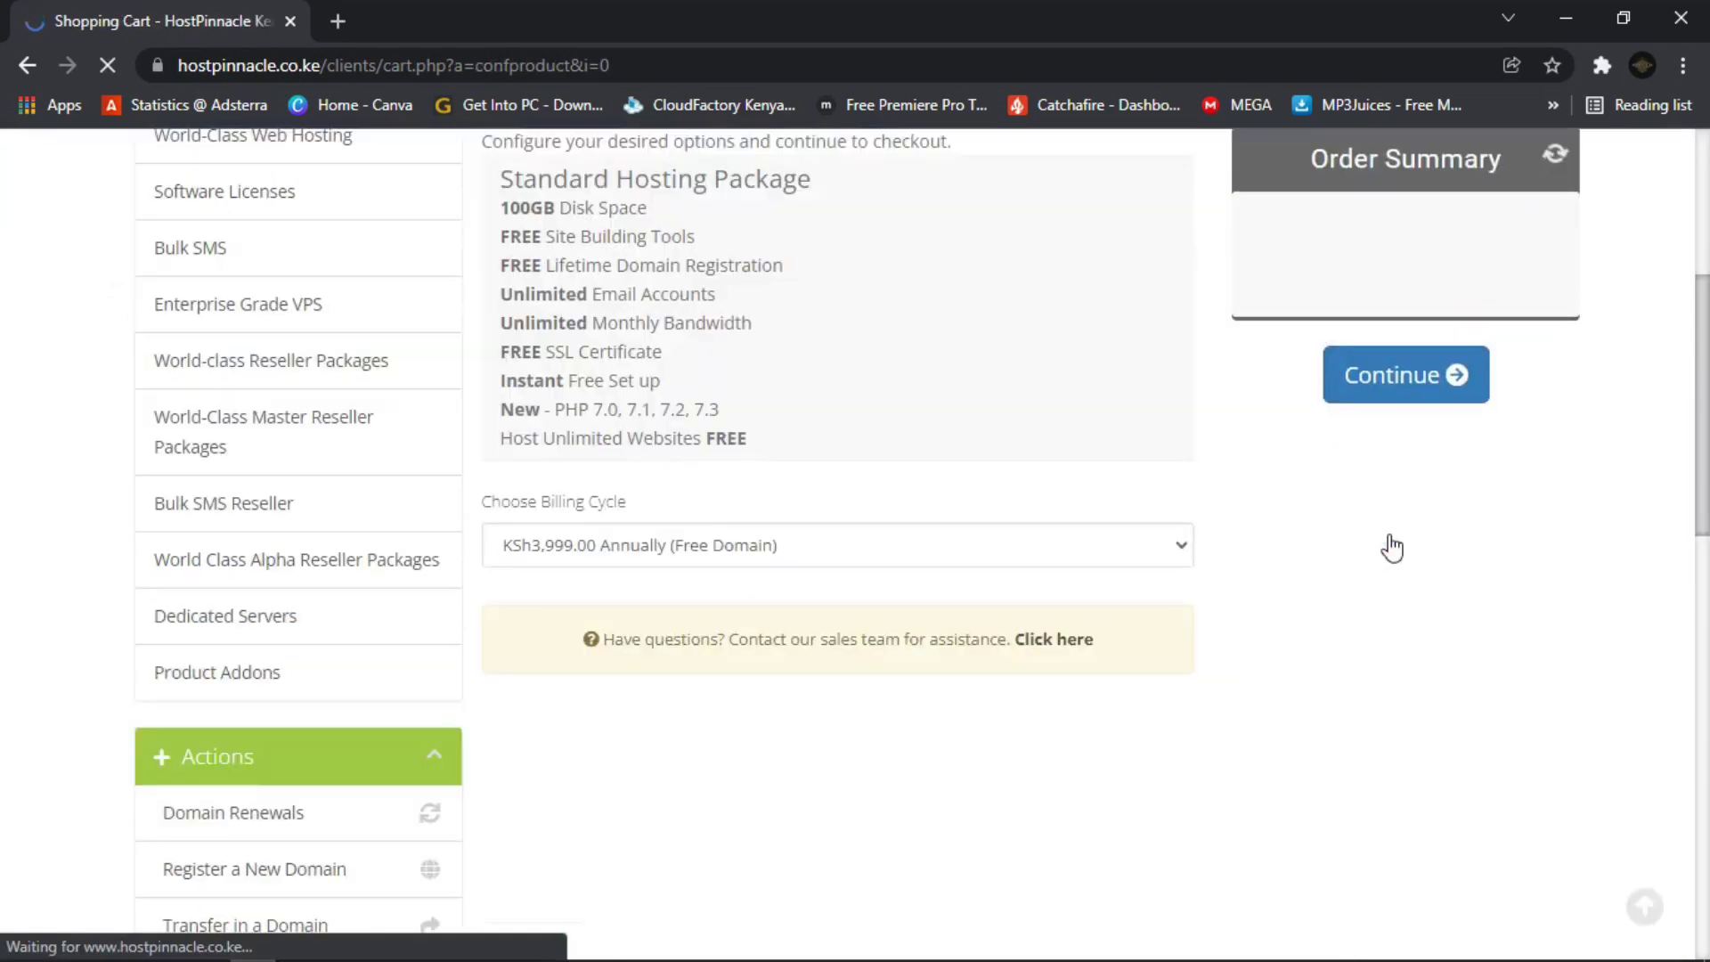
scroll(912, 472, "up", 5)
scroll(917, 478, "down", 2)
scroll(917, 478, "up", 2)
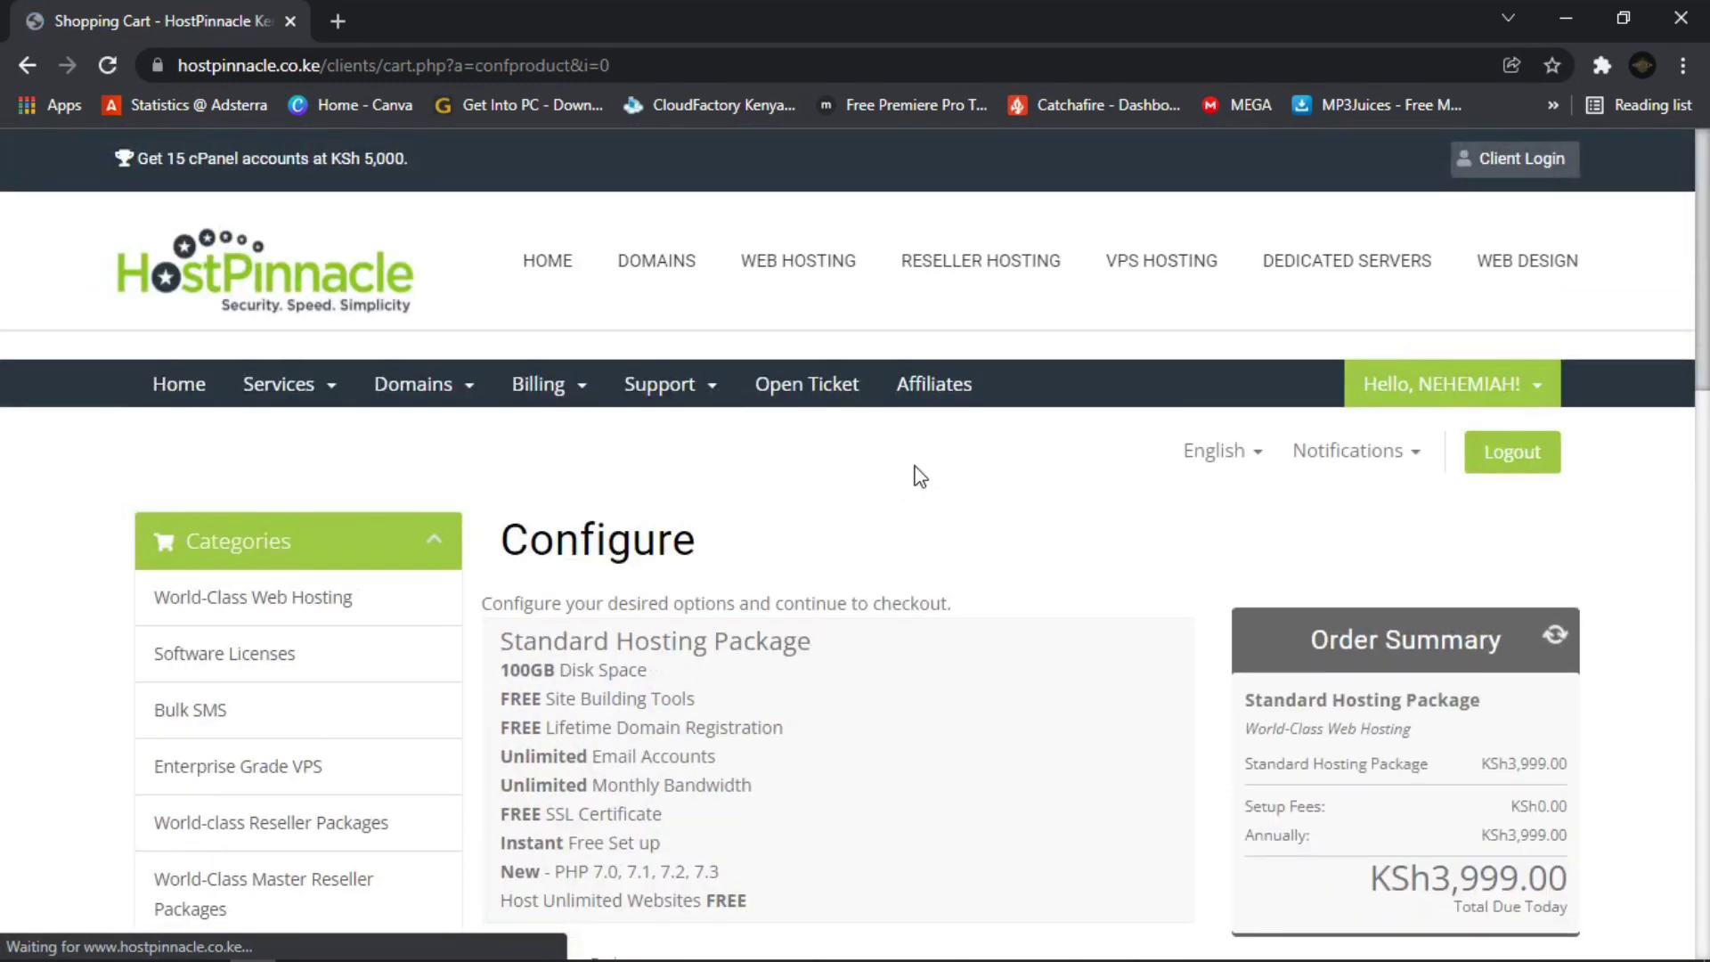
scroll(1084, 386, "down", 4)
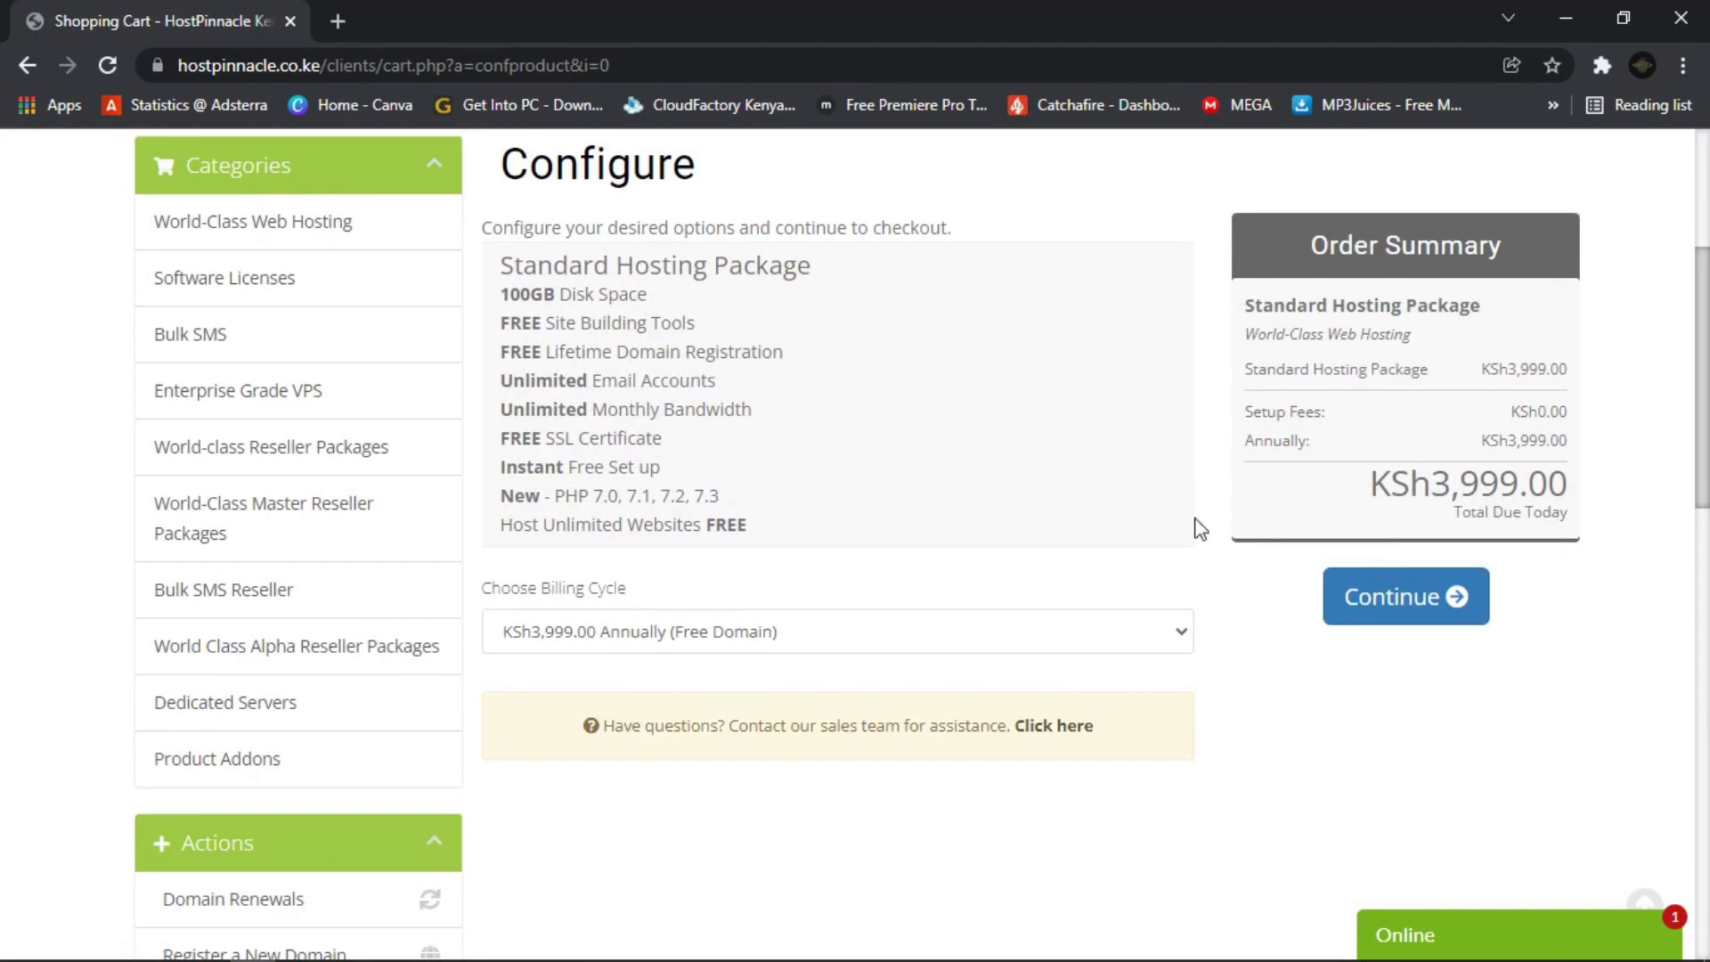
scroll(1129, 517, "up", 1)
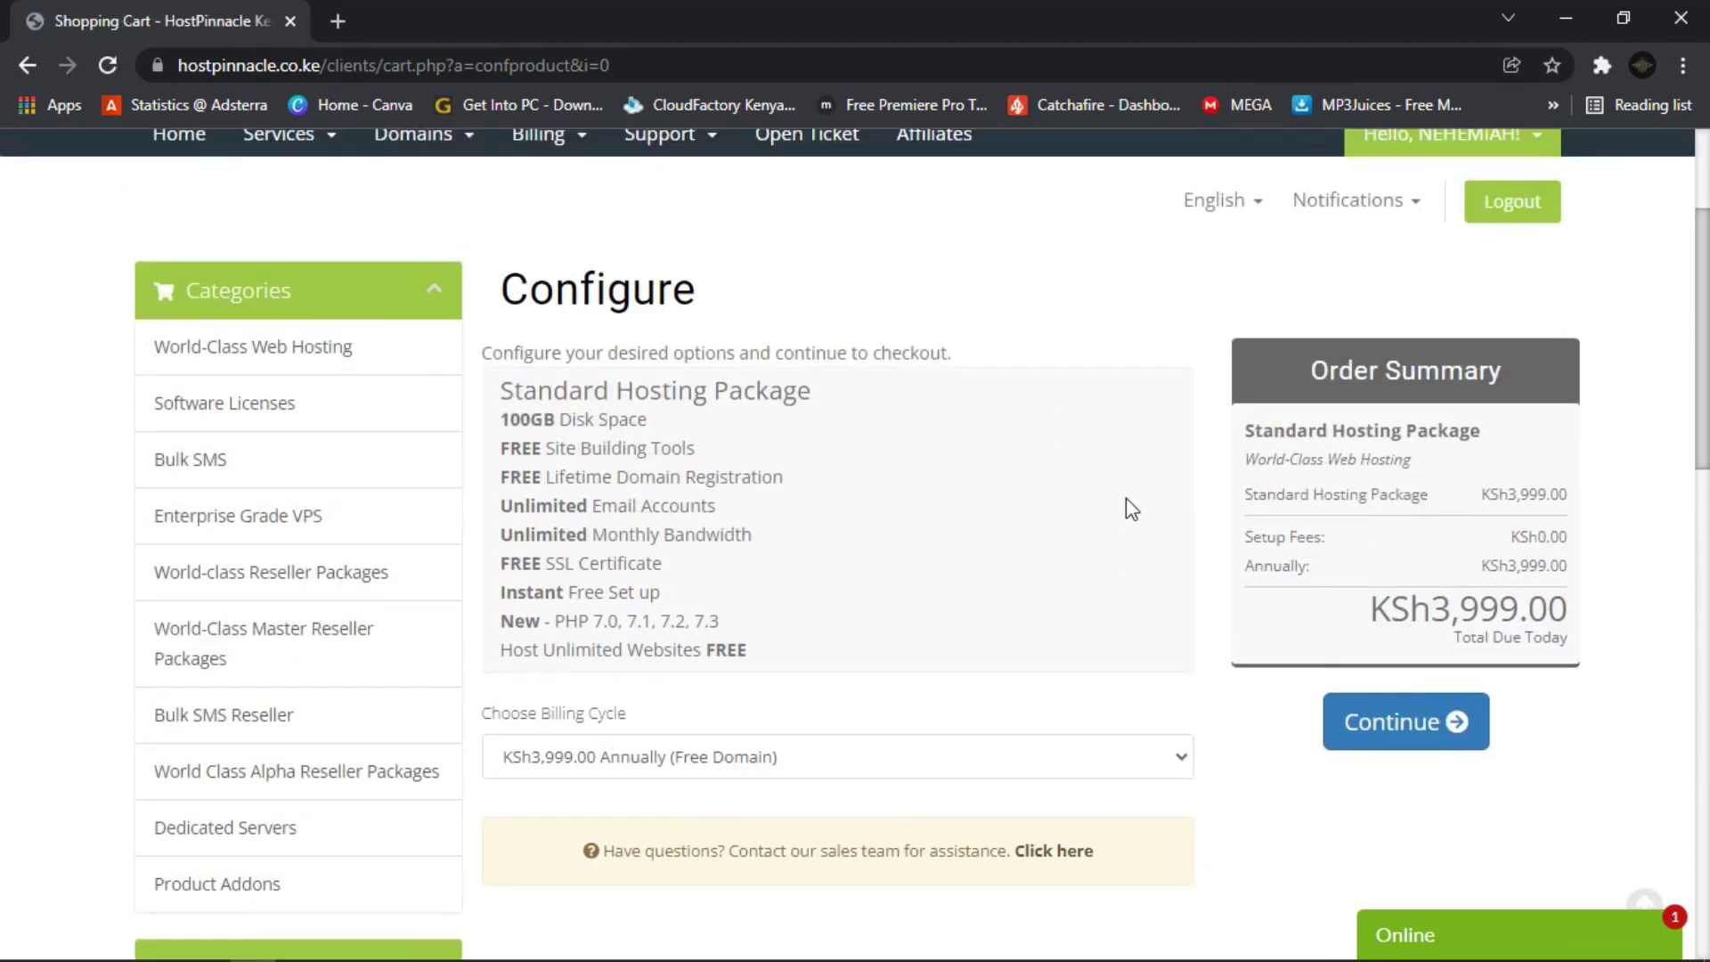
scroll(1127, 502, "down", 2)
left_click(1416, 548)
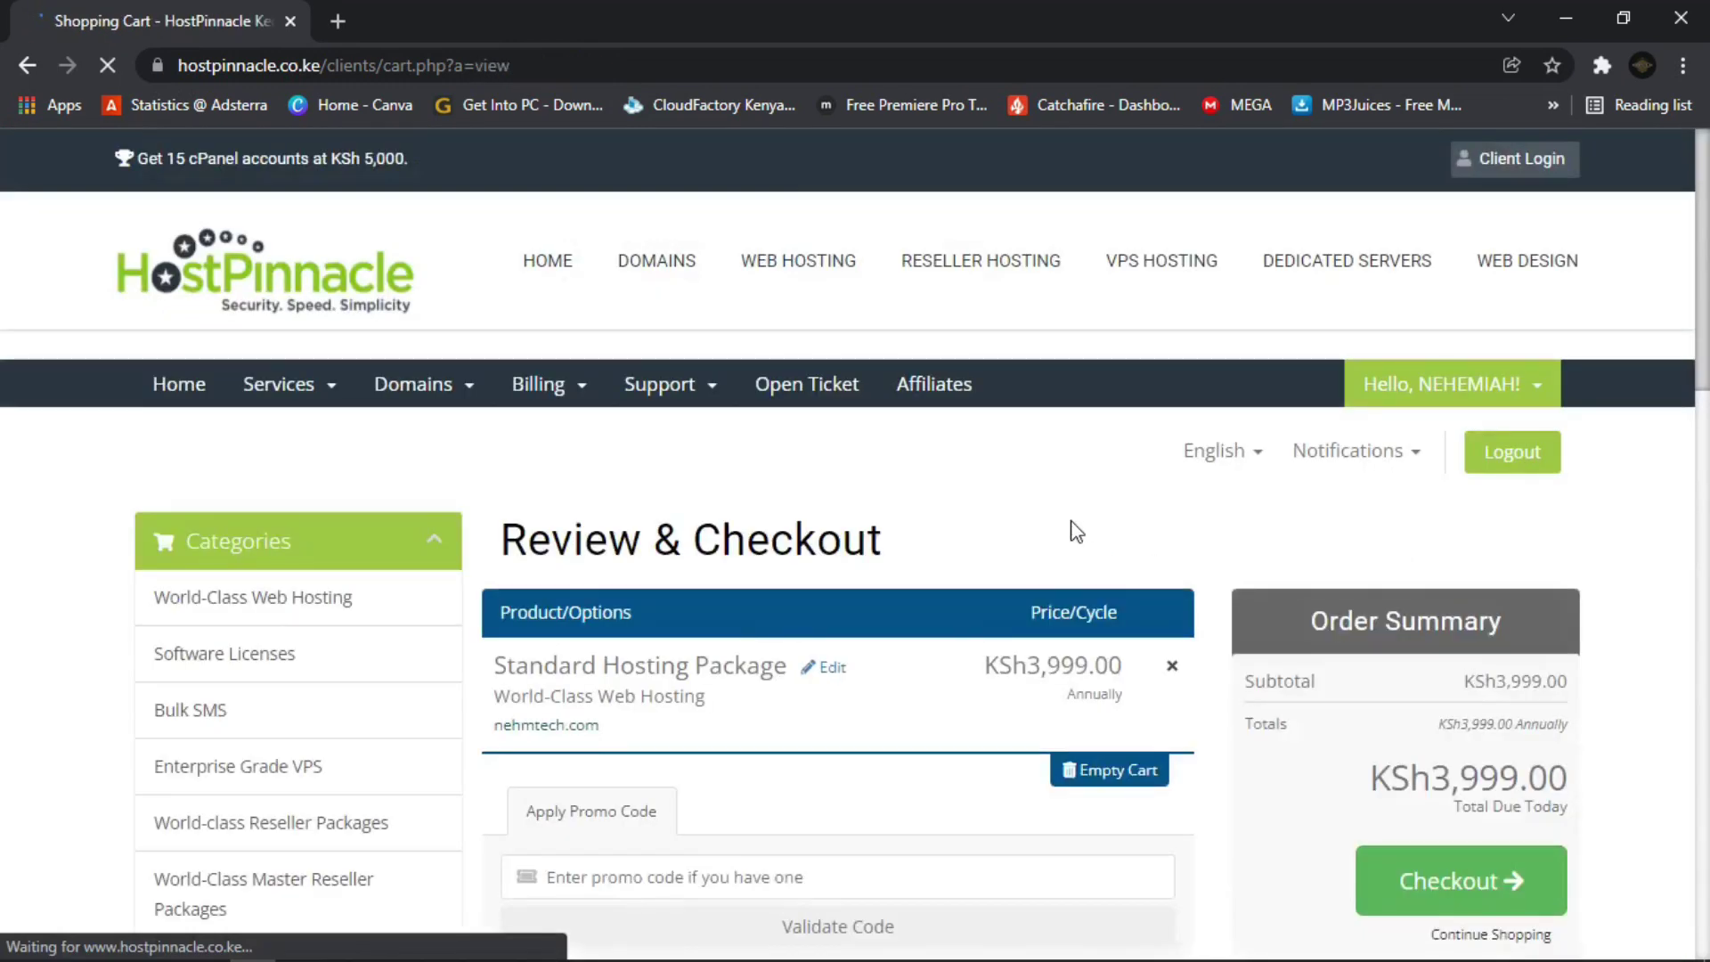
Review the cart containing the Standard Hosting Package and proceed to checkout.
scroll(1083, 537, "down", 1)
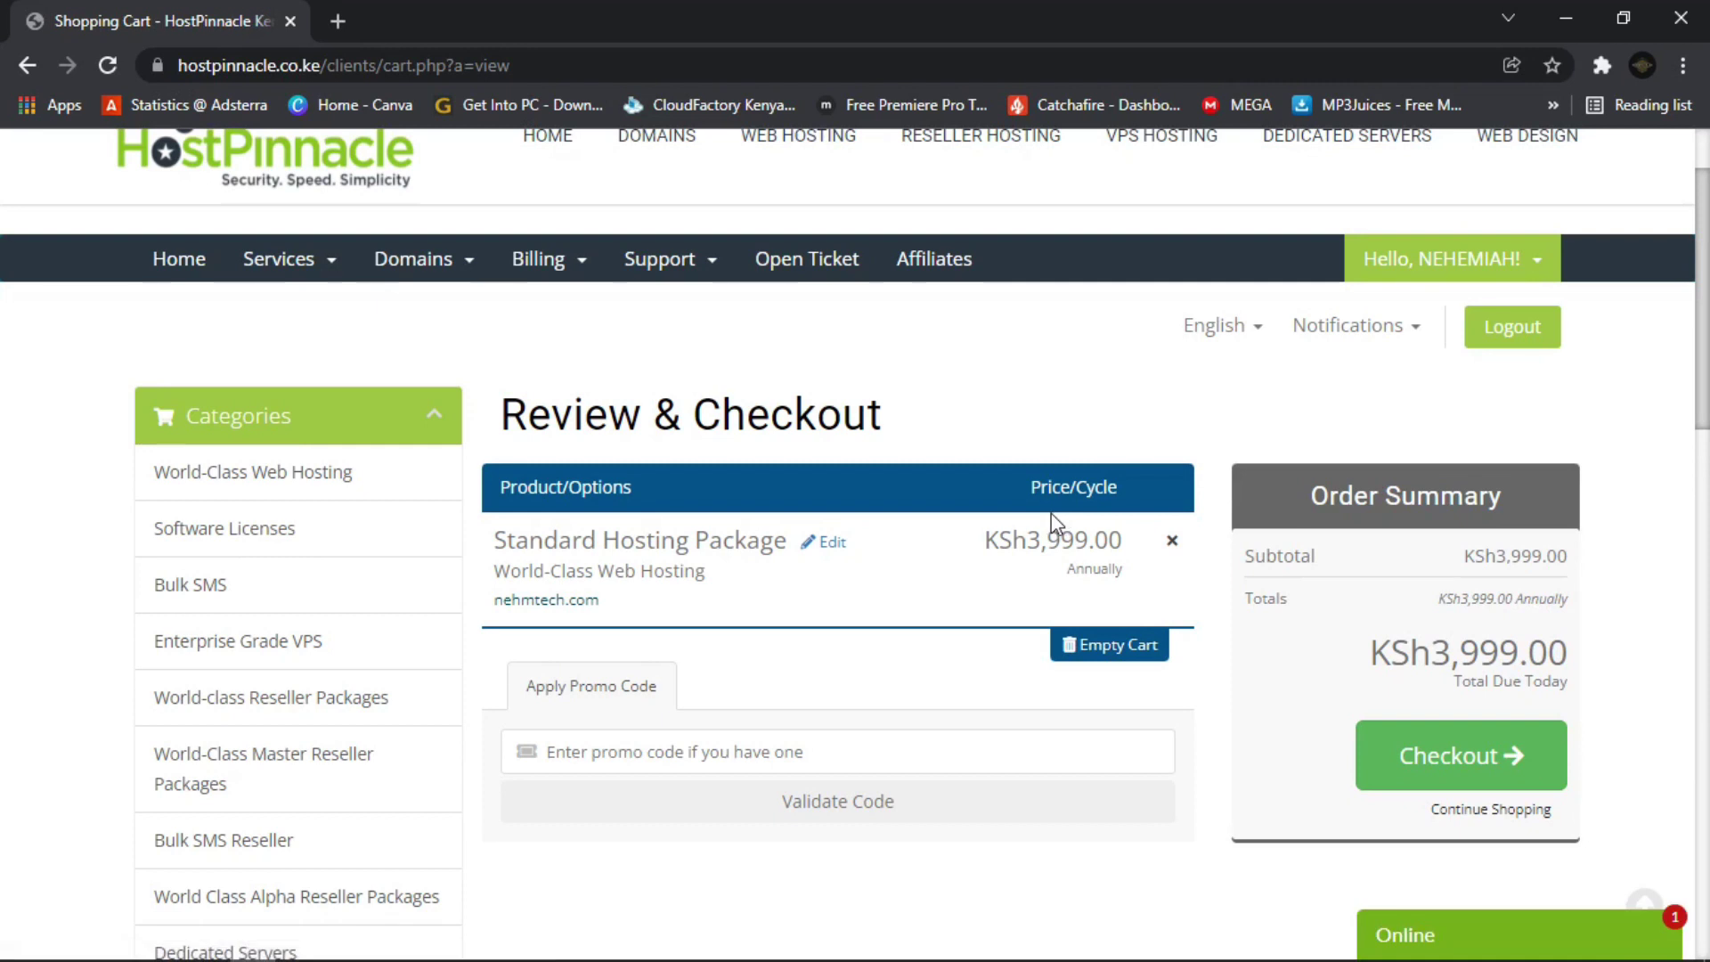
scroll(1051, 511, "down", 1)
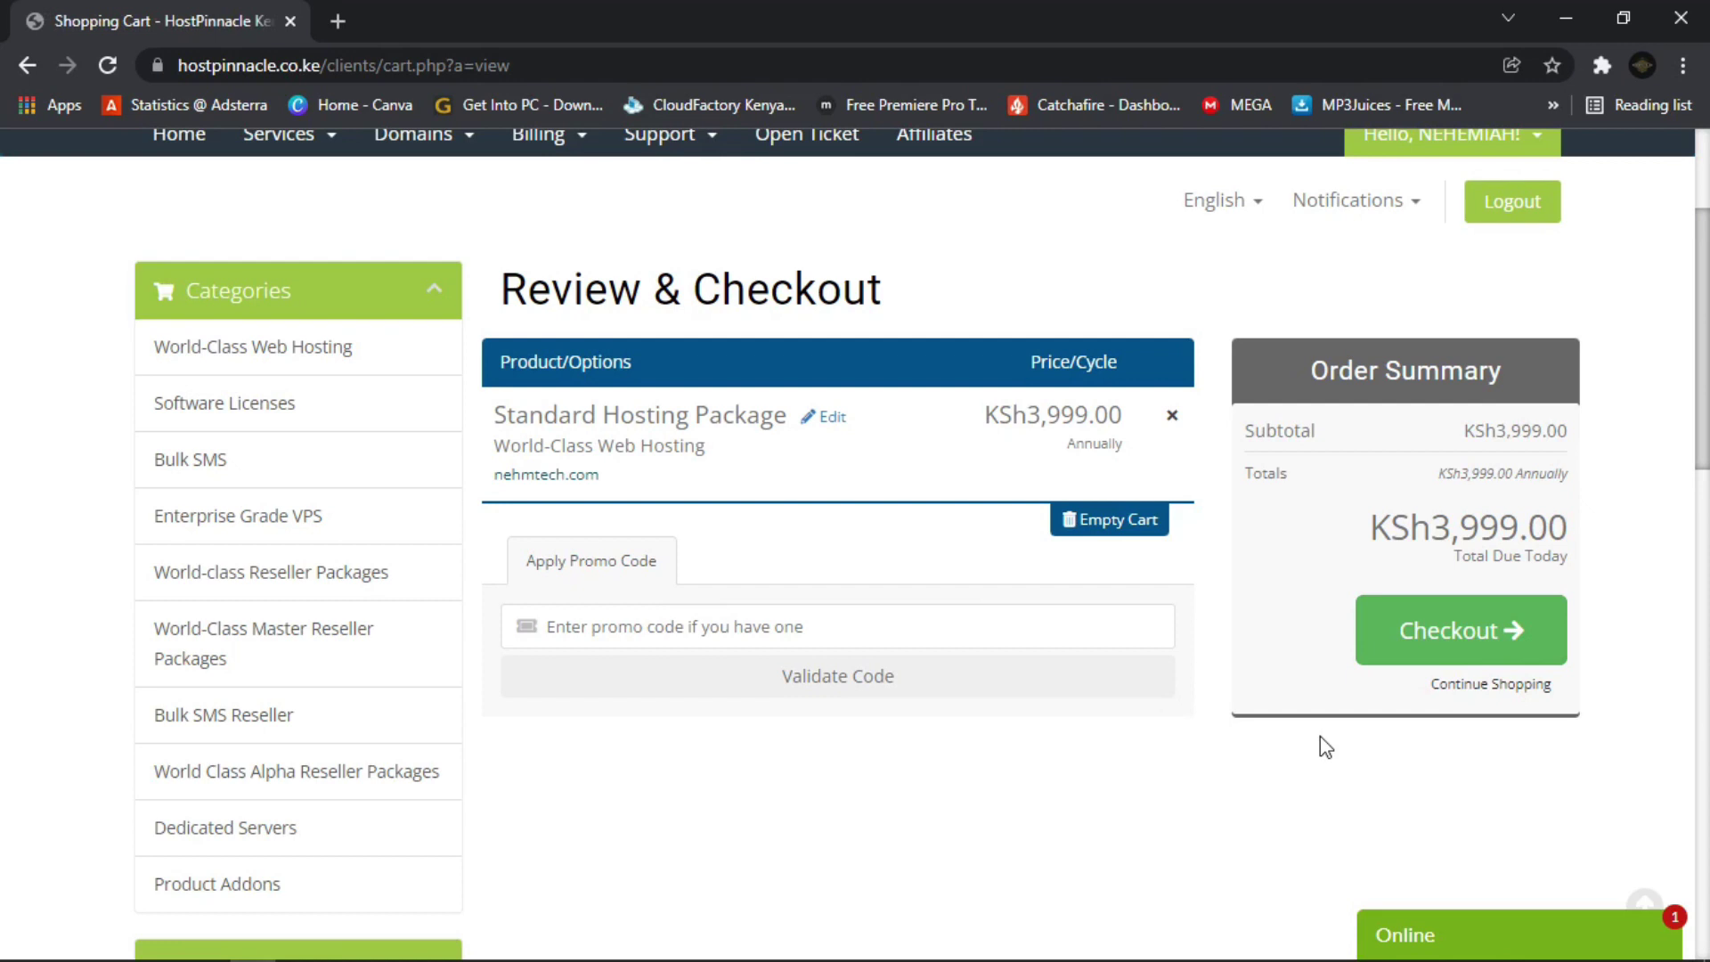
left_click(1474, 635)
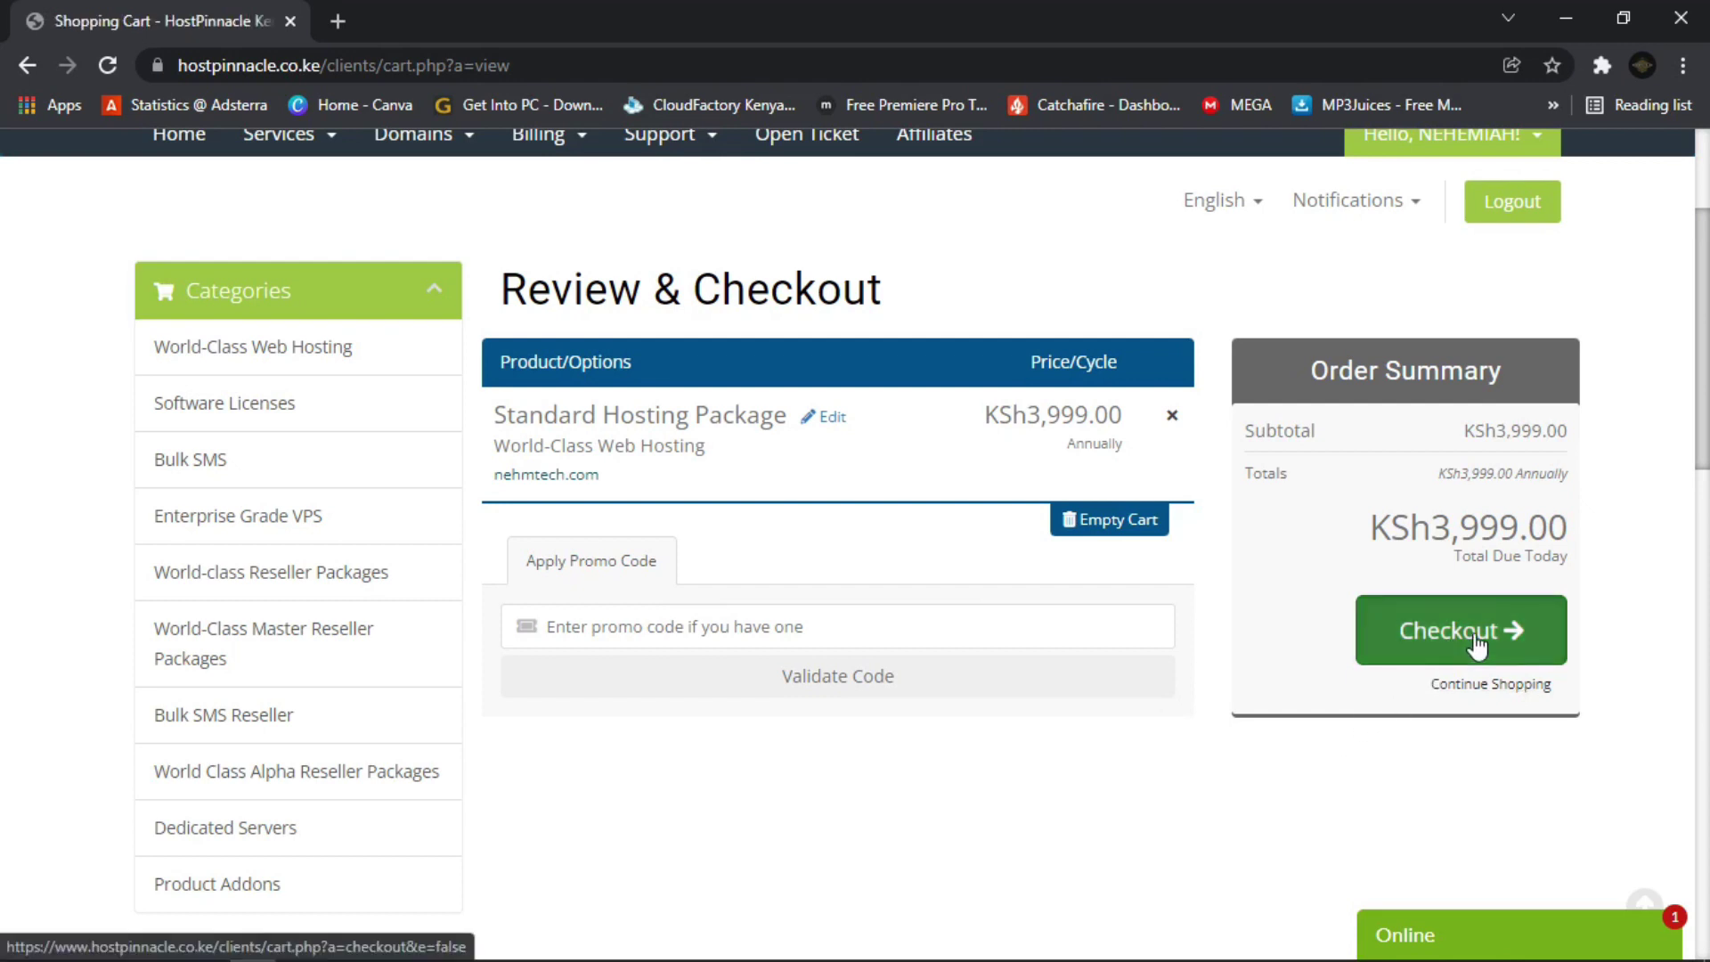
Examine the checkout form's personal information, billing address and available payment methods.
scroll(1217, 616, "down", 1)
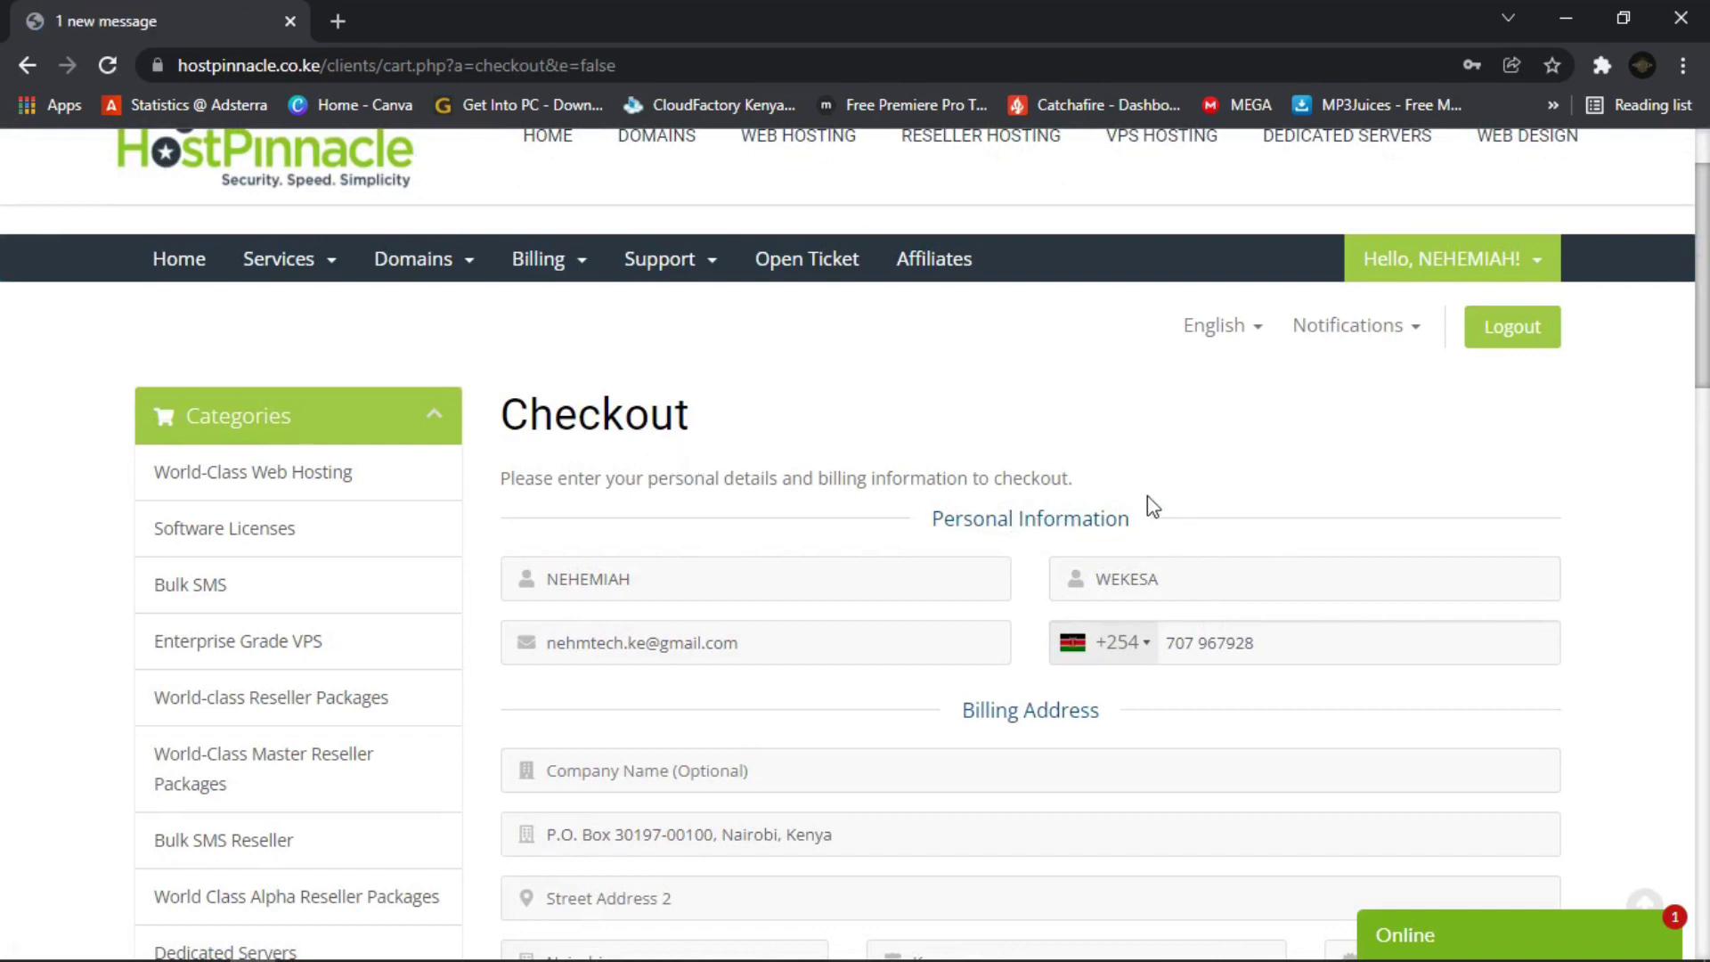
scroll(1024, 501, "down", 3)
scroll(917, 561, "down", 3)
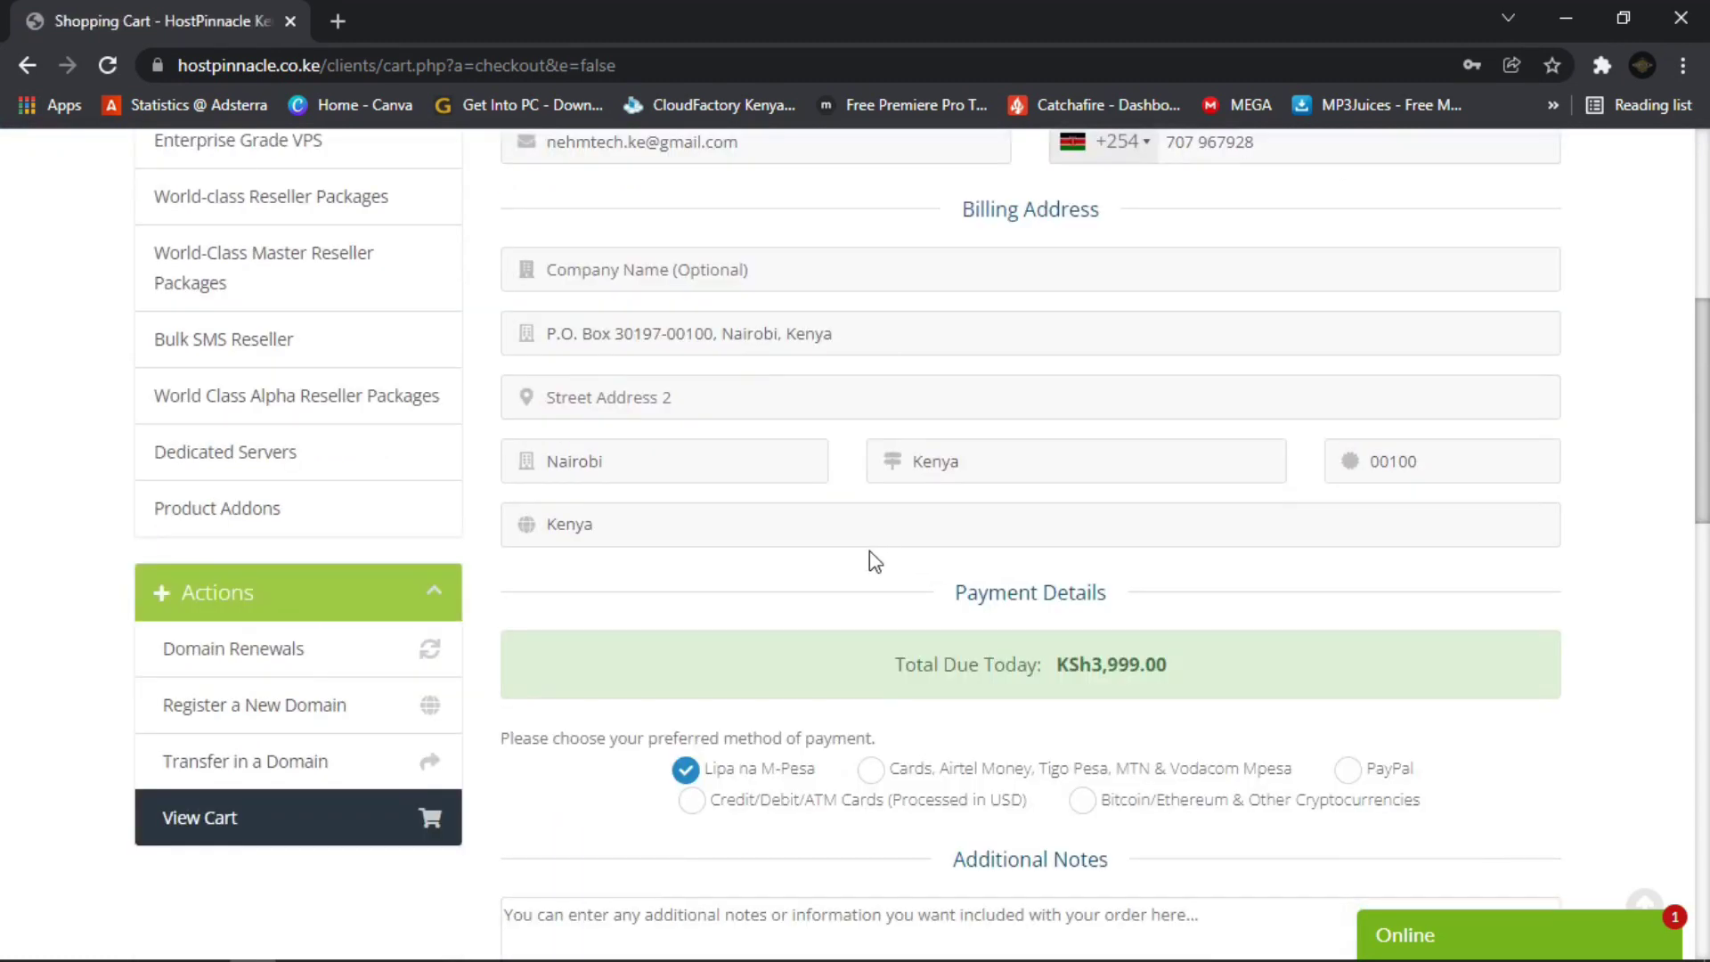
scroll(851, 612, "up", 6)
scroll(848, 607, "down", 8)
scroll(848, 607, "down", 2)
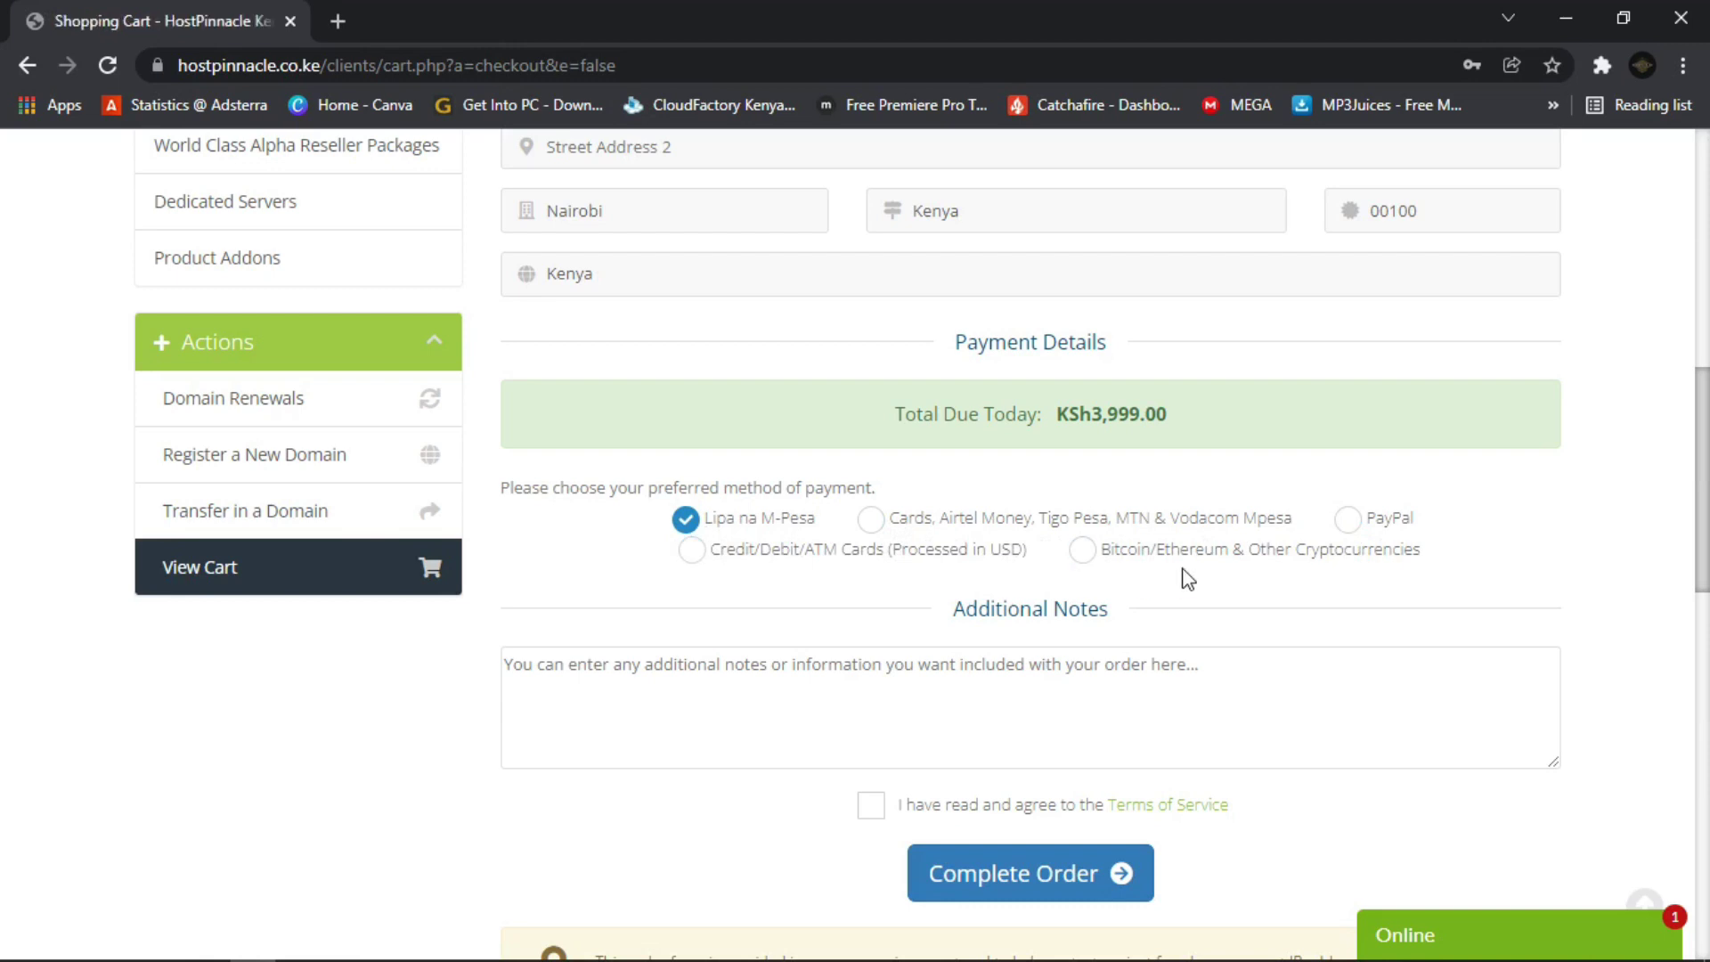
scroll(1333, 577, "up", 3)
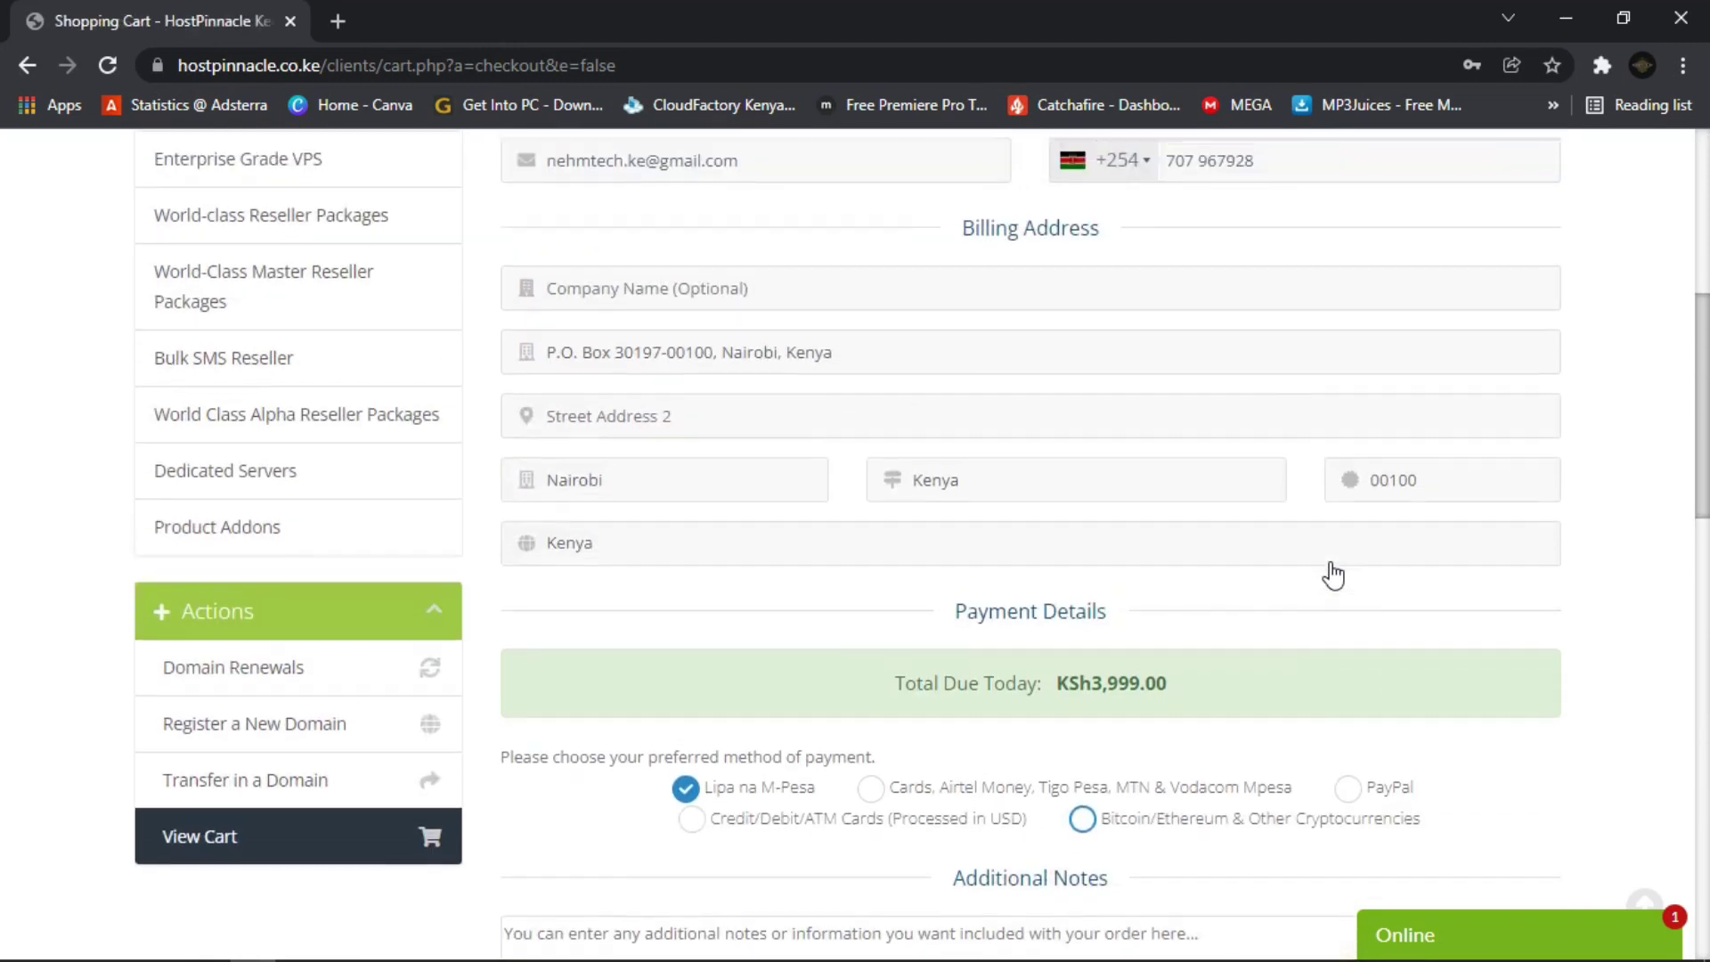
scroll(1333, 576, "down", 2)
scroll(1333, 576, "up", 5)
scroll(1333, 576, "down", 4)
scroll(1334, 576, "up", 7)
scroll(1310, 555, "down", 1)
scroll(1270, 559, "down", 11)
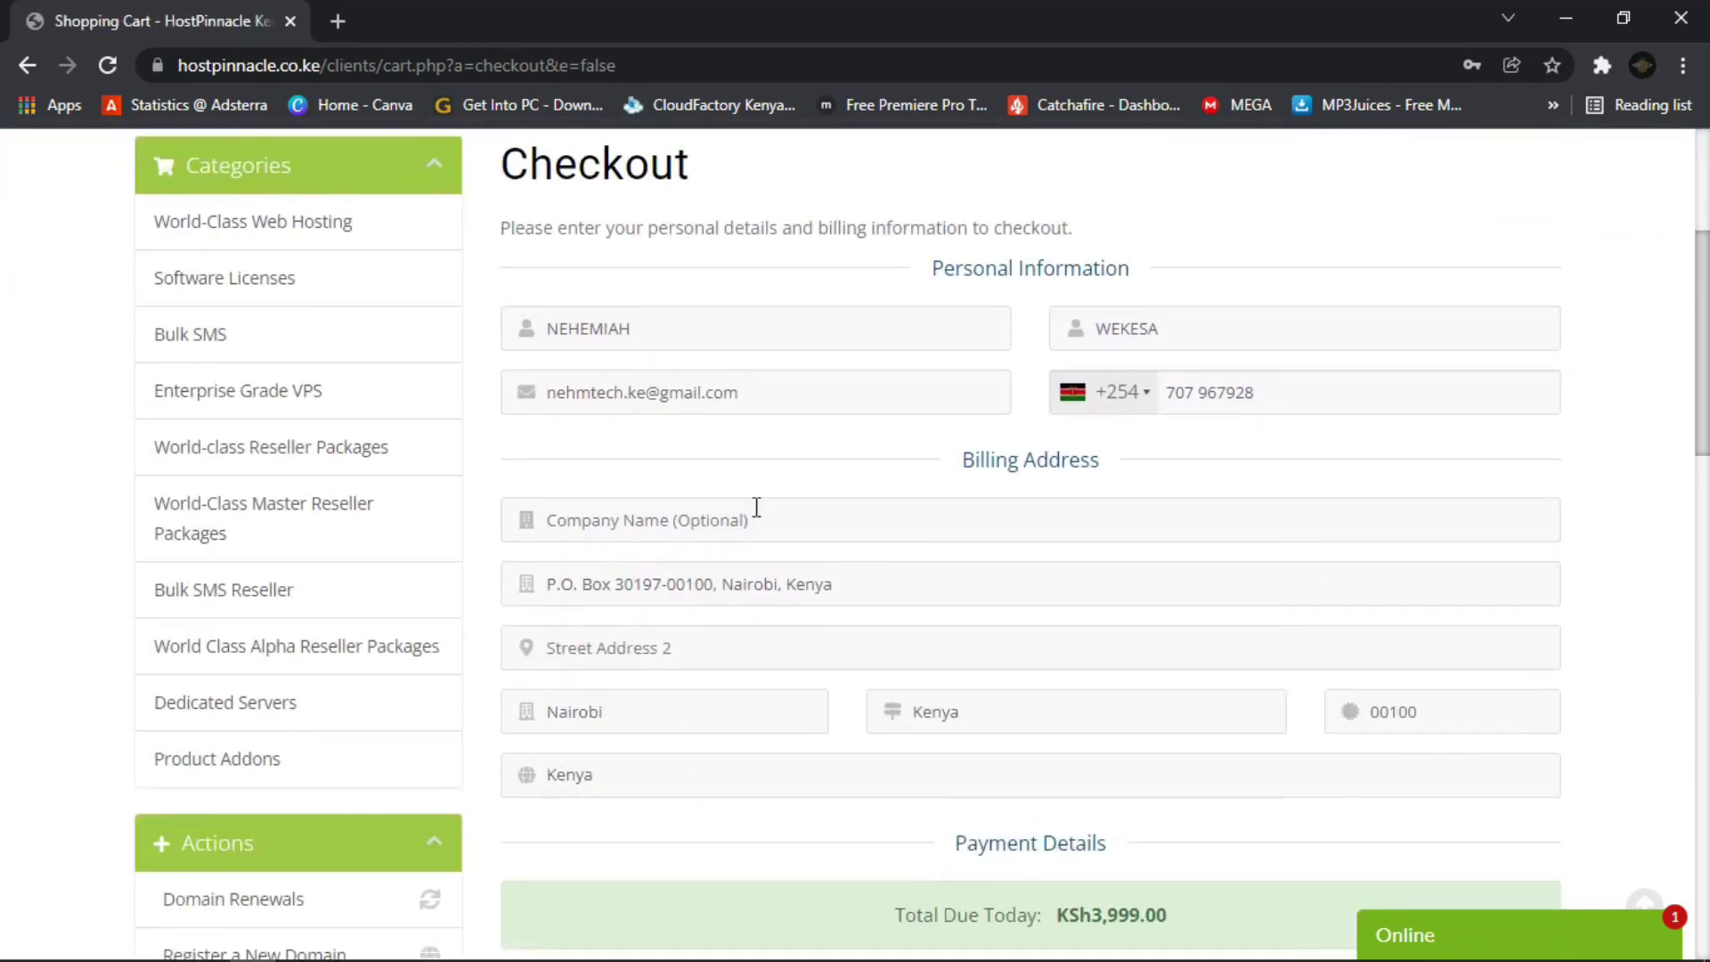
Agree to the Terms of Service and complete the order with Lipa na M-Pesa as the payment method.
scroll(1270, 565, "up", 4)
scroll(1270, 565, "down", 4)
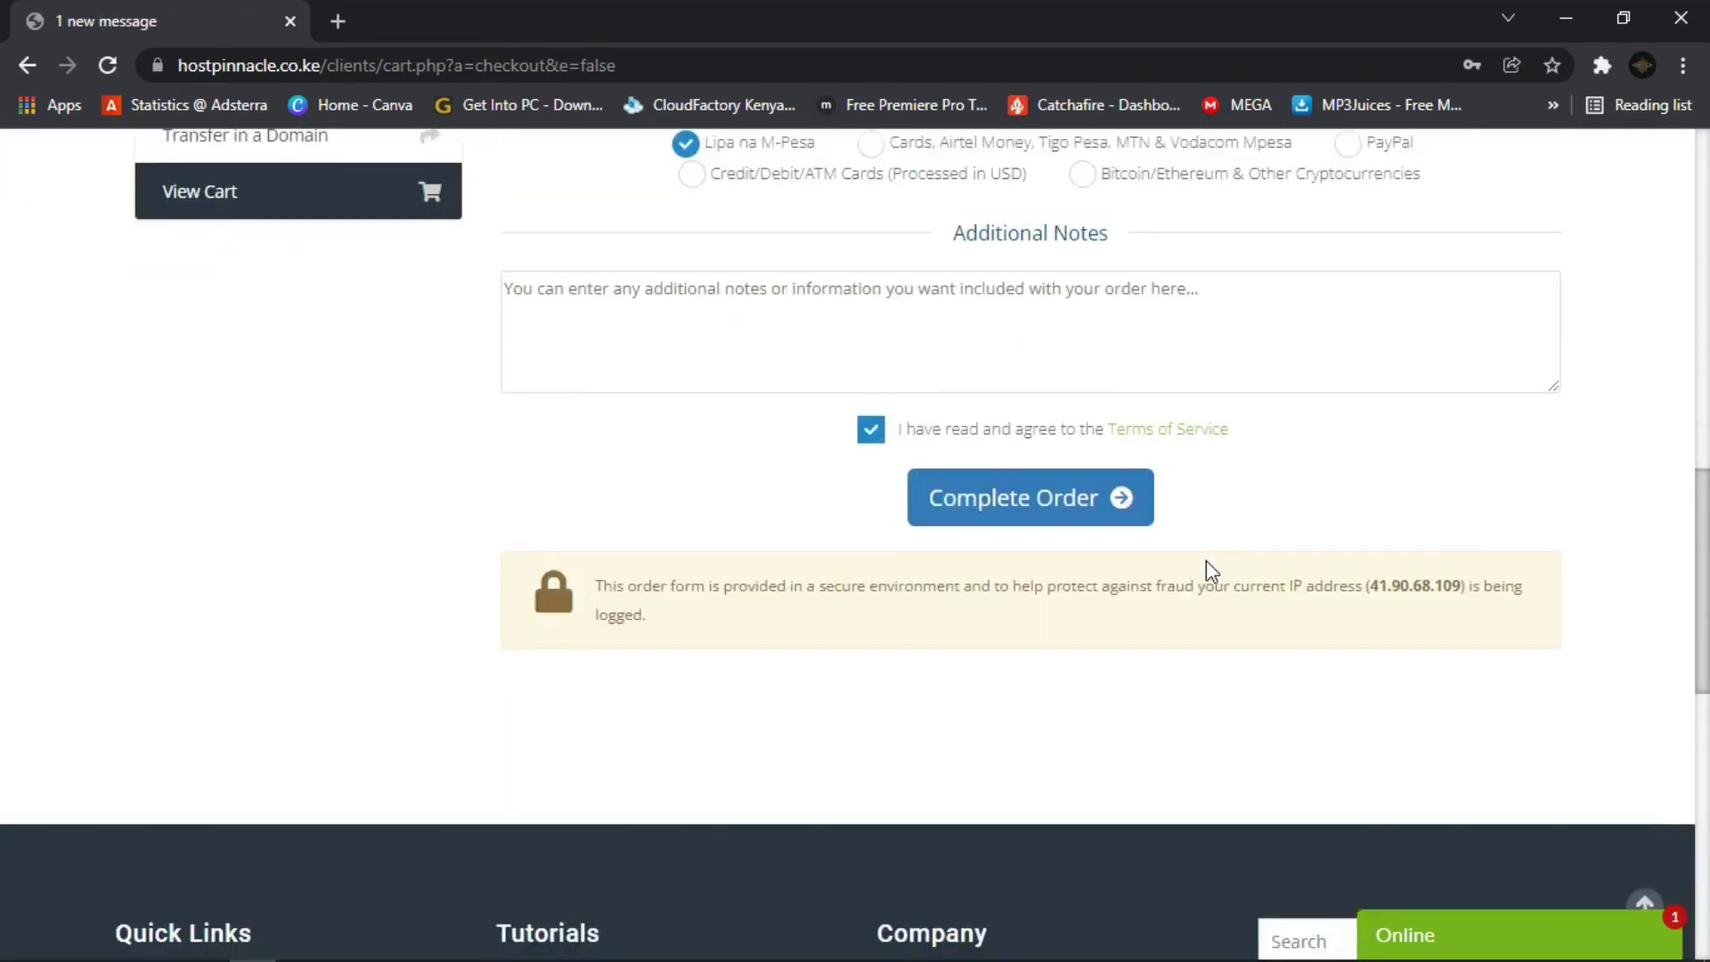
left_click(1073, 521)
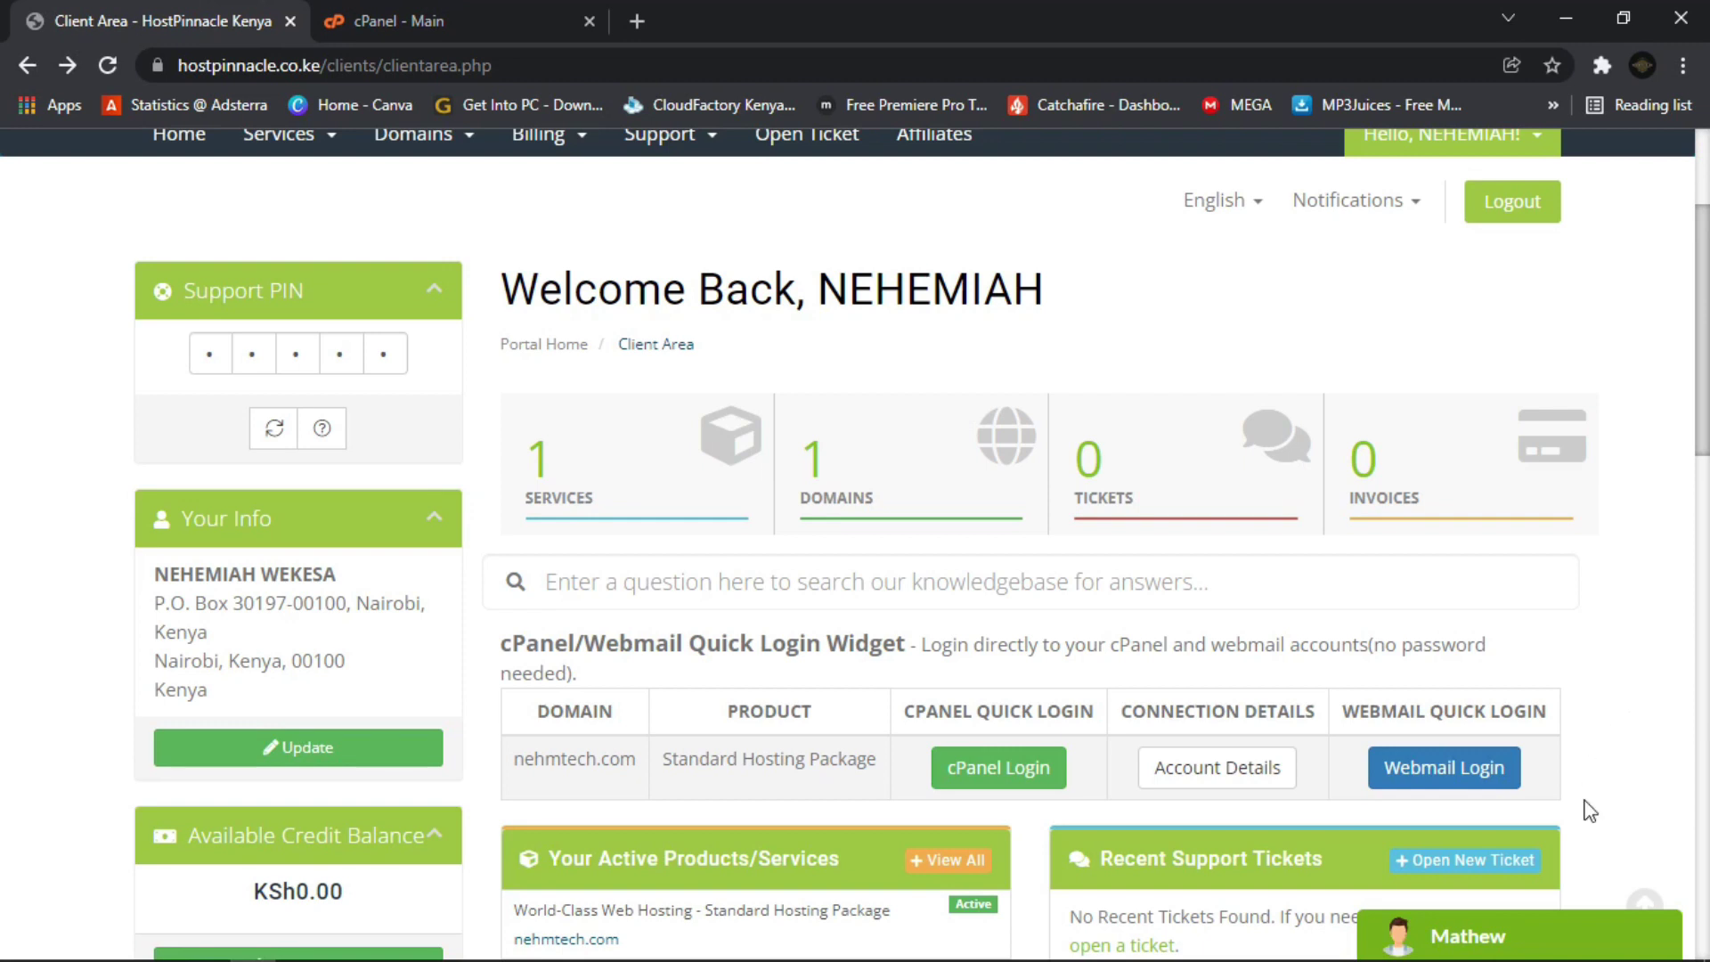
Look over the client area and log in to cPanel for the nehmtech.com Standard Hosting Package.
scroll(1572, 724, "down", 2)
scroll(1572, 724, "down", 5)
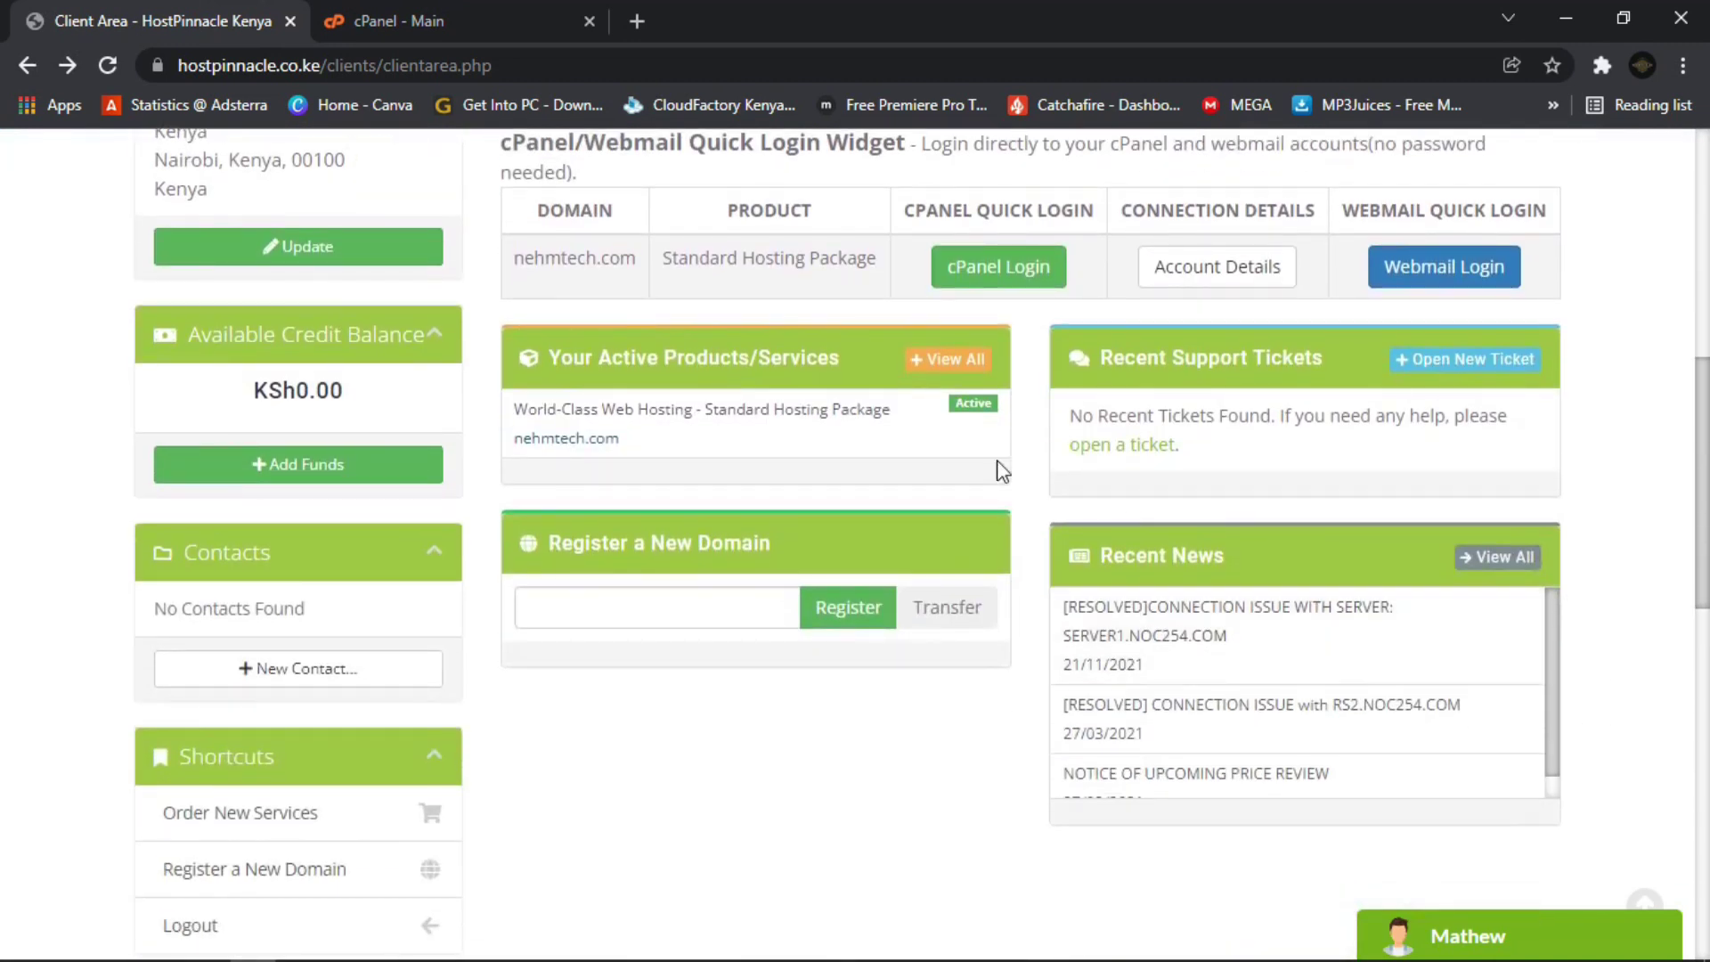
scroll(1035, 321, "up", 2)
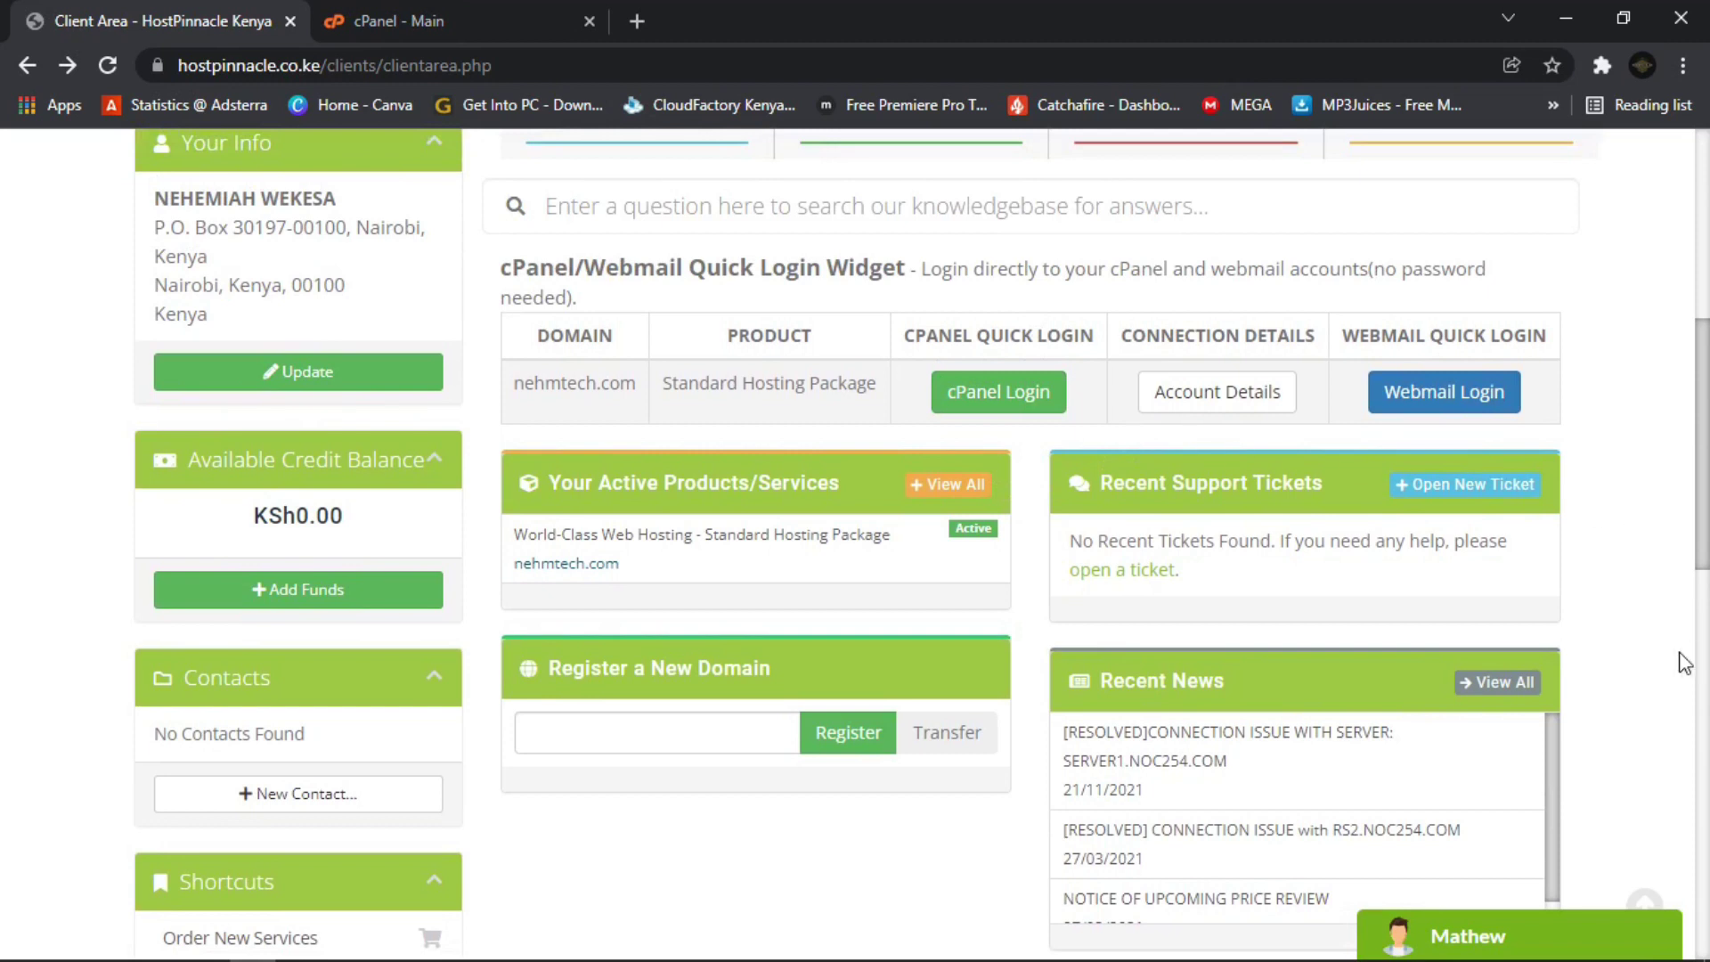
scroll(1115, 588, "up", 3)
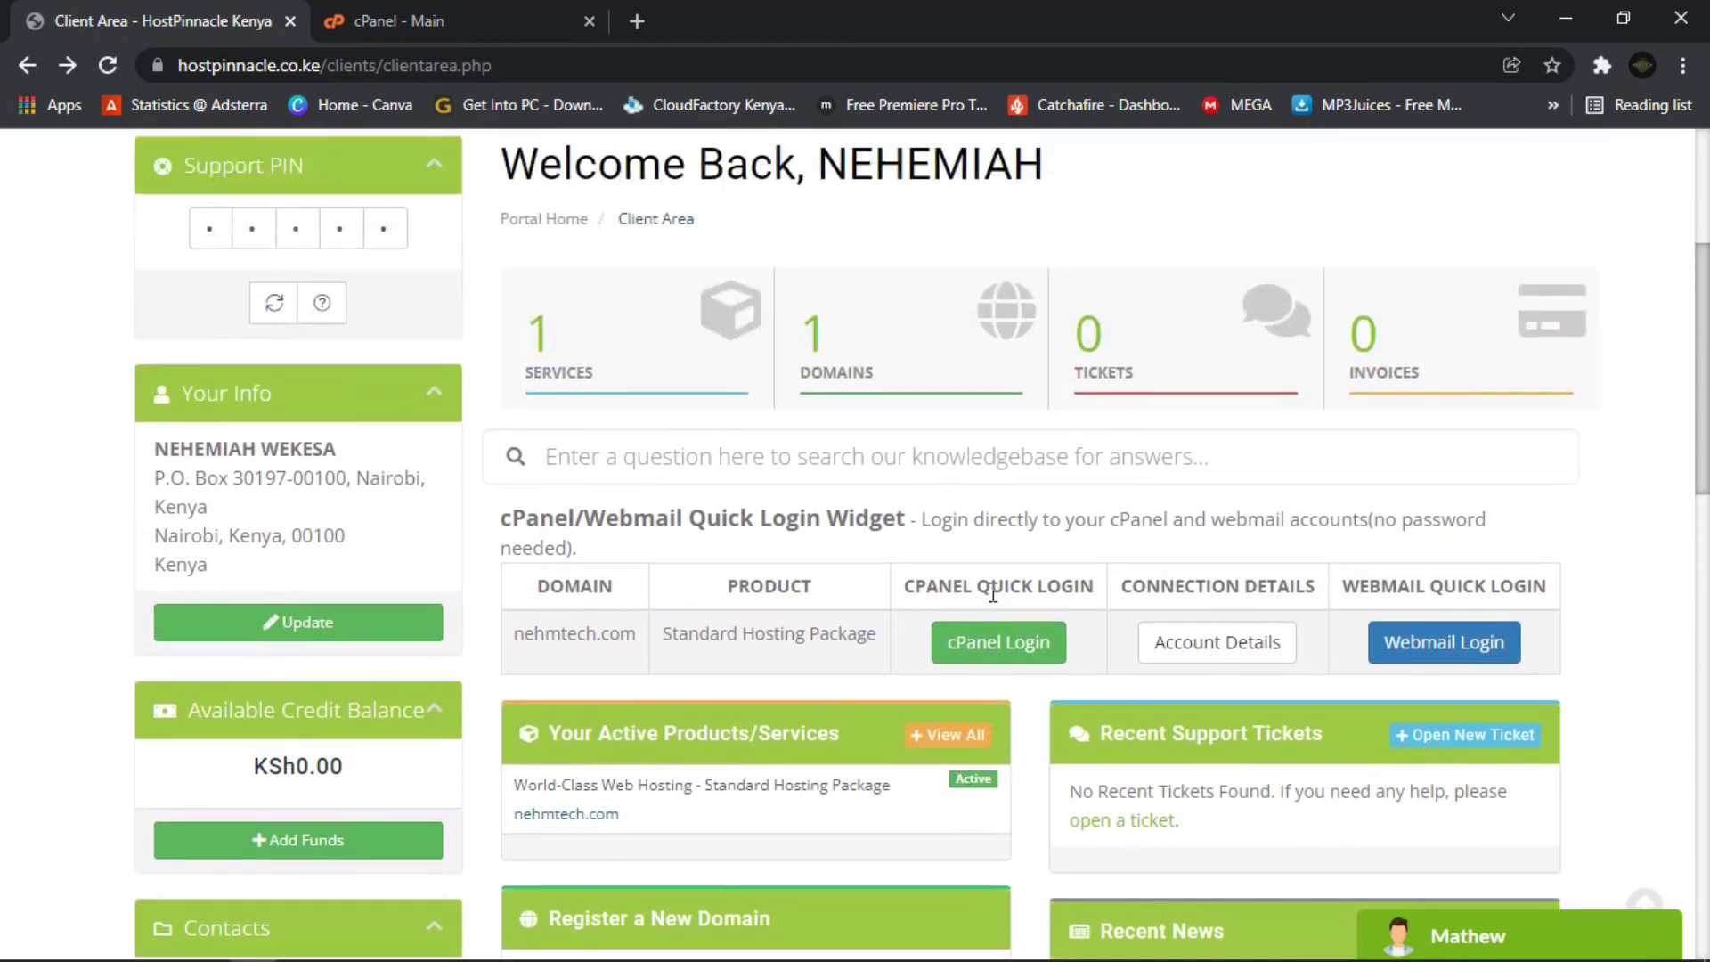
left_click(1022, 650)
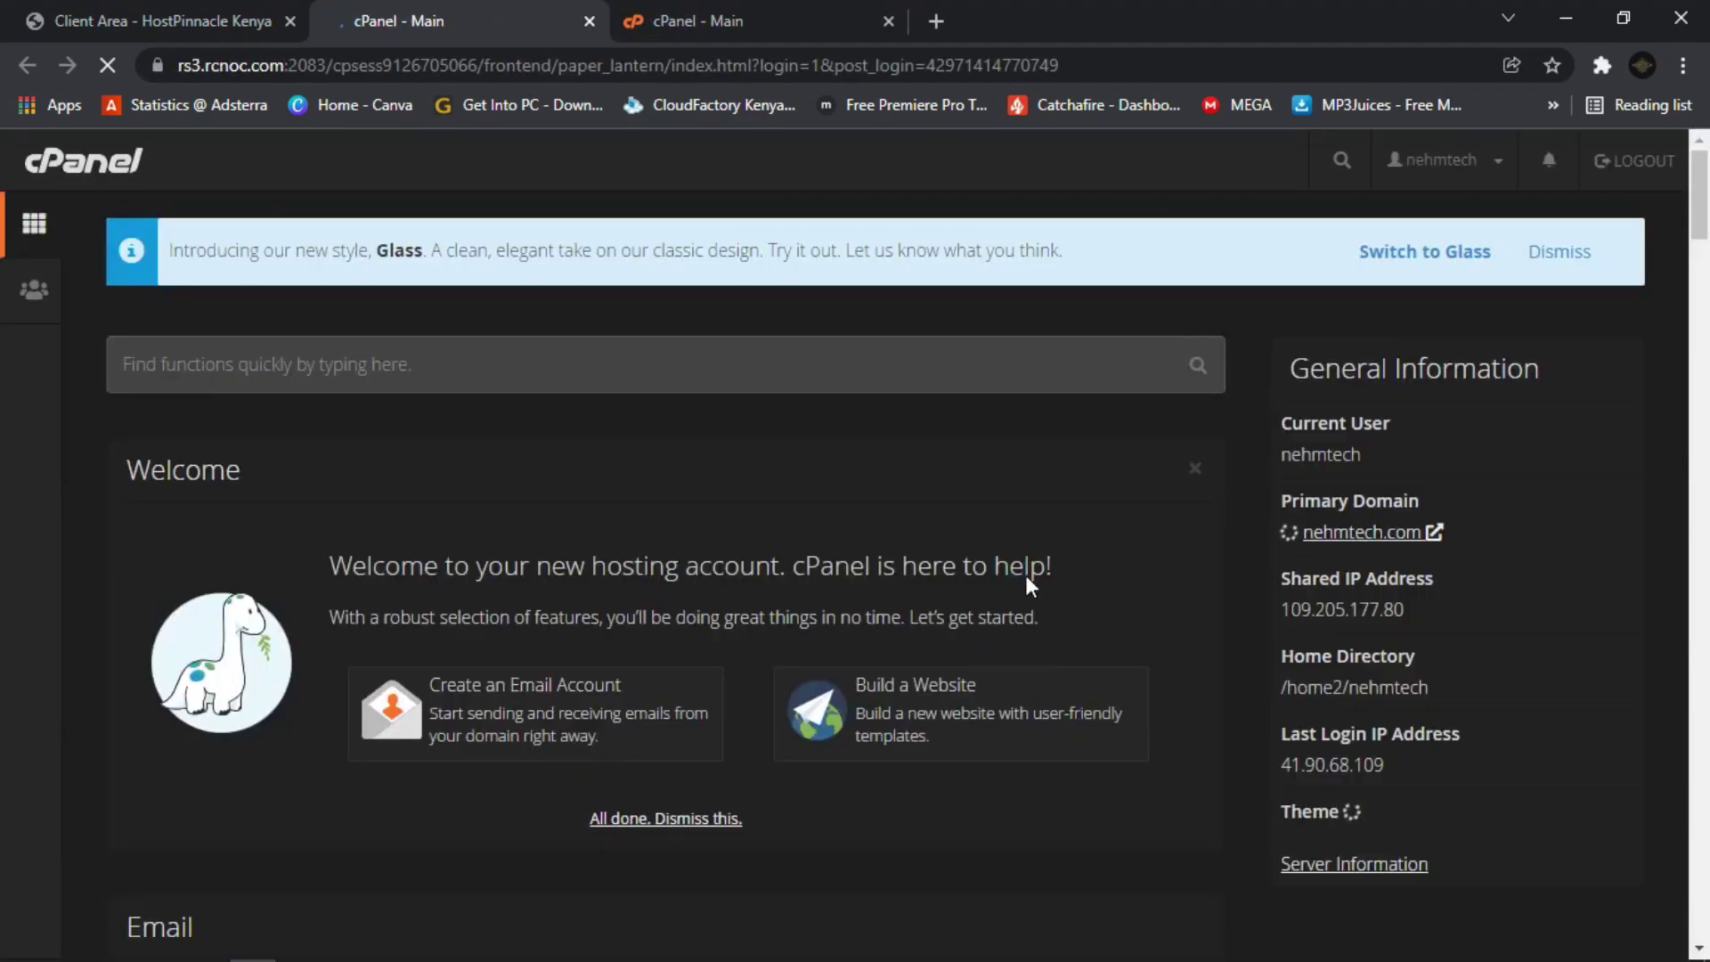
Look through the tool sections available on the cPanel main page.
scroll(1028, 560, "down", 20)
scroll(1028, 559, "up", 18)
scroll(1029, 563, "up", 7)
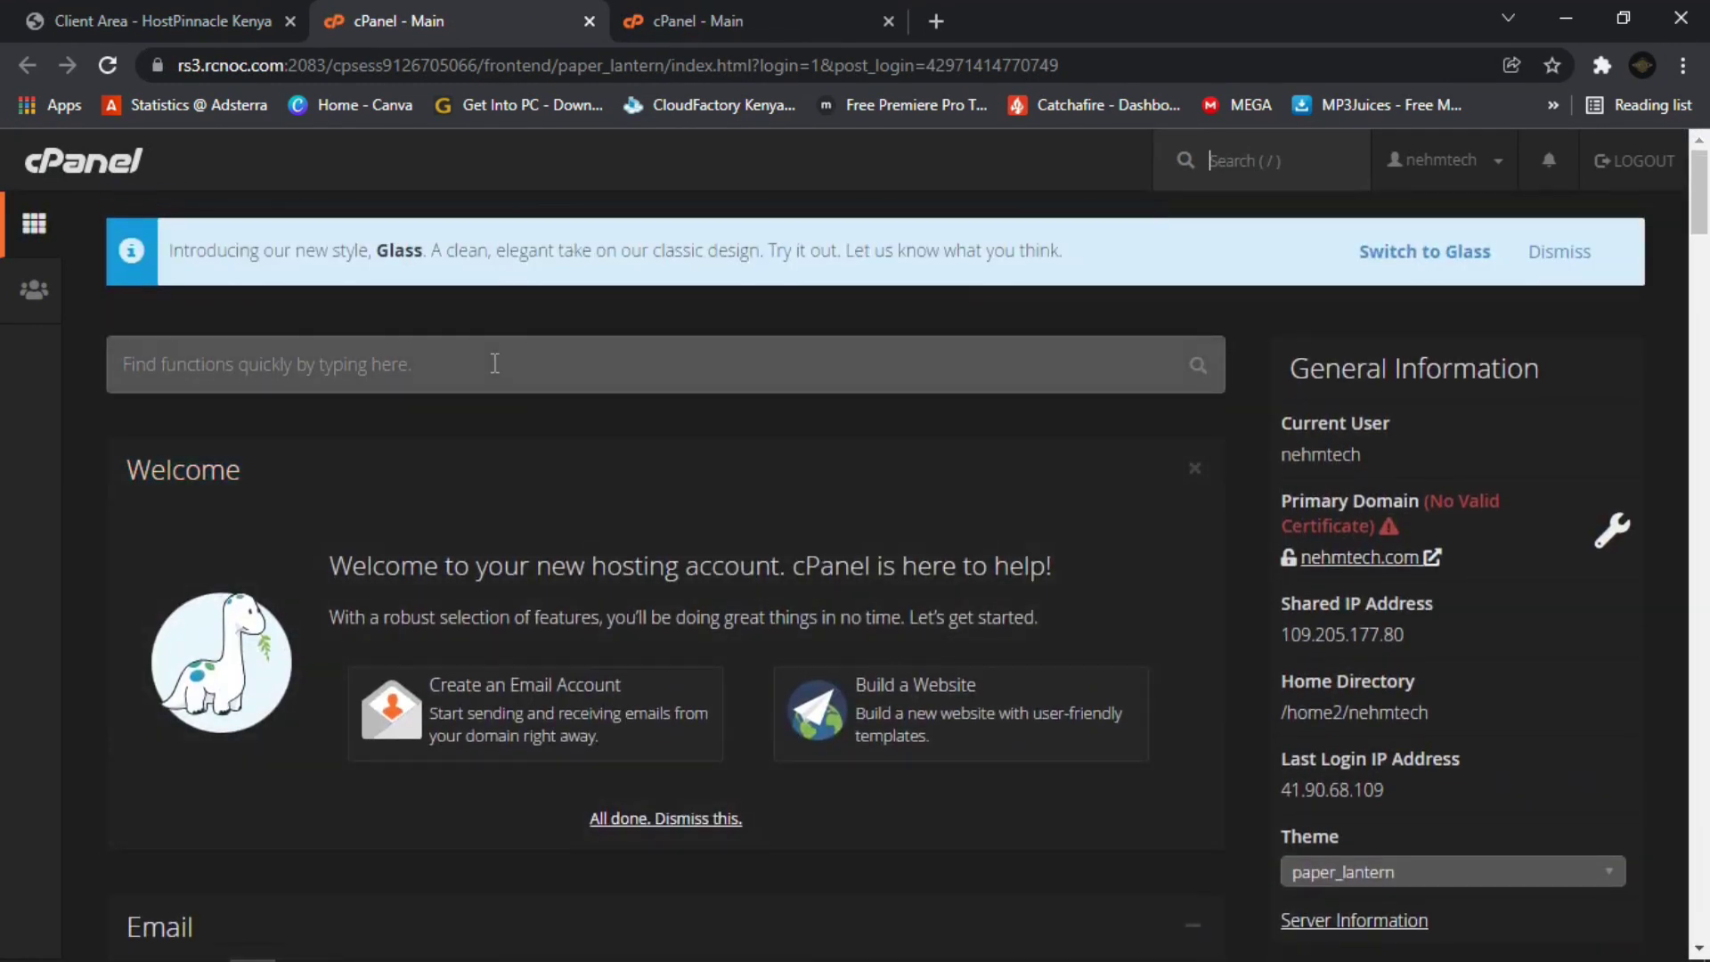
Open the cPanel File Manager and go into the public_html folder.
left_click(494, 363)
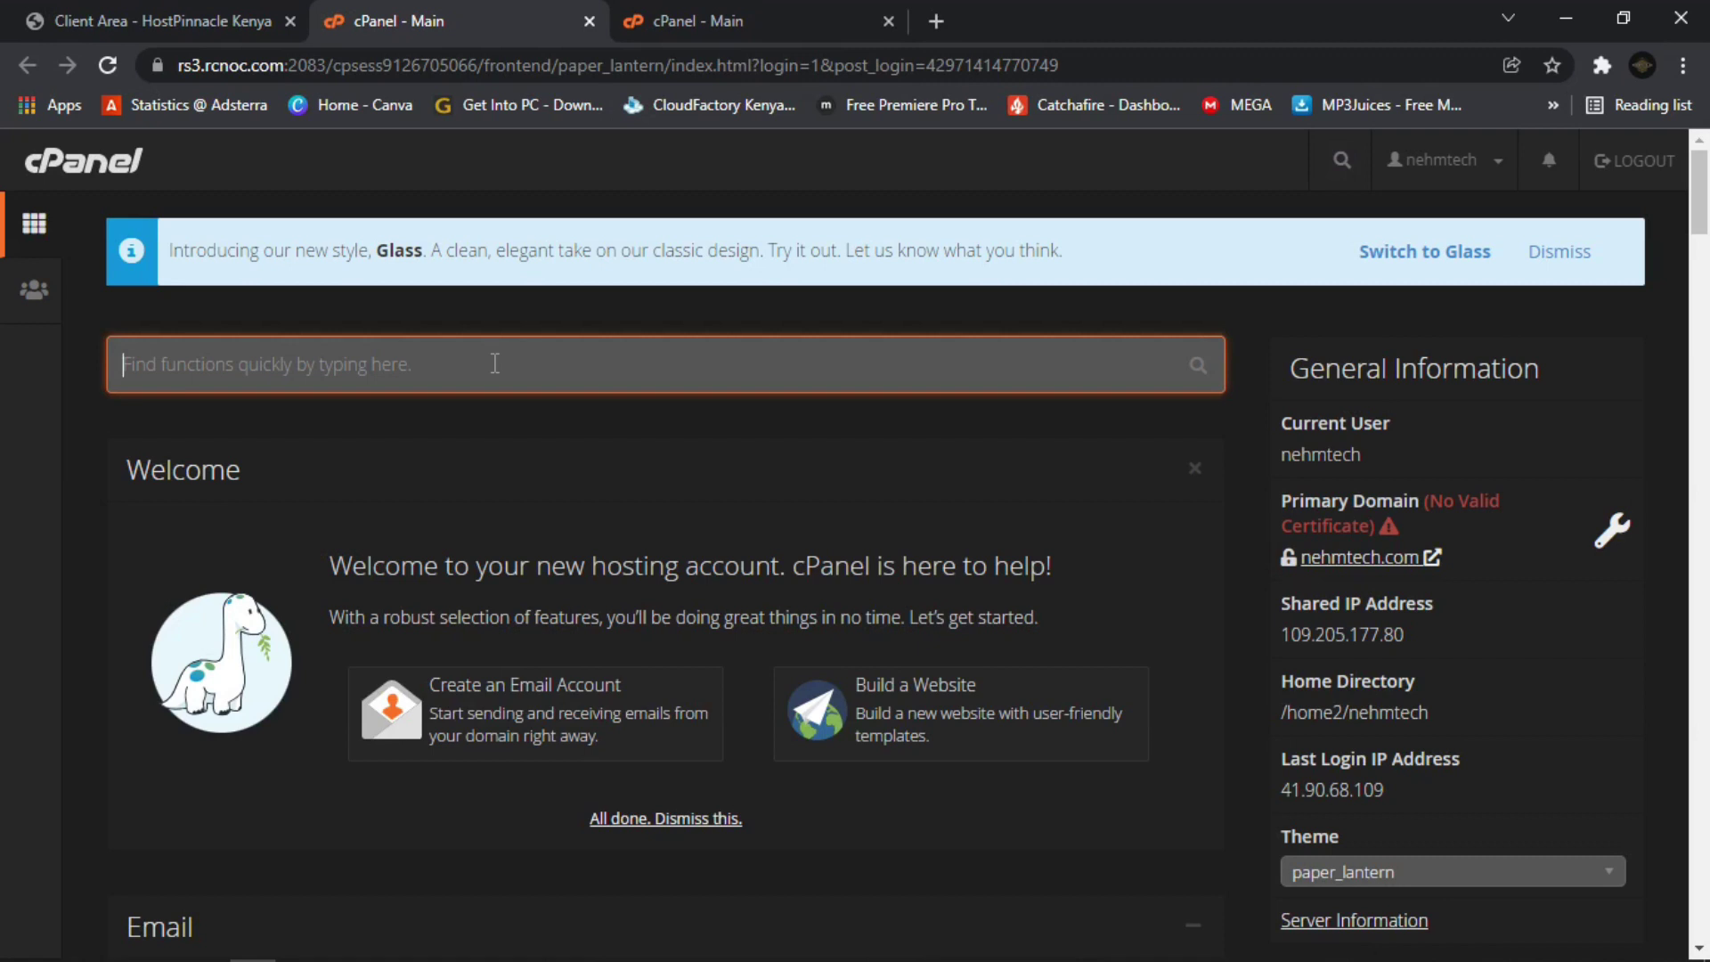
scroll(424, 552, "down", 20)
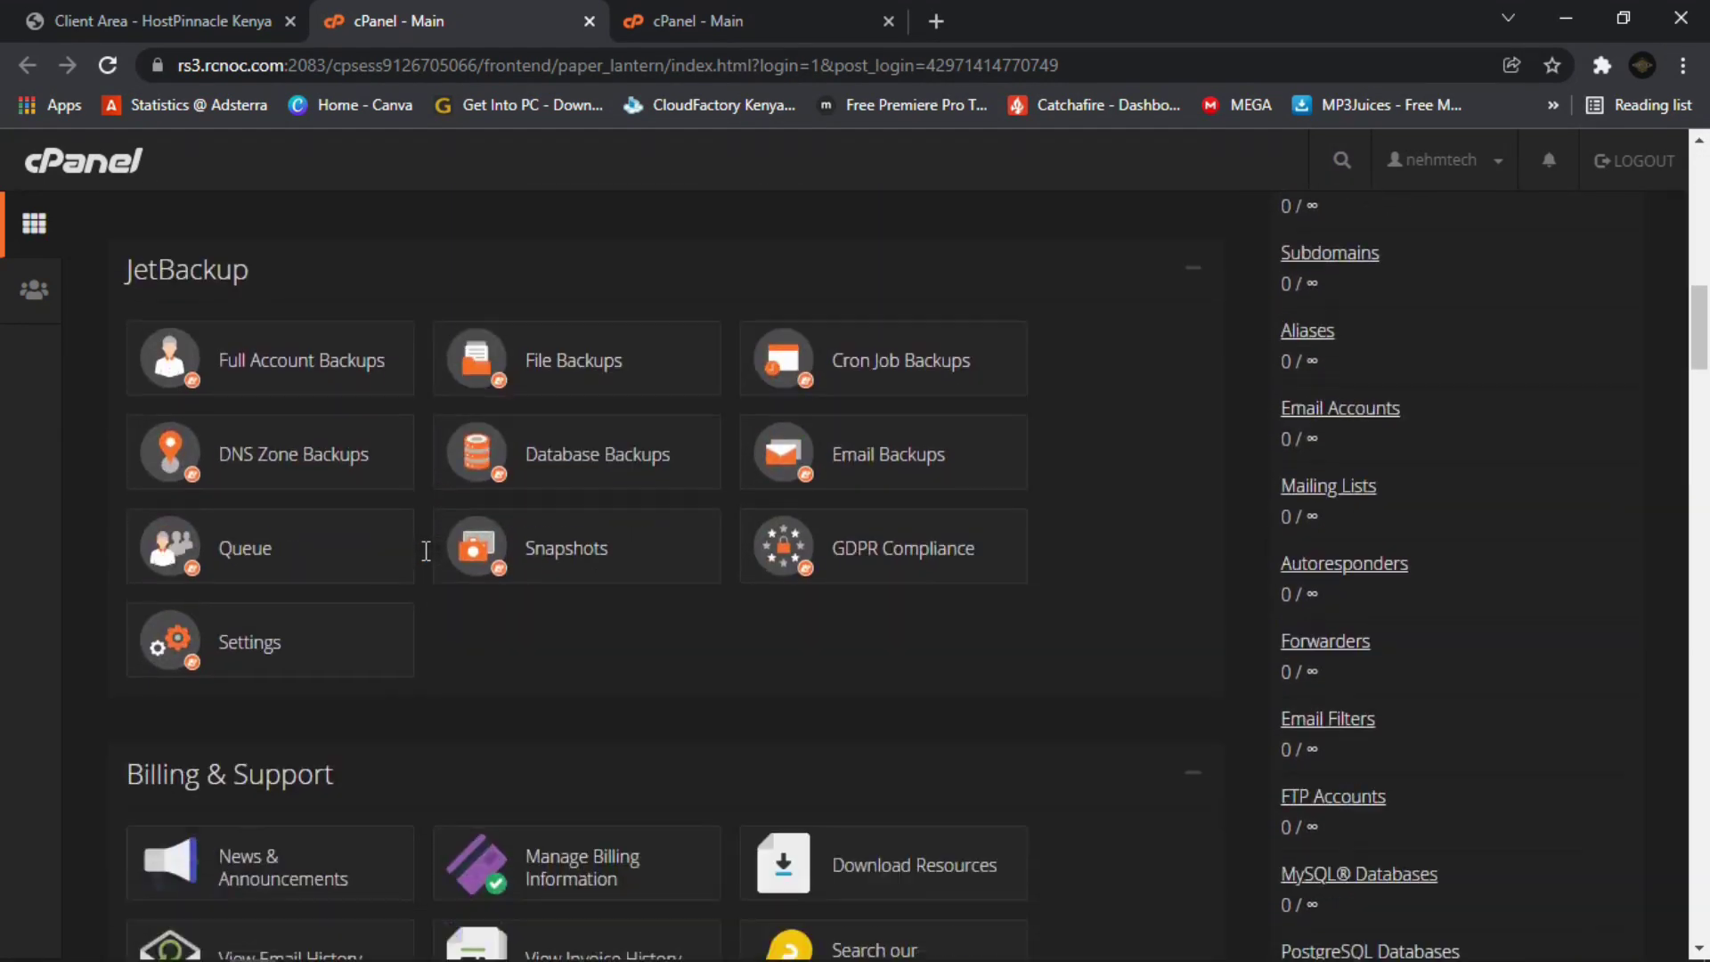
scroll(424, 553, "down", 8)
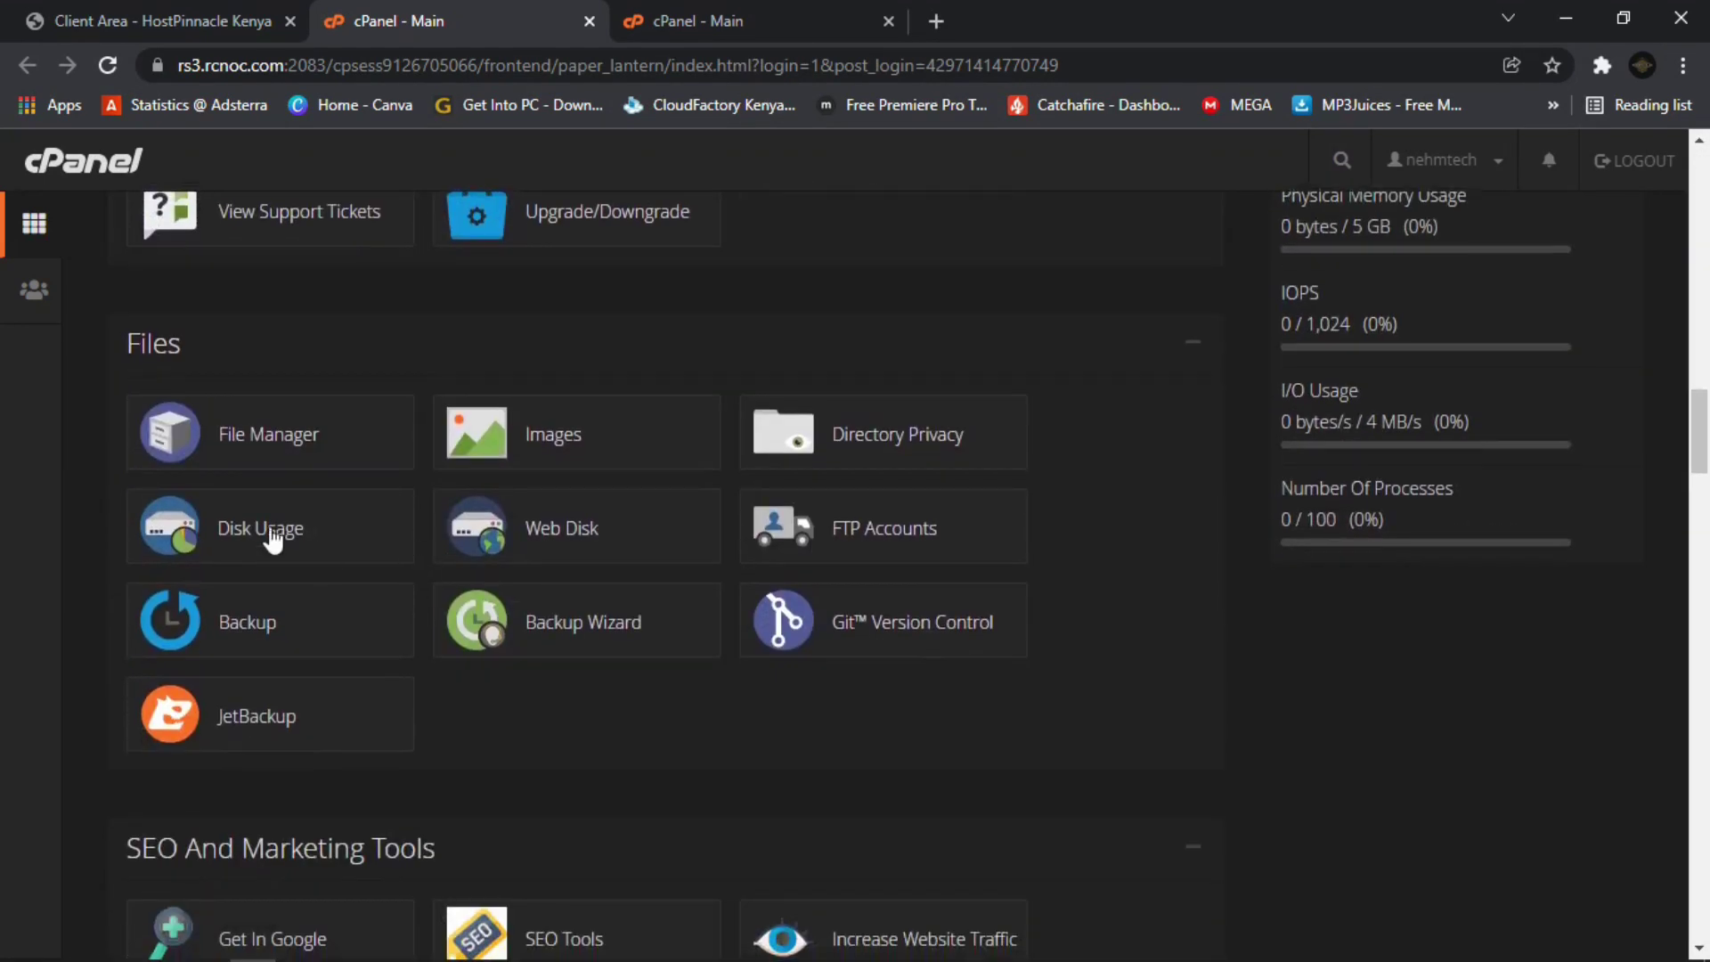
left_click(270, 452)
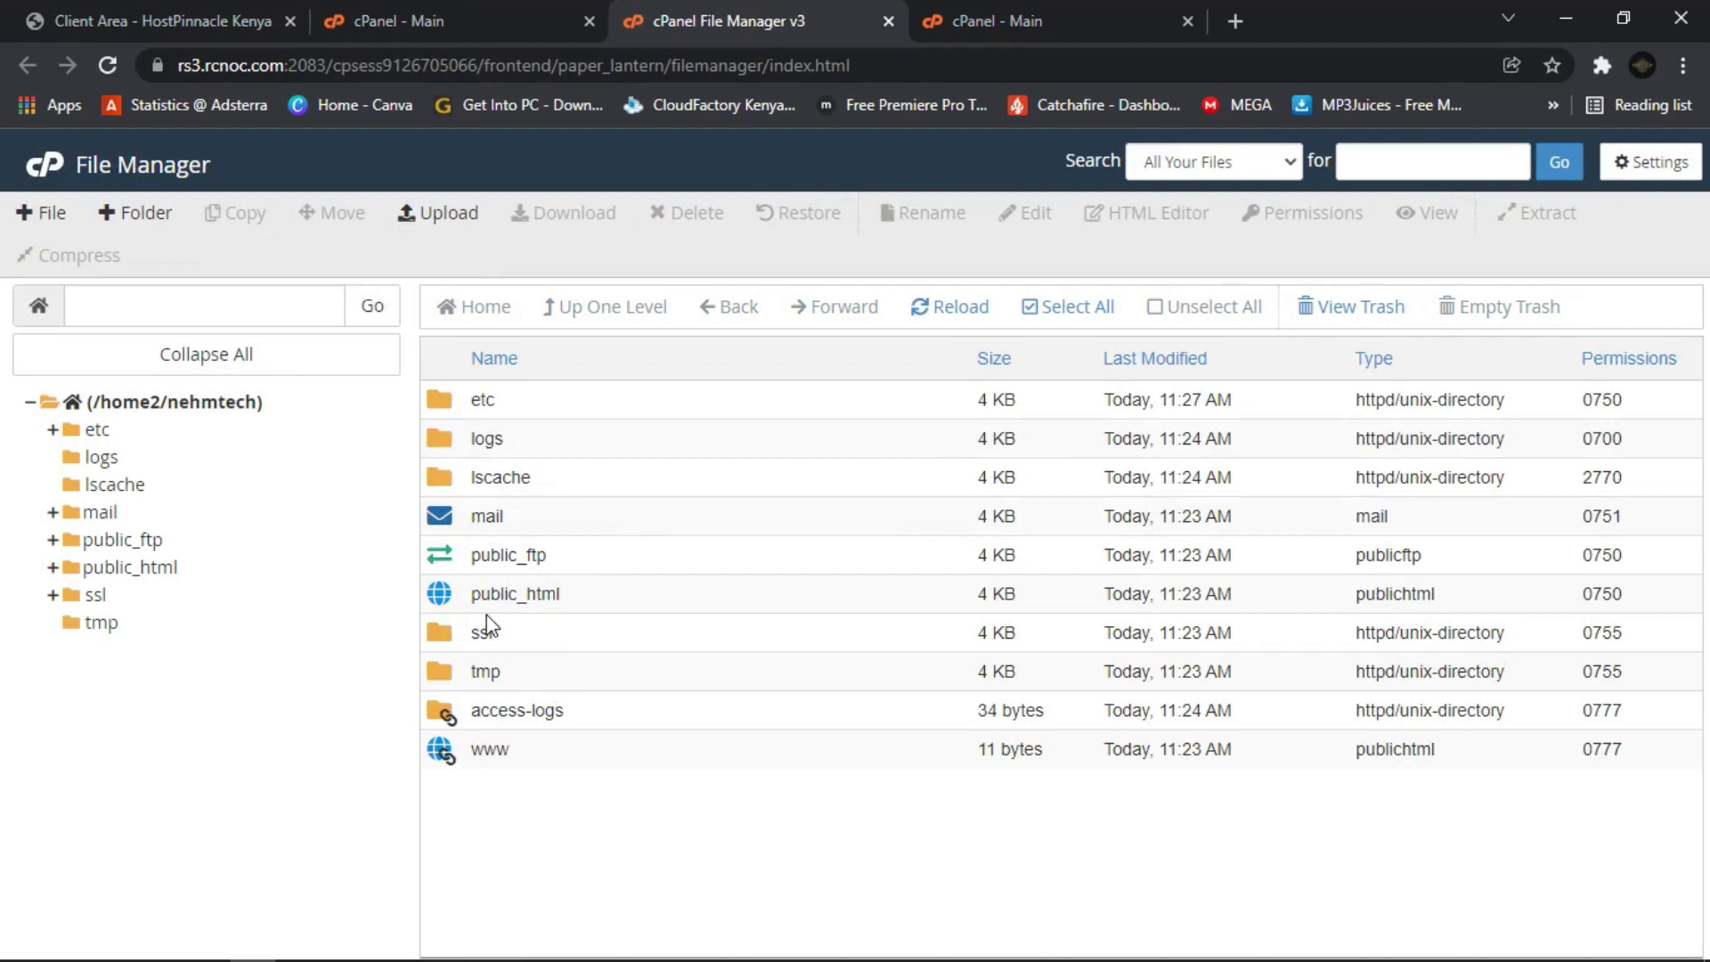
left_click(450, 598)
double_click(451, 596)
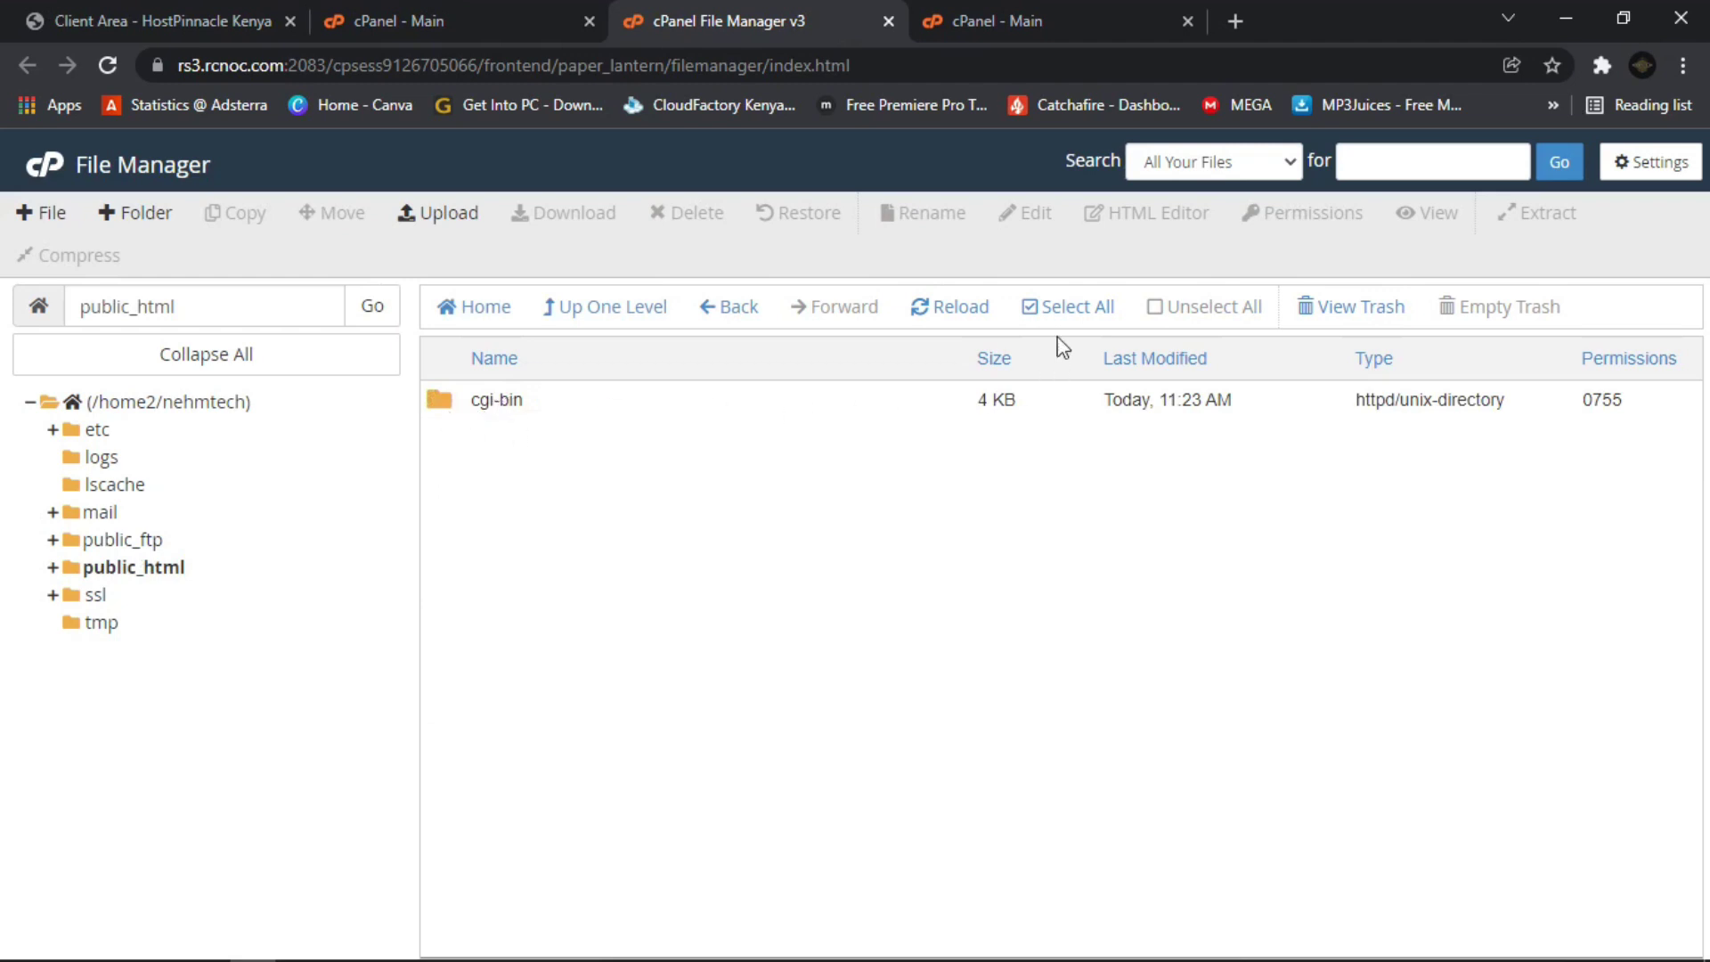
Move the cgi-bin folder in public_html to the trash, leaving permanent deletion off.
left_click(1055, 307)
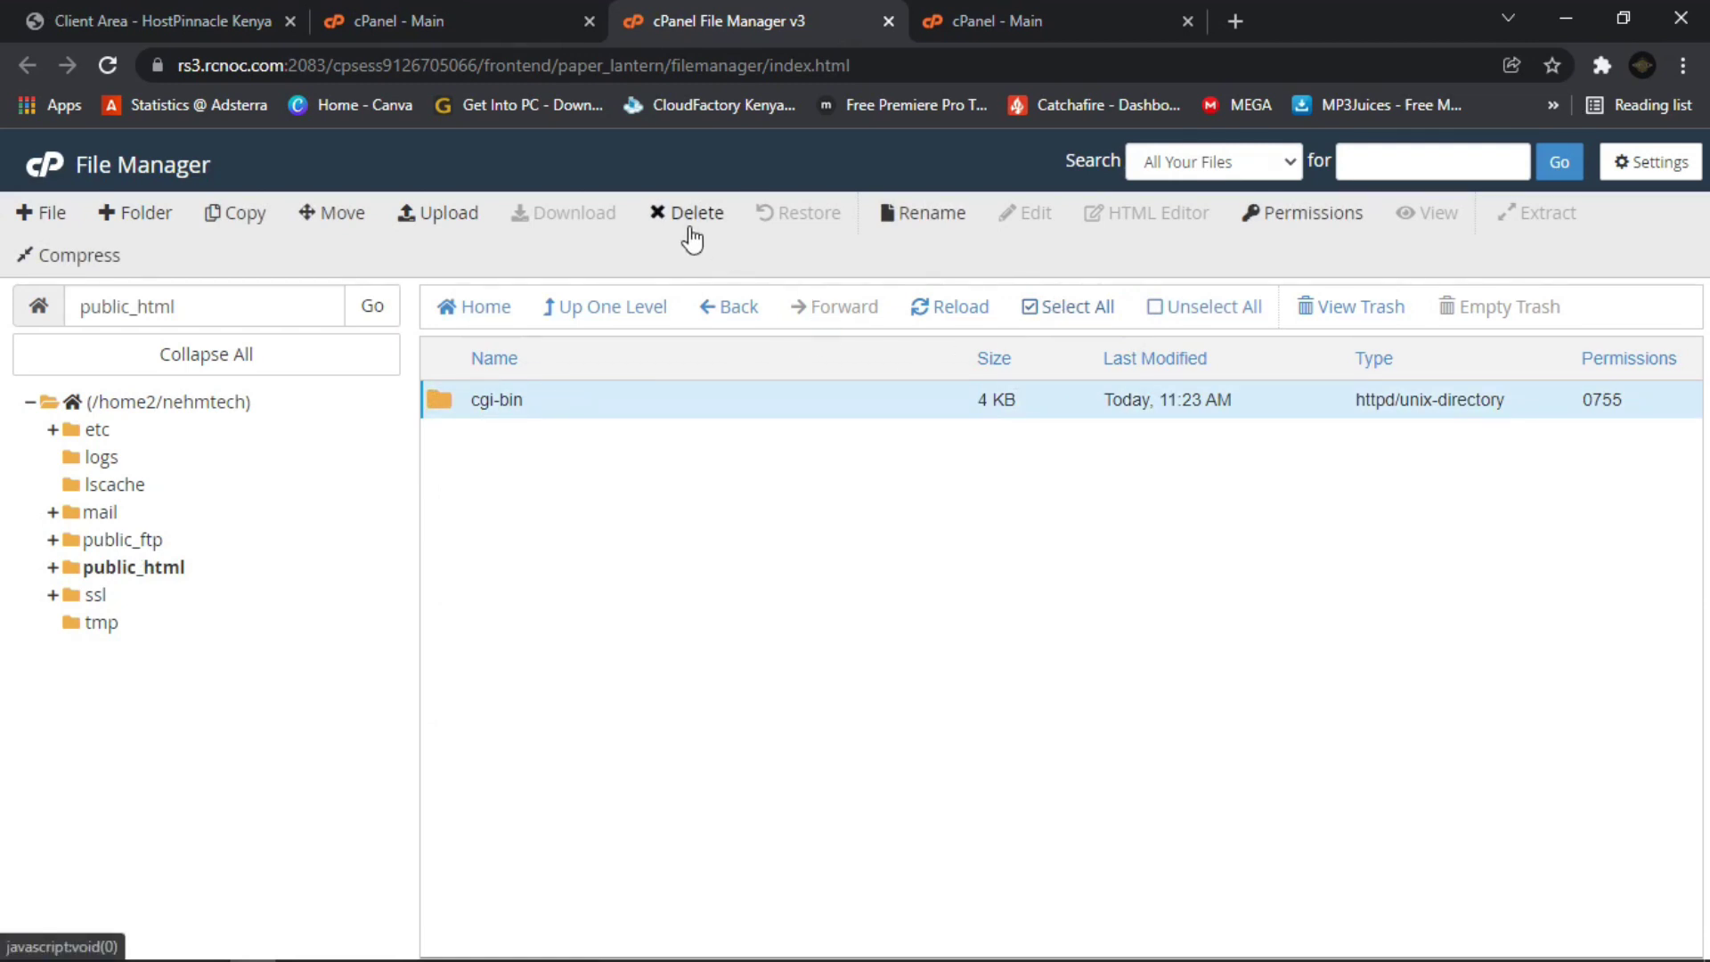
left_click(691, 228)
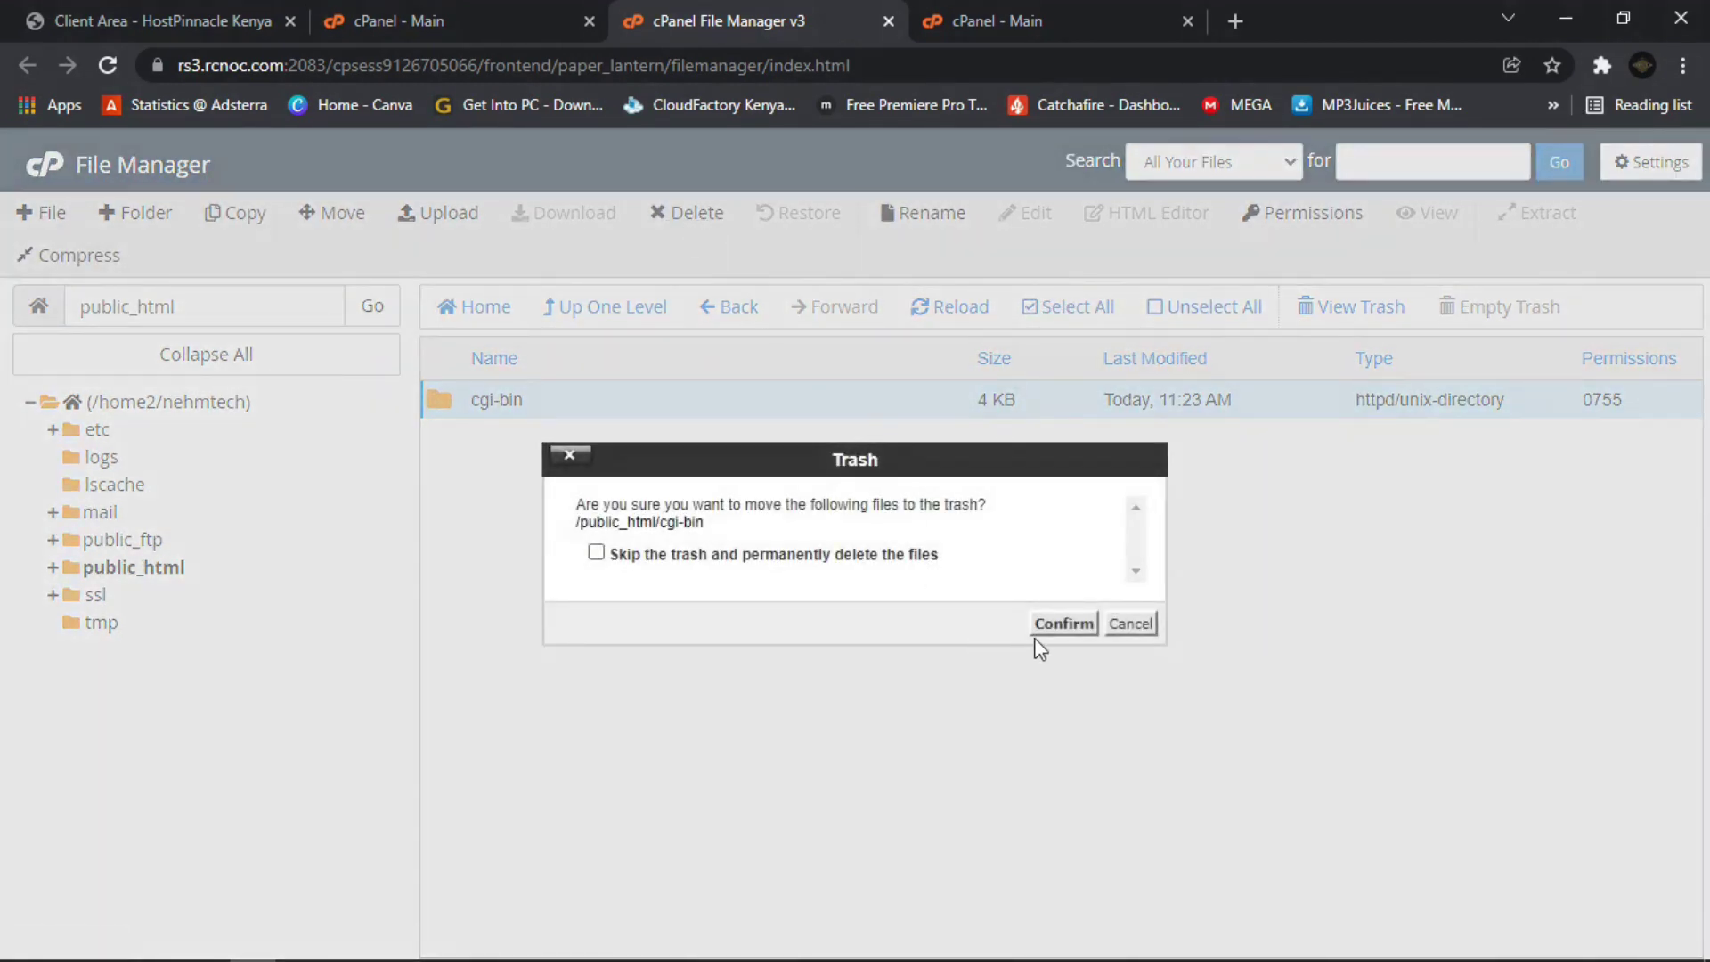
left_click(1058, 627)
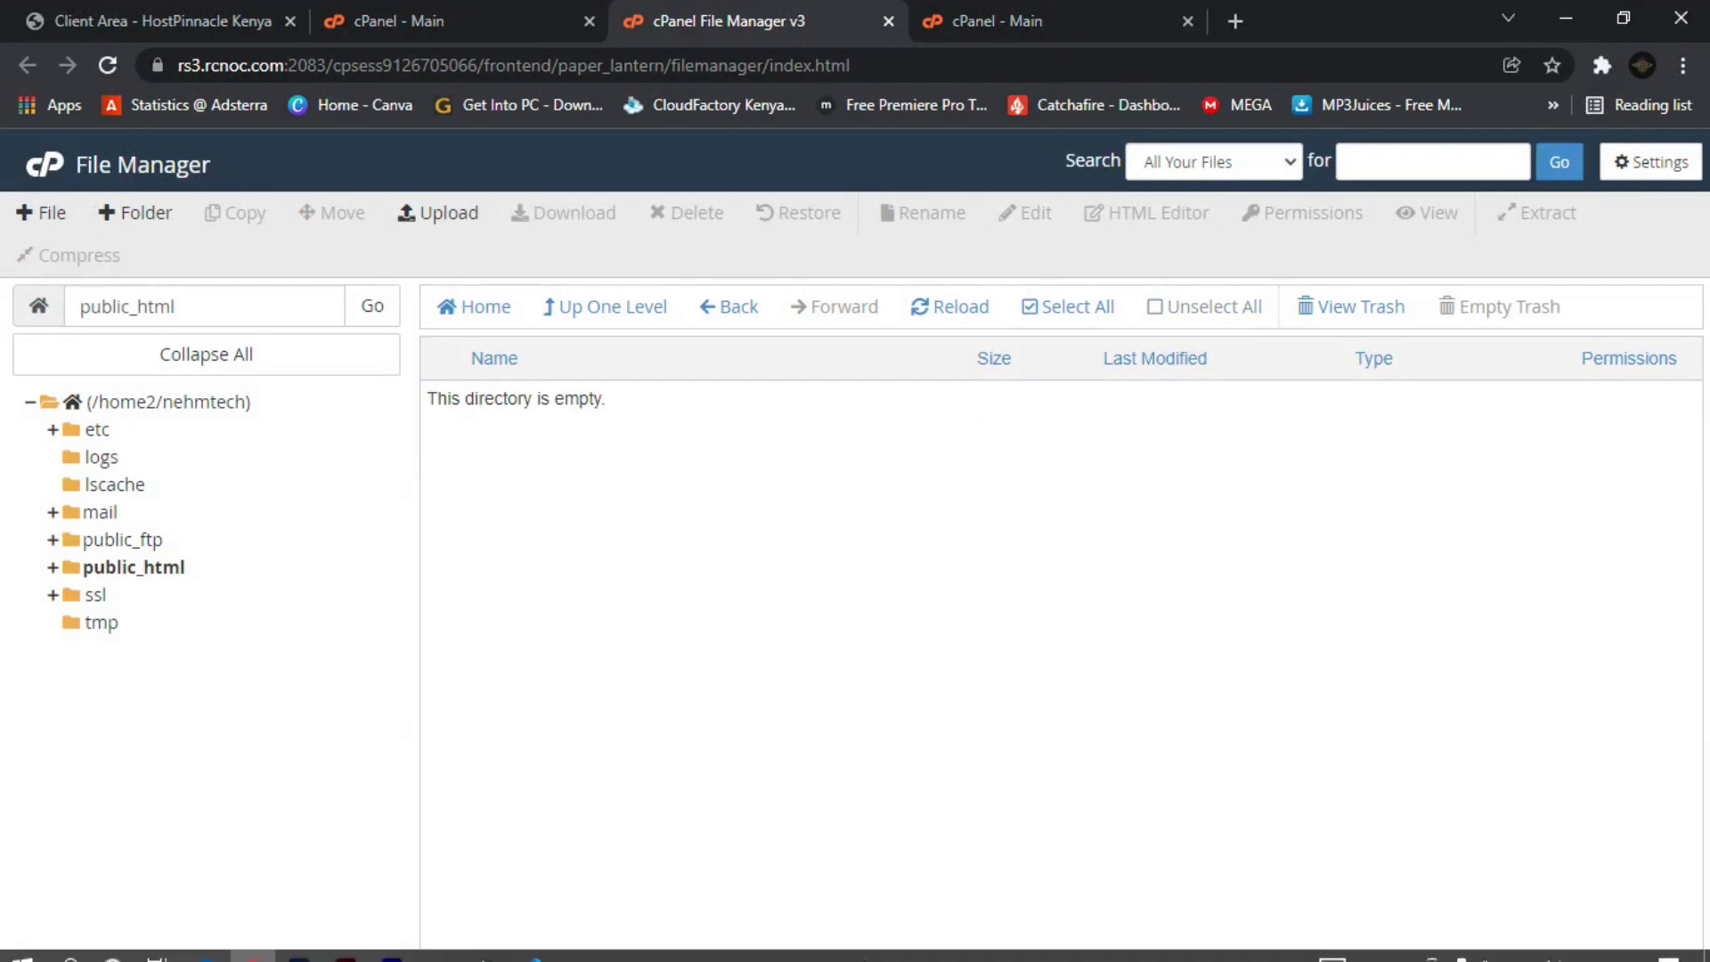
Switch to File Explorer and open the Projects folder inside Cheat Sheet on the Media (D:) drive.
mouse_move(990, 958)
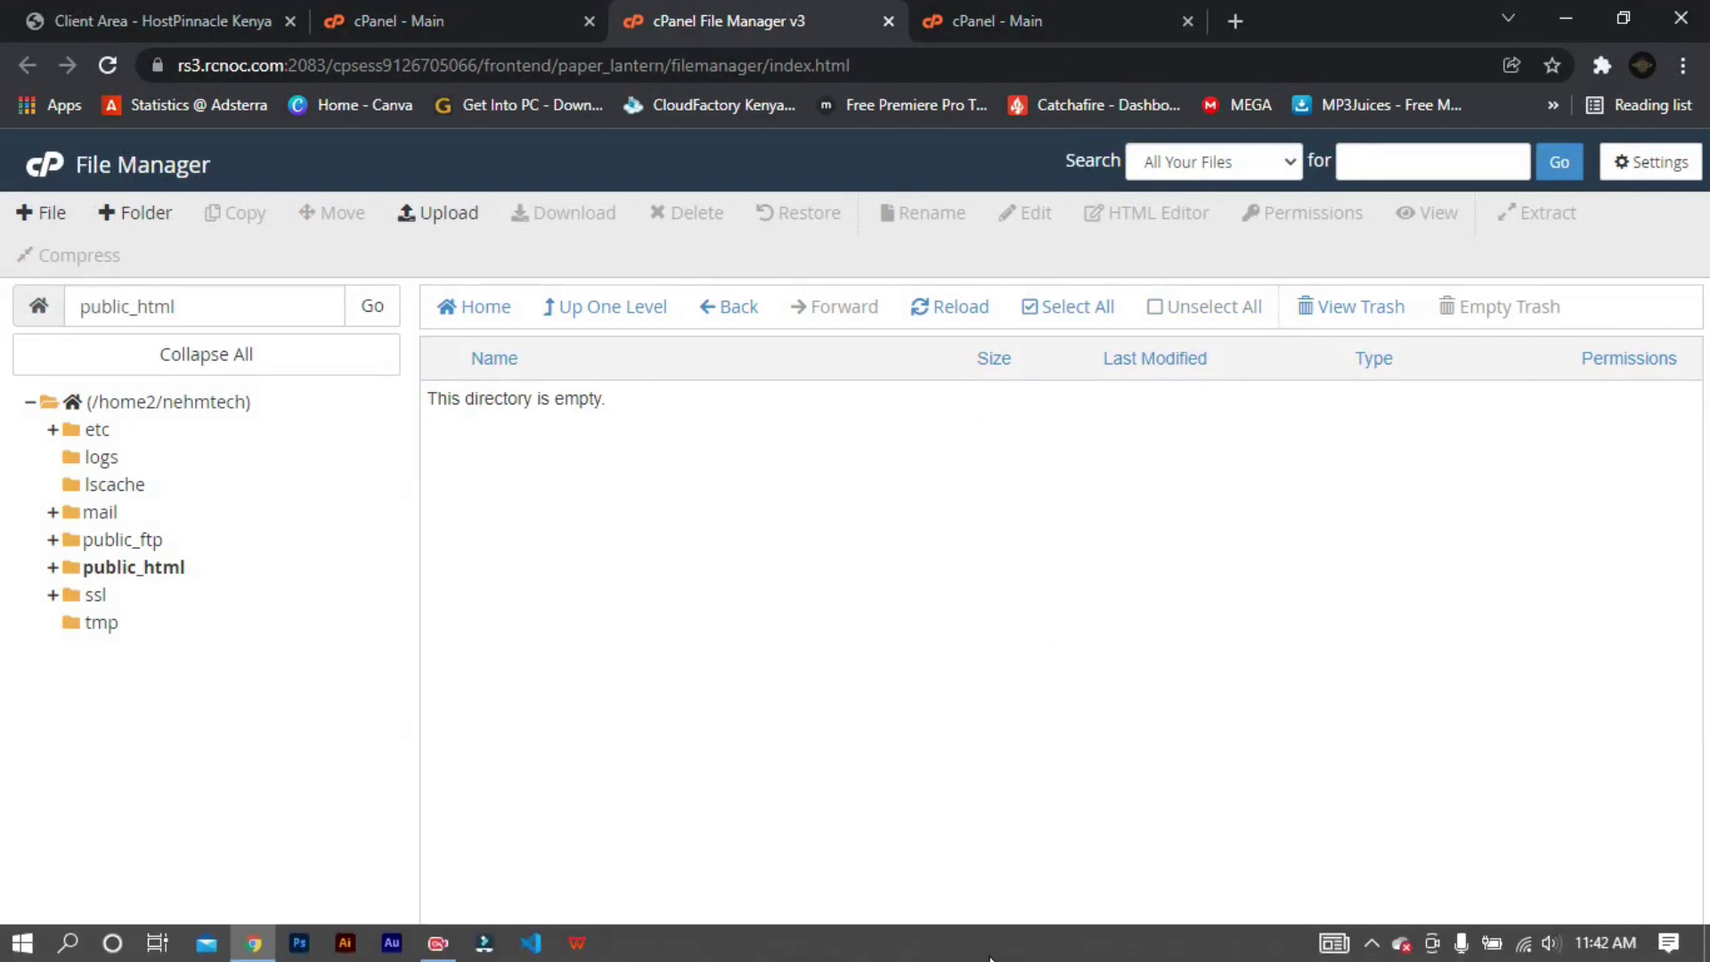
key("super+e")
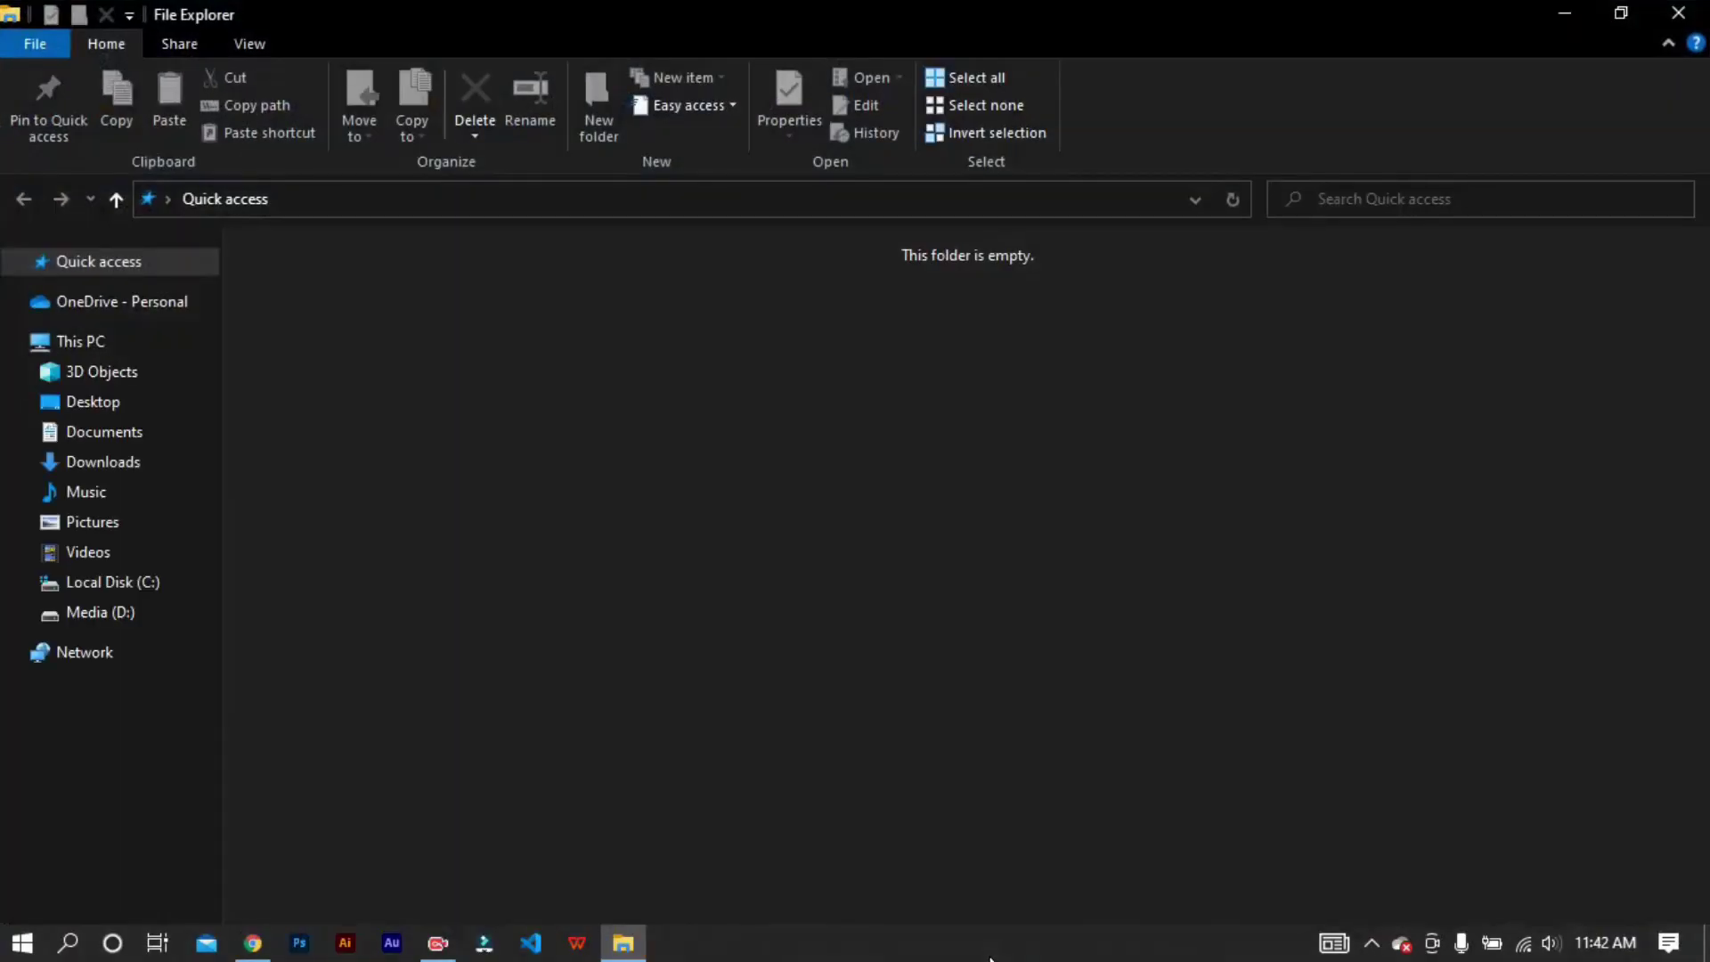
left_click(101, 612)
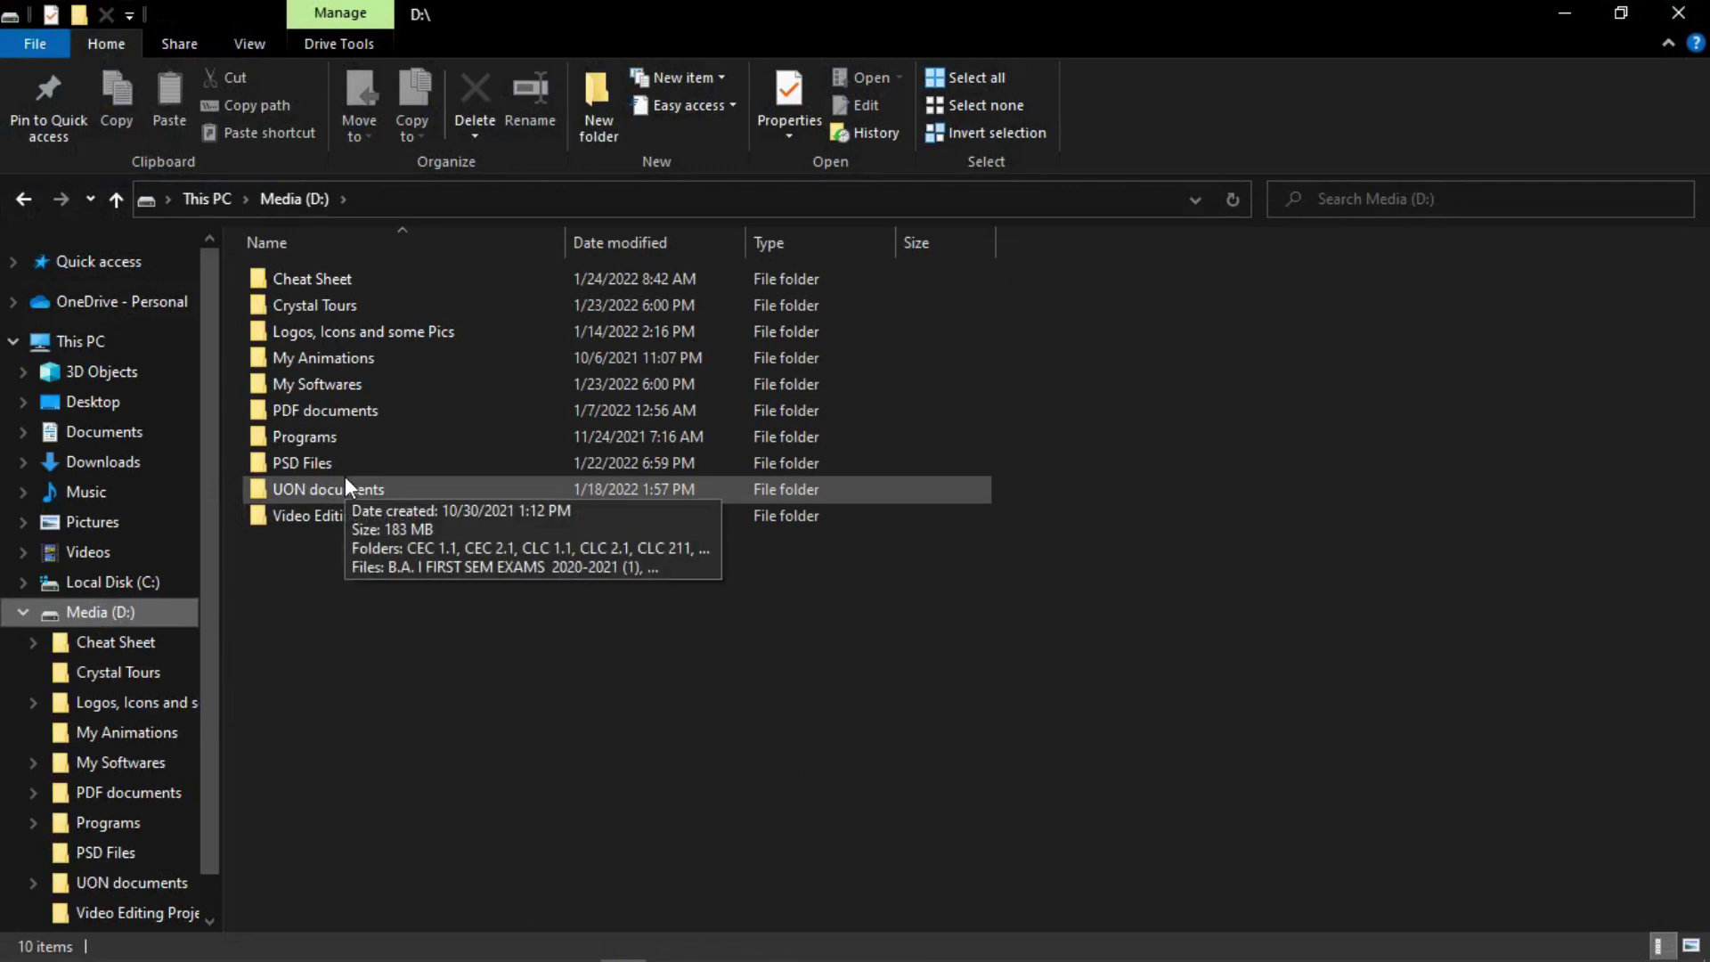
double_click(258, 279)
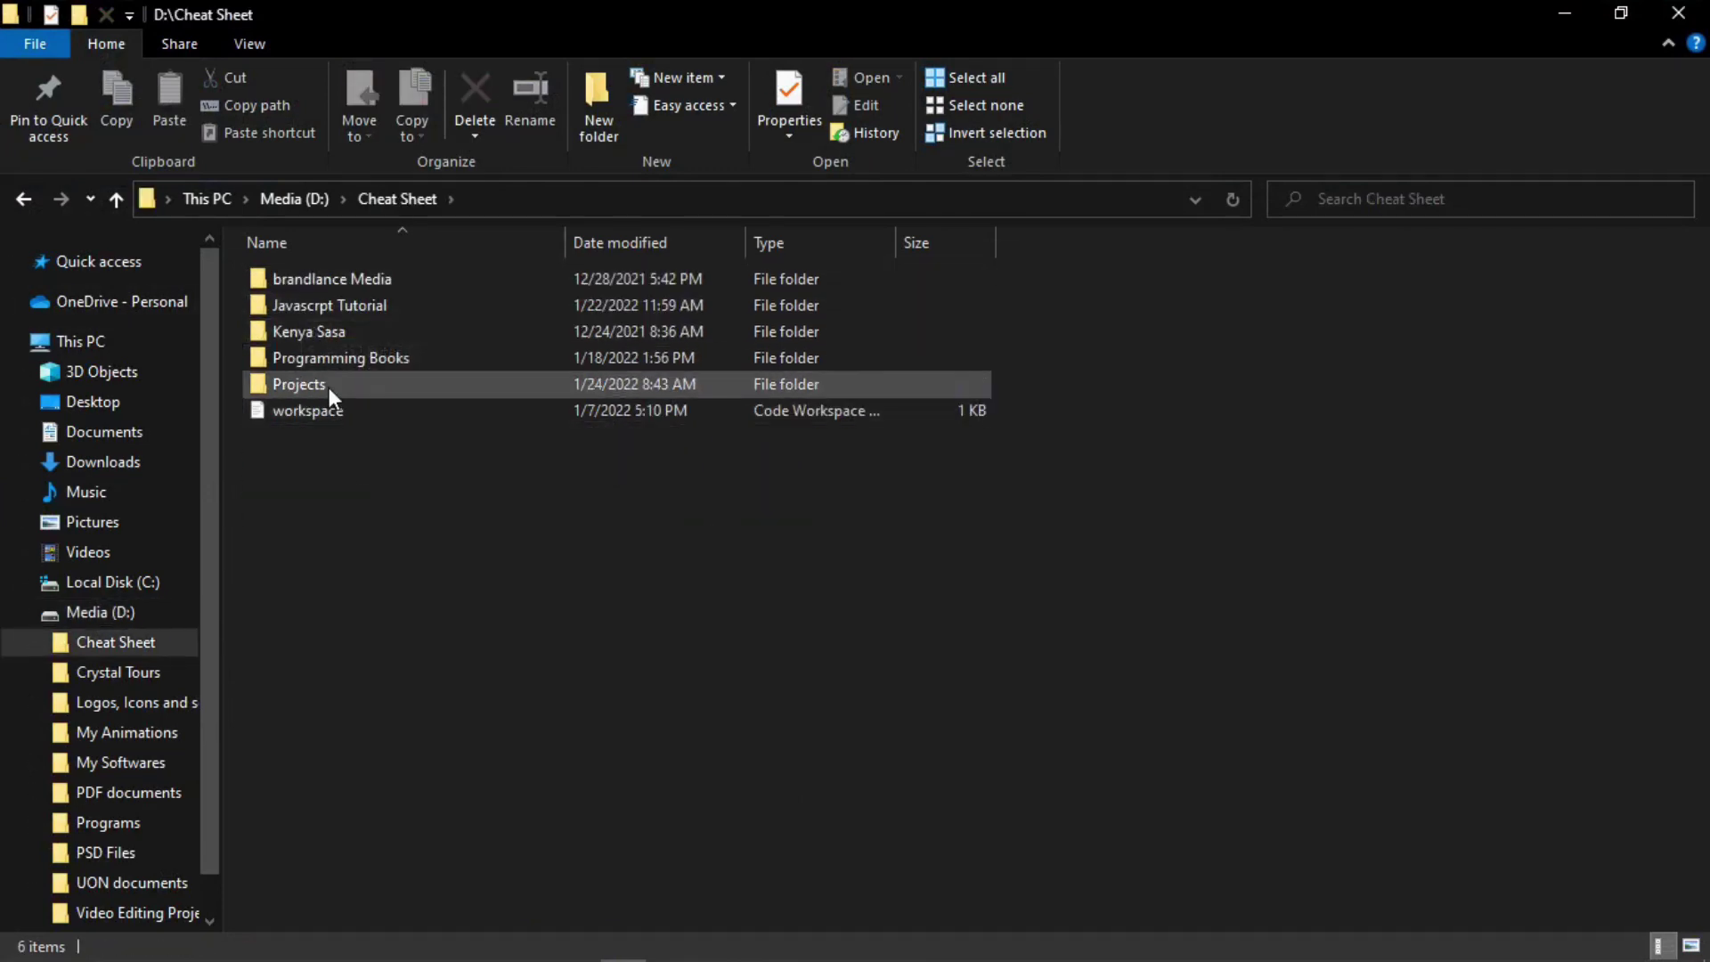
left_click(291, 385)
double_click(291, 383)
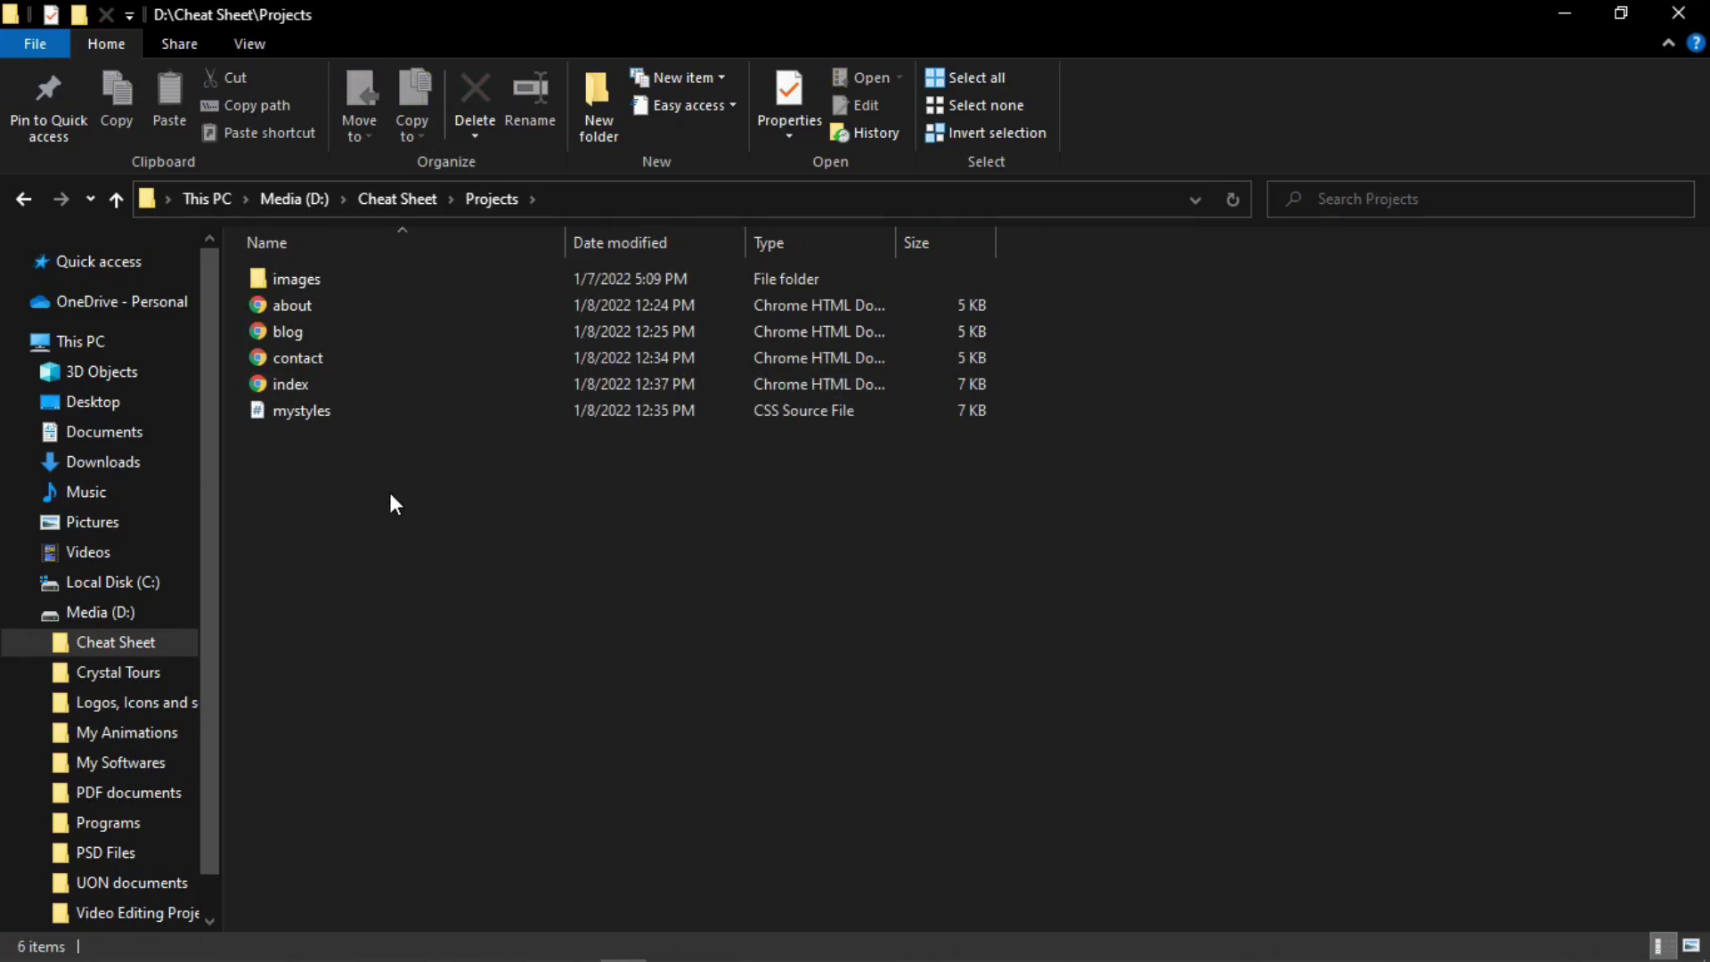
Compress the images folder and all website files in Projects into one zipped folder.
key("ctrl+a")
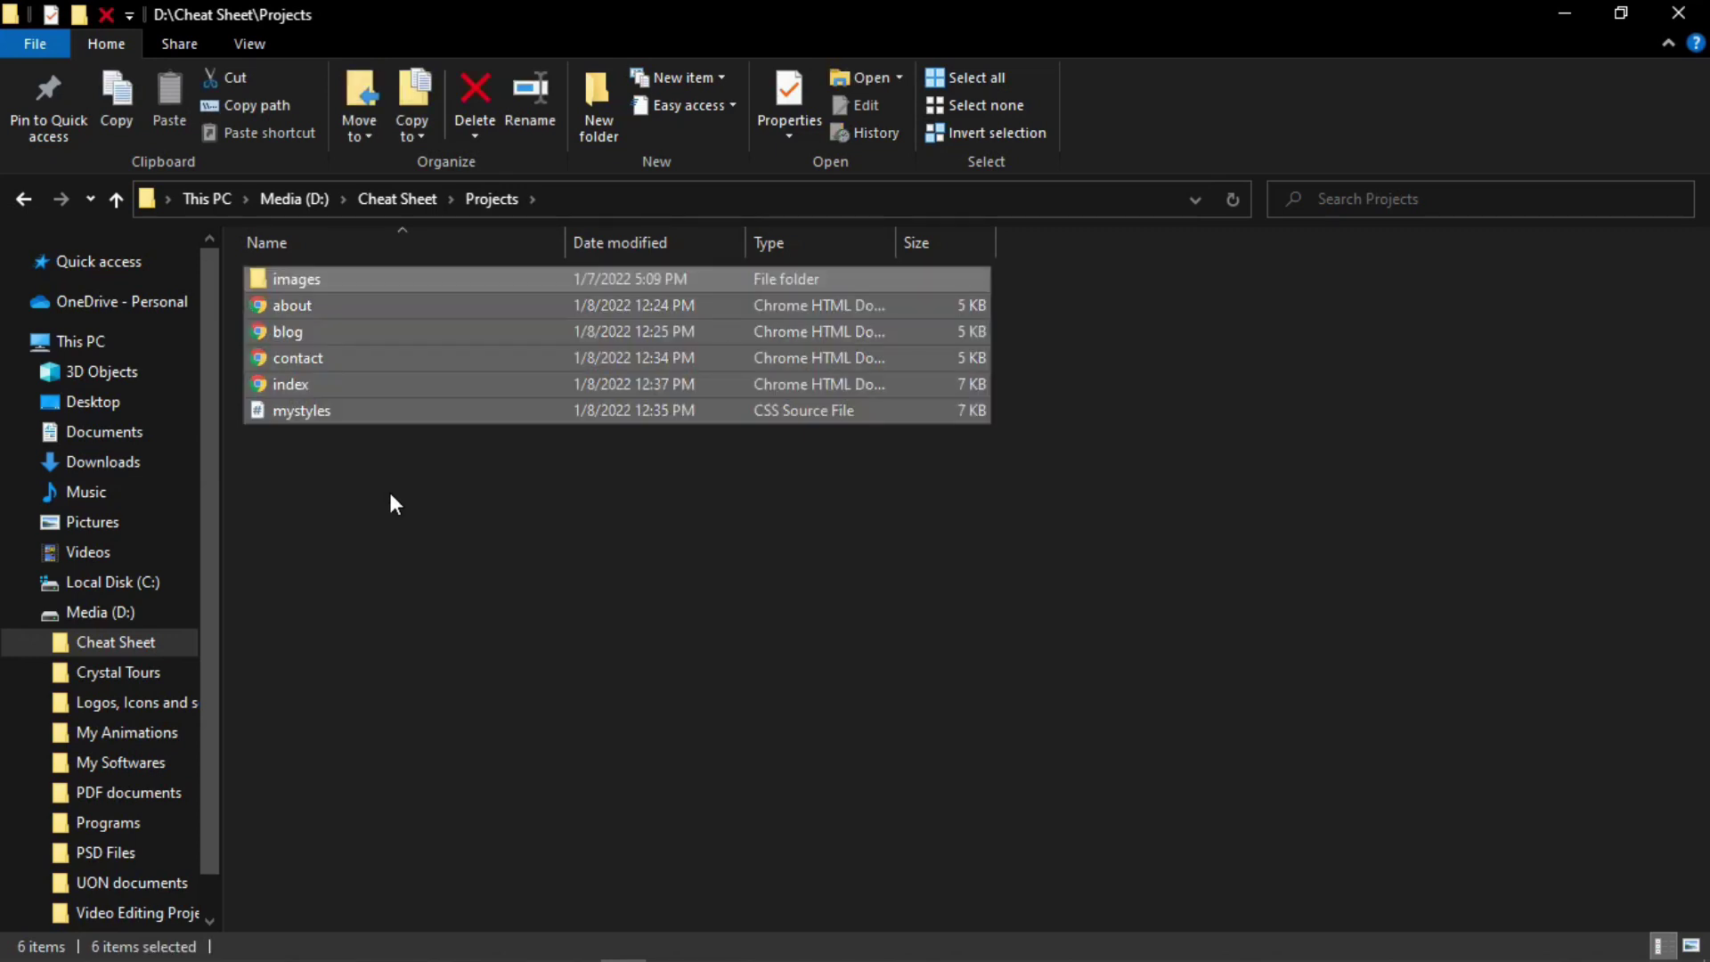
right_click(531, 410)
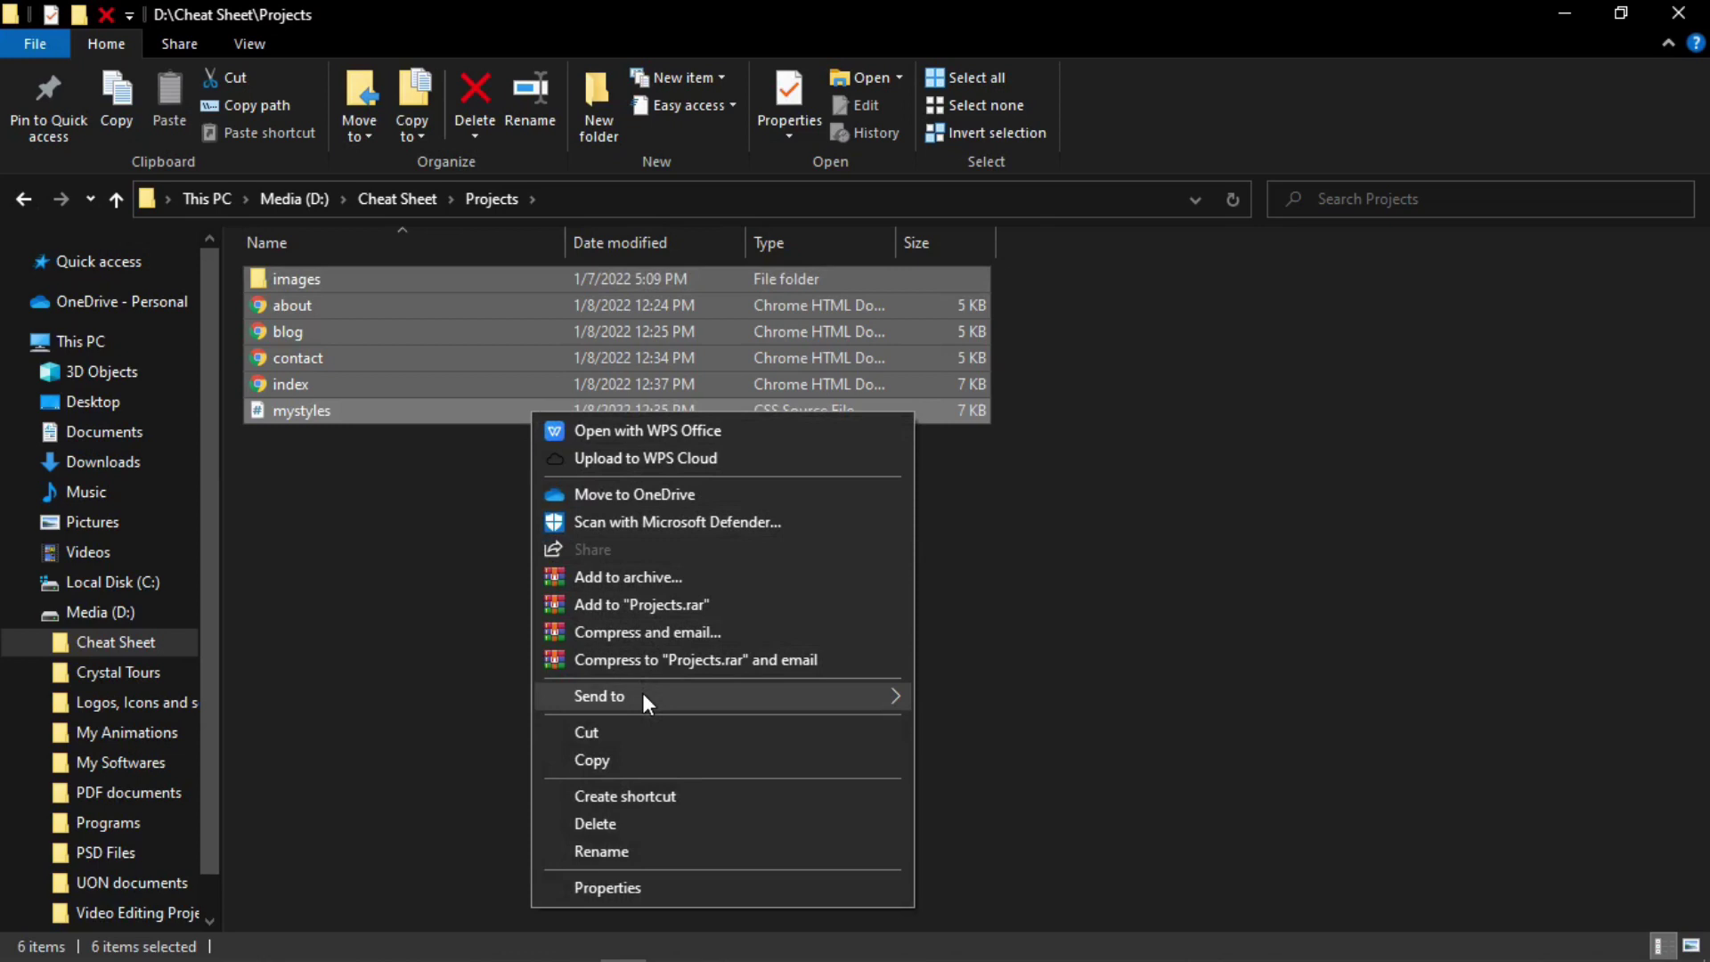
mouse_move(643, 695)
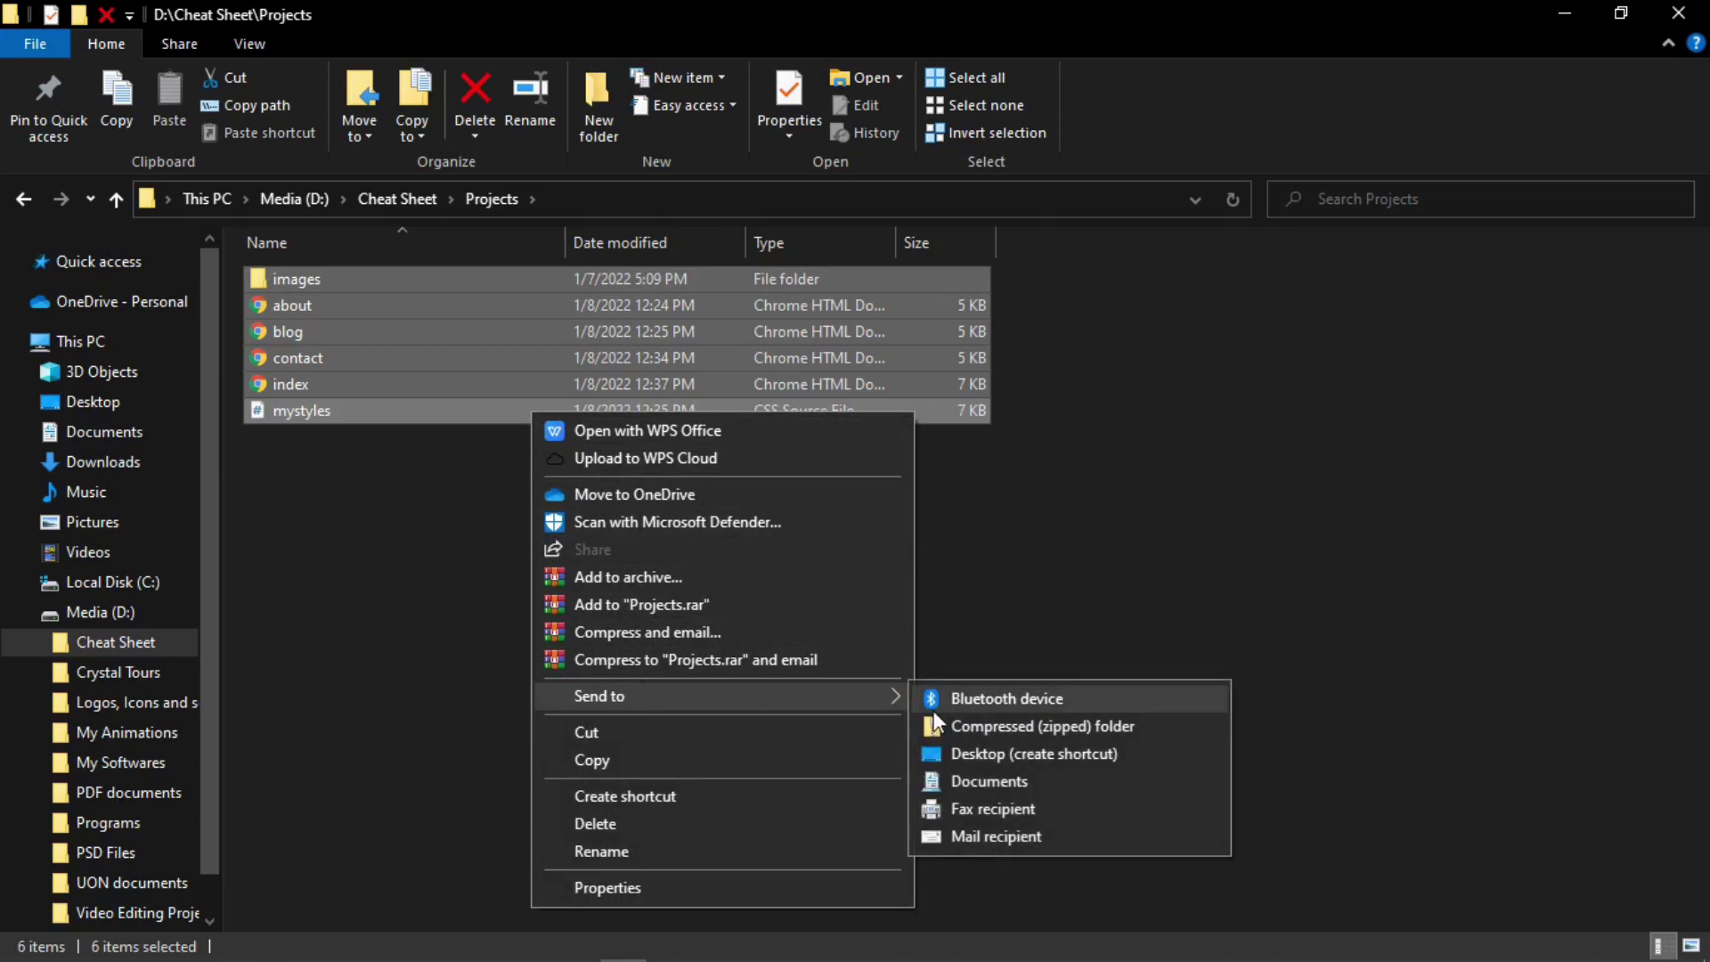
left_click(985, 723)
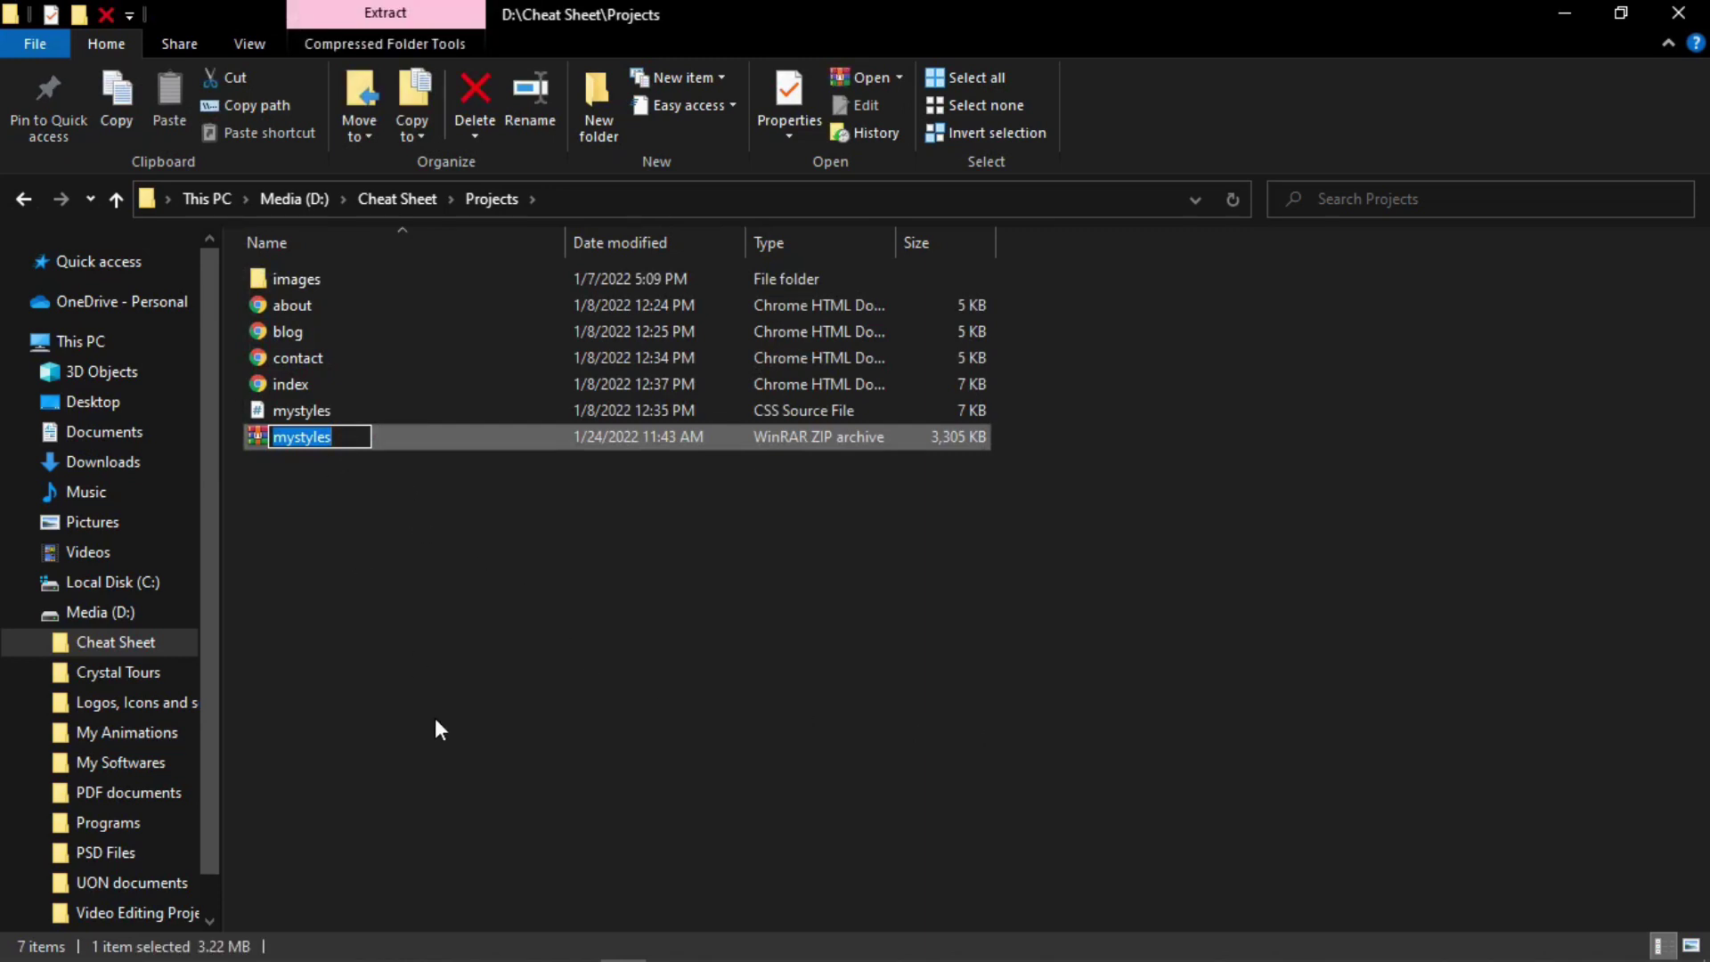
Name the new ZIP archive "My Website" and close File Explorer to return to the browser.
key("BackSpace")
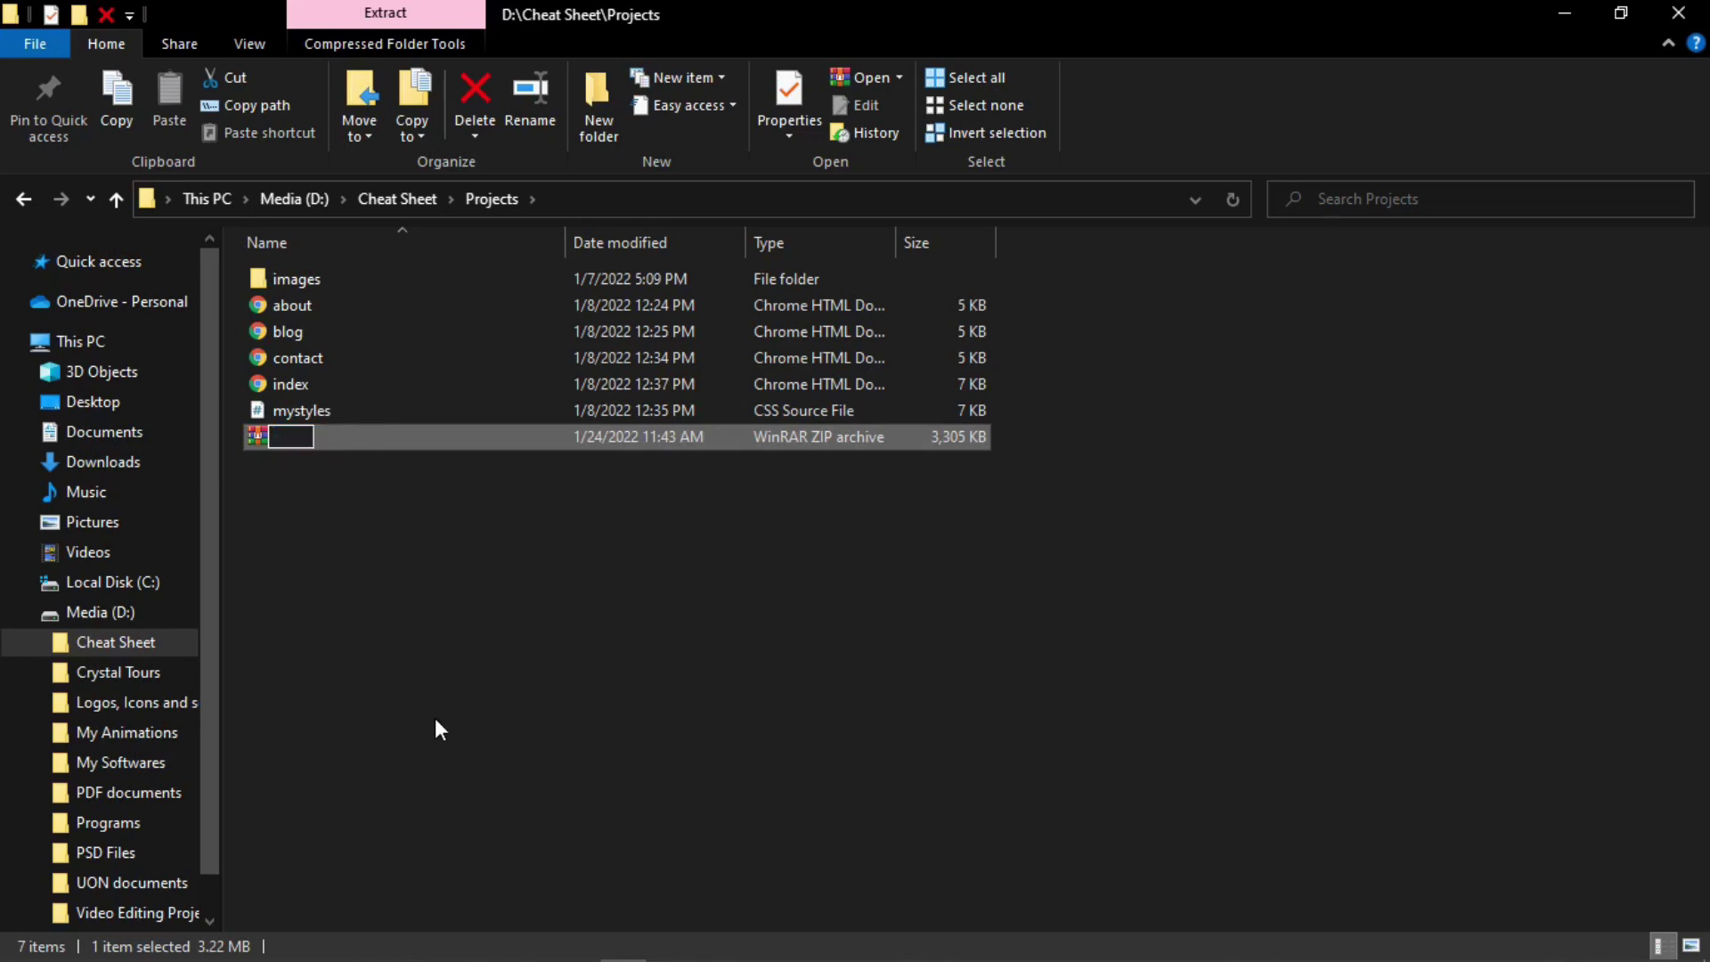
type("My Webs")
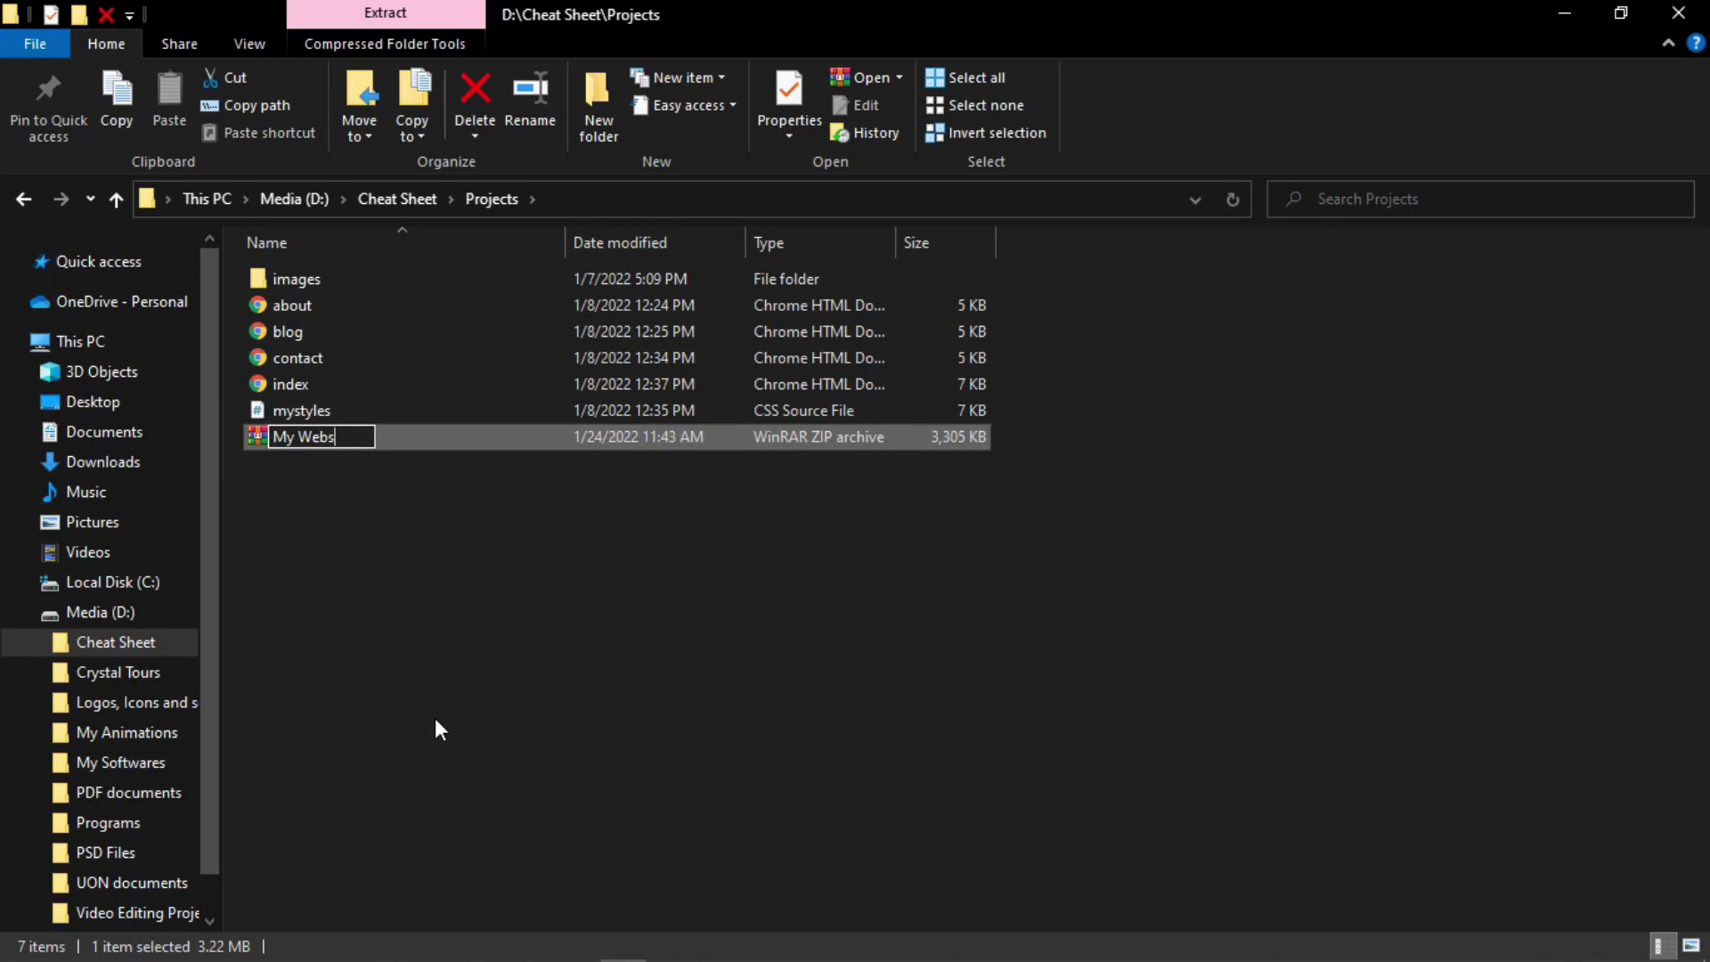
type("ite")
left_click(451, 722)
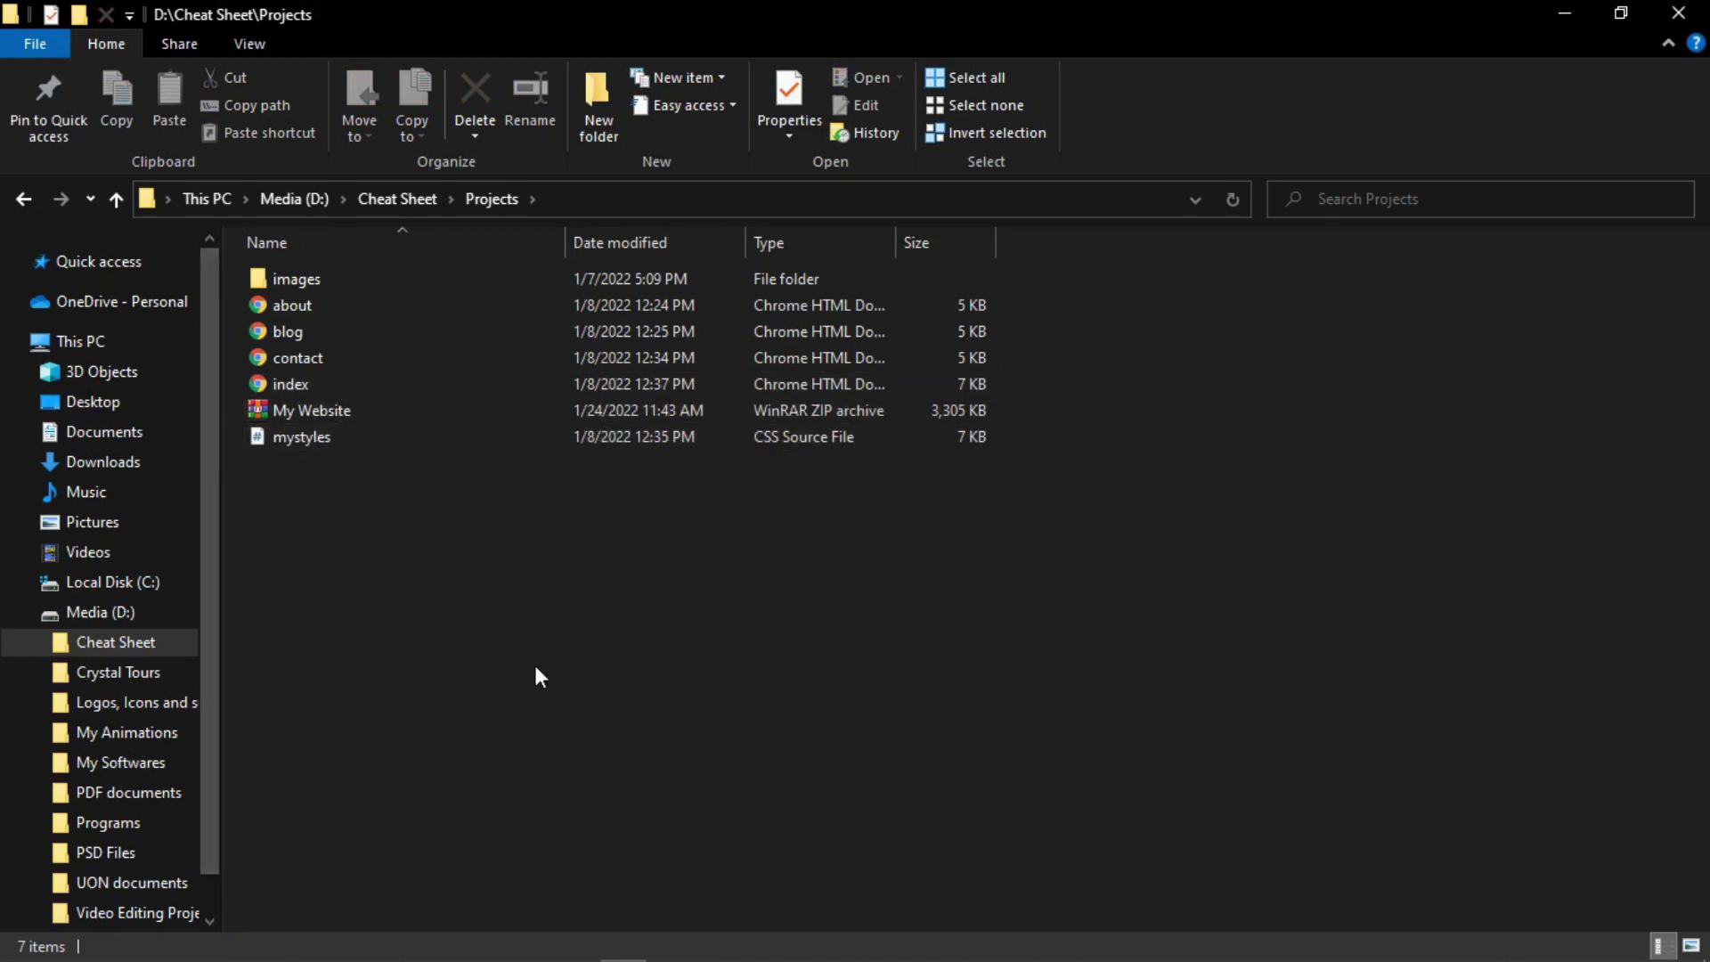
left_click(1676, 14)
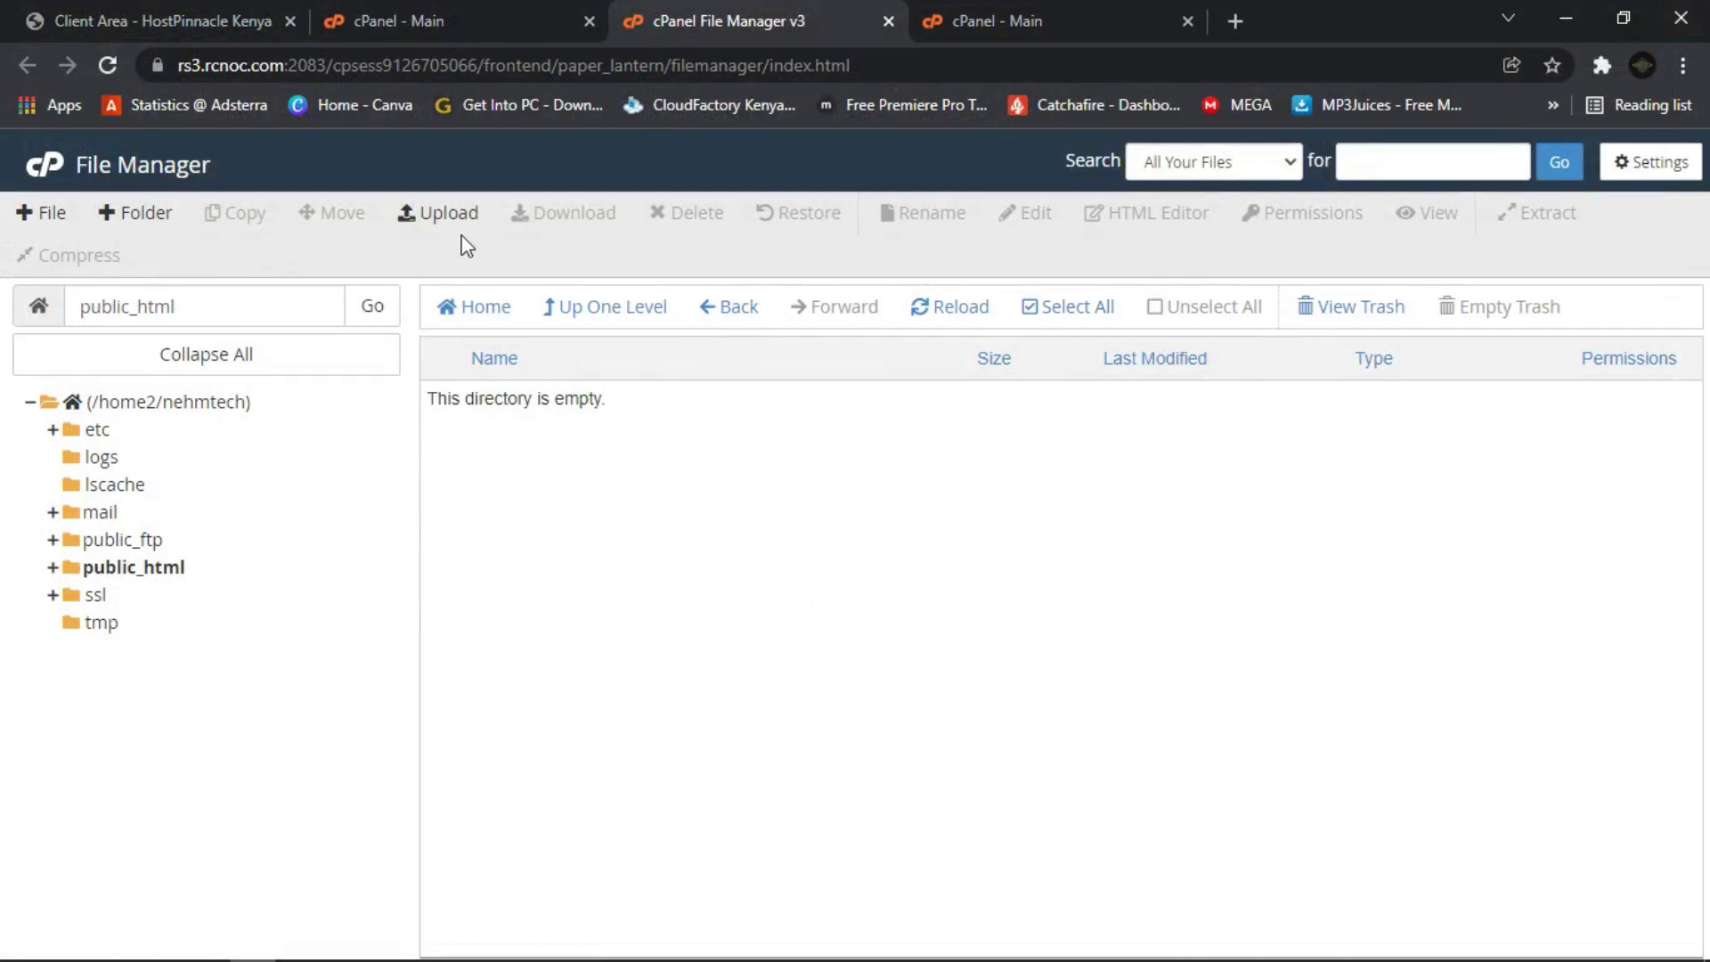
Upload the My Website archive from D:\Cheat Sheet\Projects to public_html and go back to that folder.
left_click(448, 213)
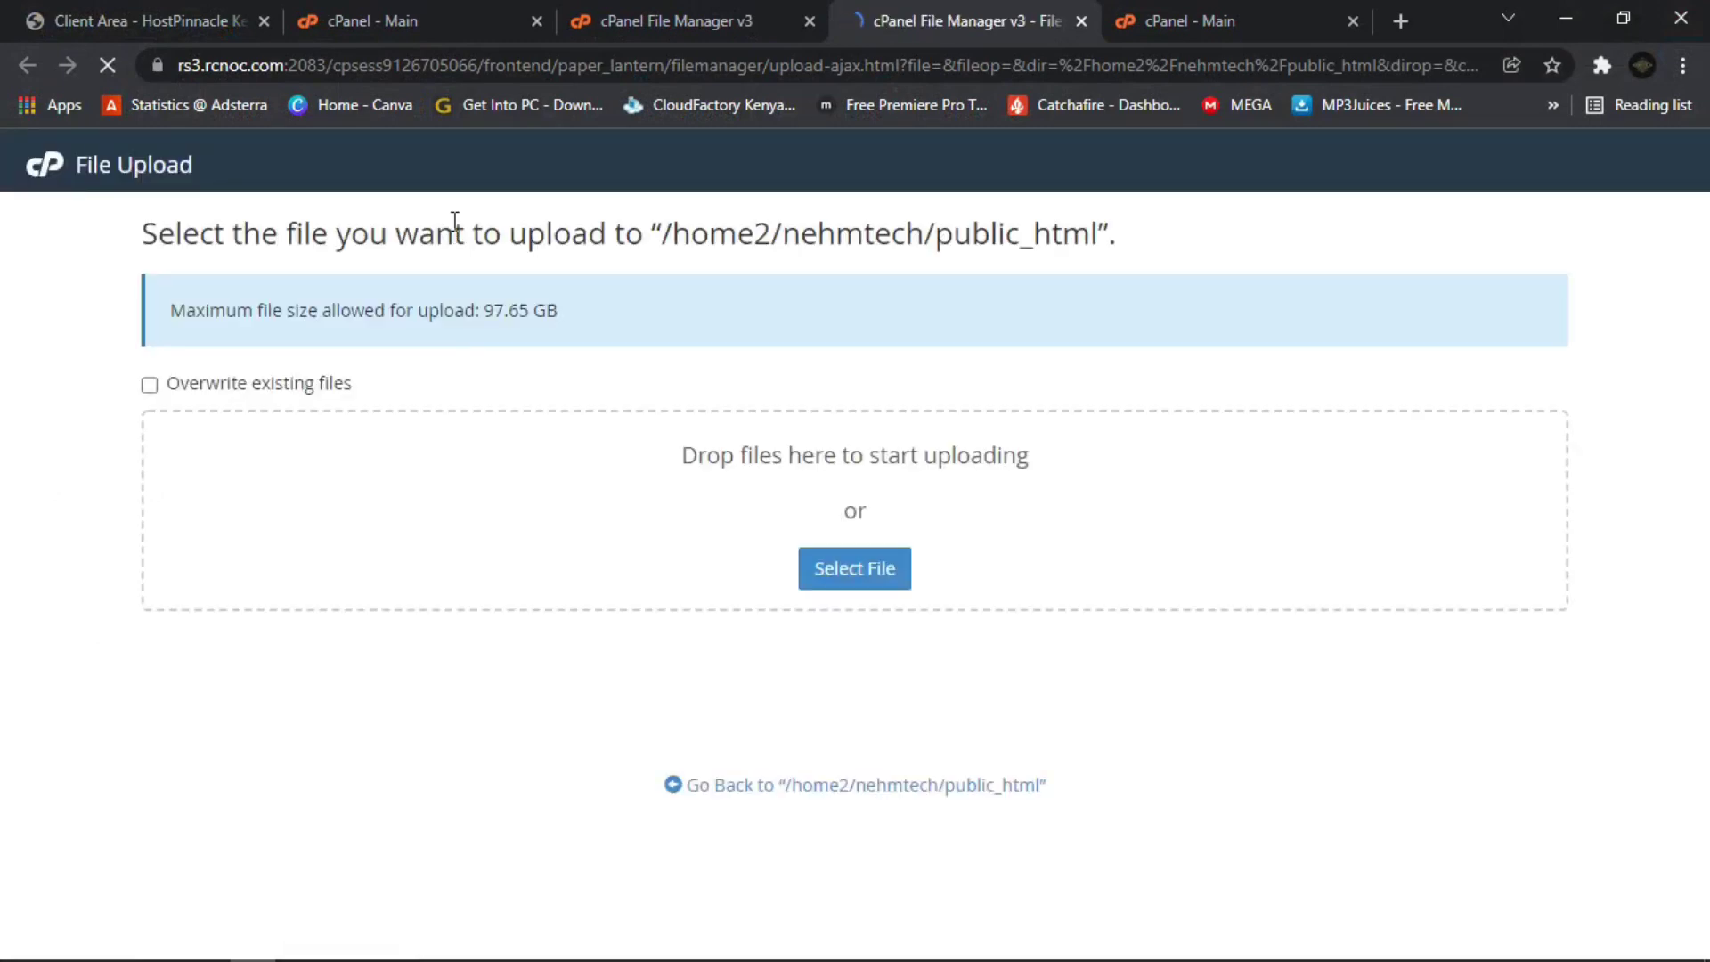
left_click(864, 570)
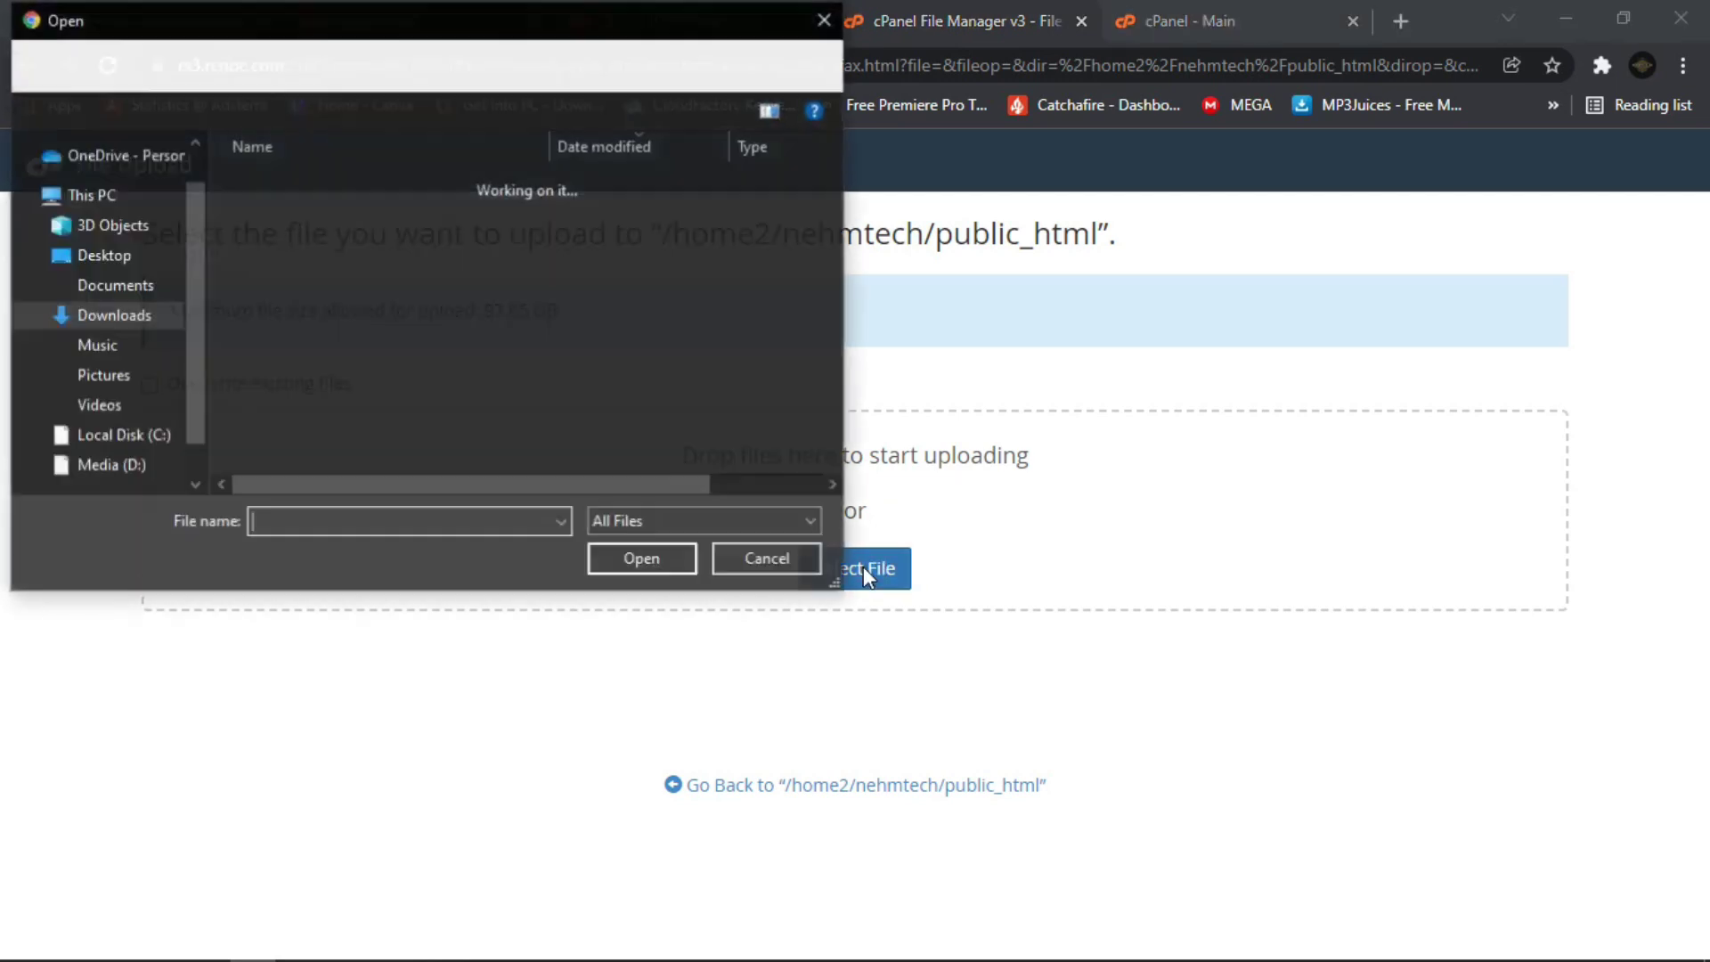
scroll(531, 399, "down", 2)
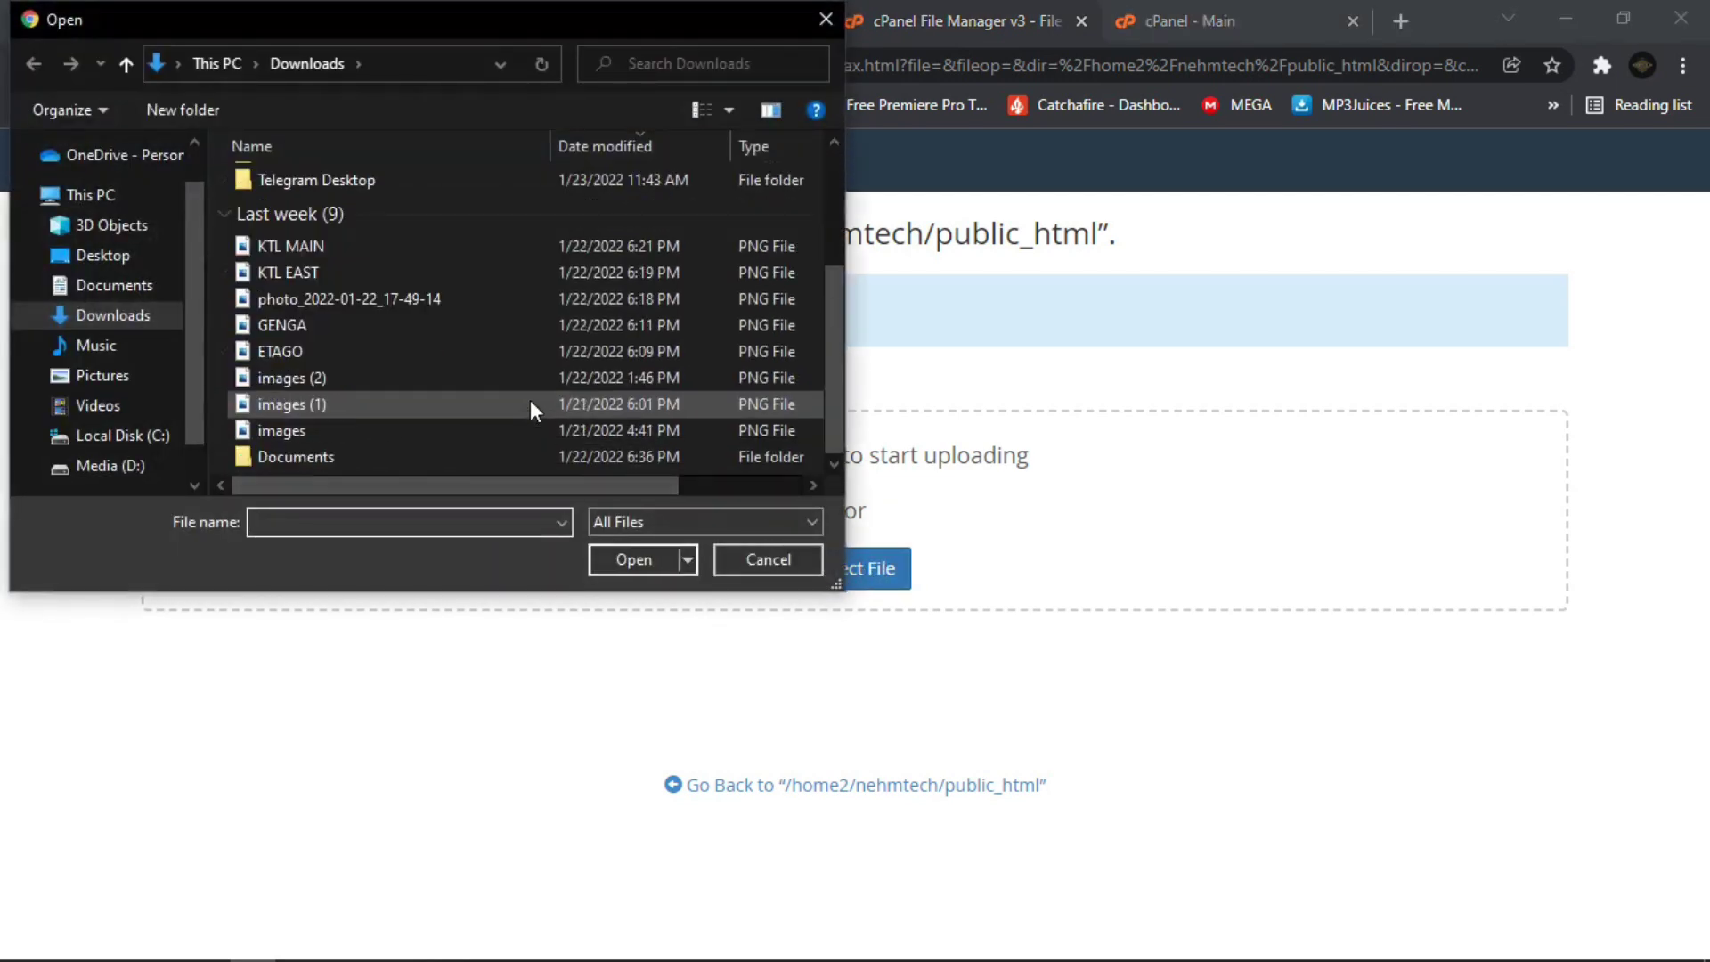
scroll(531, 399, "up", 2)
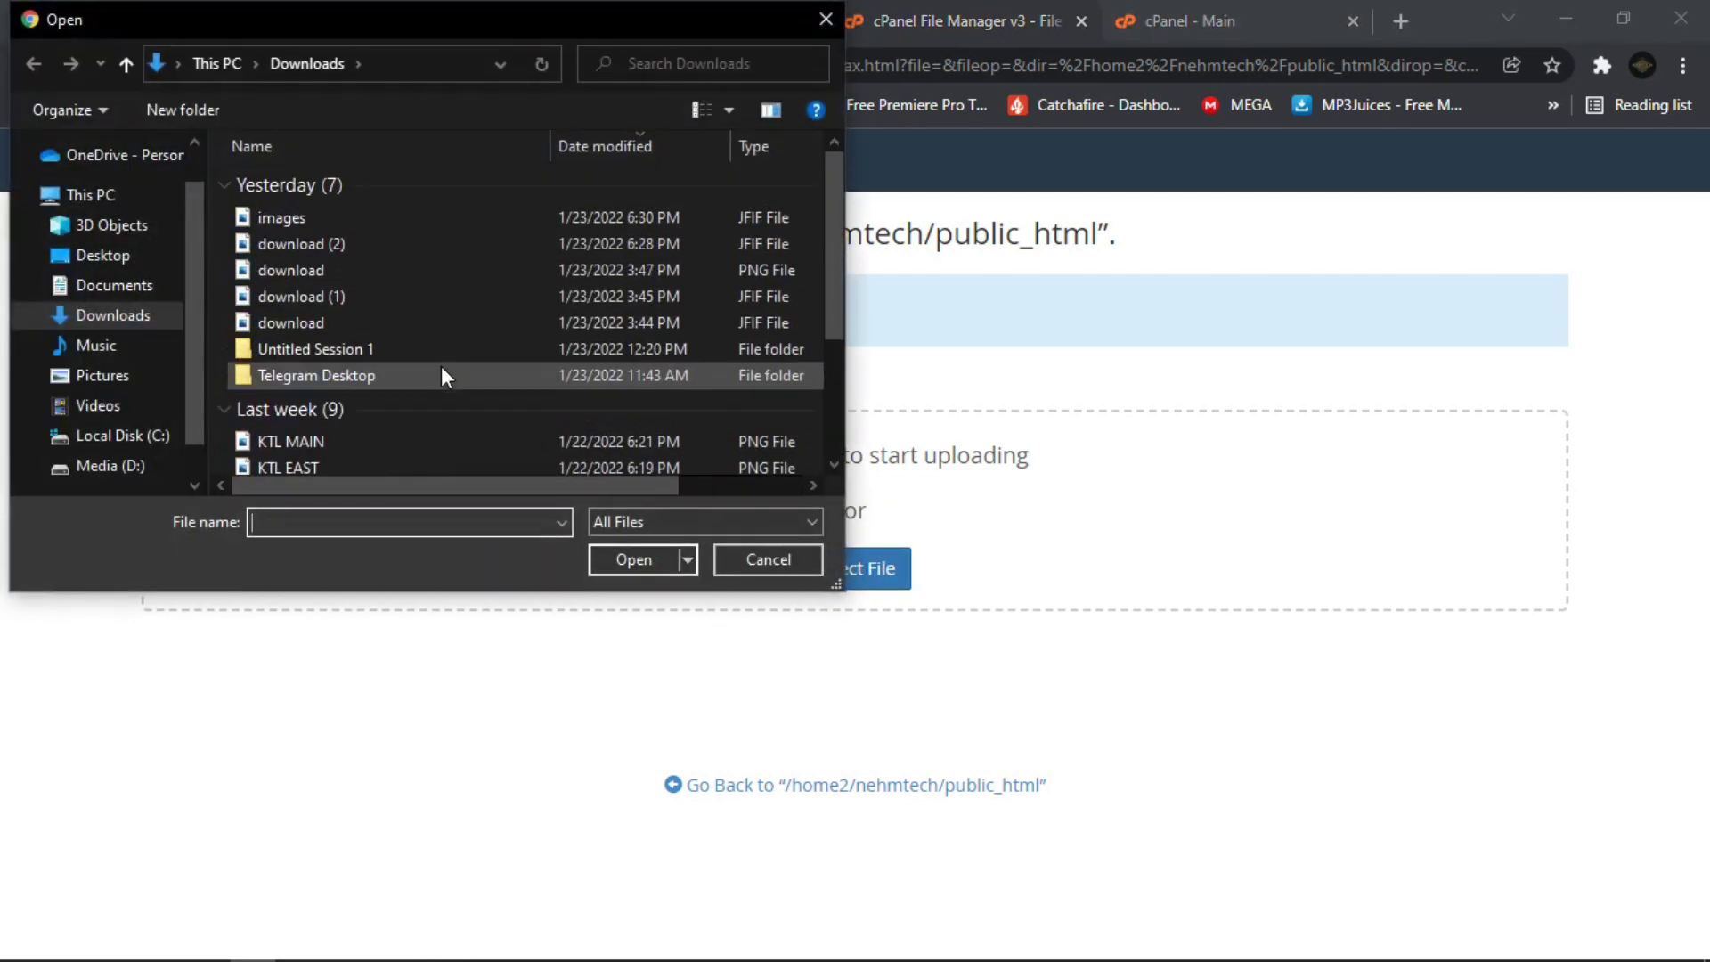
left_click(114, 465)
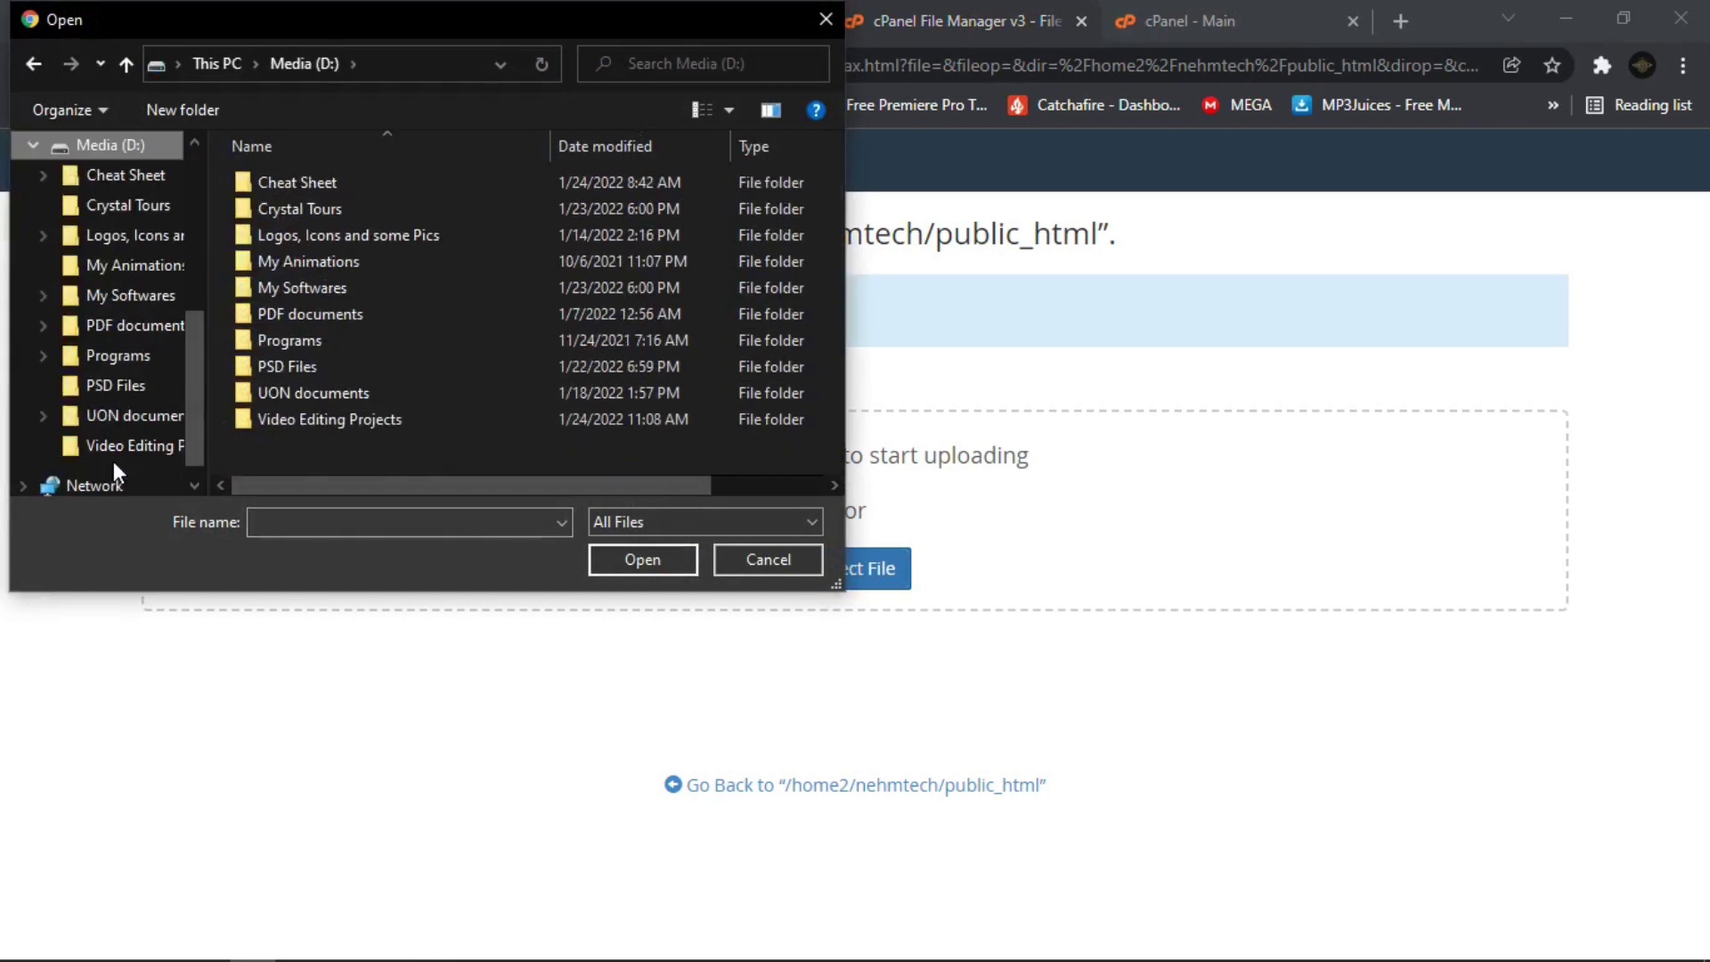
double_click(270, 186)
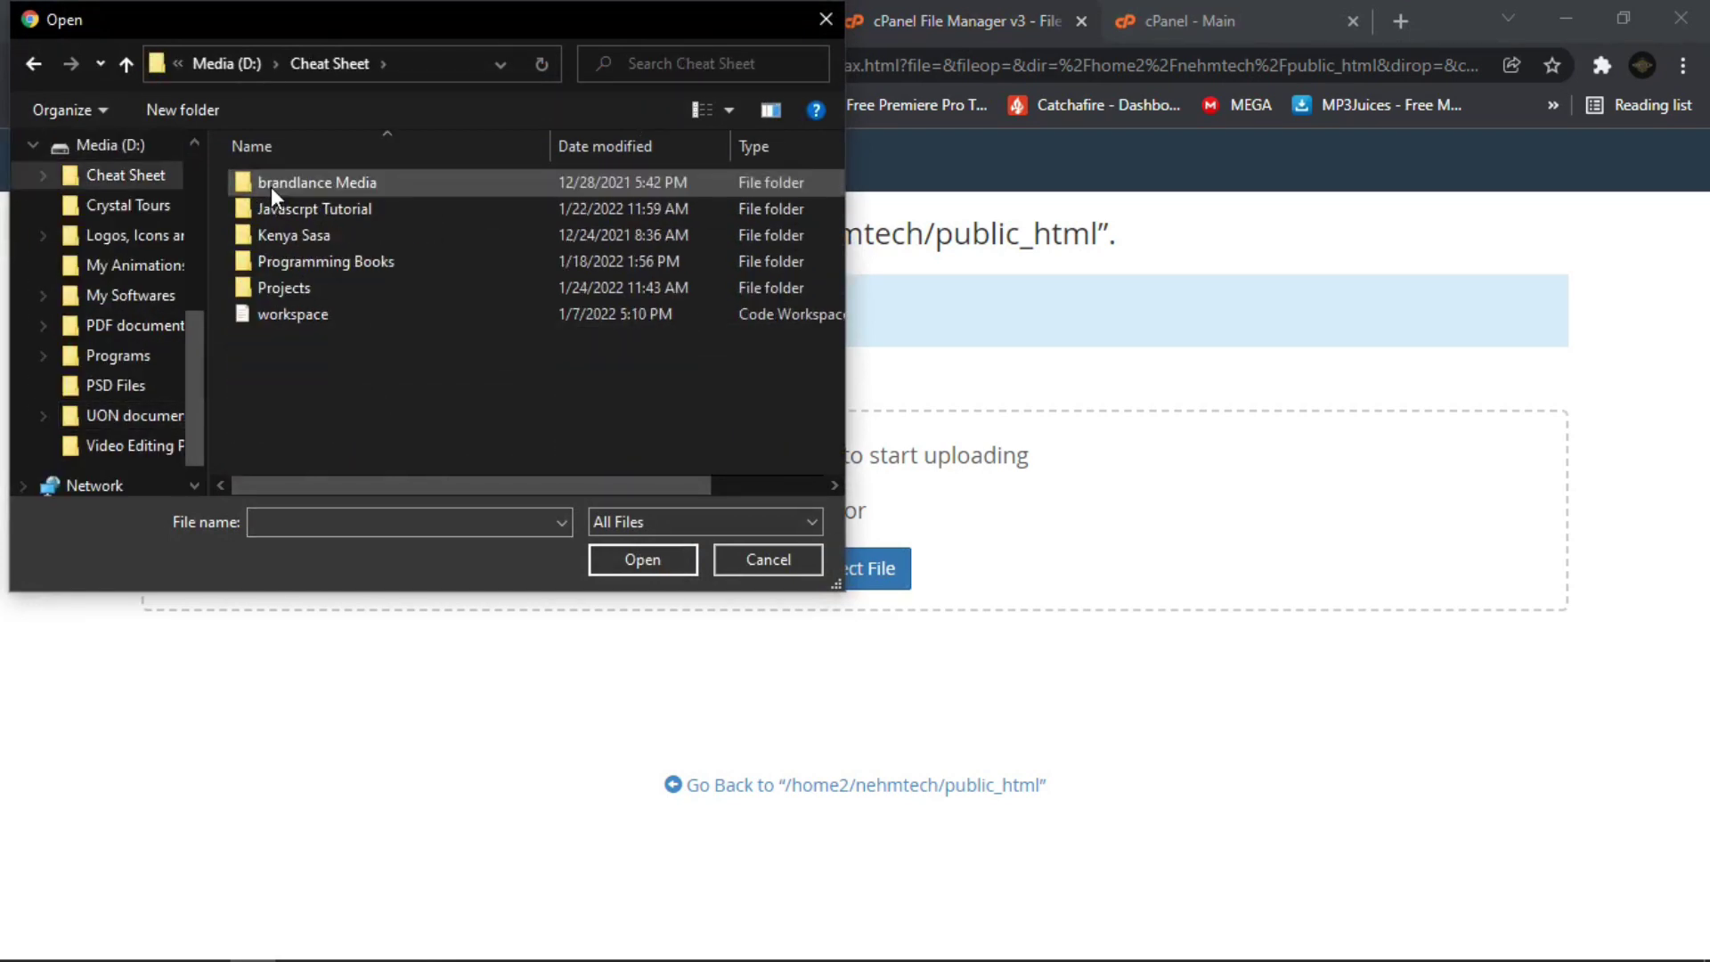
double_click(267, 292)
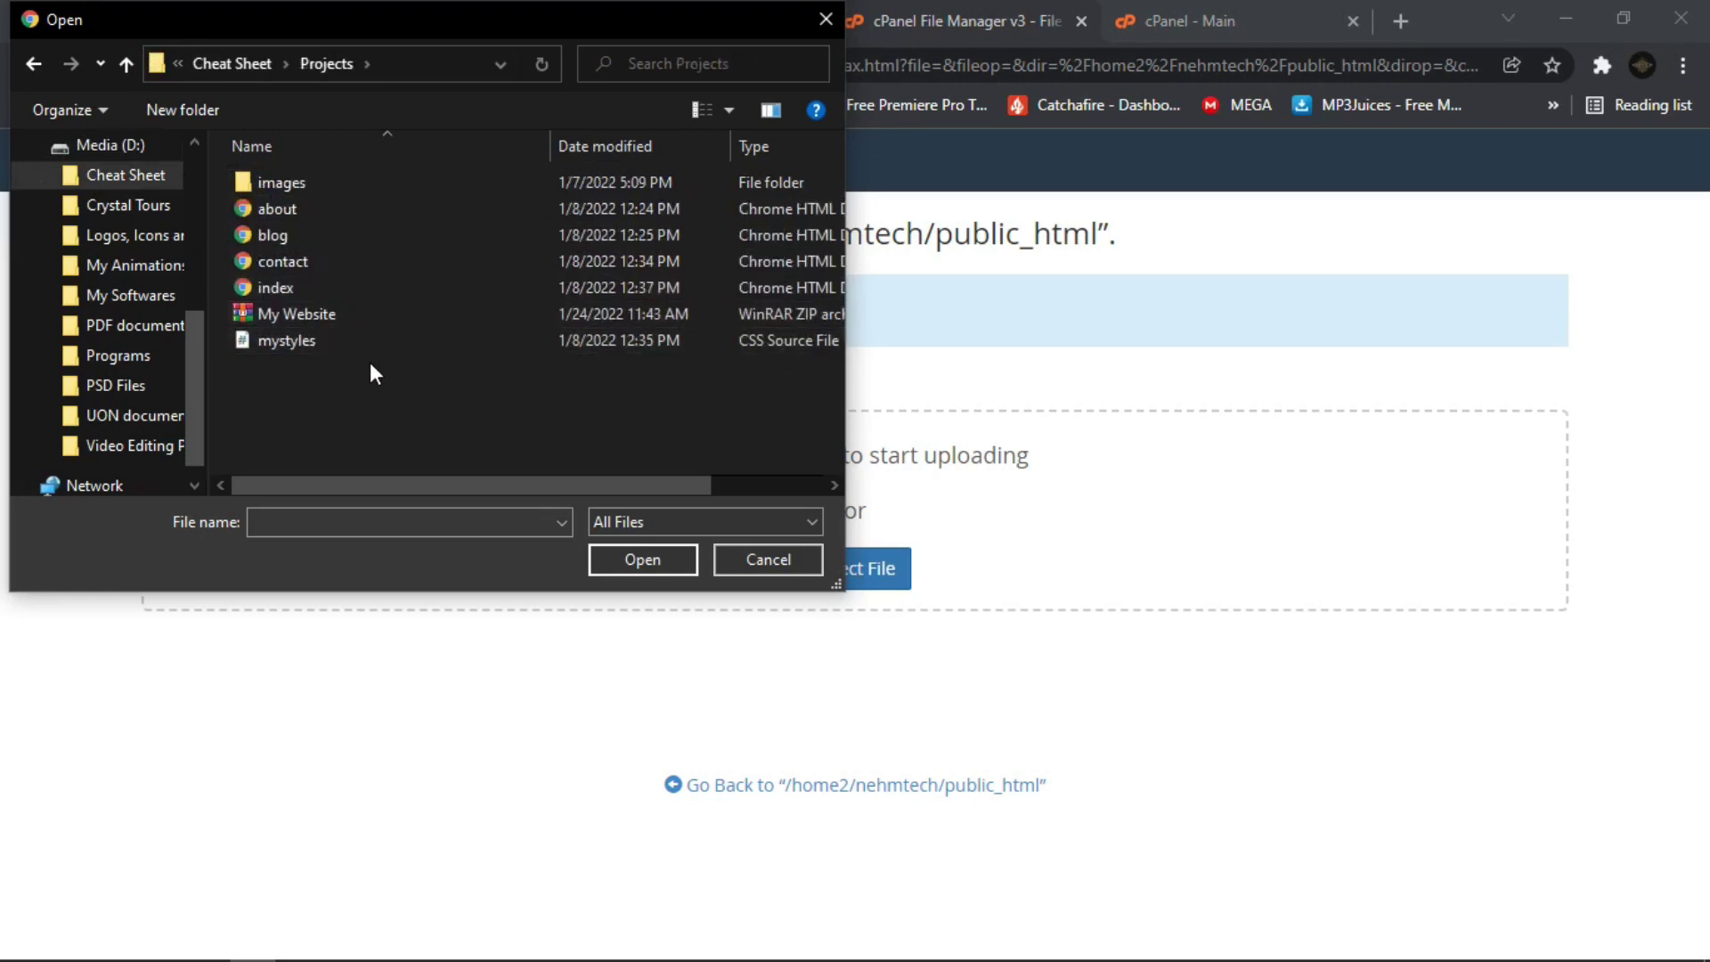
left_click(313, 320)
left_click(606, 562)
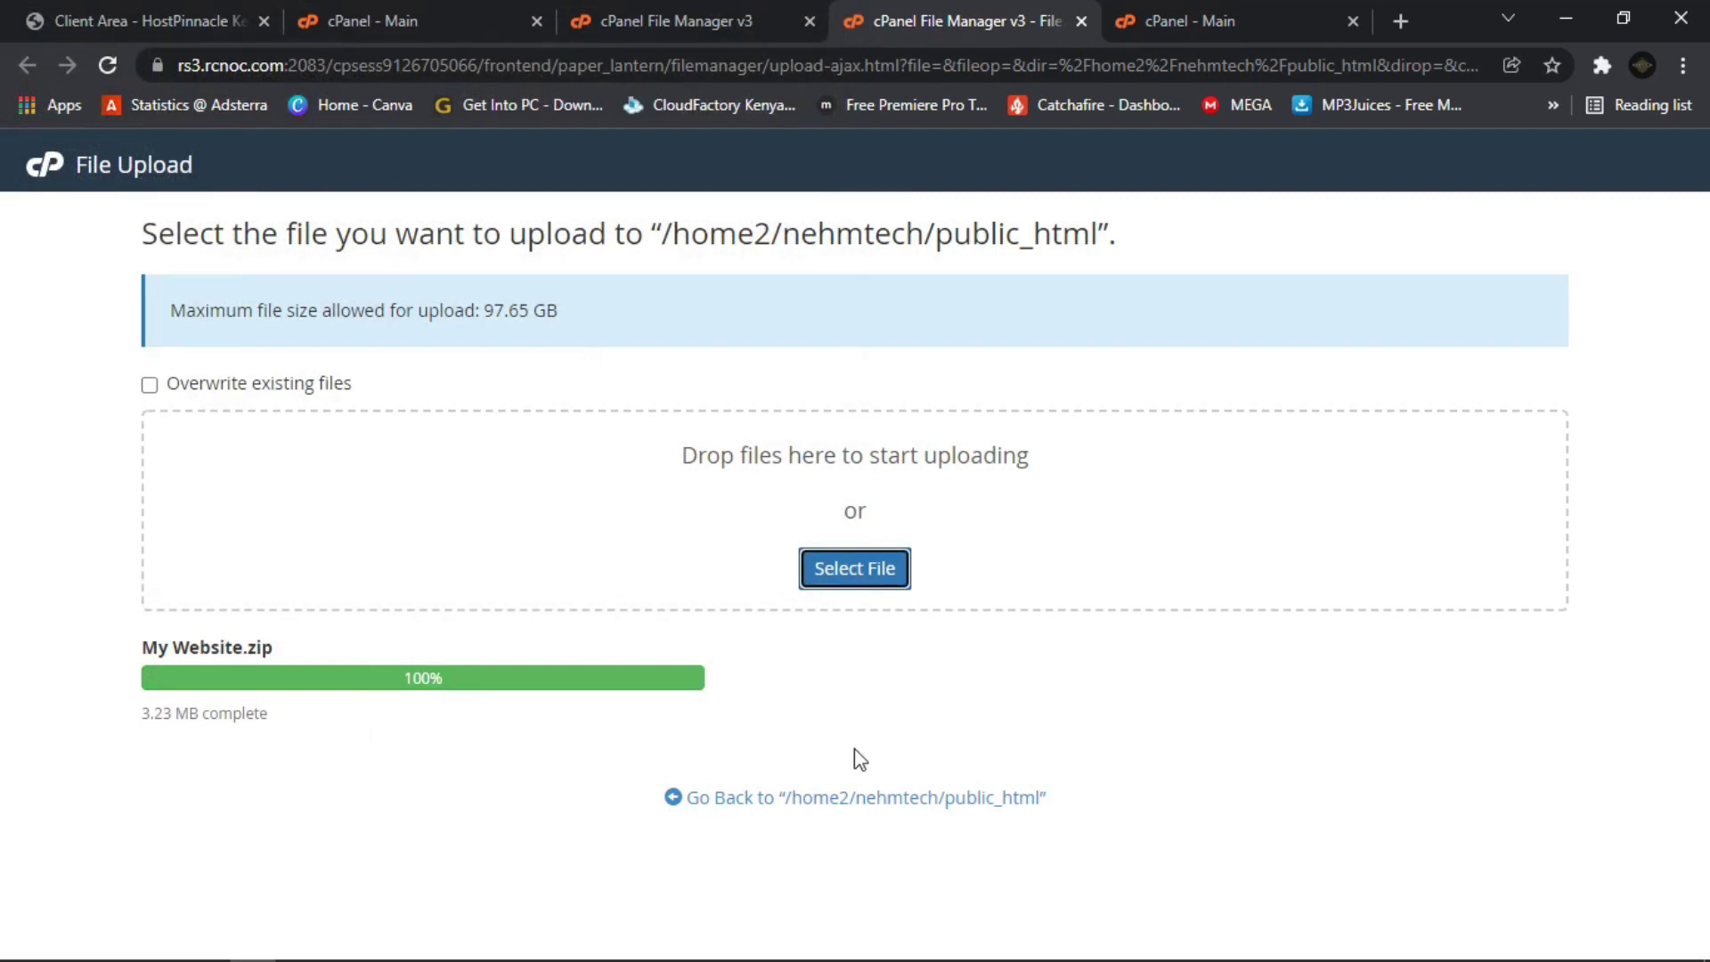
left_click(745, 799)
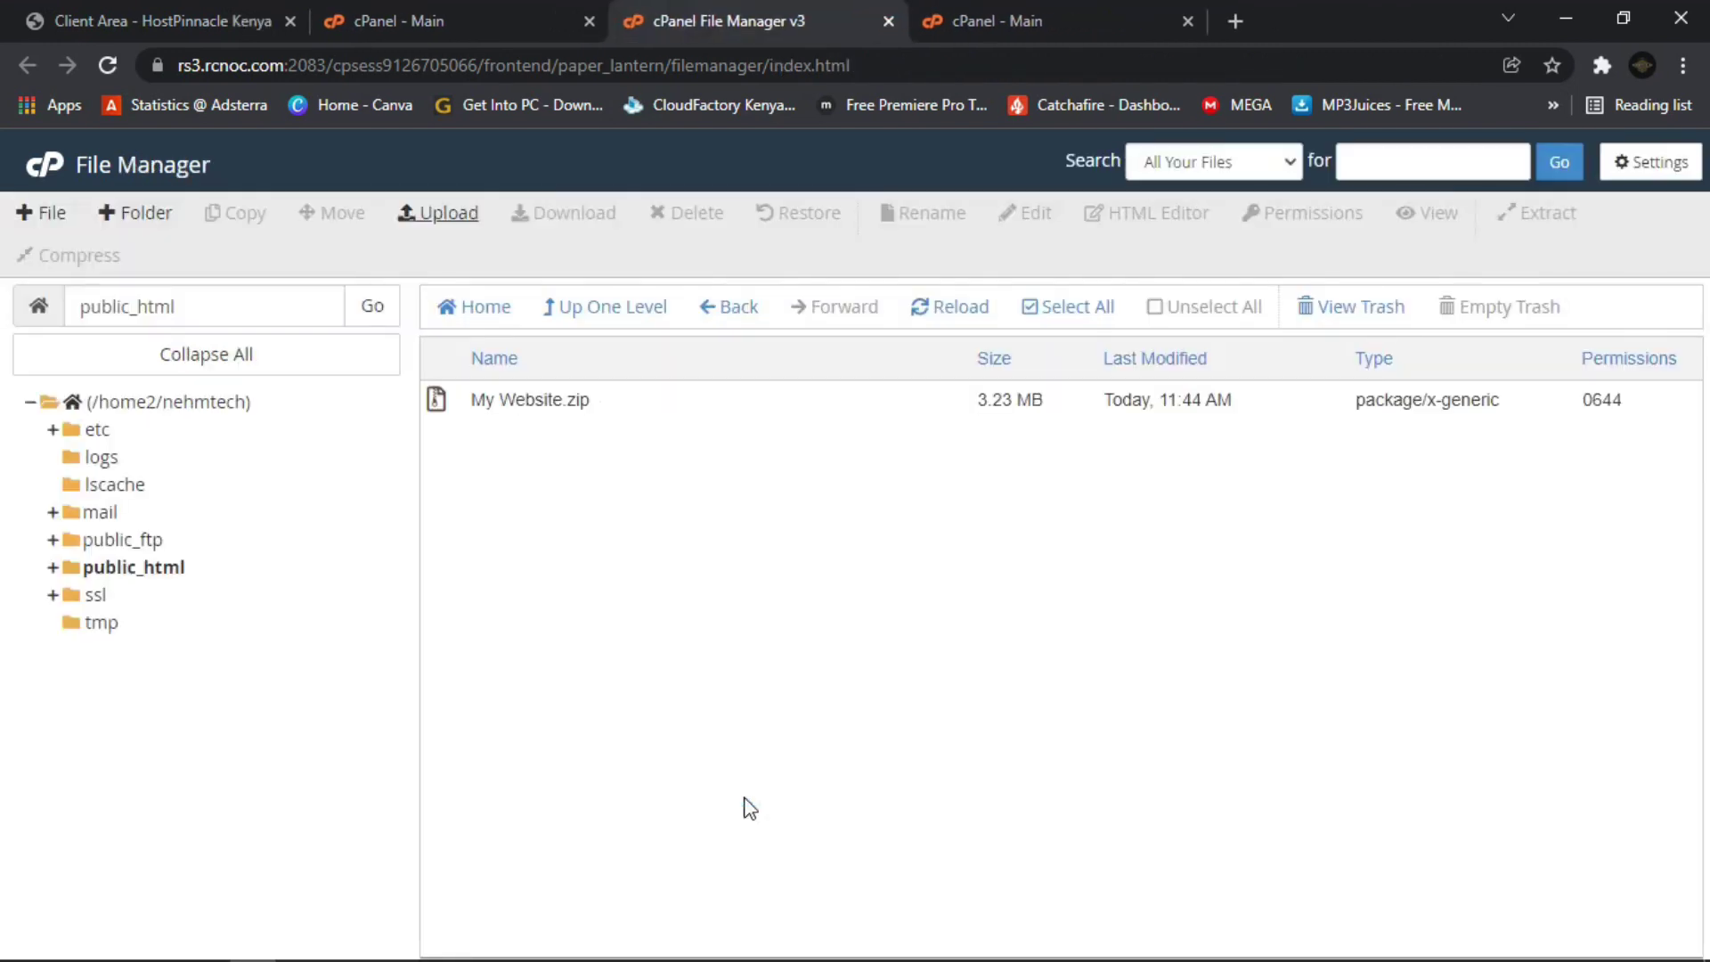
Extract My Website.zip into /public_html, check the list of extracted files and close the results.
right_click(571, 412)
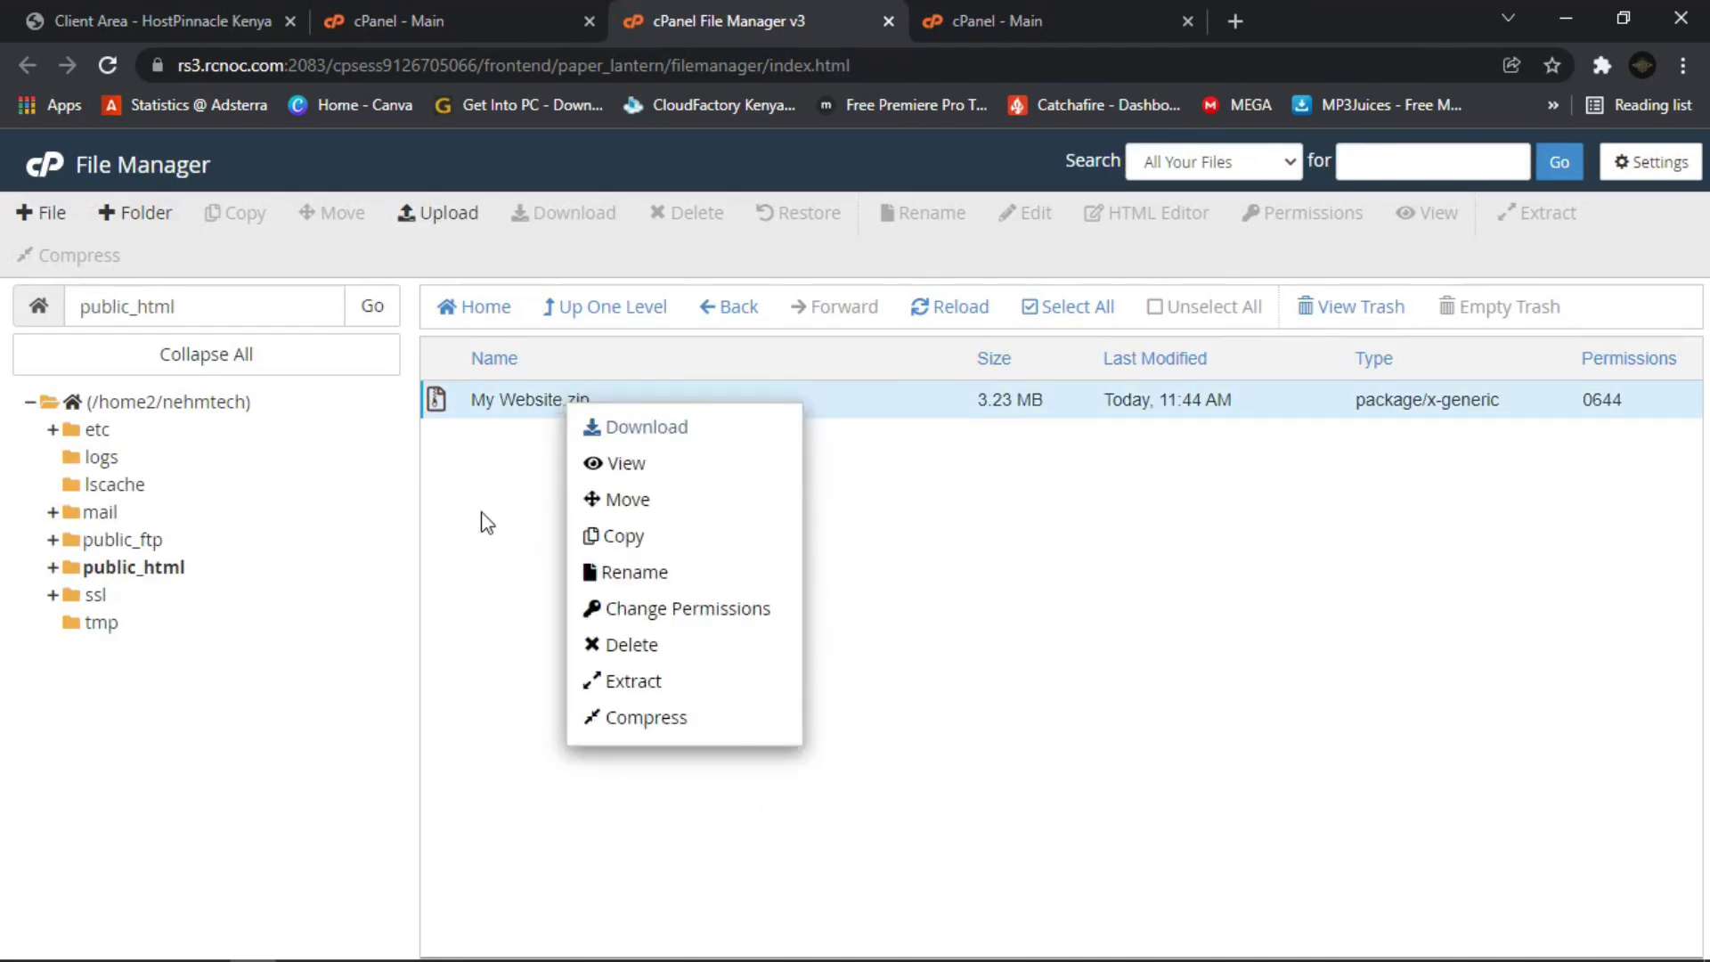
left_click(668, 682)
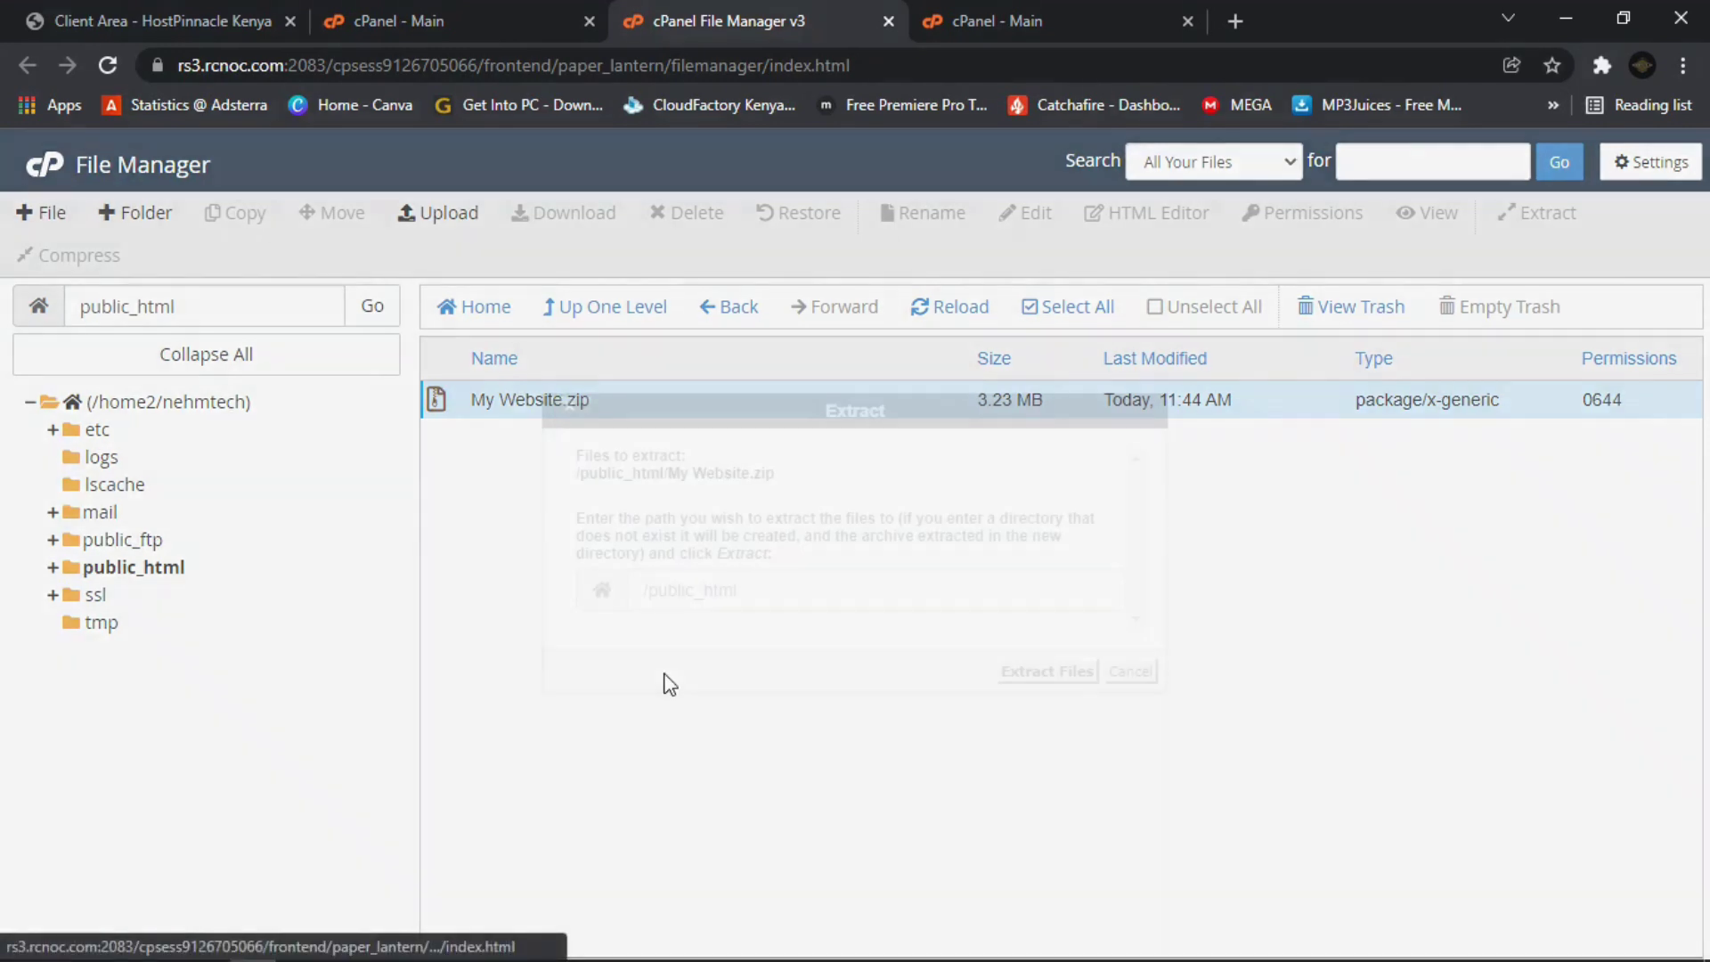
left_click(1036, 672)
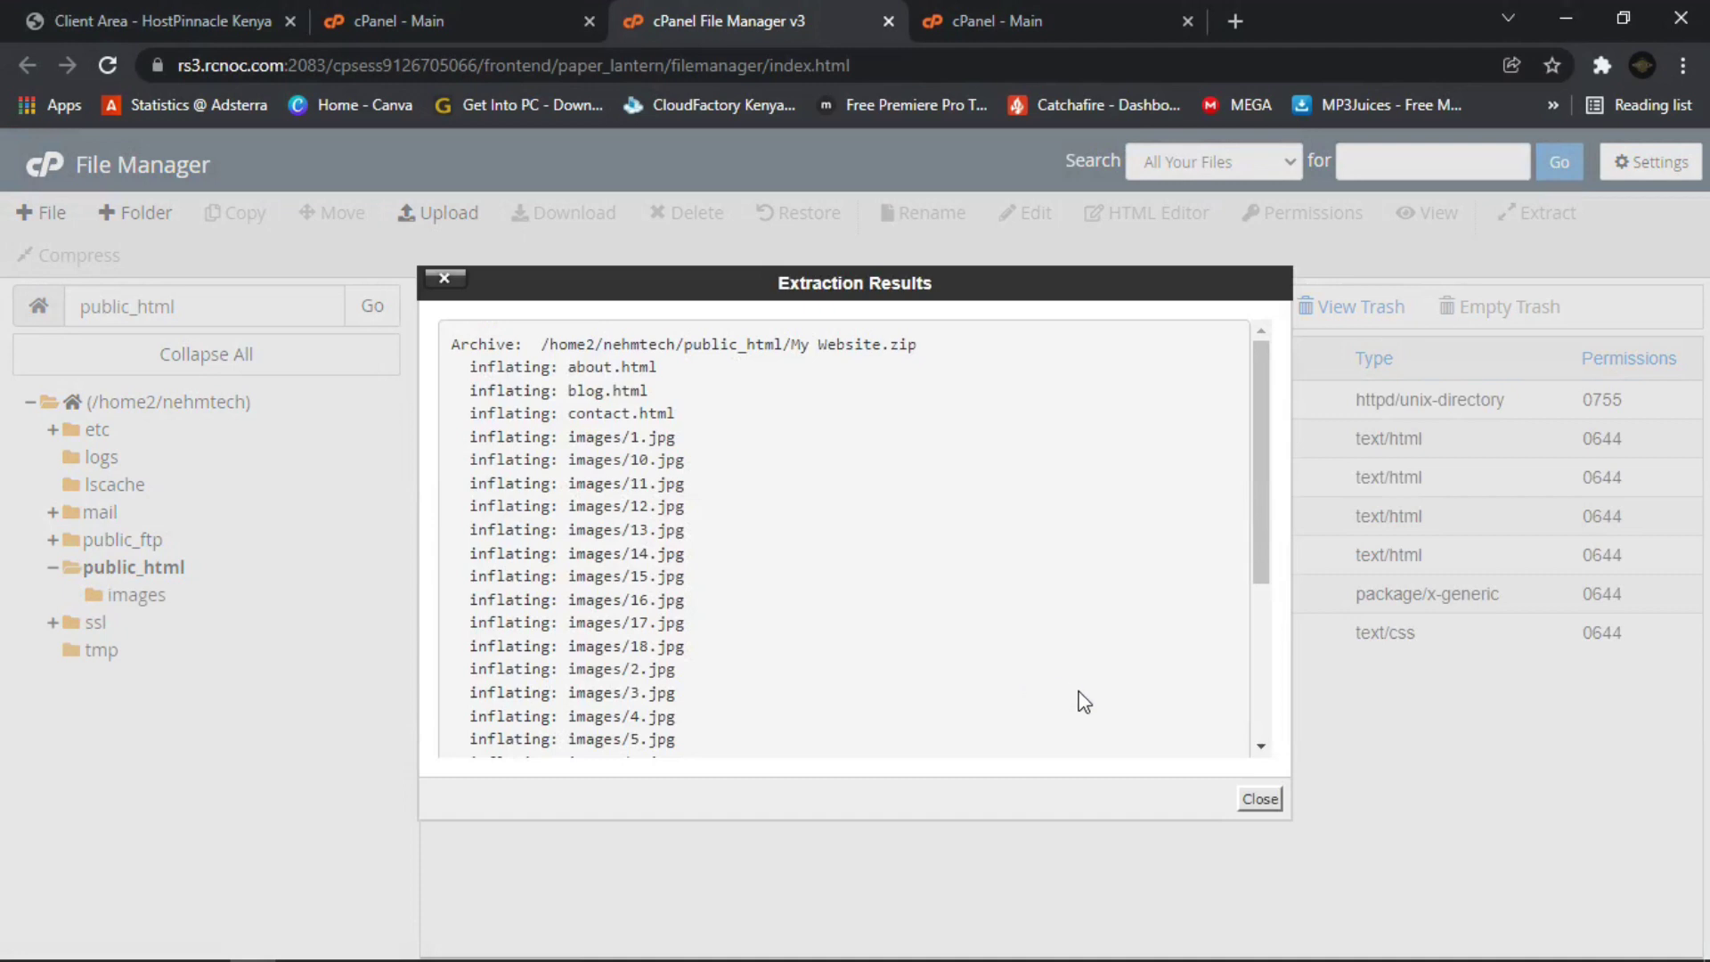
scroll(1000, 676, "down", 3)
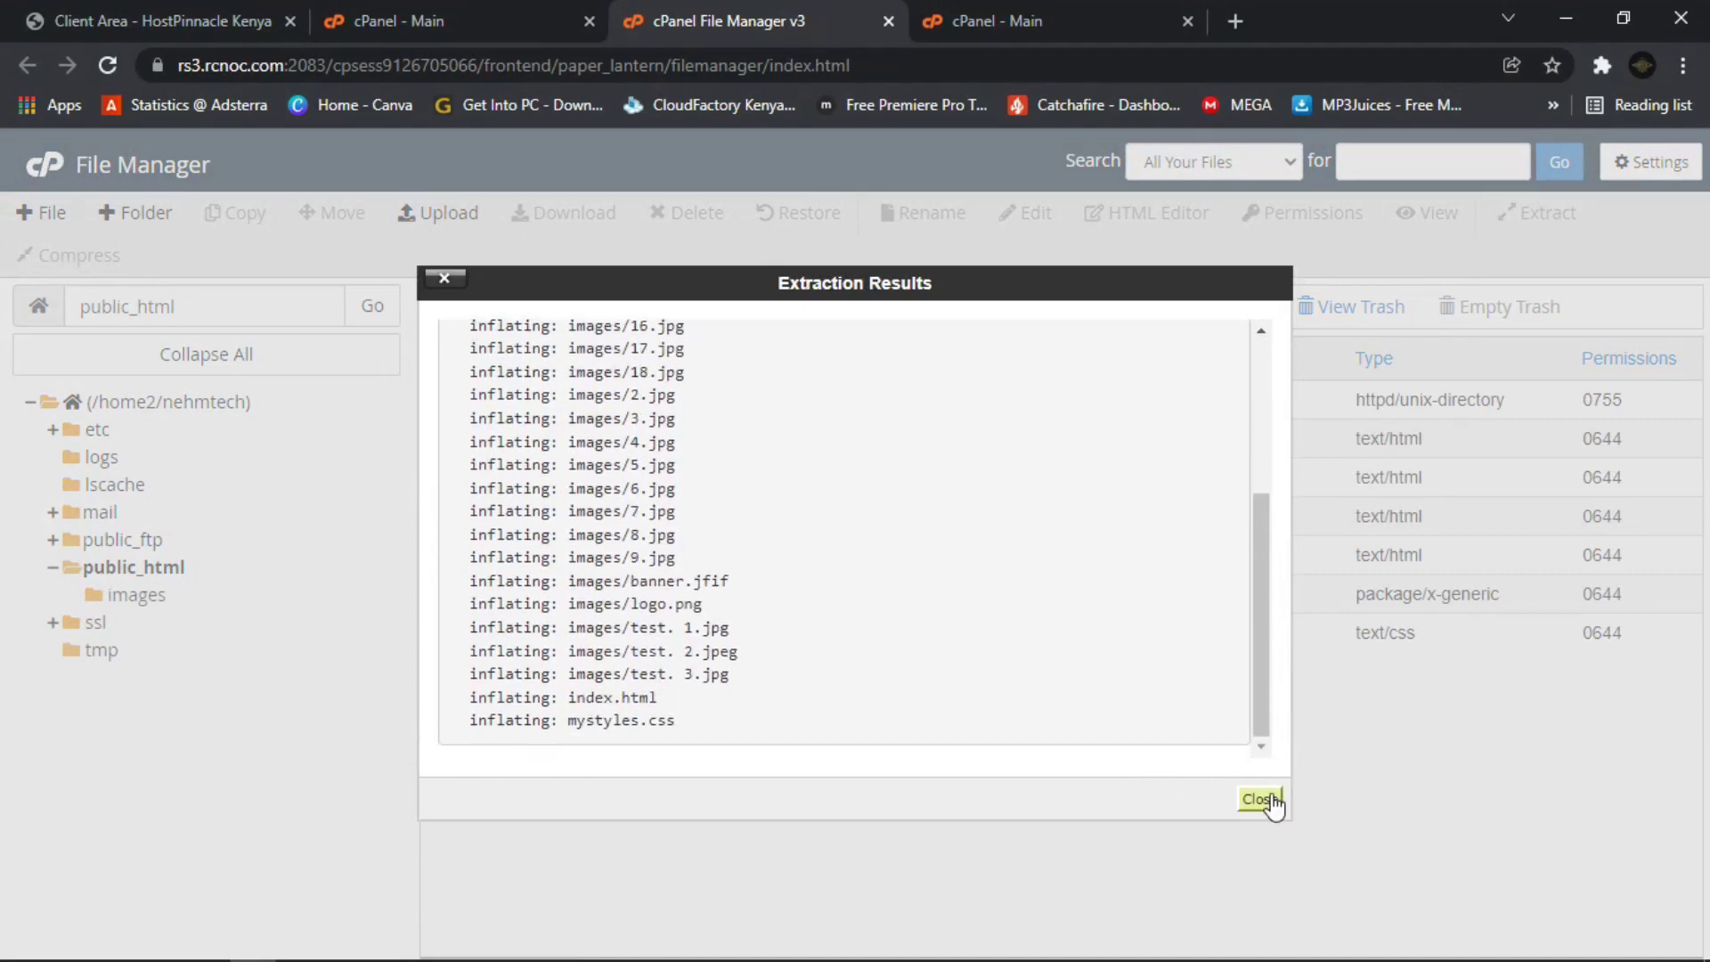
left_click(1258, 799)
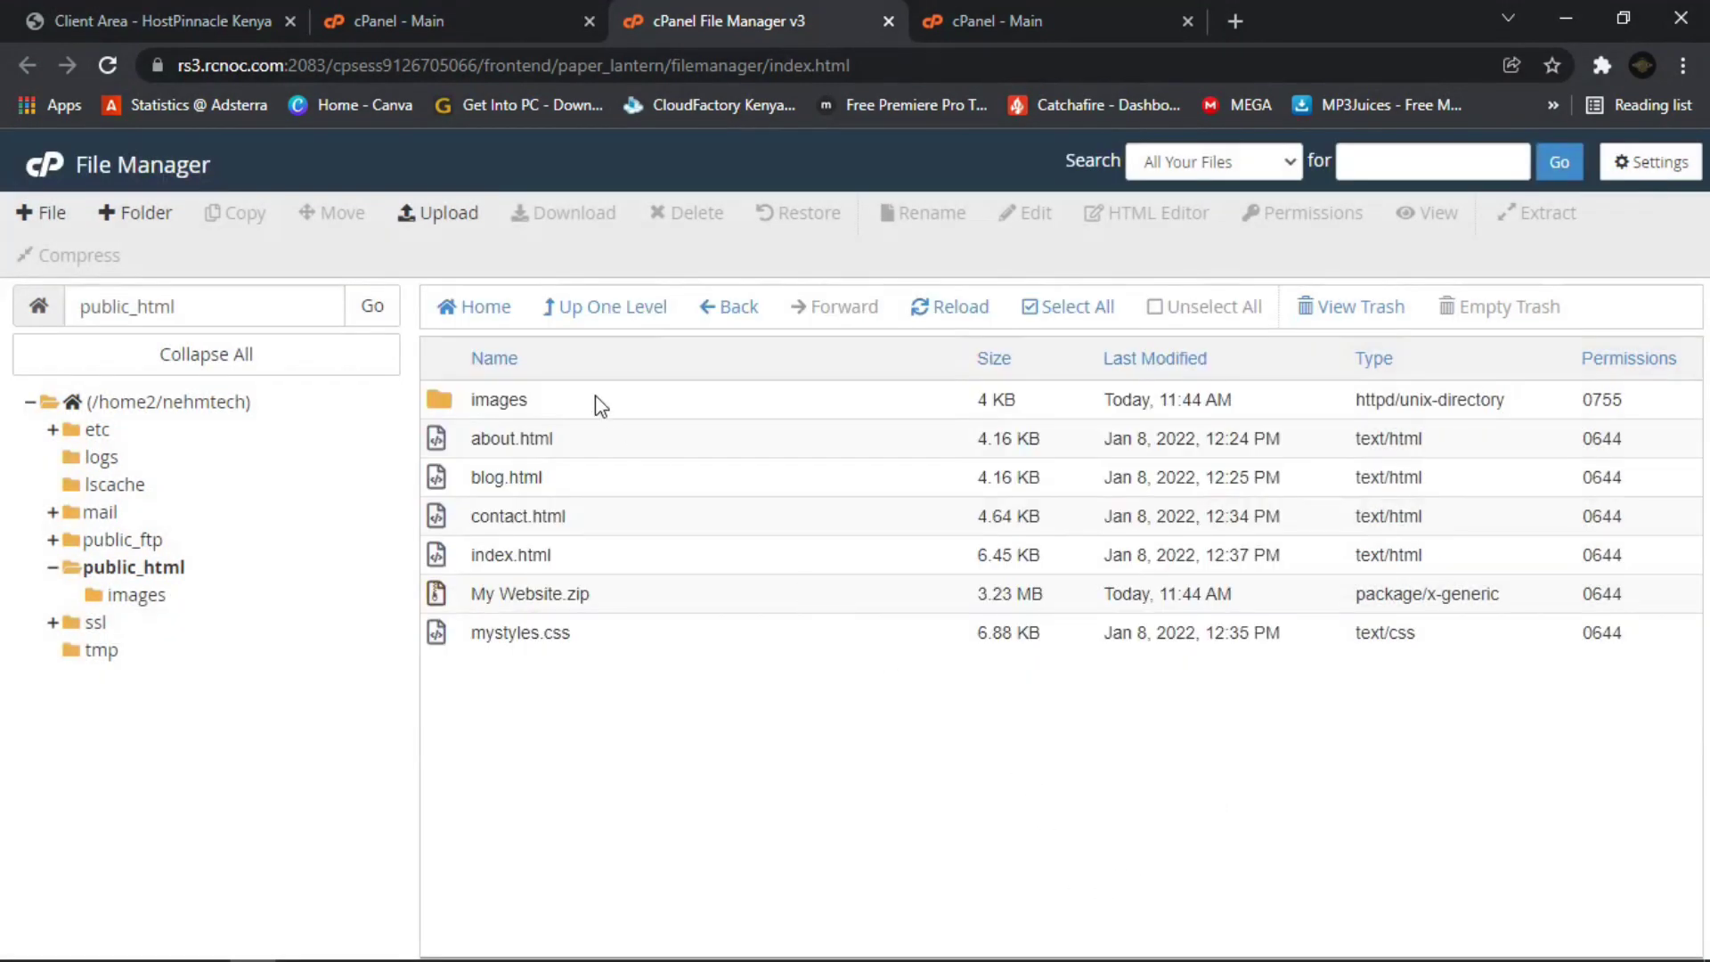
Permanently delete My Website.zip from public_html, skipping the trash.
left_click(592, 601)
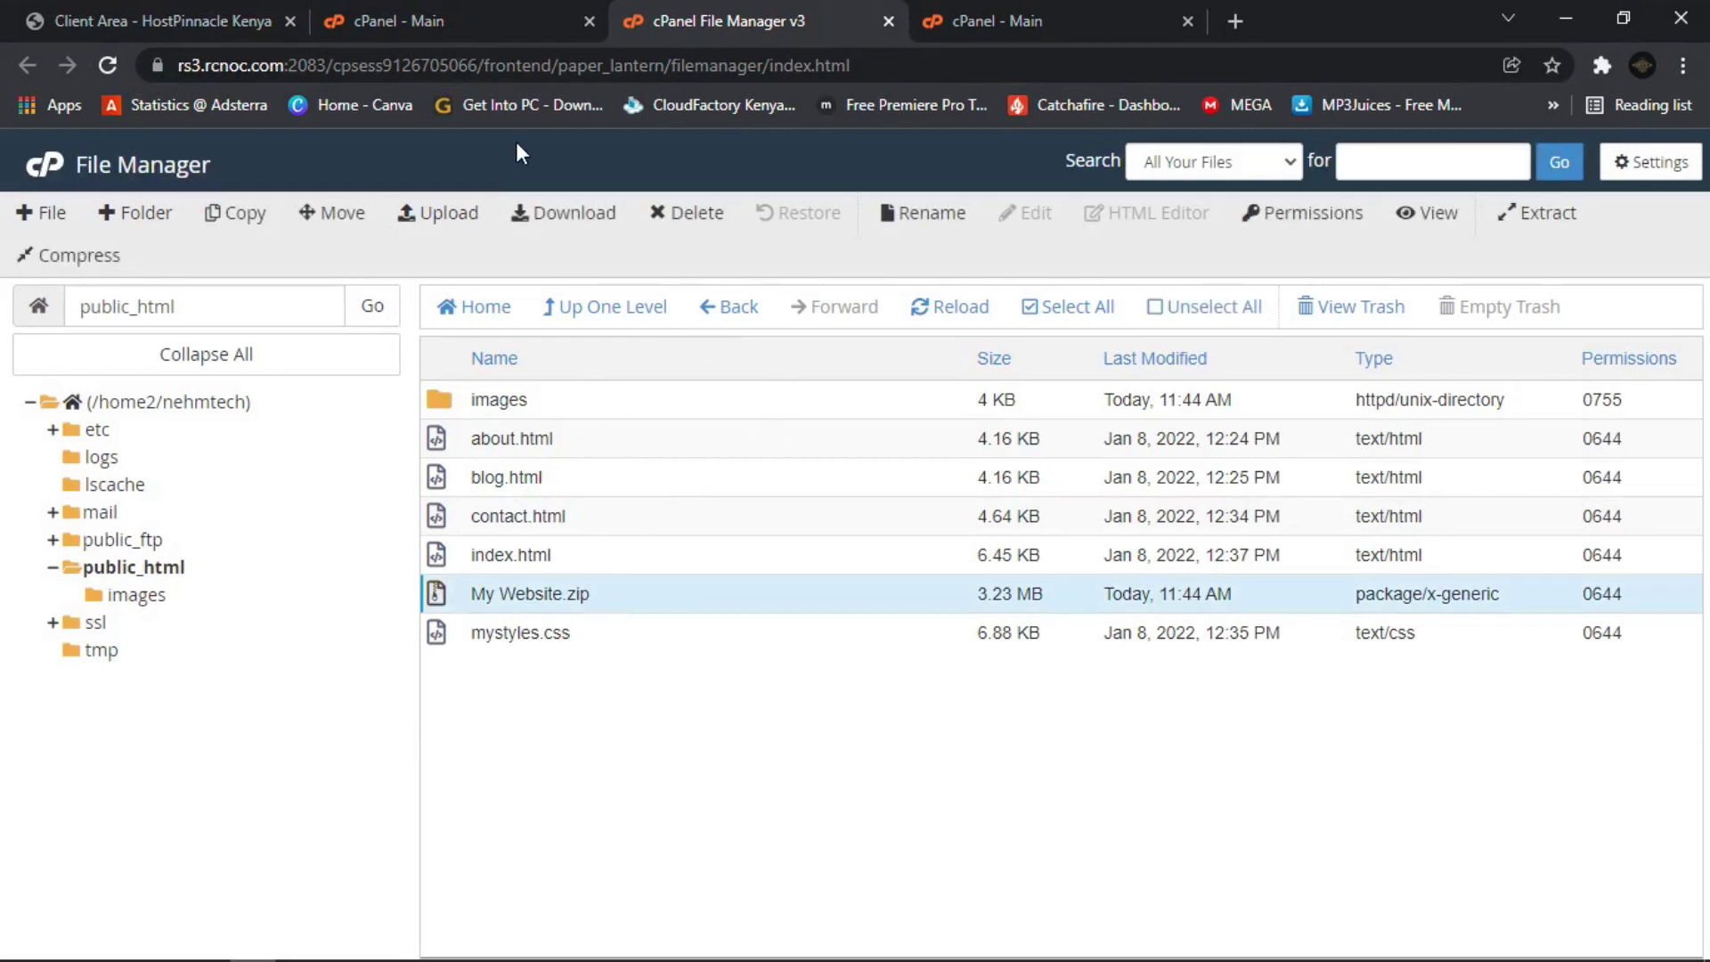
left_click(692, 214)
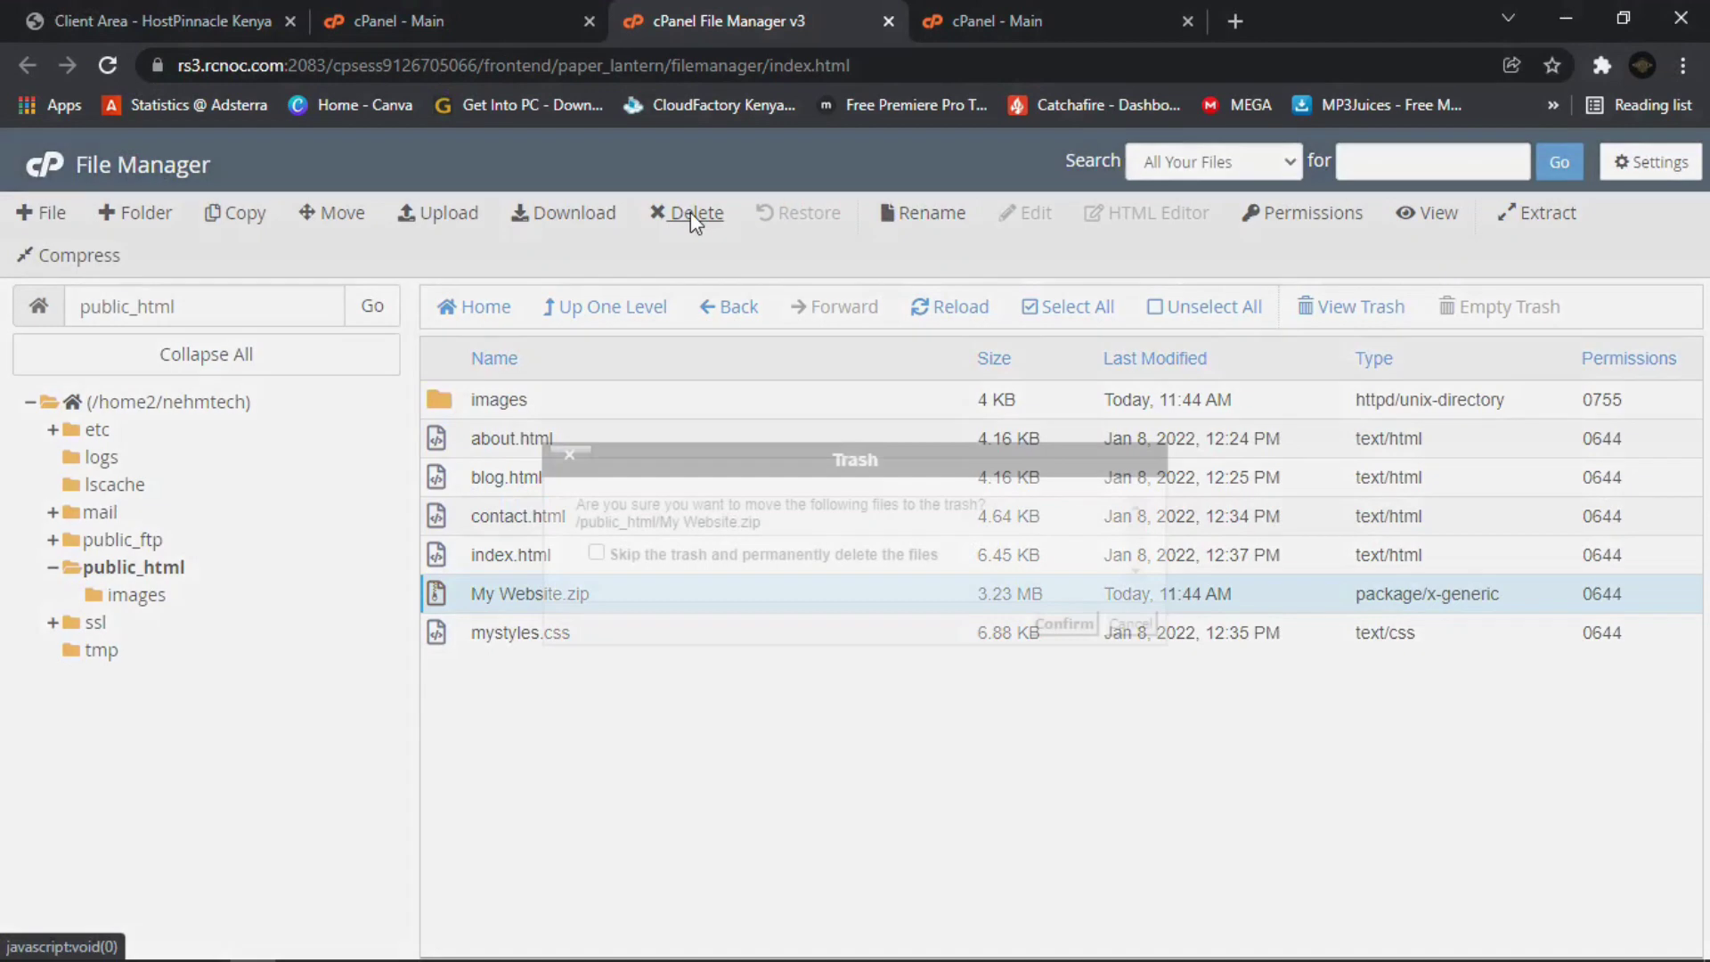
left_click(596, 554)
left_click(1058, 625)
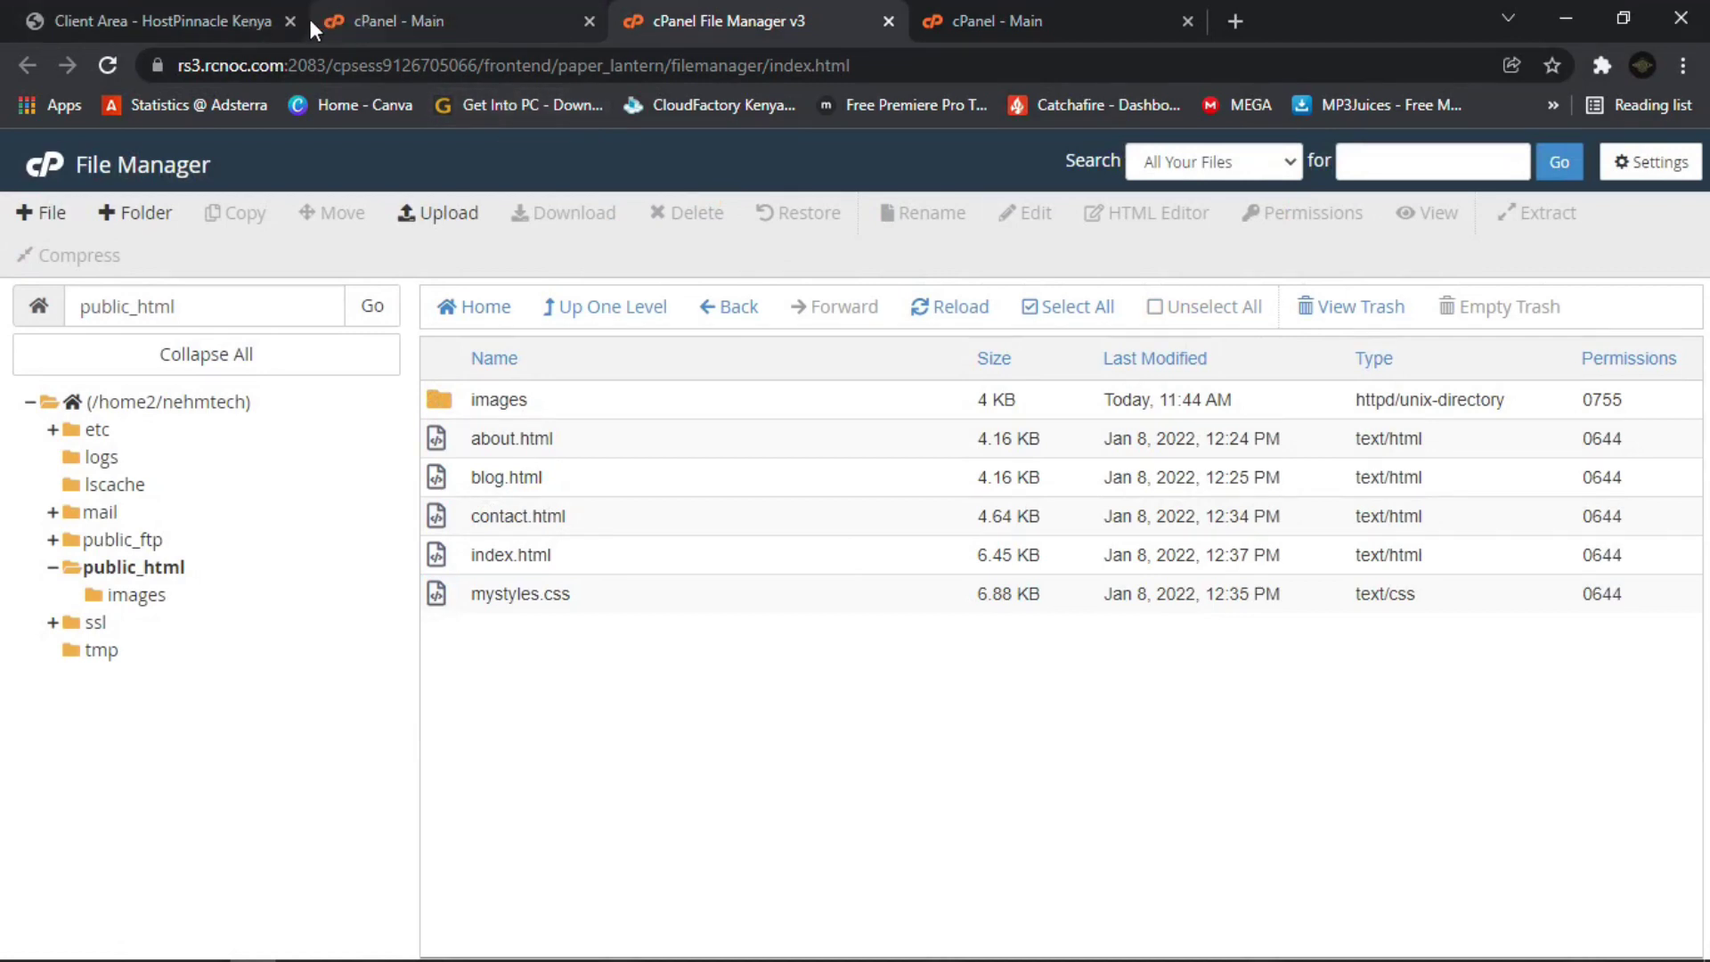
Open nehmtech.com in a new browser tab.
left_click(1233, 20)
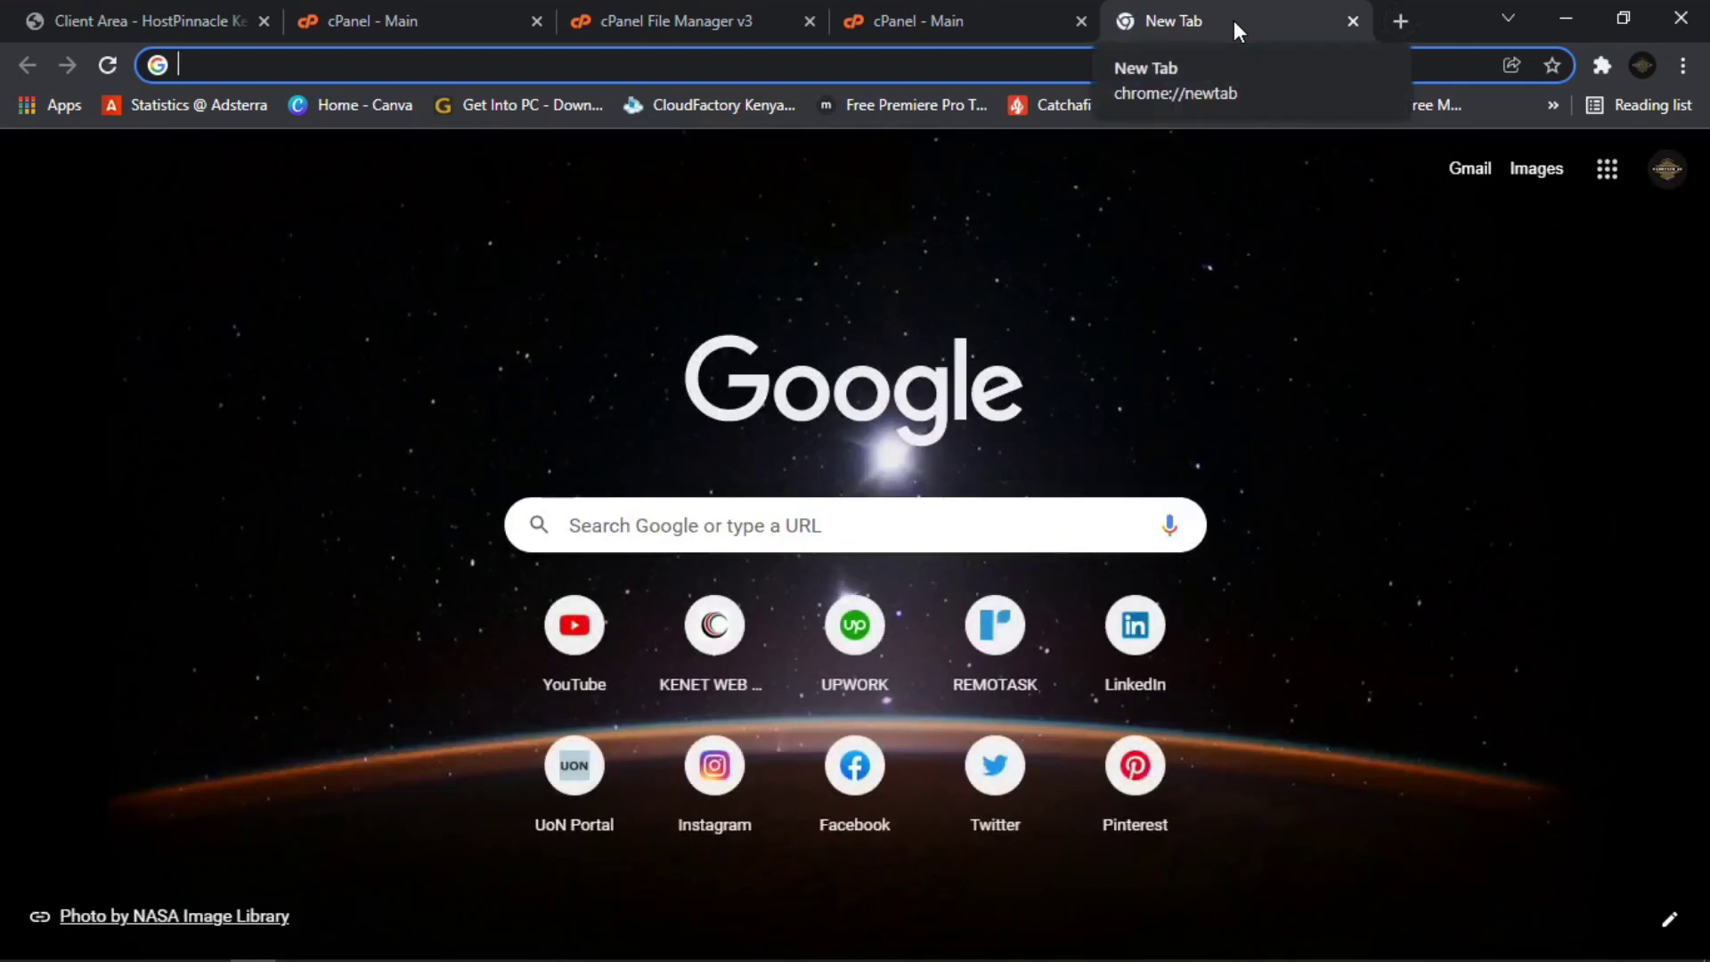
type("w")
key("BackSpace")
key("BackSpace")
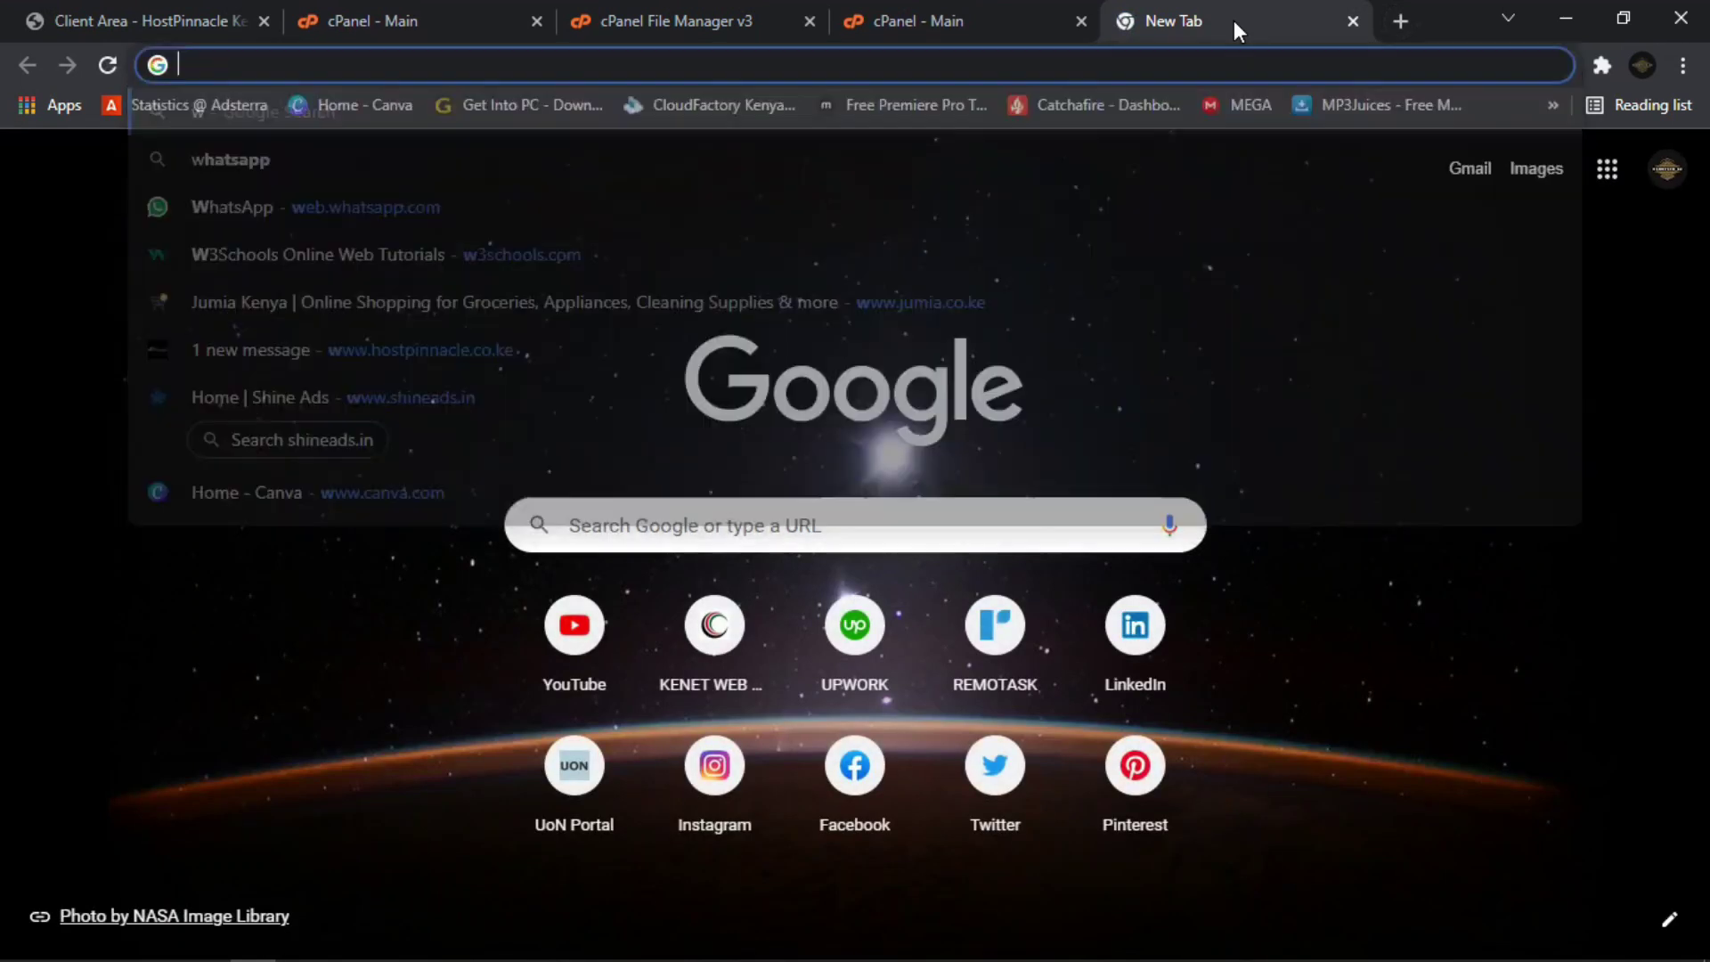
type("ne")
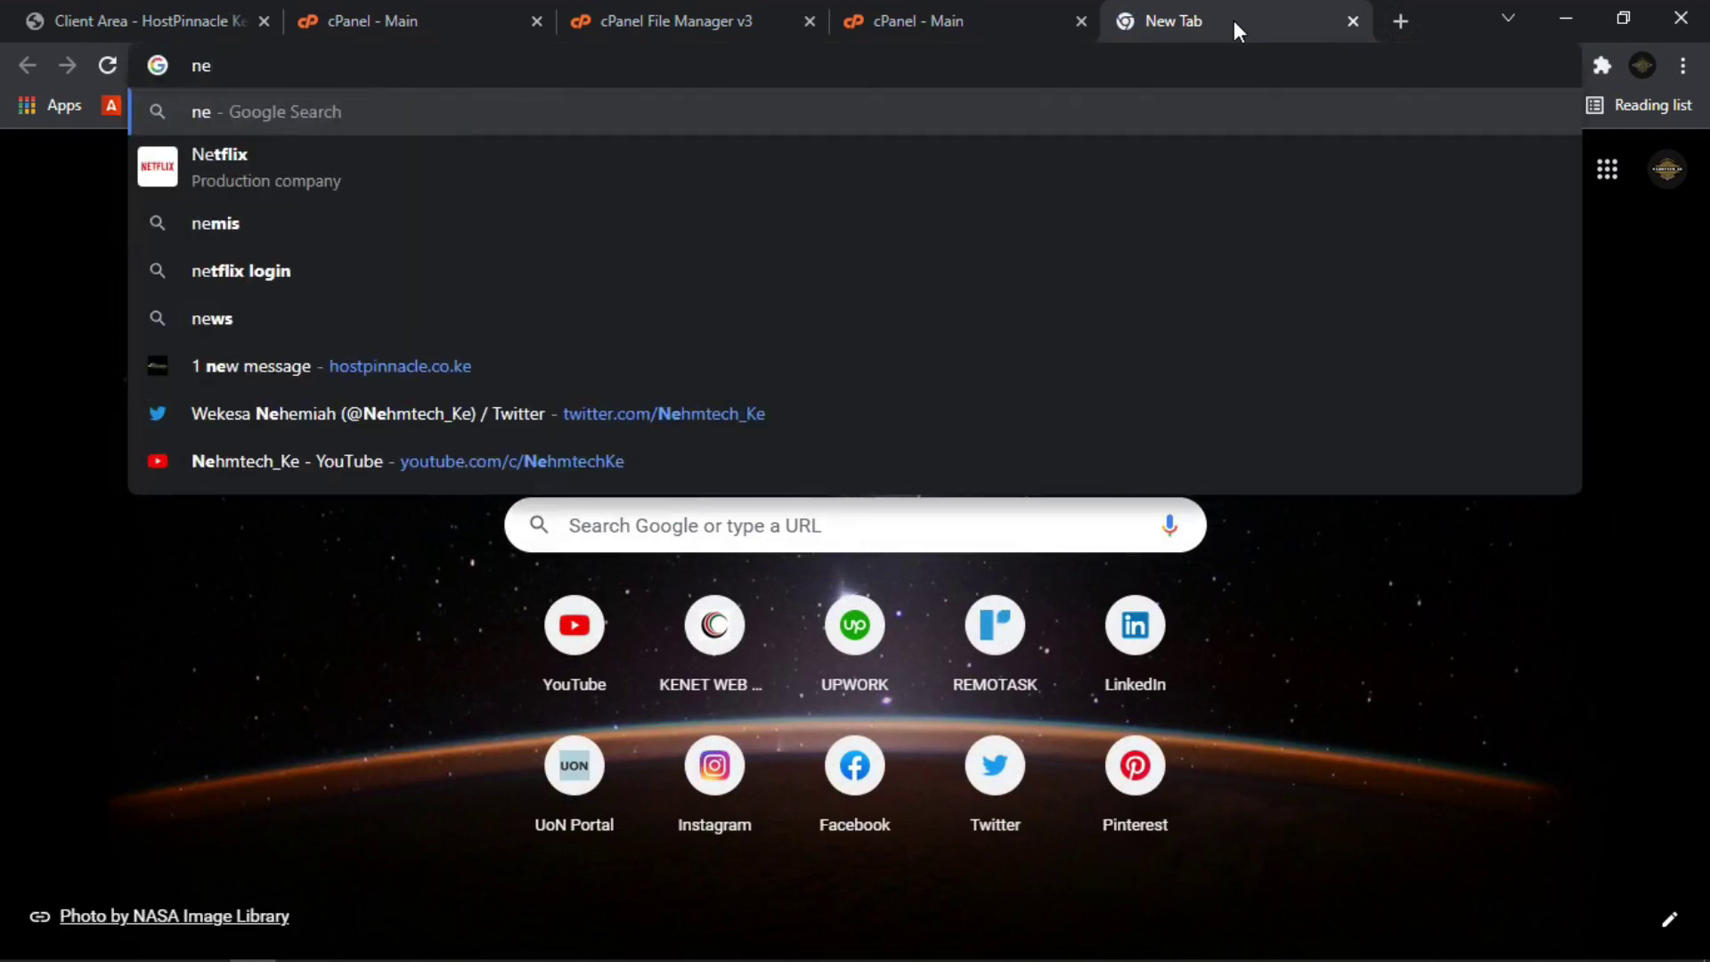
type("hmte")
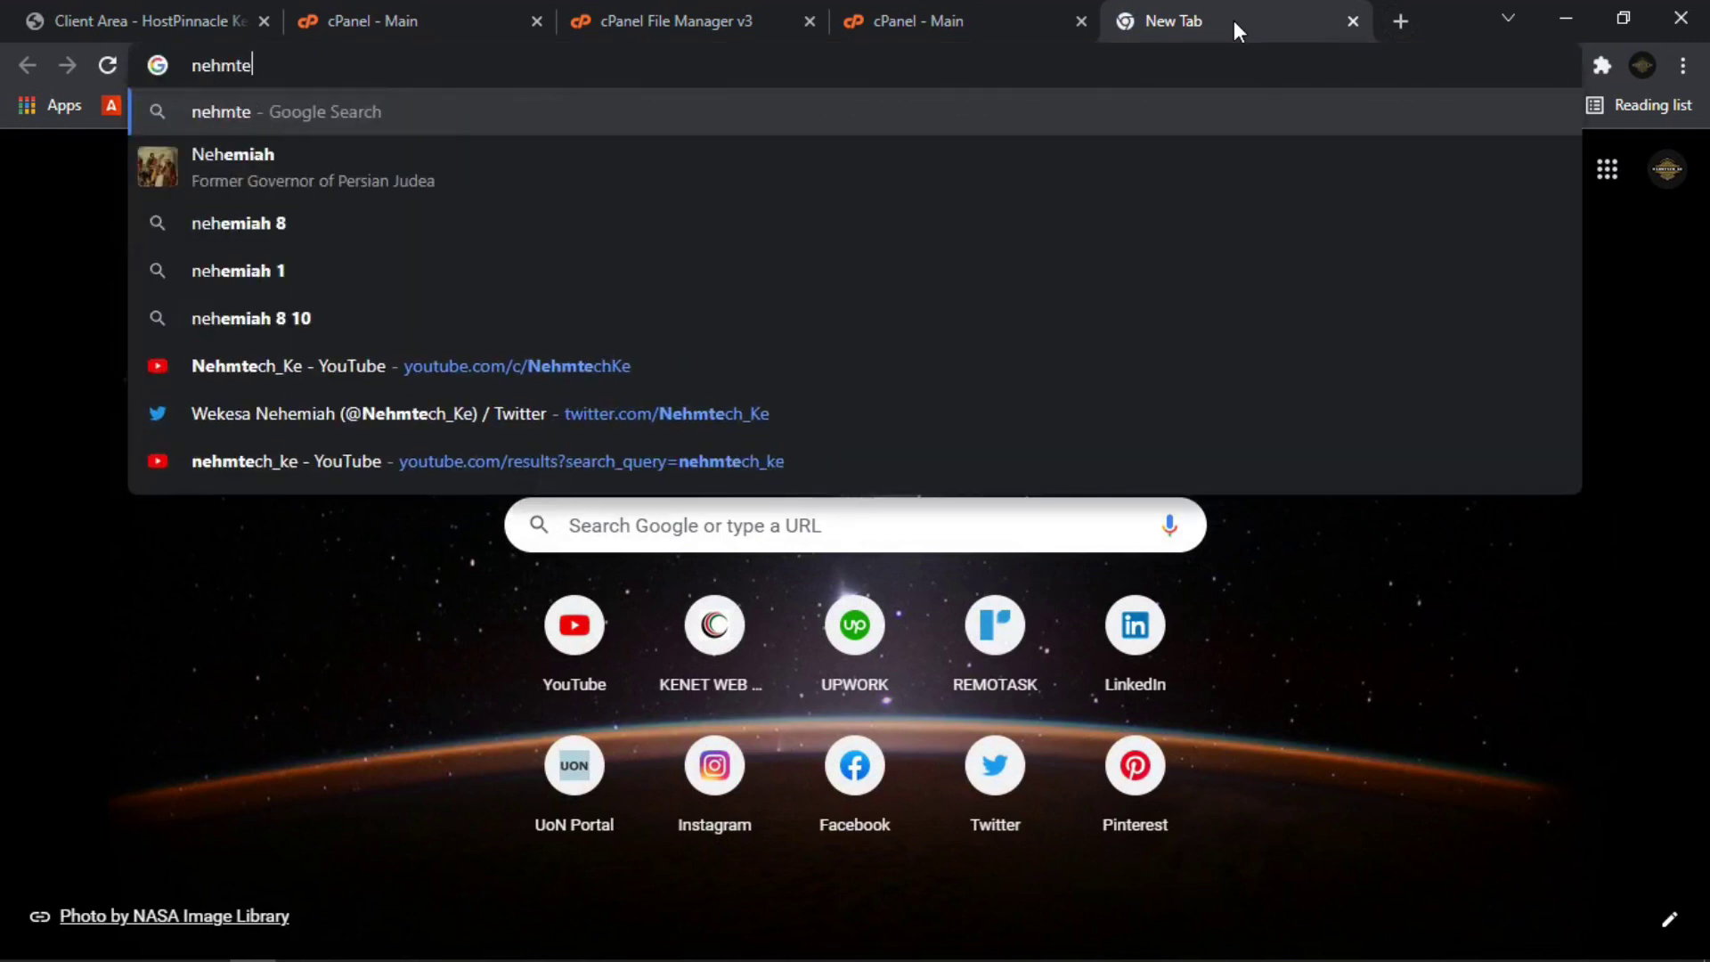
type("c")
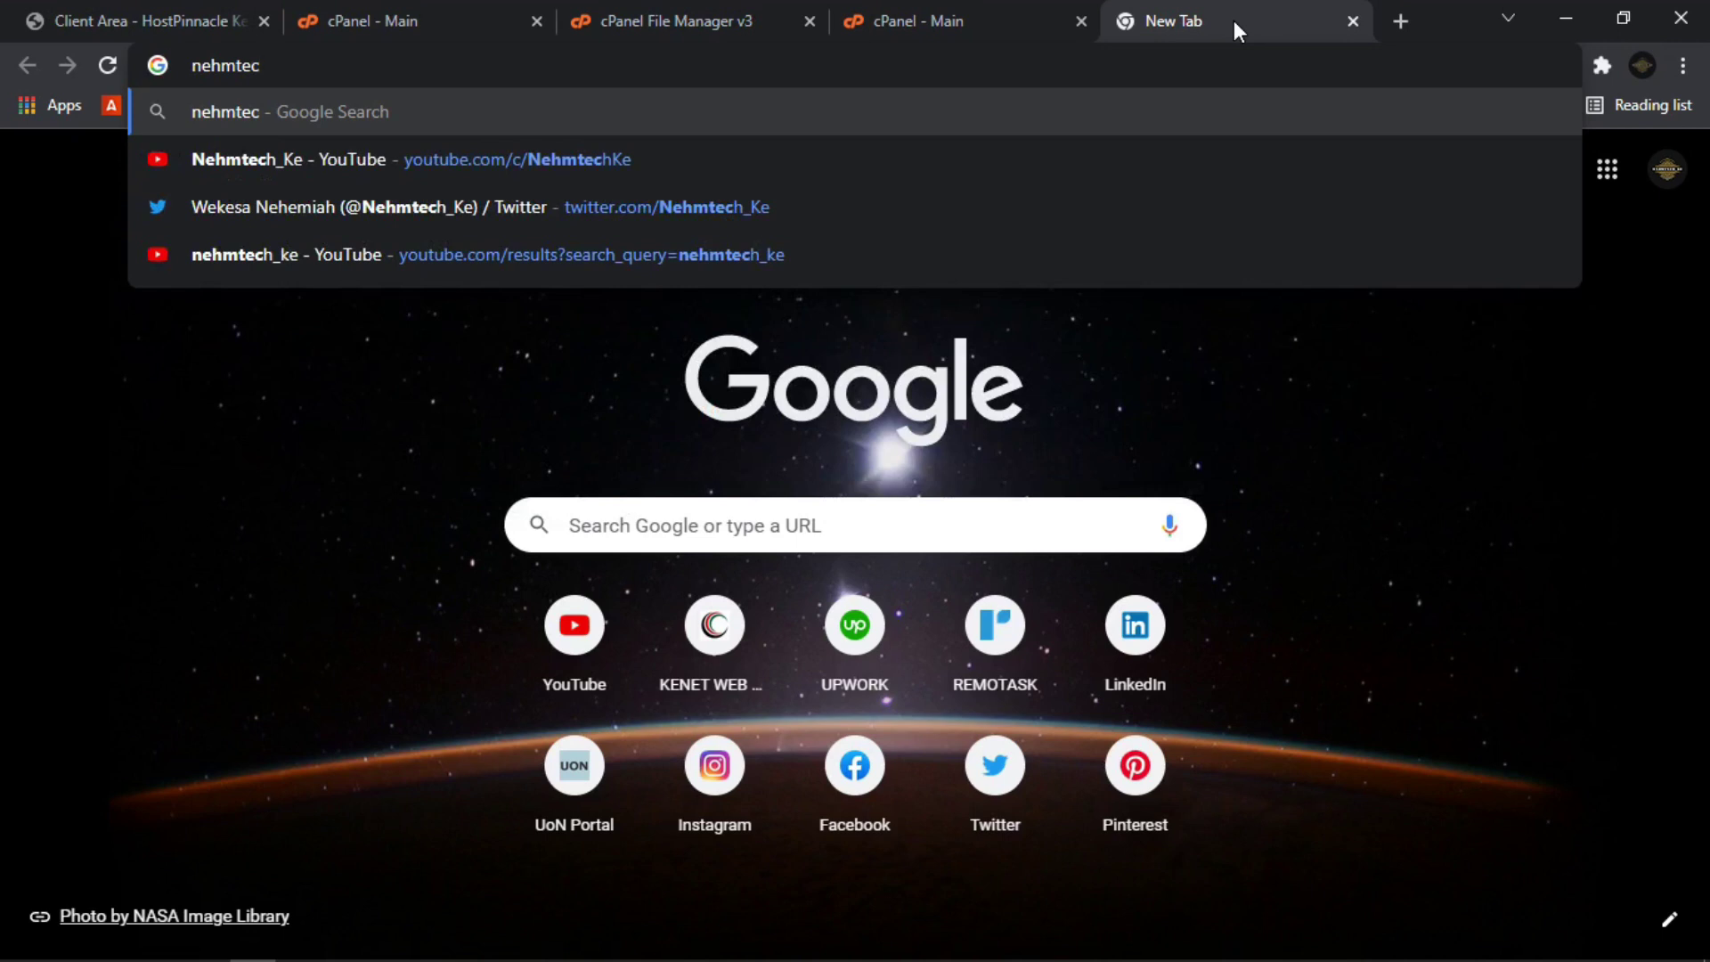
type("h.com")
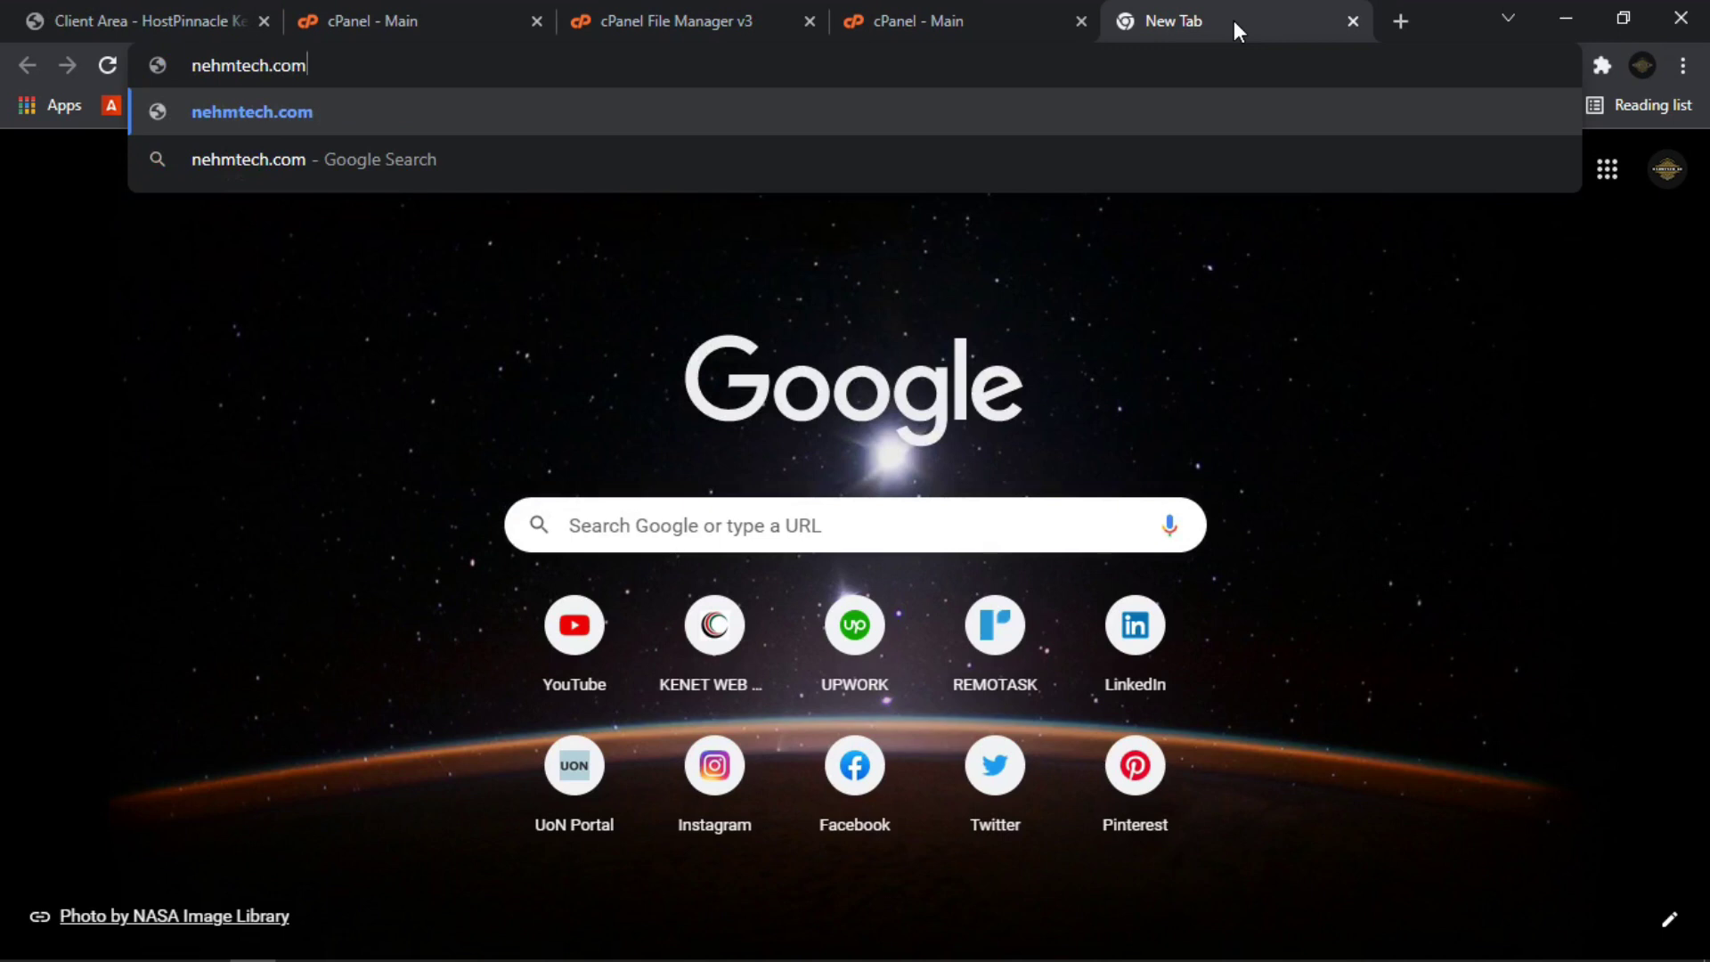
key("Return")
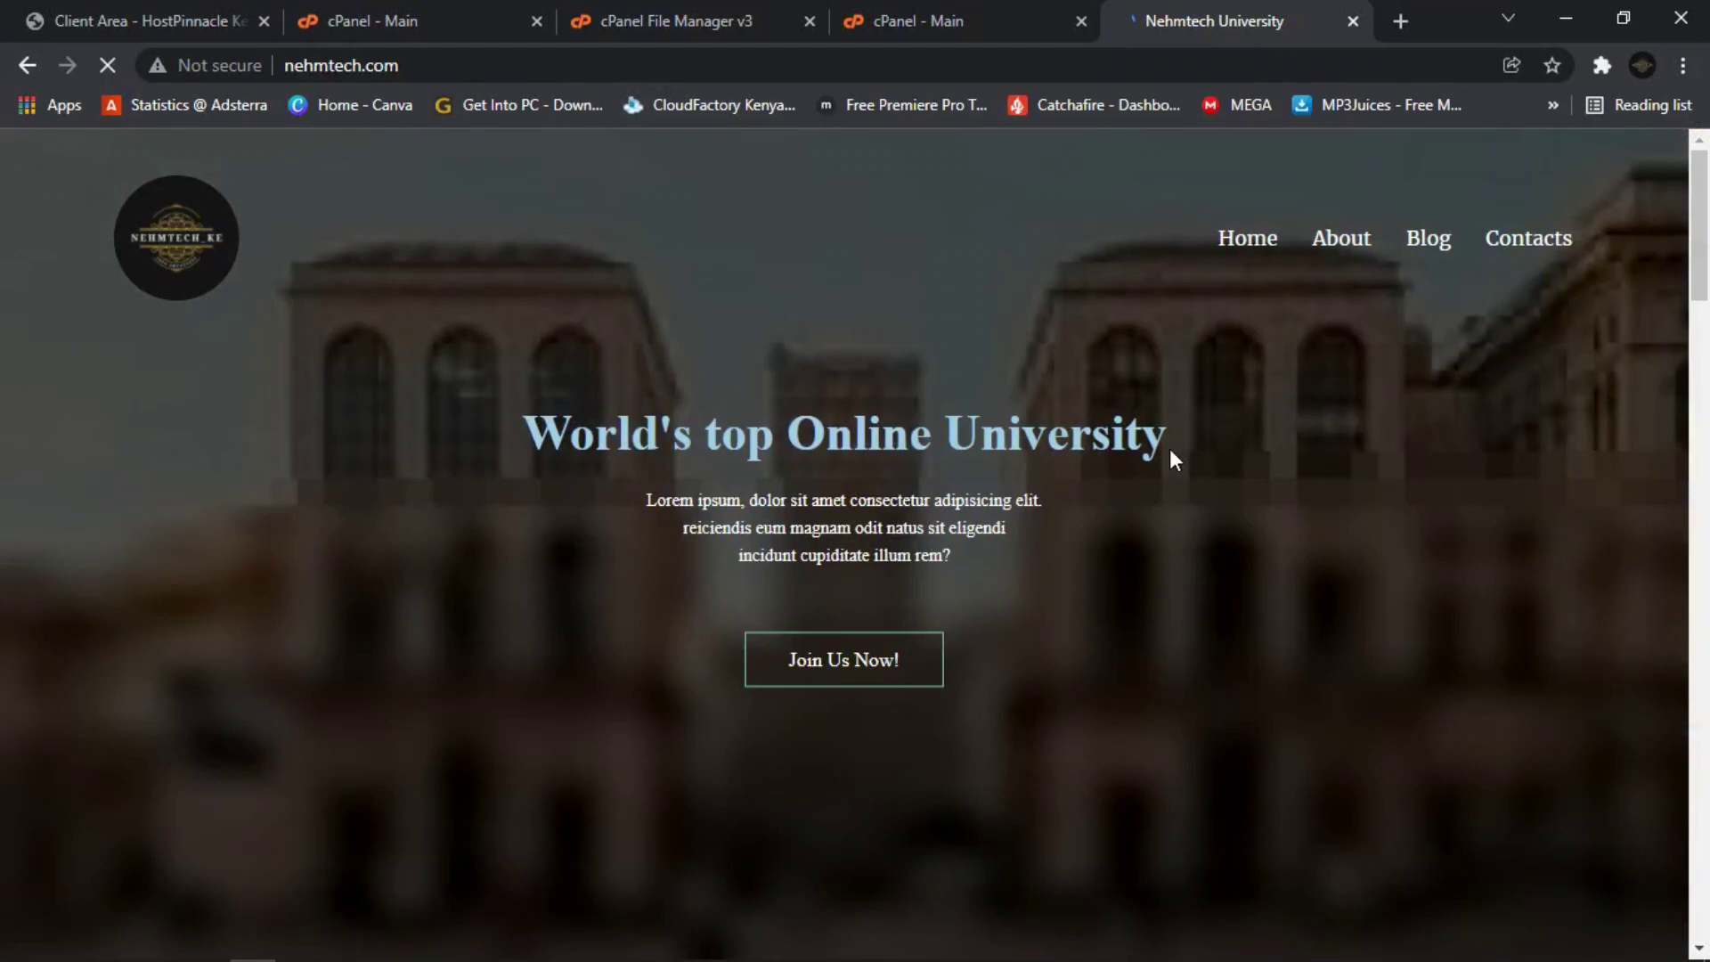
Examine the live homepage's opening banner and its Courses we offer section.
scroll(1168, 447, "down", 1)
scroll(1171, 453, "up", 1)
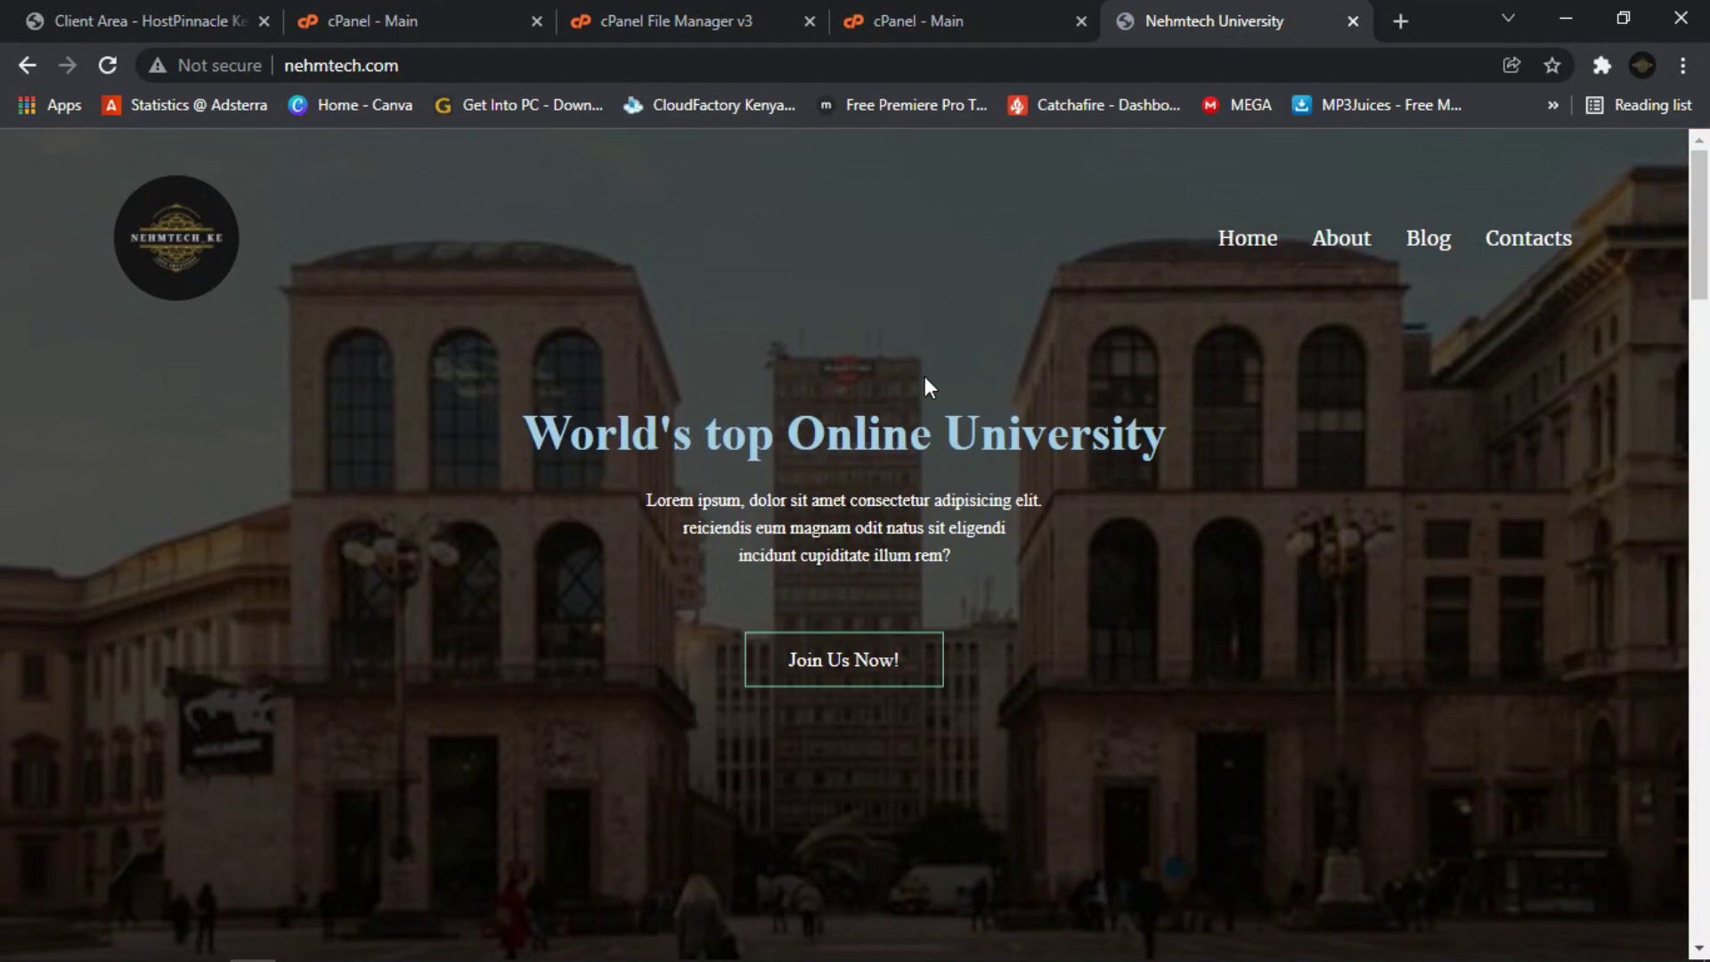
scroll(912, 372, "down", 1)
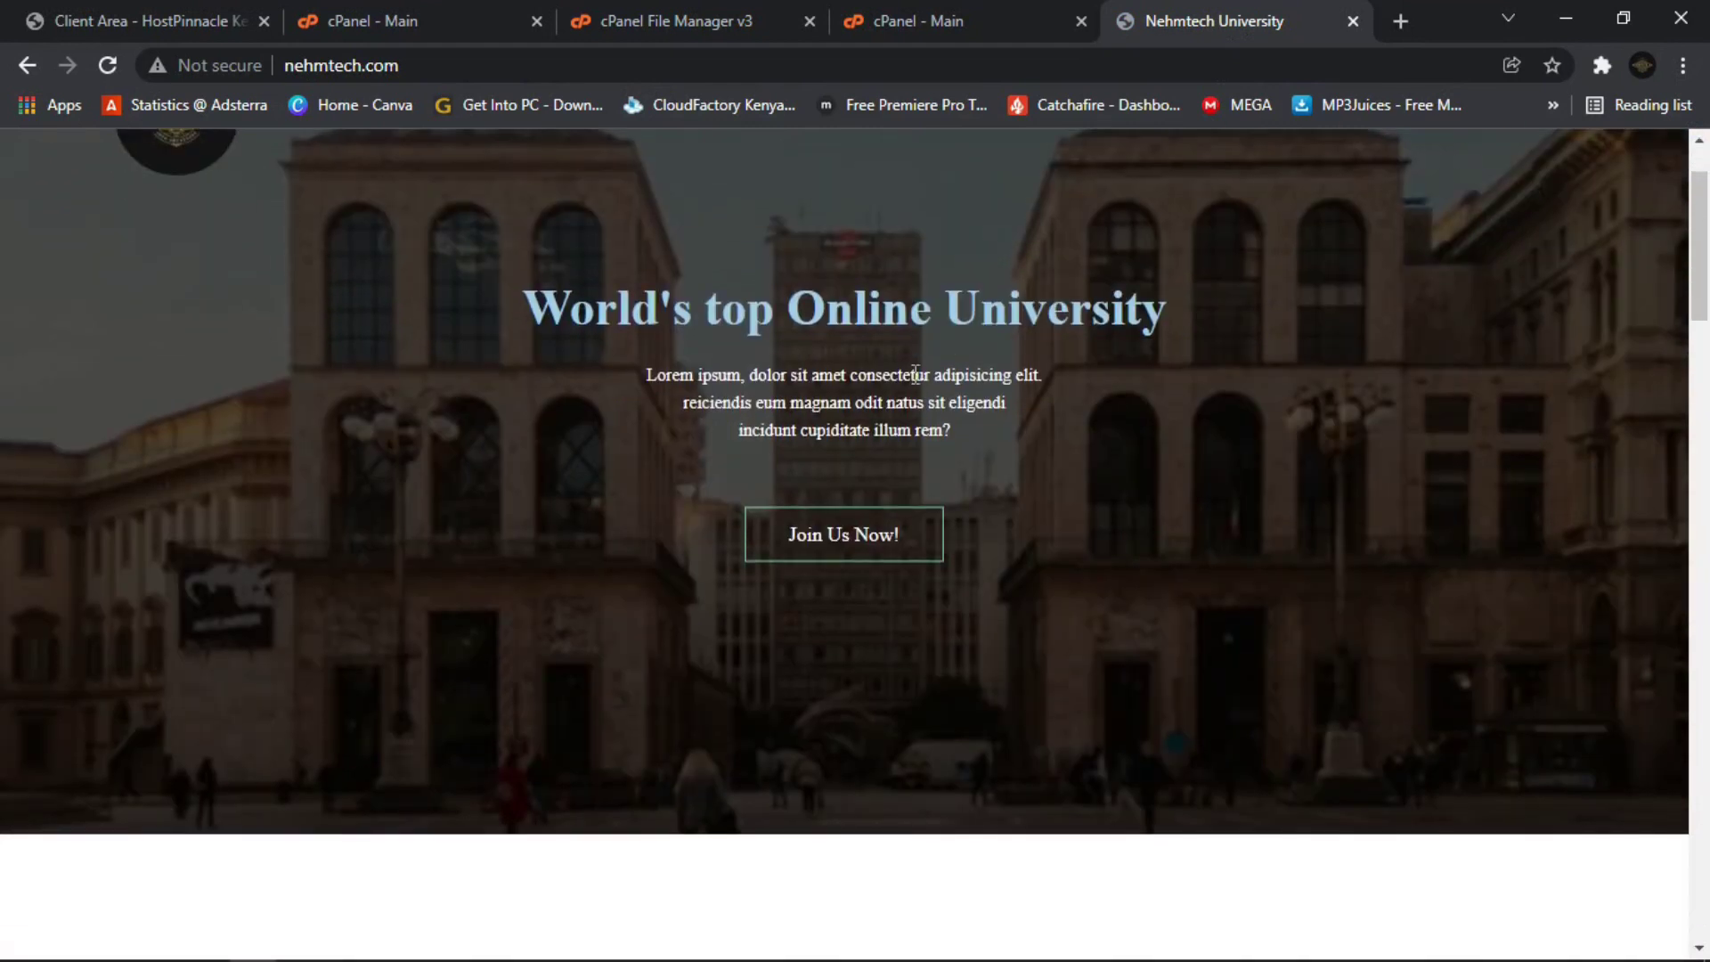
scroll(162, 301, "up", 1)
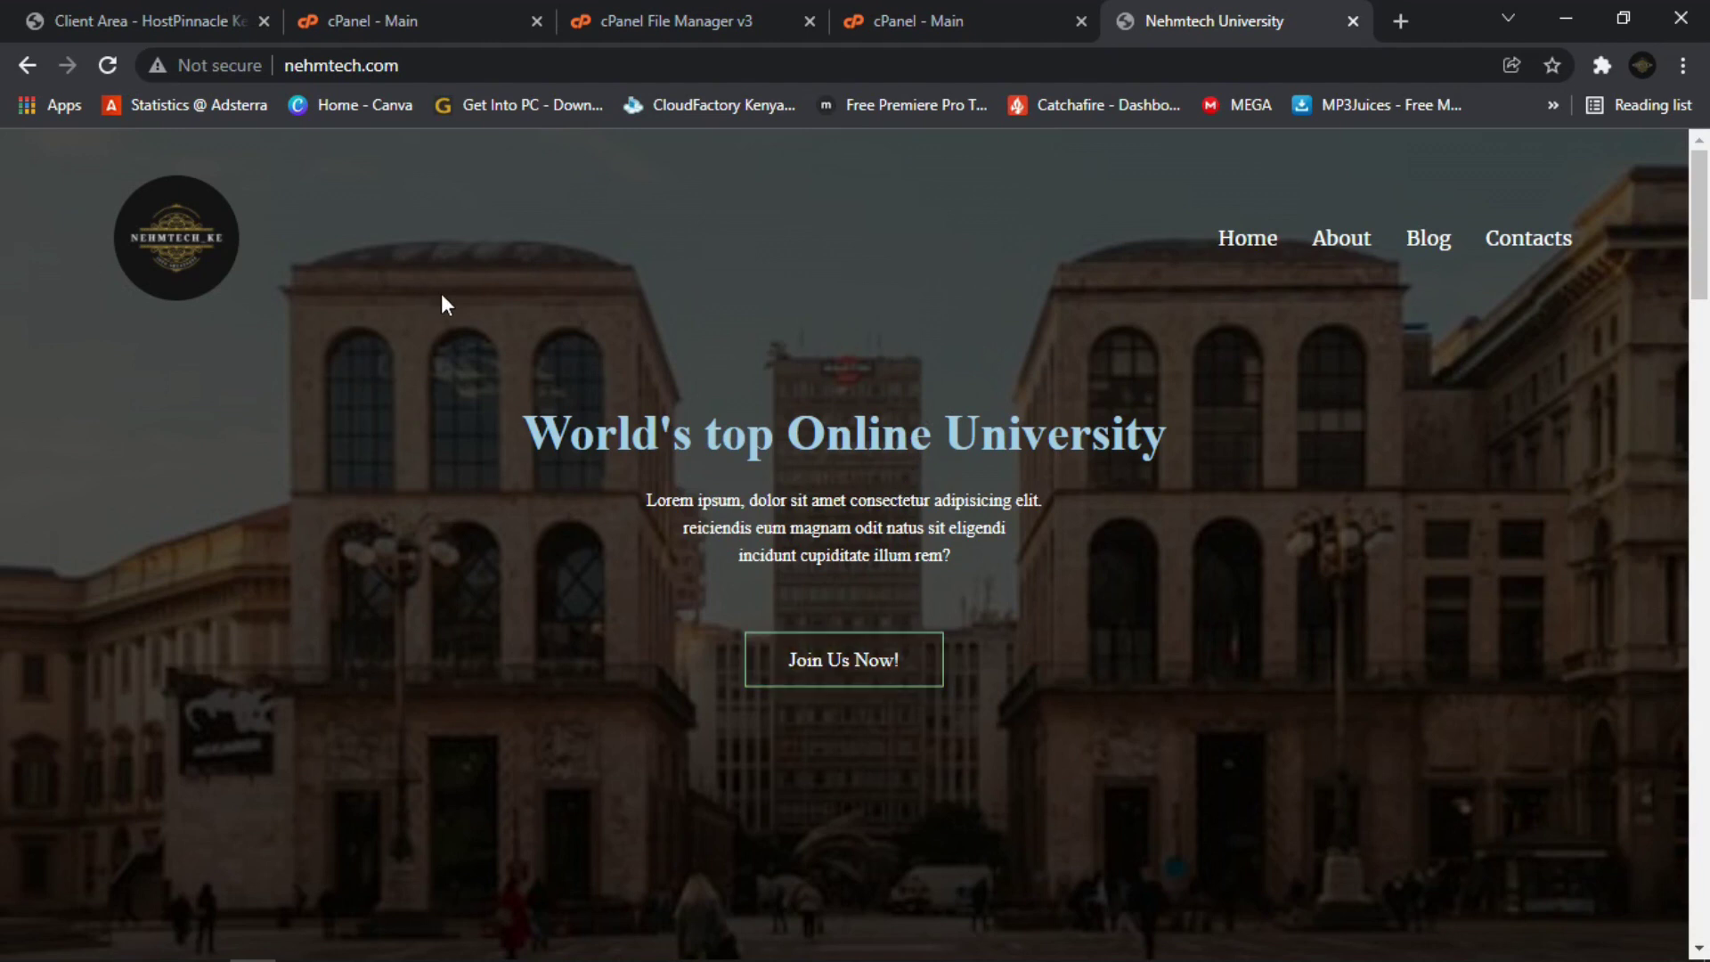
scroll(1129, 456, "down", 1)
scroll(1126, 449, "up", 1)
scroll(1134, 486, "down", 4)
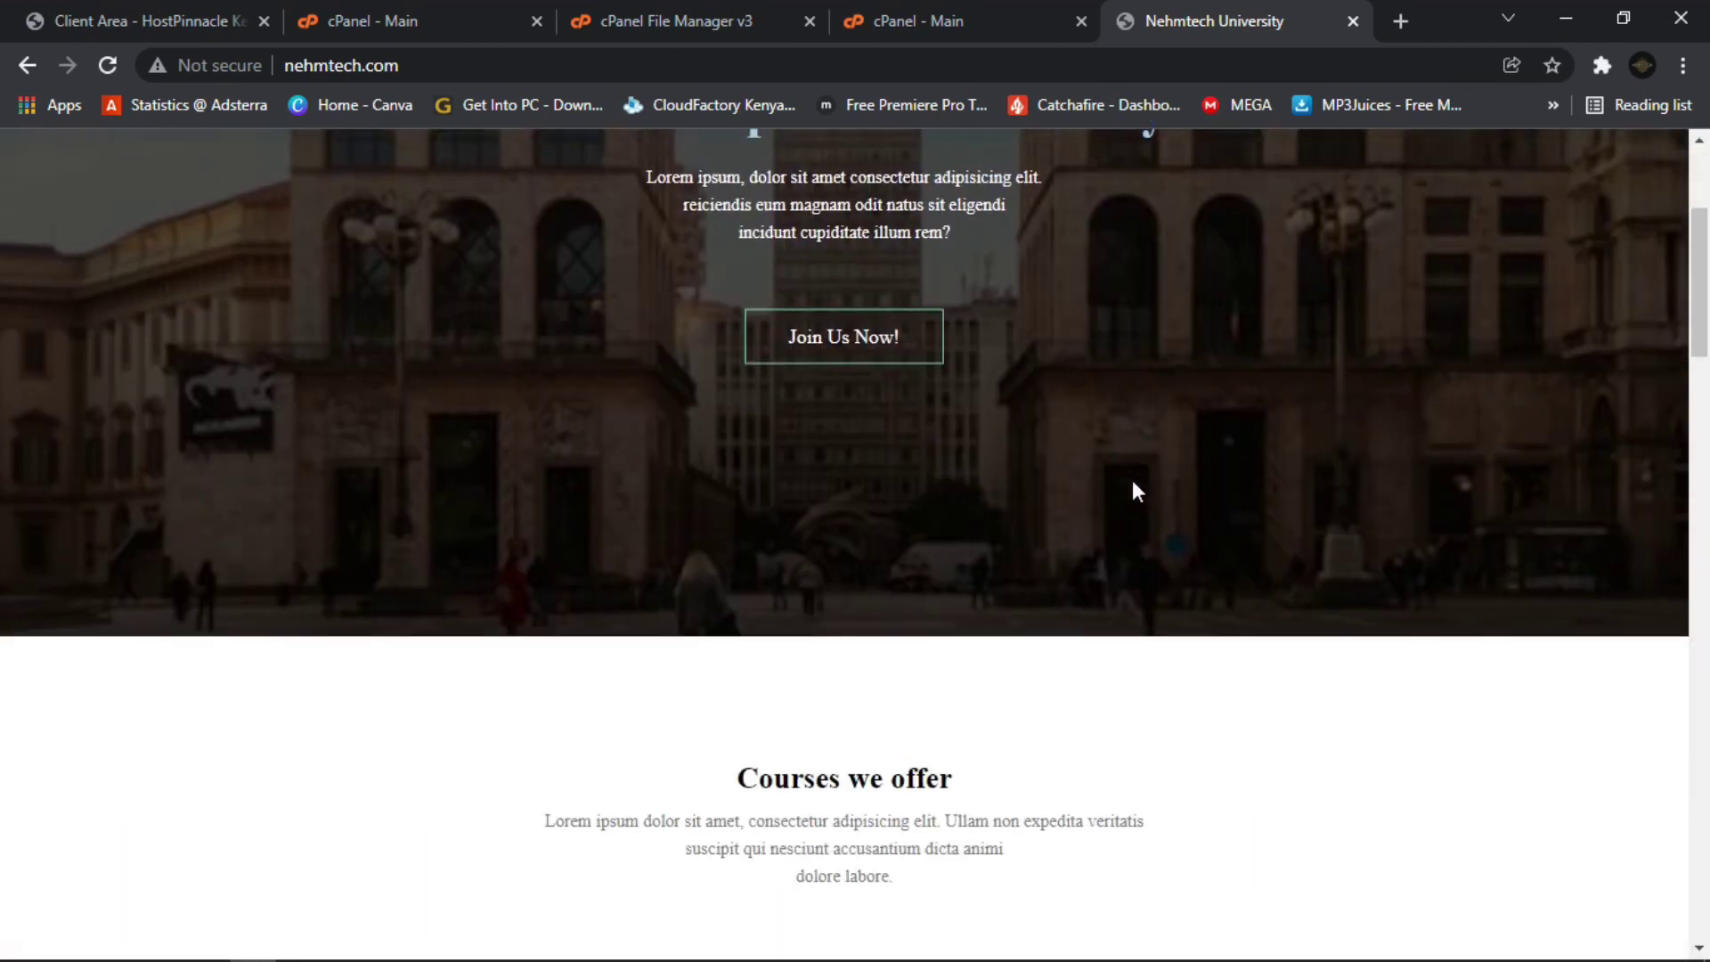
scroll(1133, 485, "up", 3)
scroll(1133, 489, "down", 7)
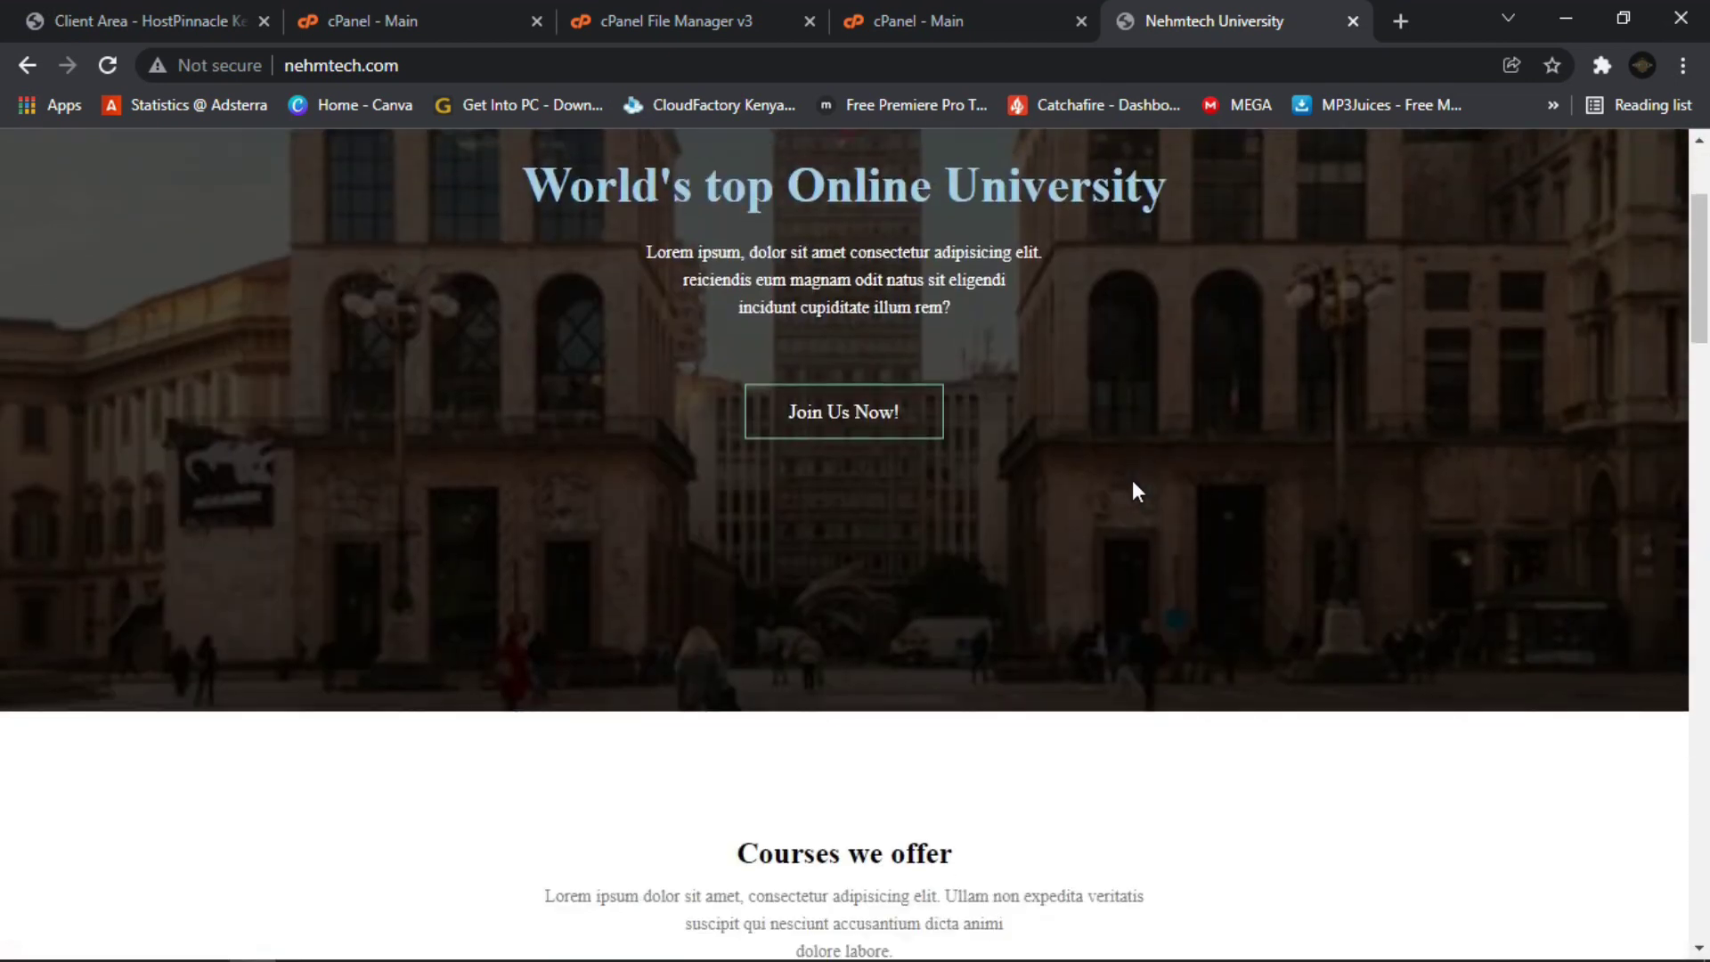
scroll(1092, 477, "down", 3)
scroll(937, 441, "up", 10)
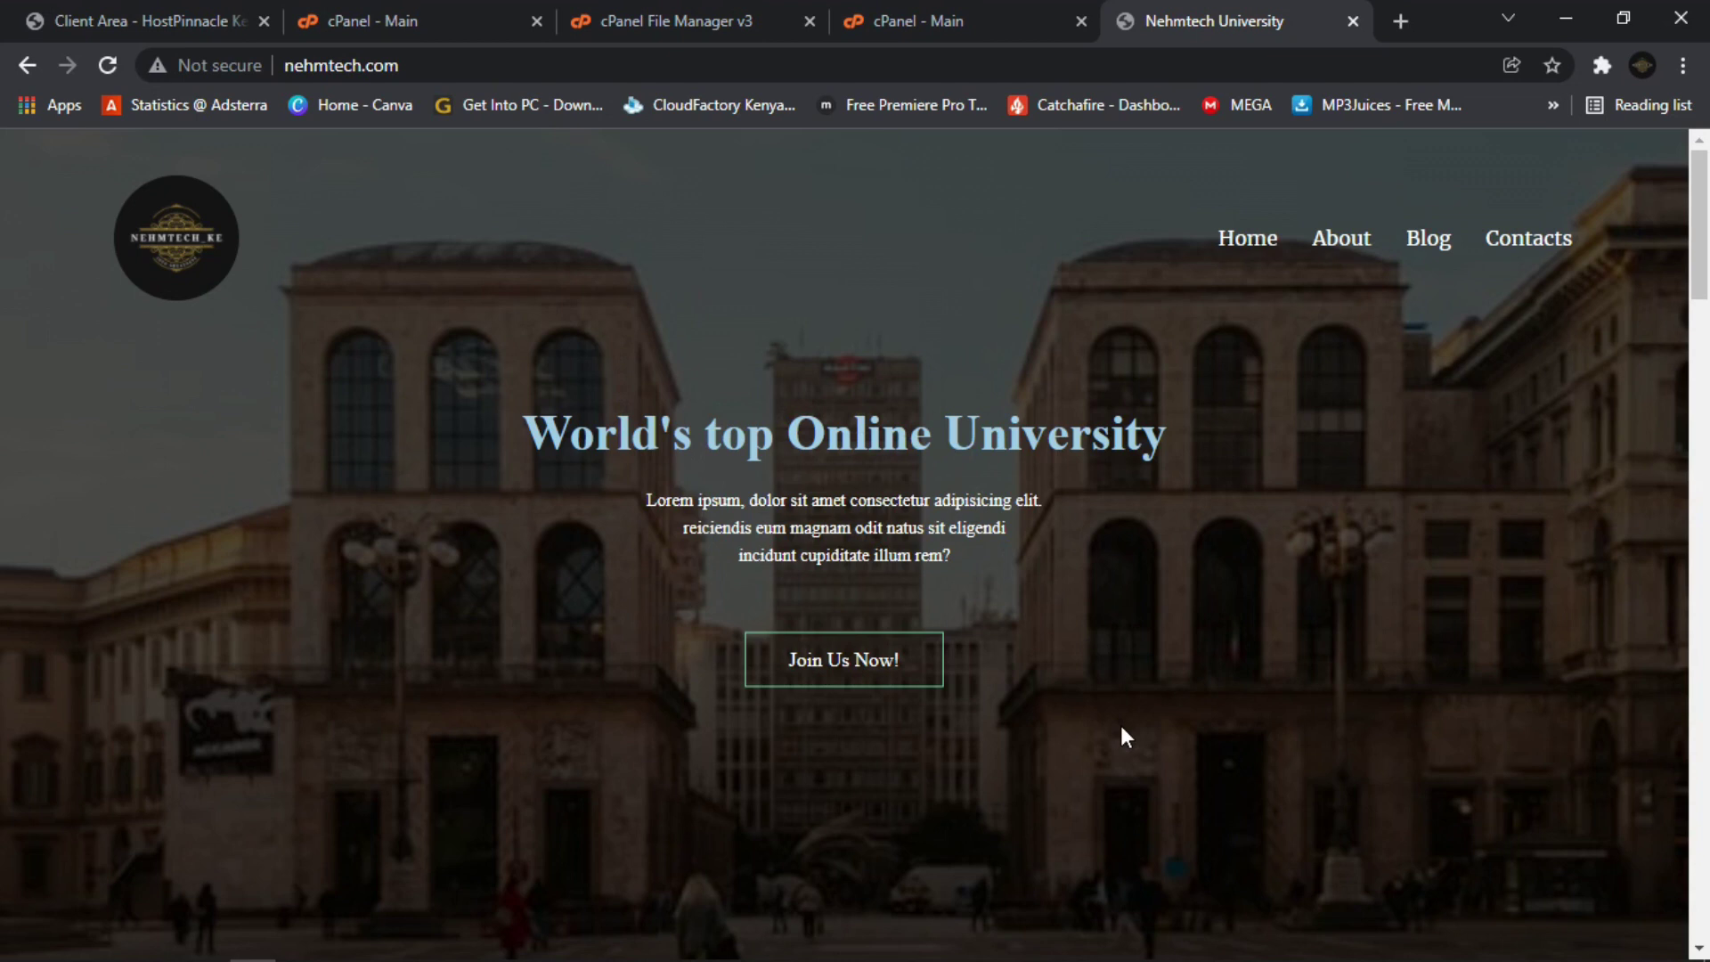
scroll(1108, 729, "down", 2)
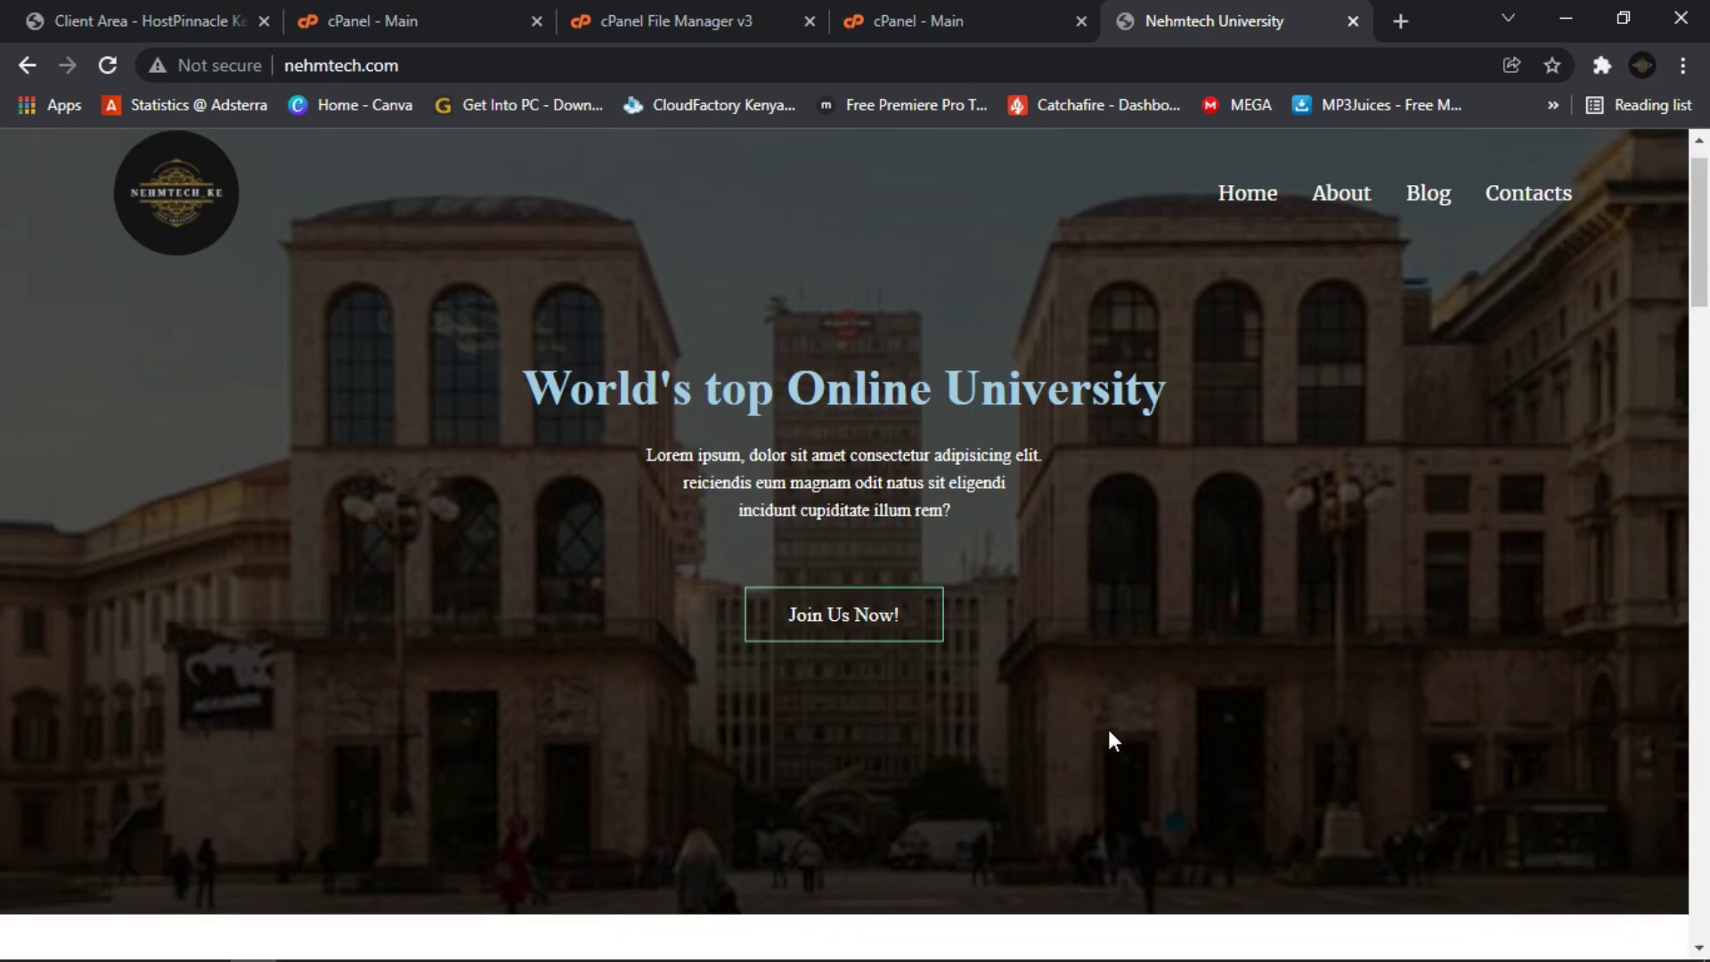
scroll(1108, 729, "up", 2)
scroll(1108, 729, "down", 5)
scroll(1114, 741, "down", 2)
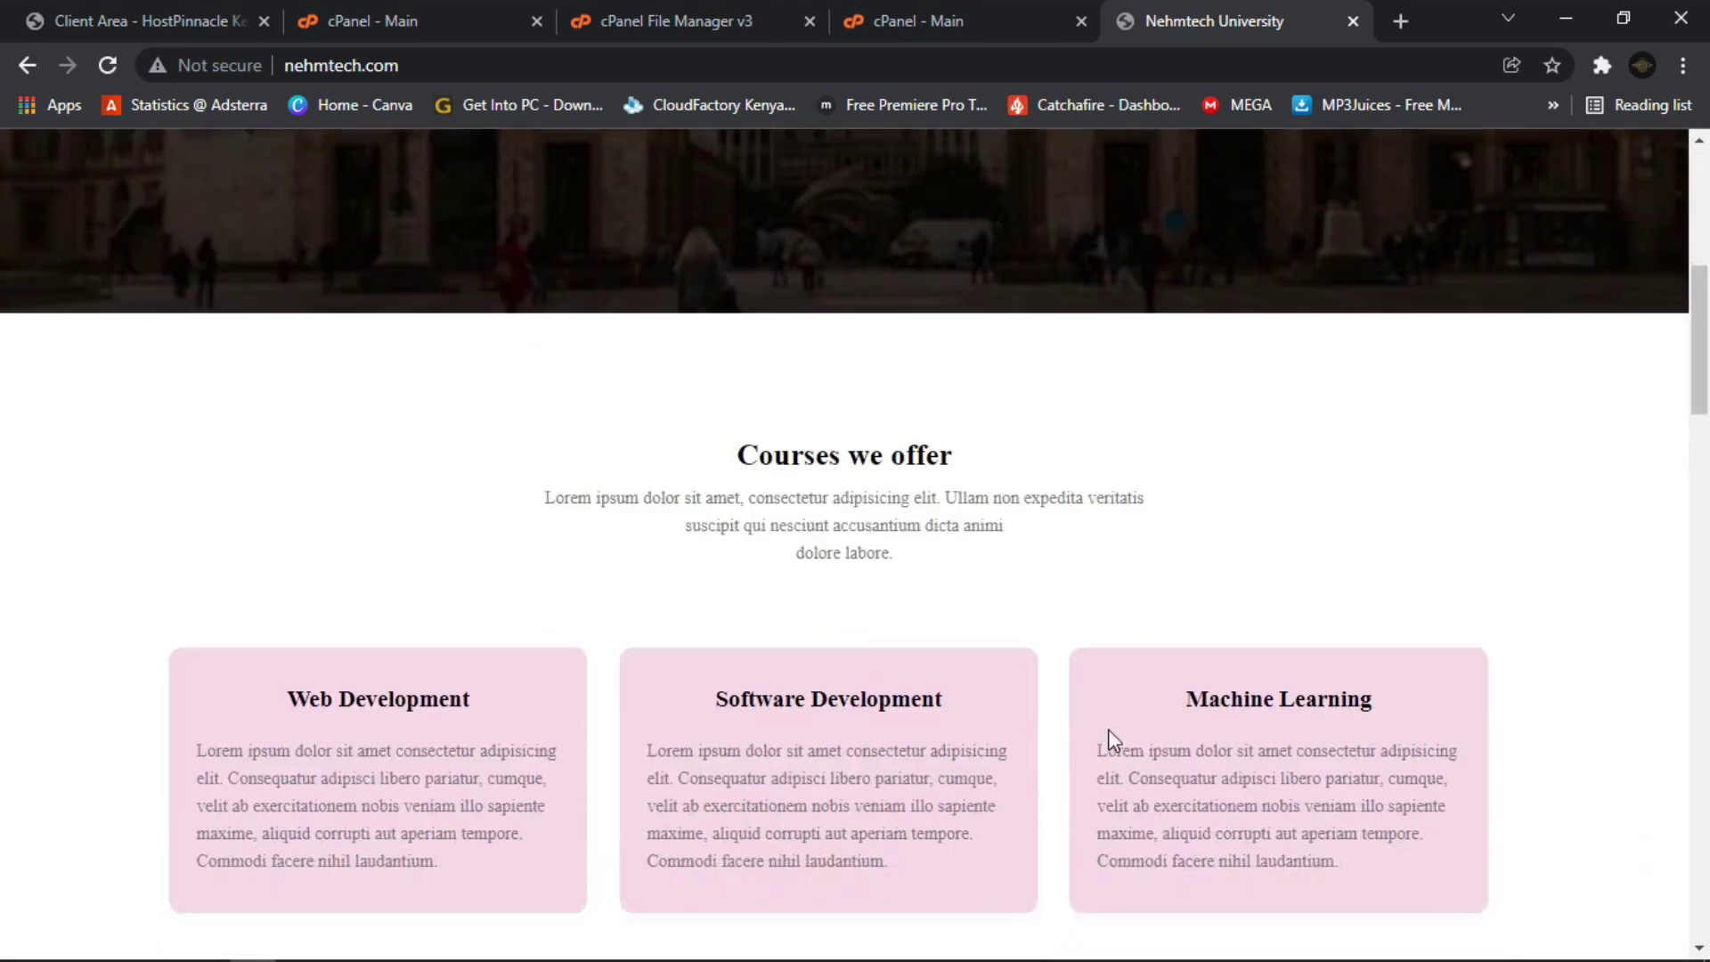
scroll(1114, 739, "up", 4)
scroll(633, 557, "up", 3)
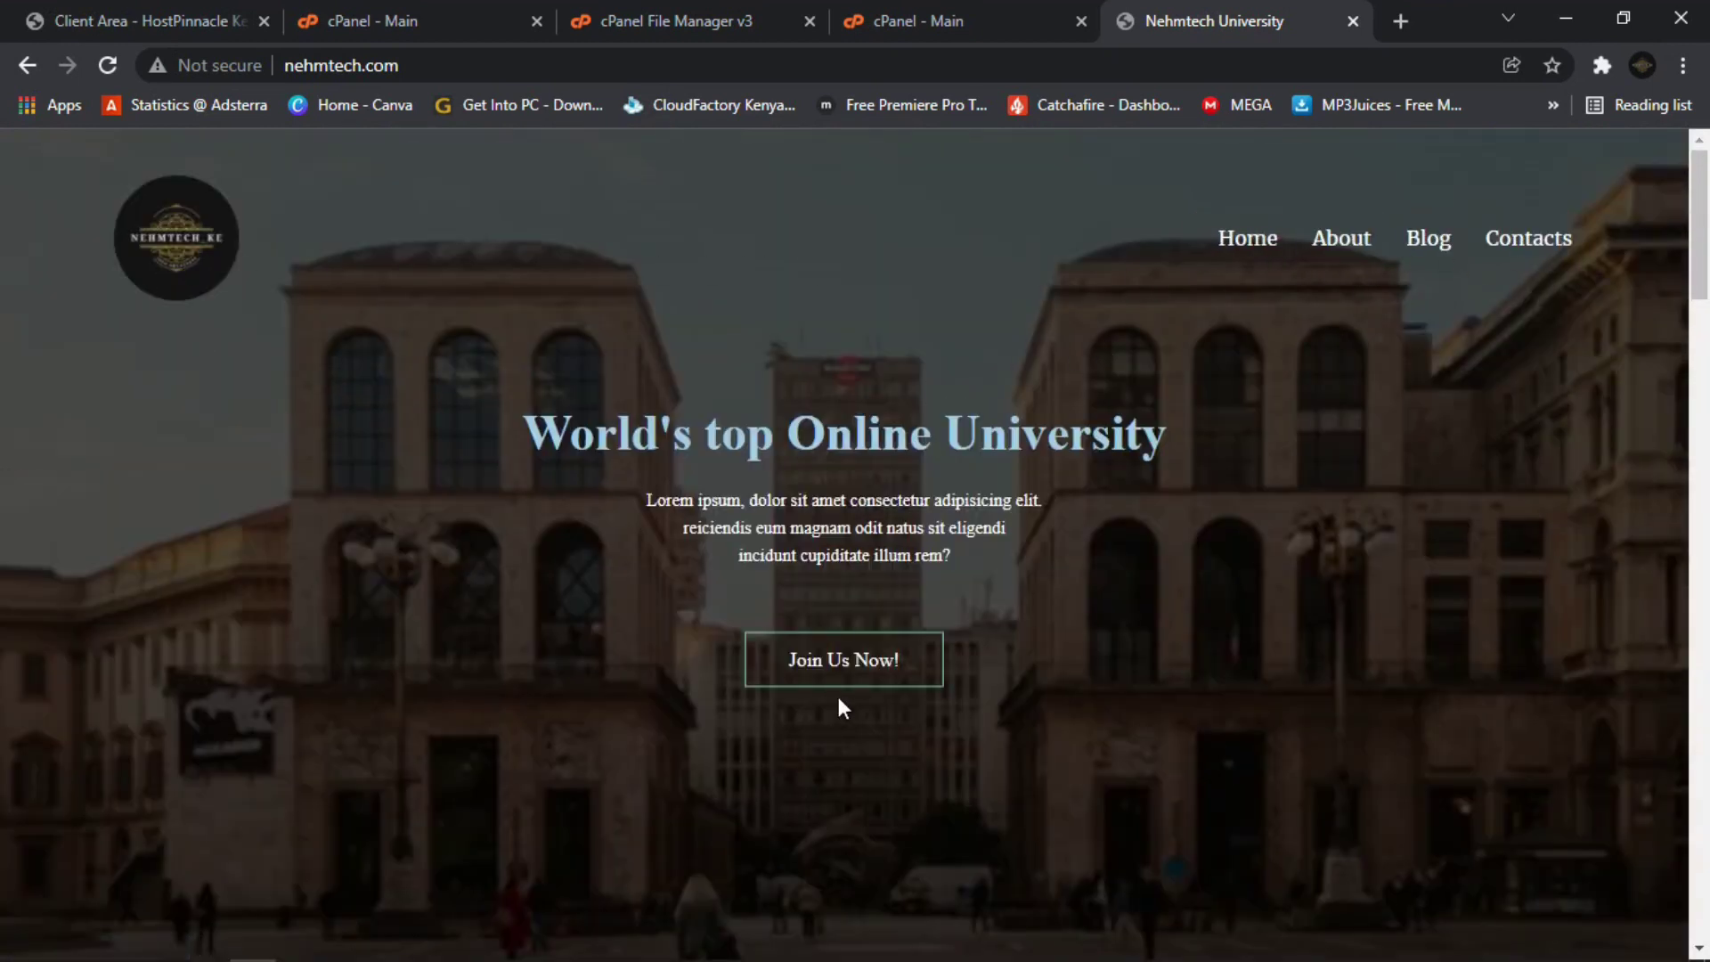
Review the rest of the homepage, from courses, mode of teaching and facilities through student testimonials to the footer, and return to its start.
scroll(855, 674, "down", 3)
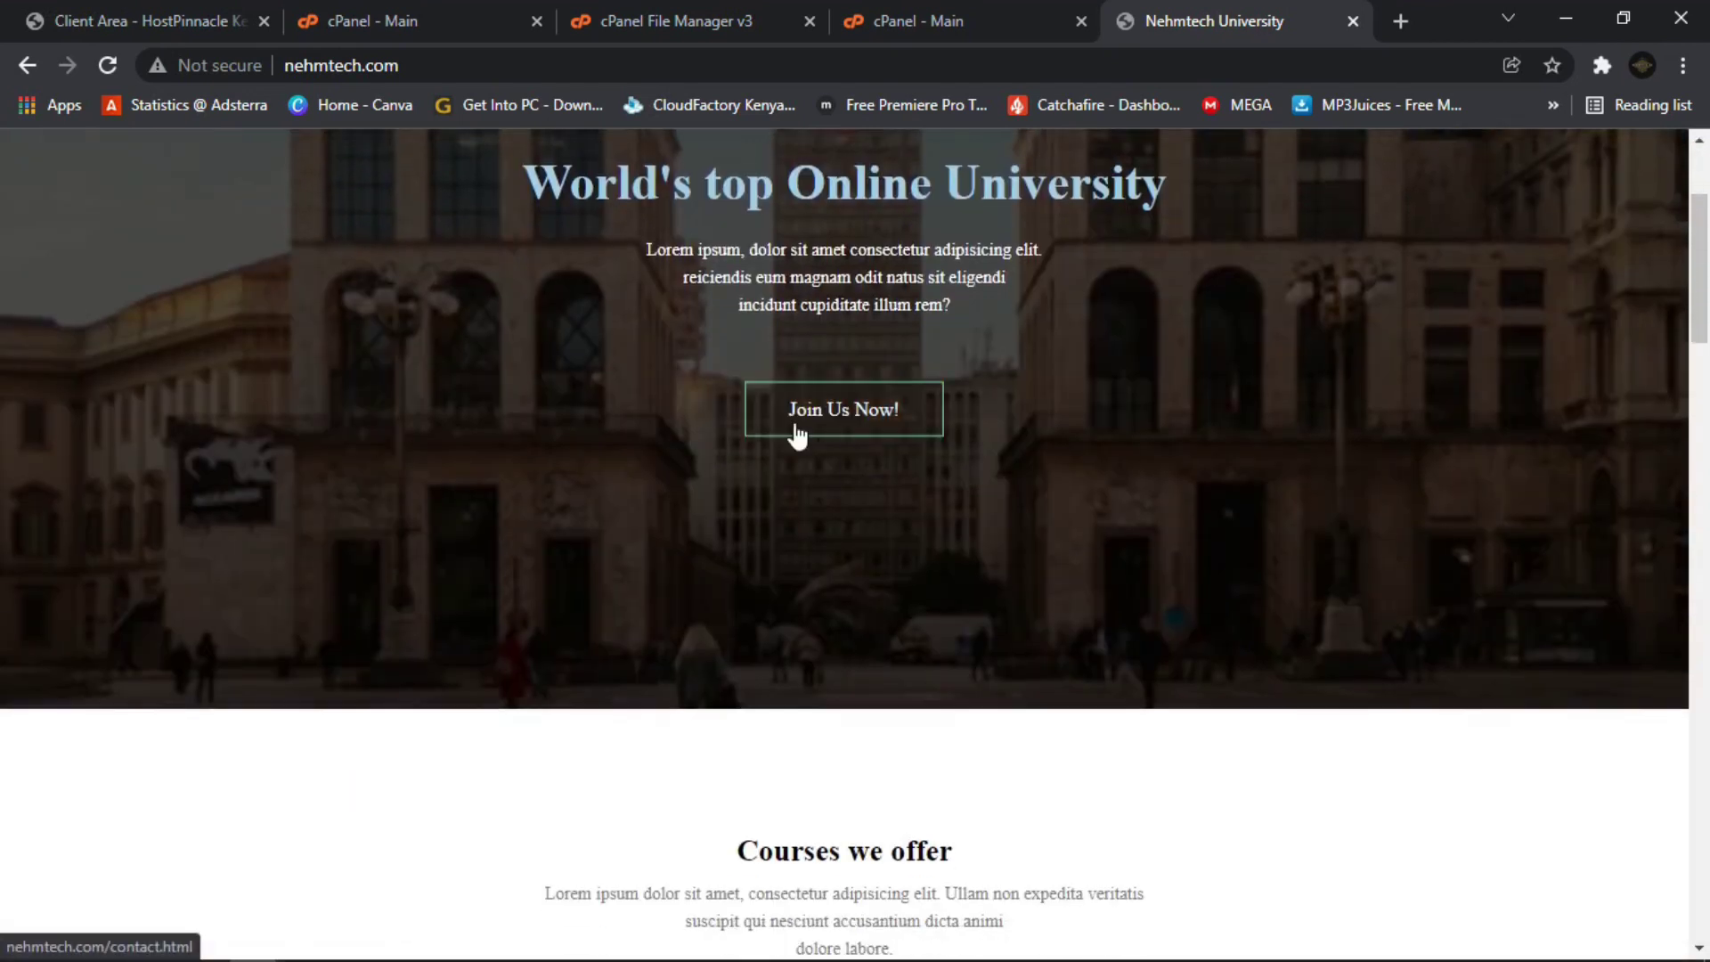
scroll(1001, 445, "down", 4)
scroll(1001, 446, "up", 2)
scroll(1001, 443, "down", 5)
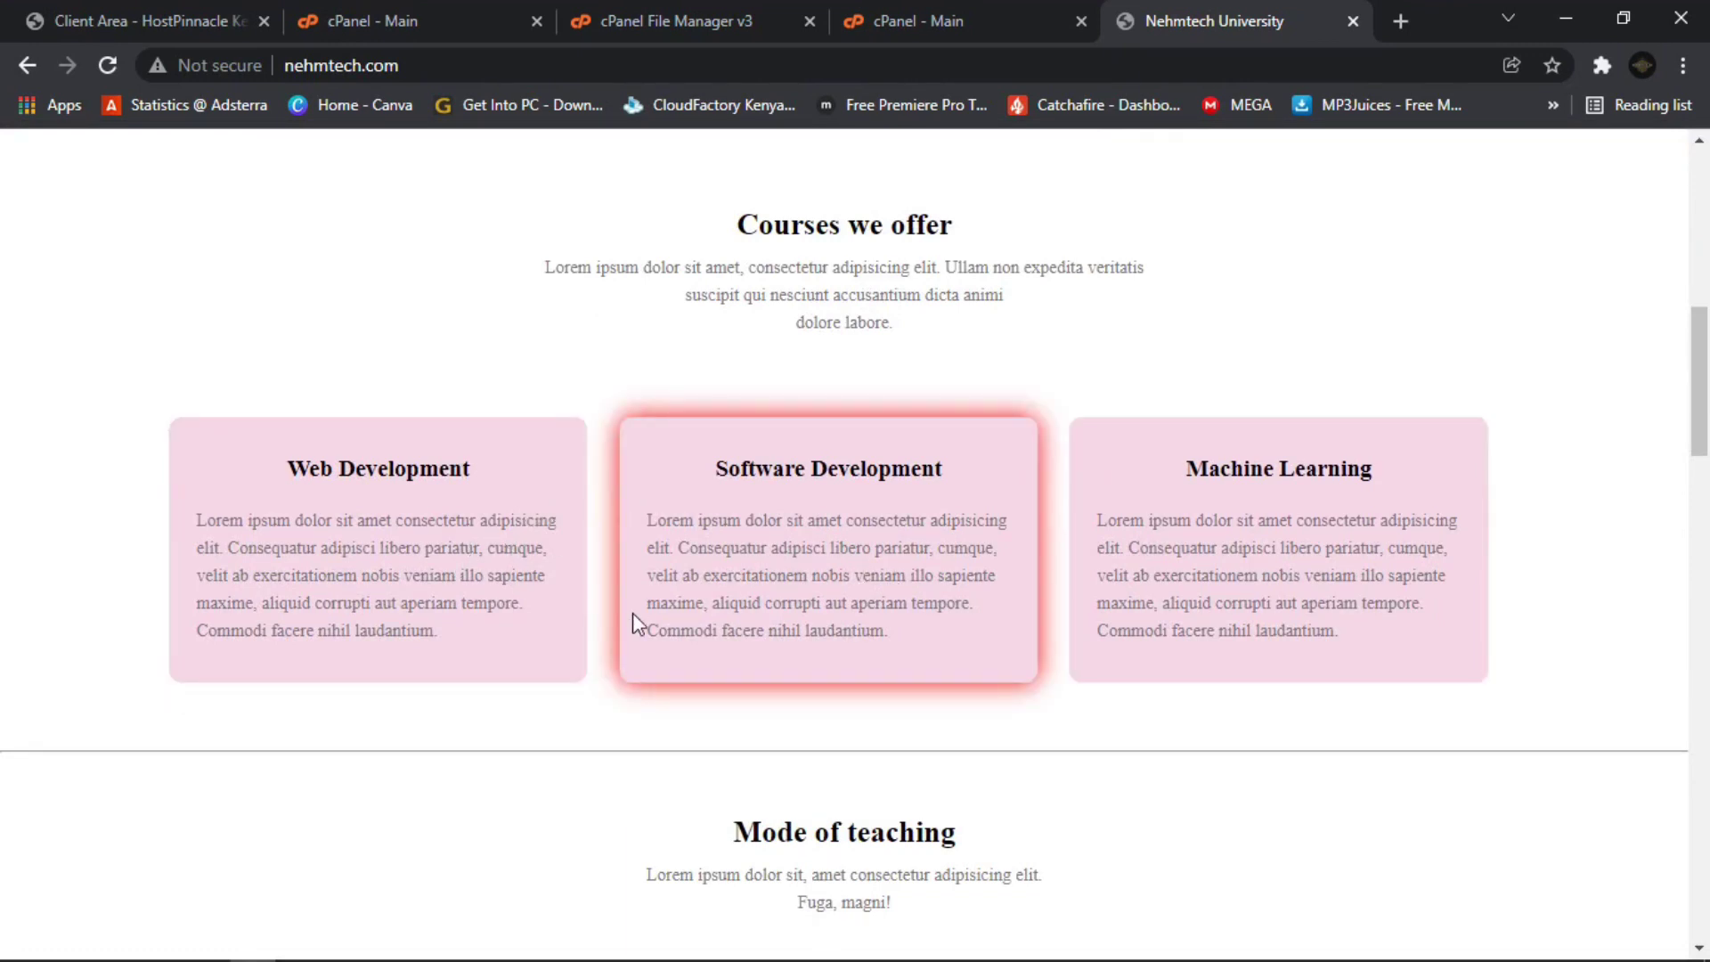
scroll(1089, 740, "down", 4)
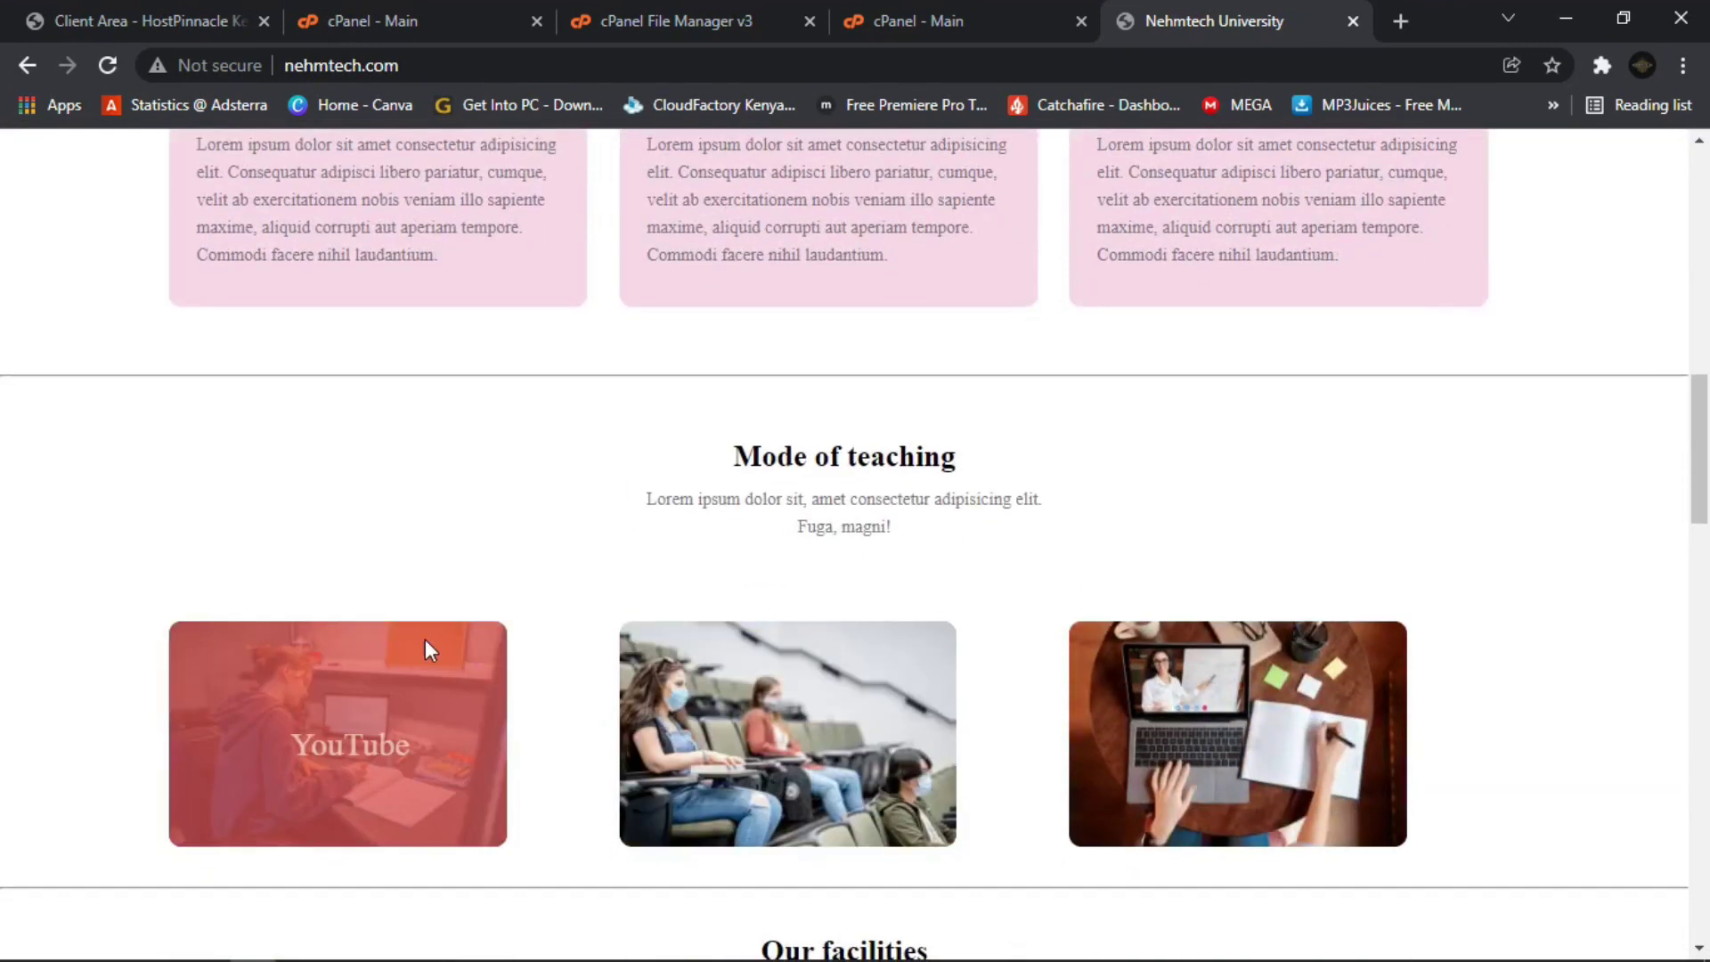
scroll(668, 573, "down", 2)
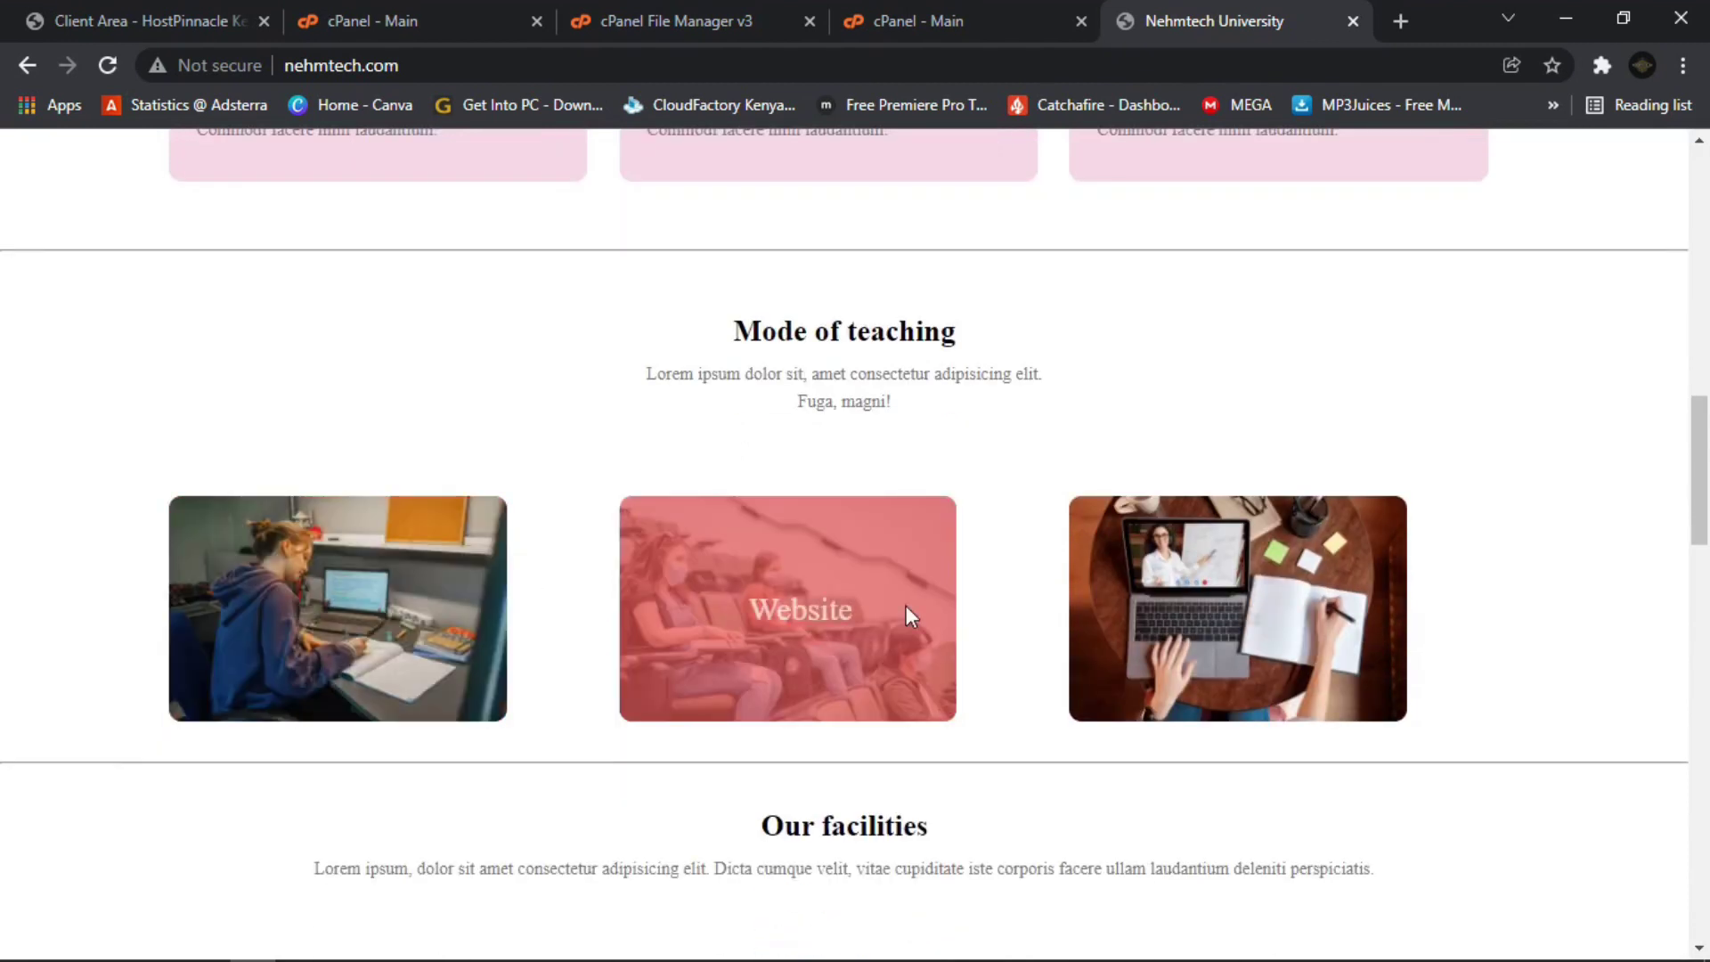
scroll(1194, 654, "down", 4)
scroll(499, 588, "down", 4)
scroll(521, 579, "up", 4)
scroll(820, 510, "down", 5)
scroll(811, 517, "down", 4)
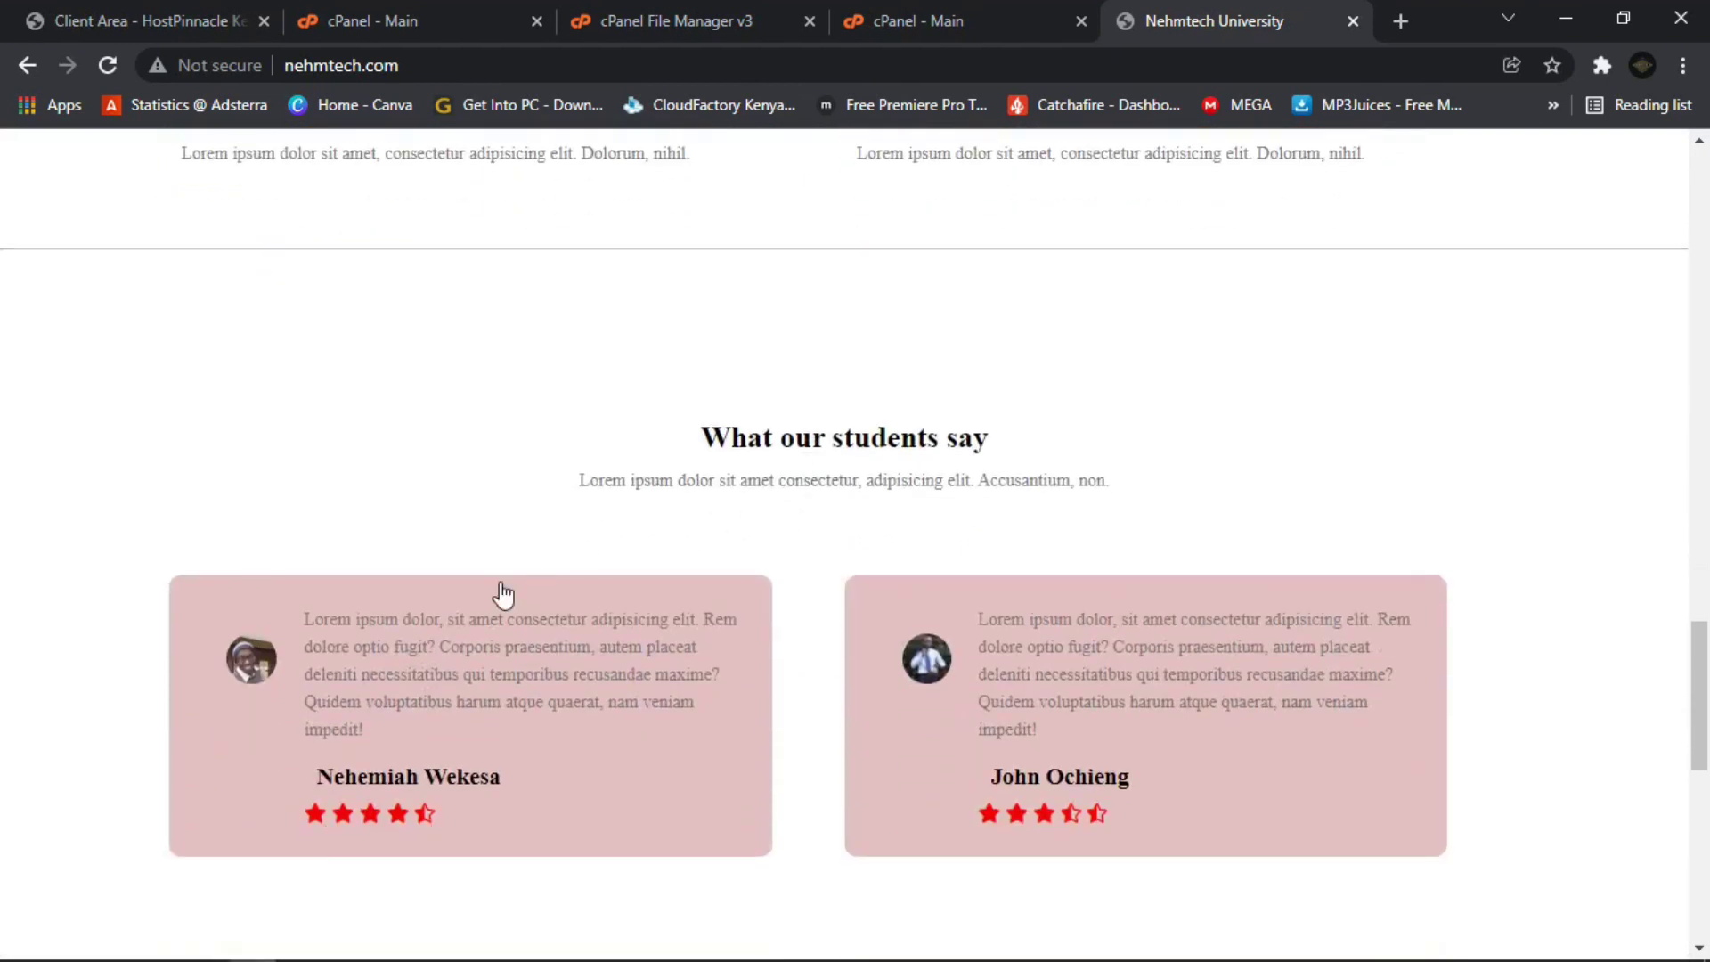
scroll(499, 606, "down", 3)
scroll(937, 539, "up", 3)
scroll(718, 561, "down", 4)
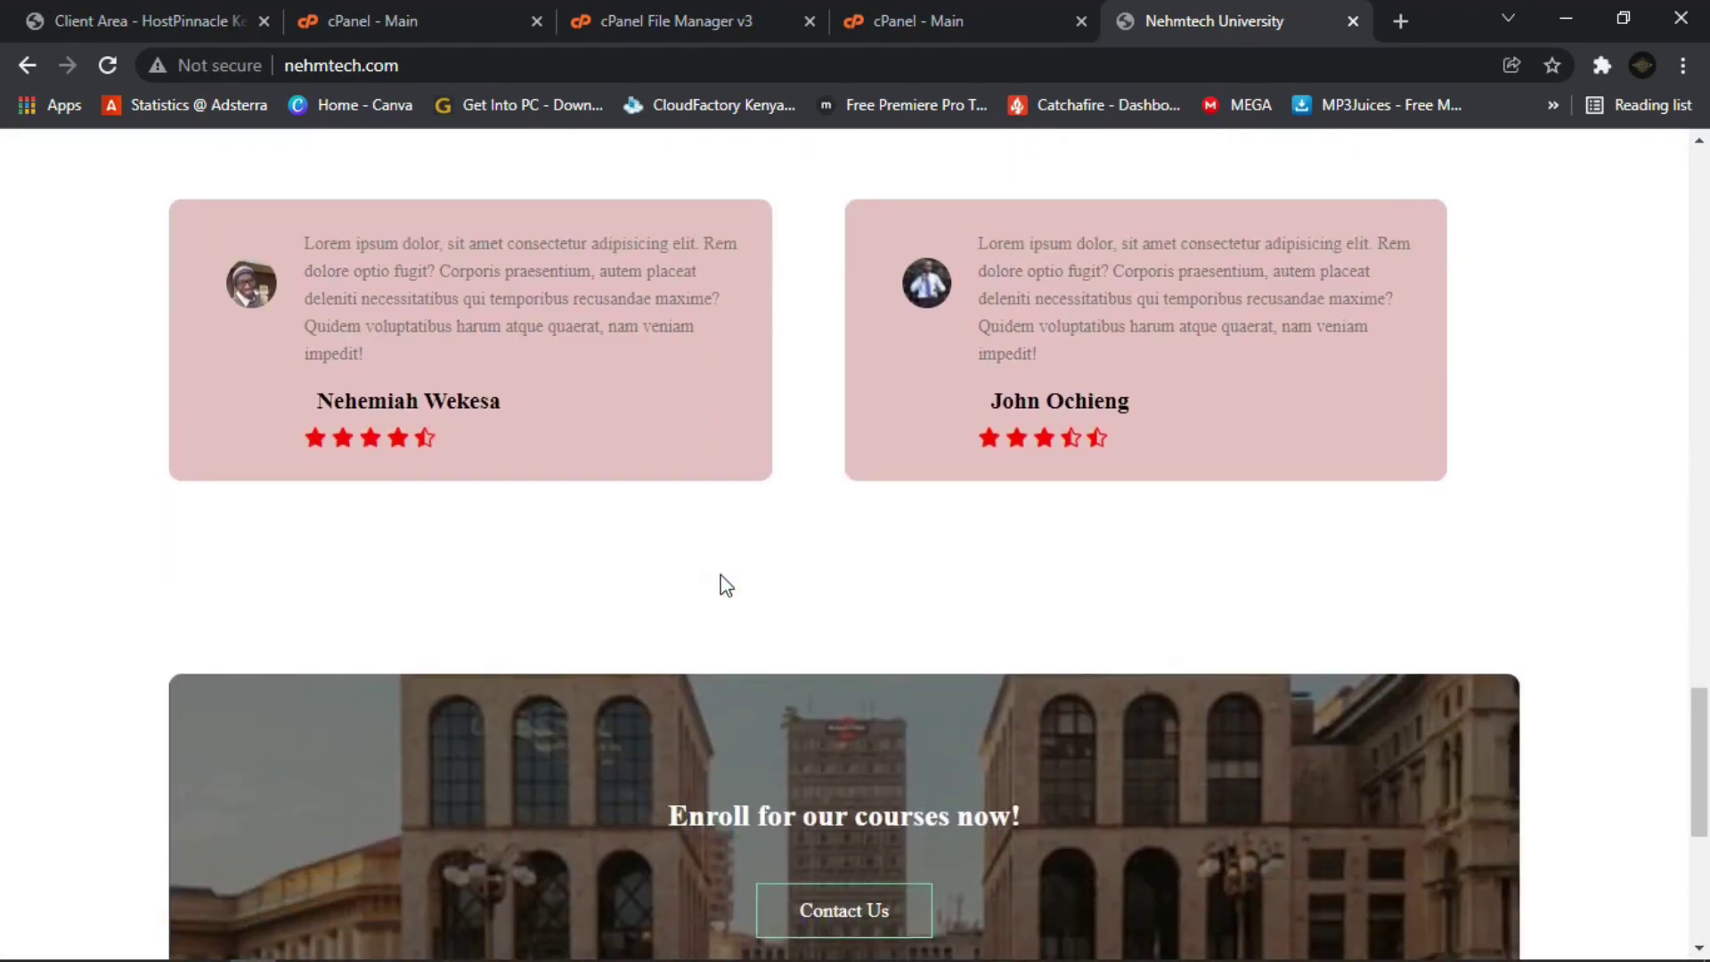
scroll(745, 552, "down", 4)
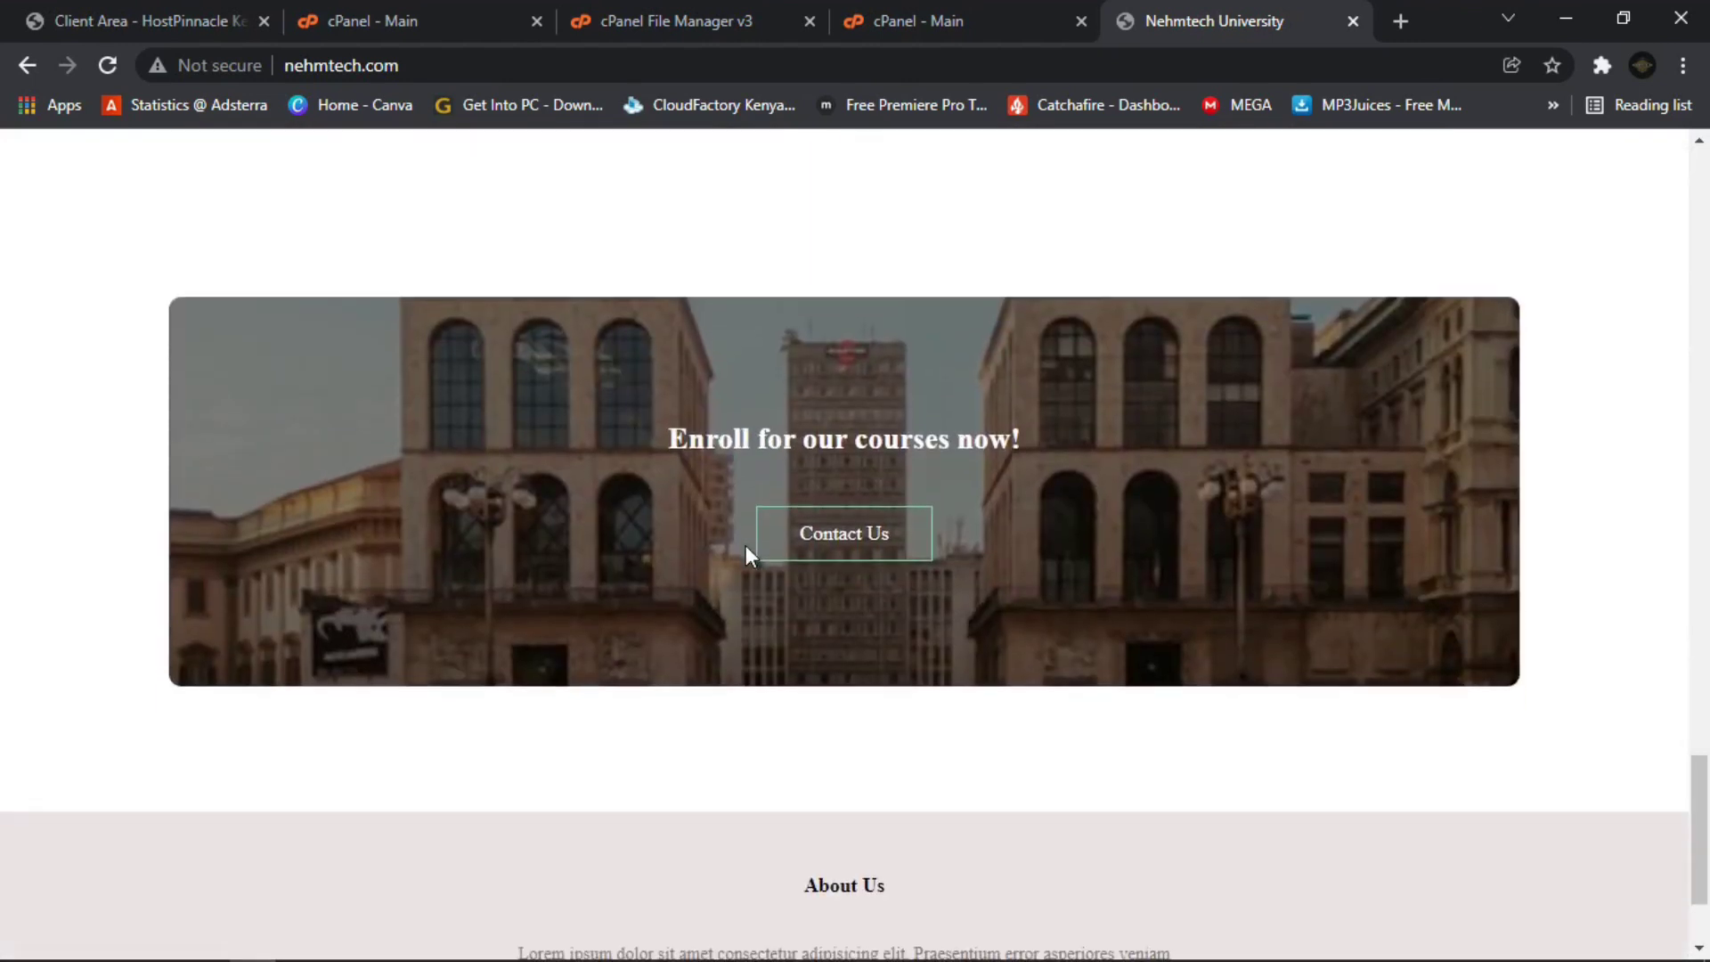
scroll(745, 547, "down", 2)
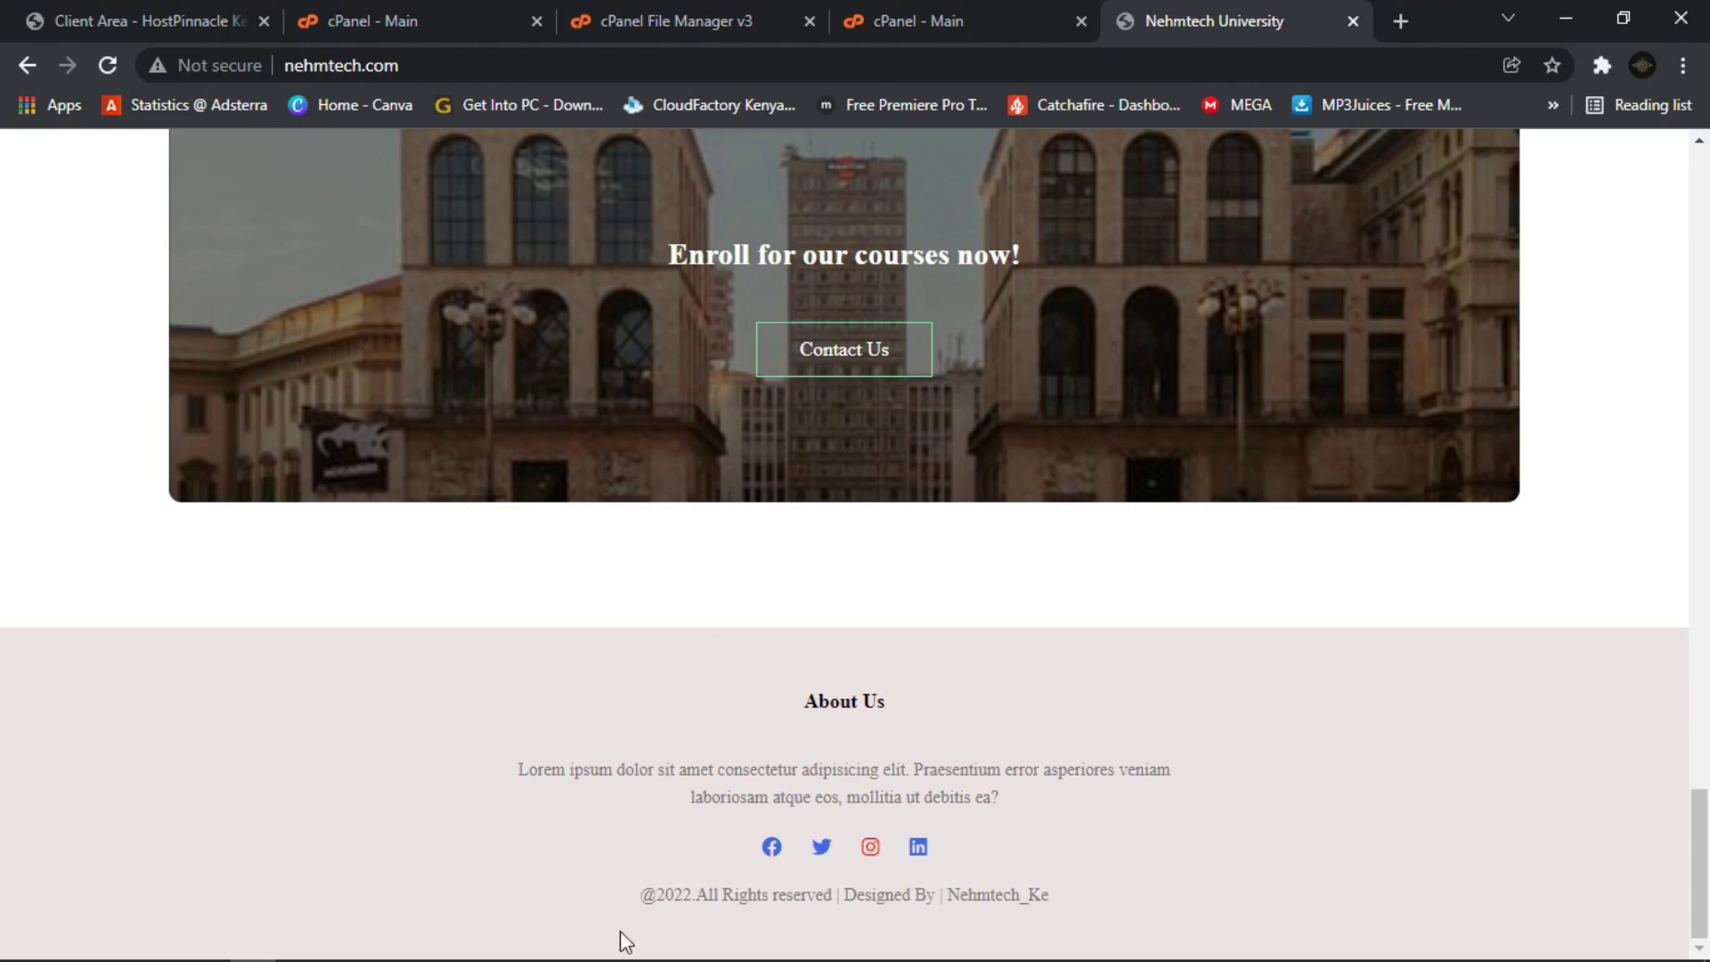
scroll(816, 773, "up", 6)
scroll(816, 772, "up", 8)
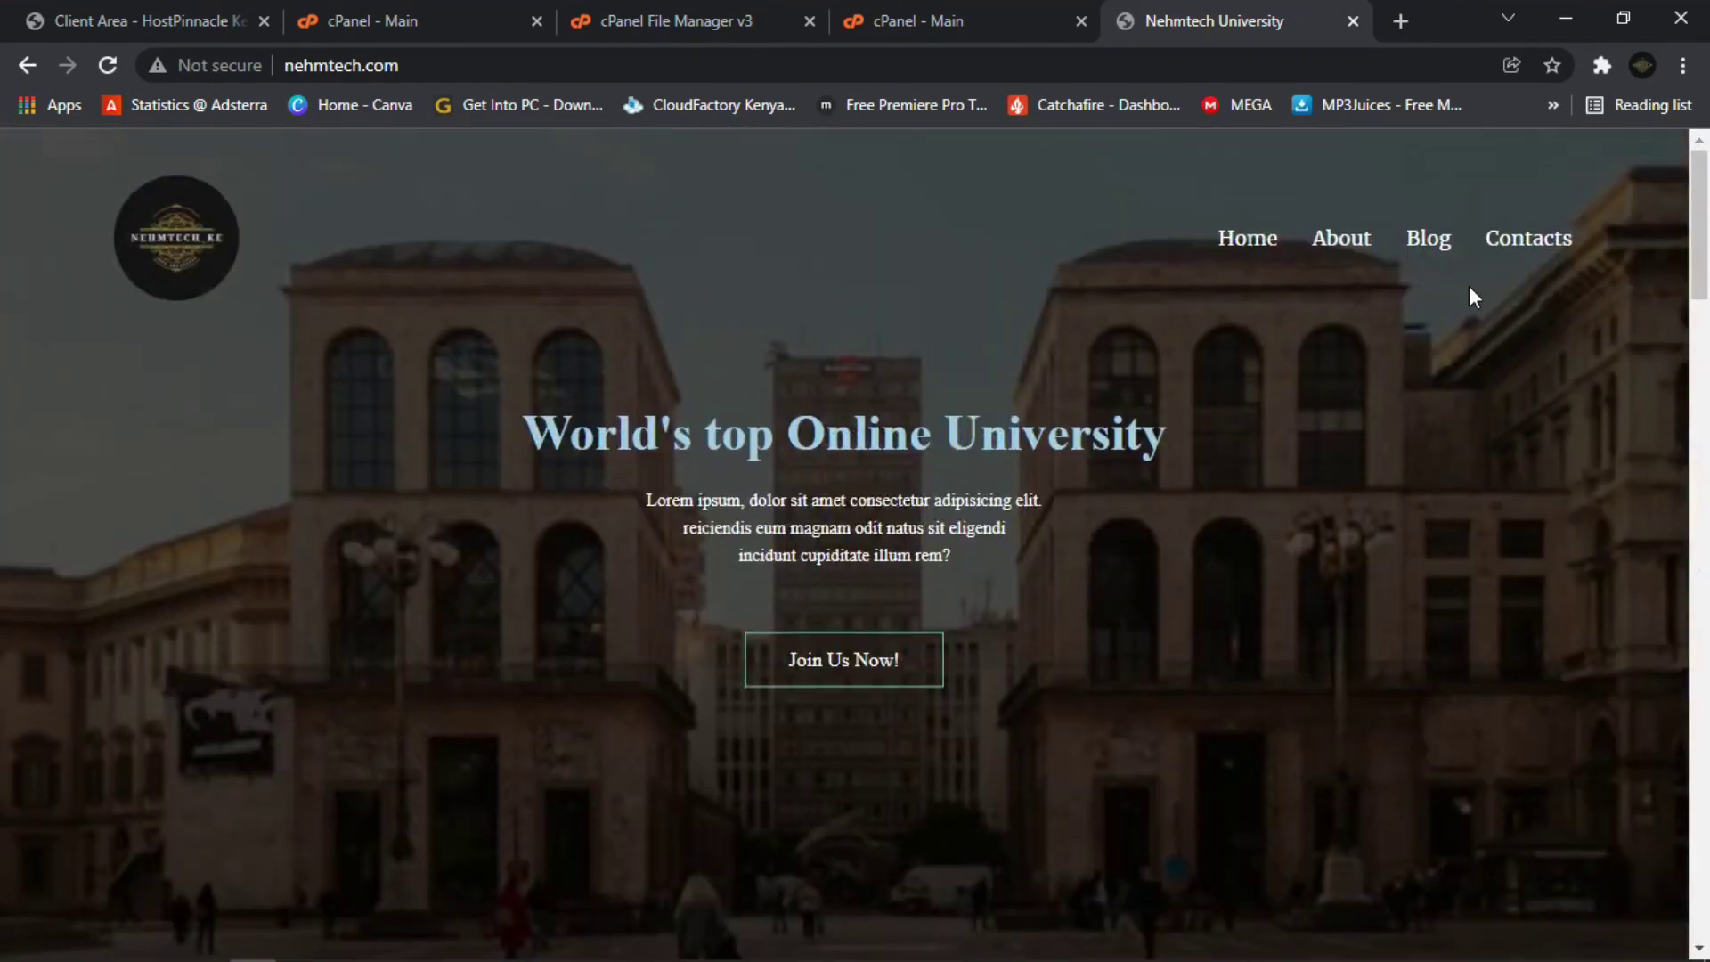
Open the site's Blog page and look through all of its content.
left_click(1423, 247)
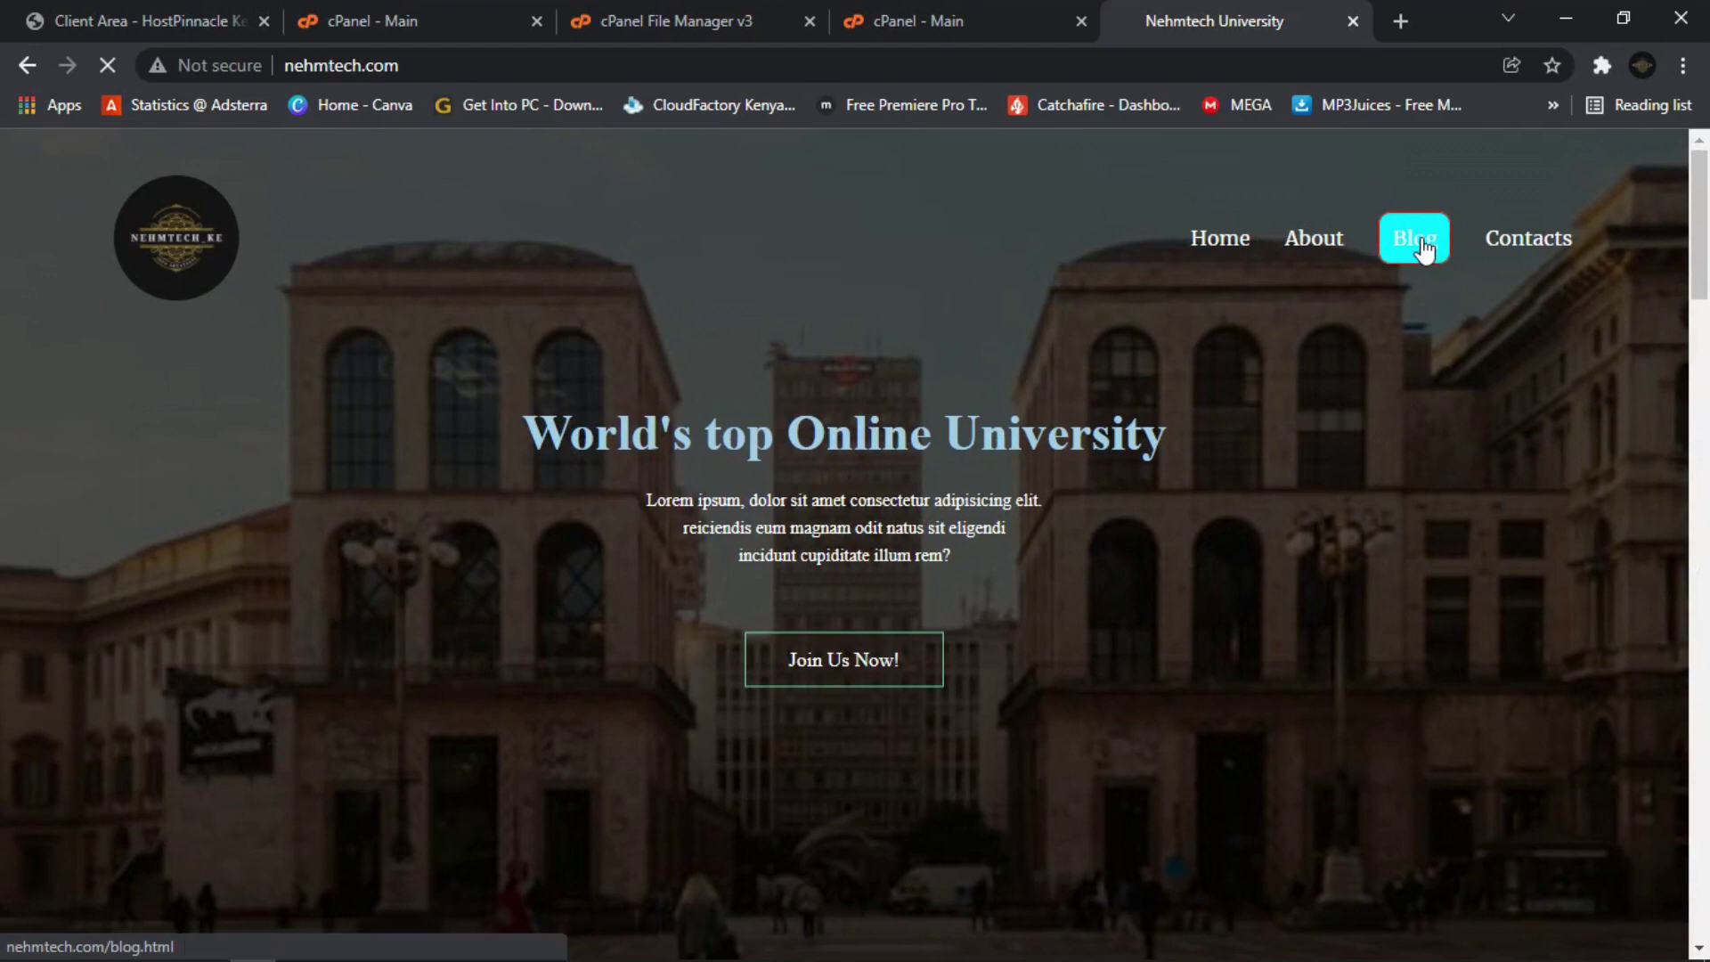
scroll(1190, 452, "down", 5)
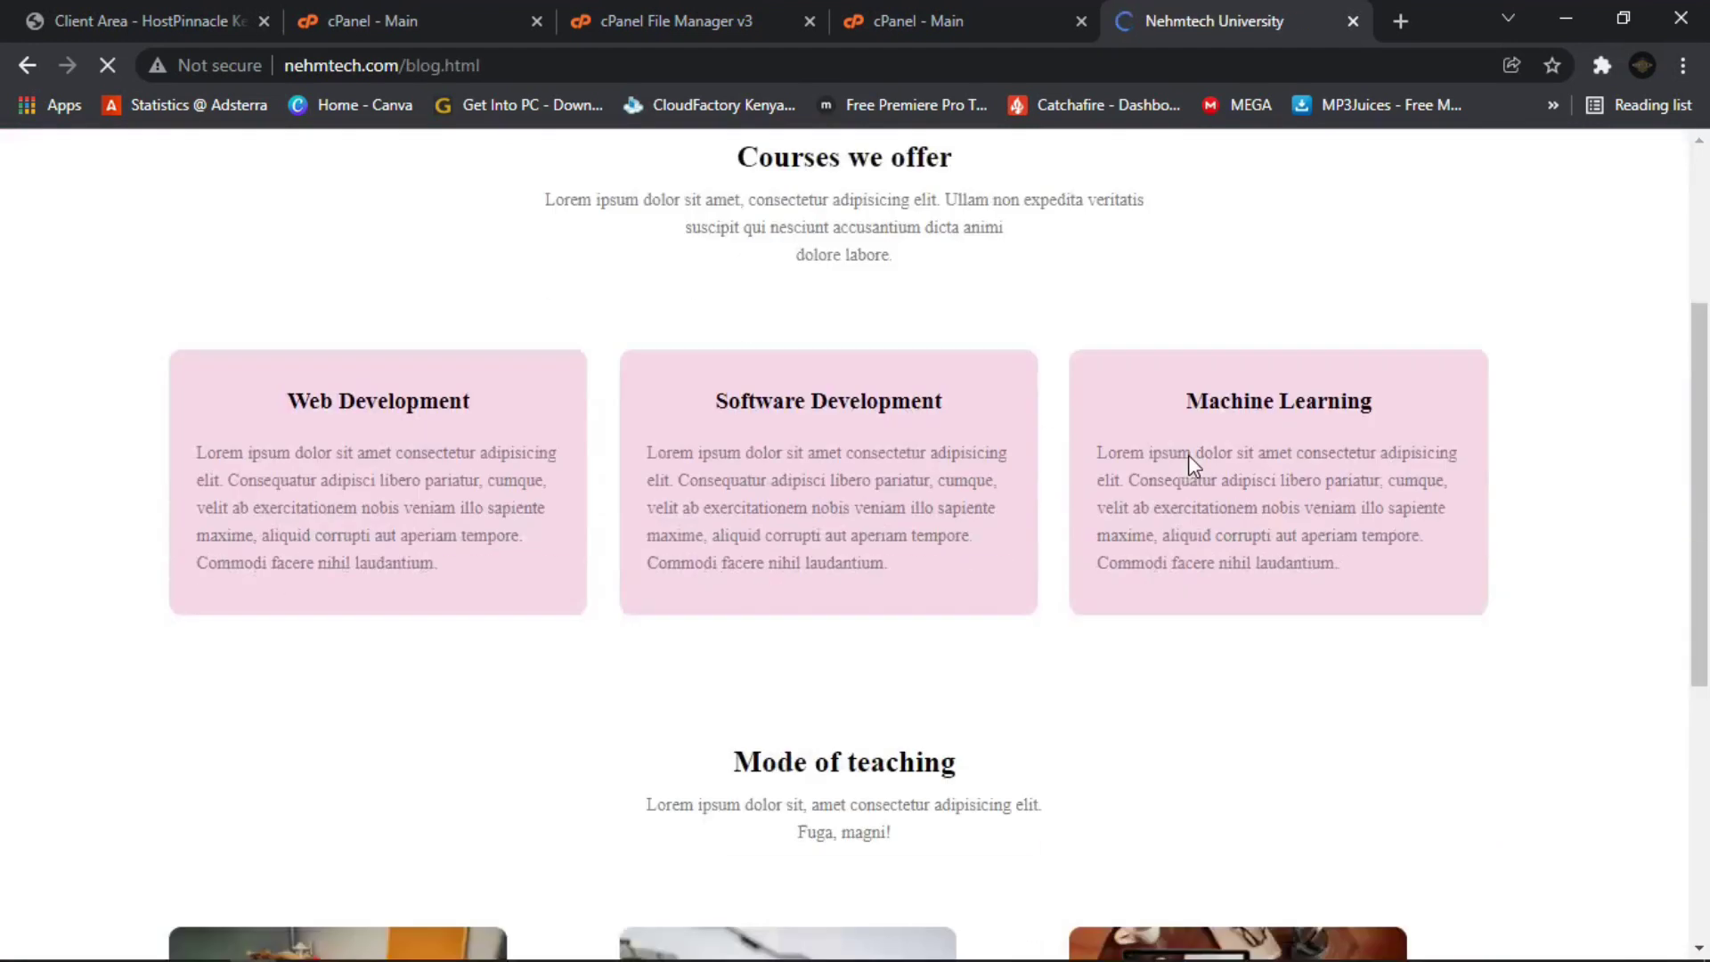
scroll(1189, 455, "down", 6)
scroll(1186, 463, "up", 10)
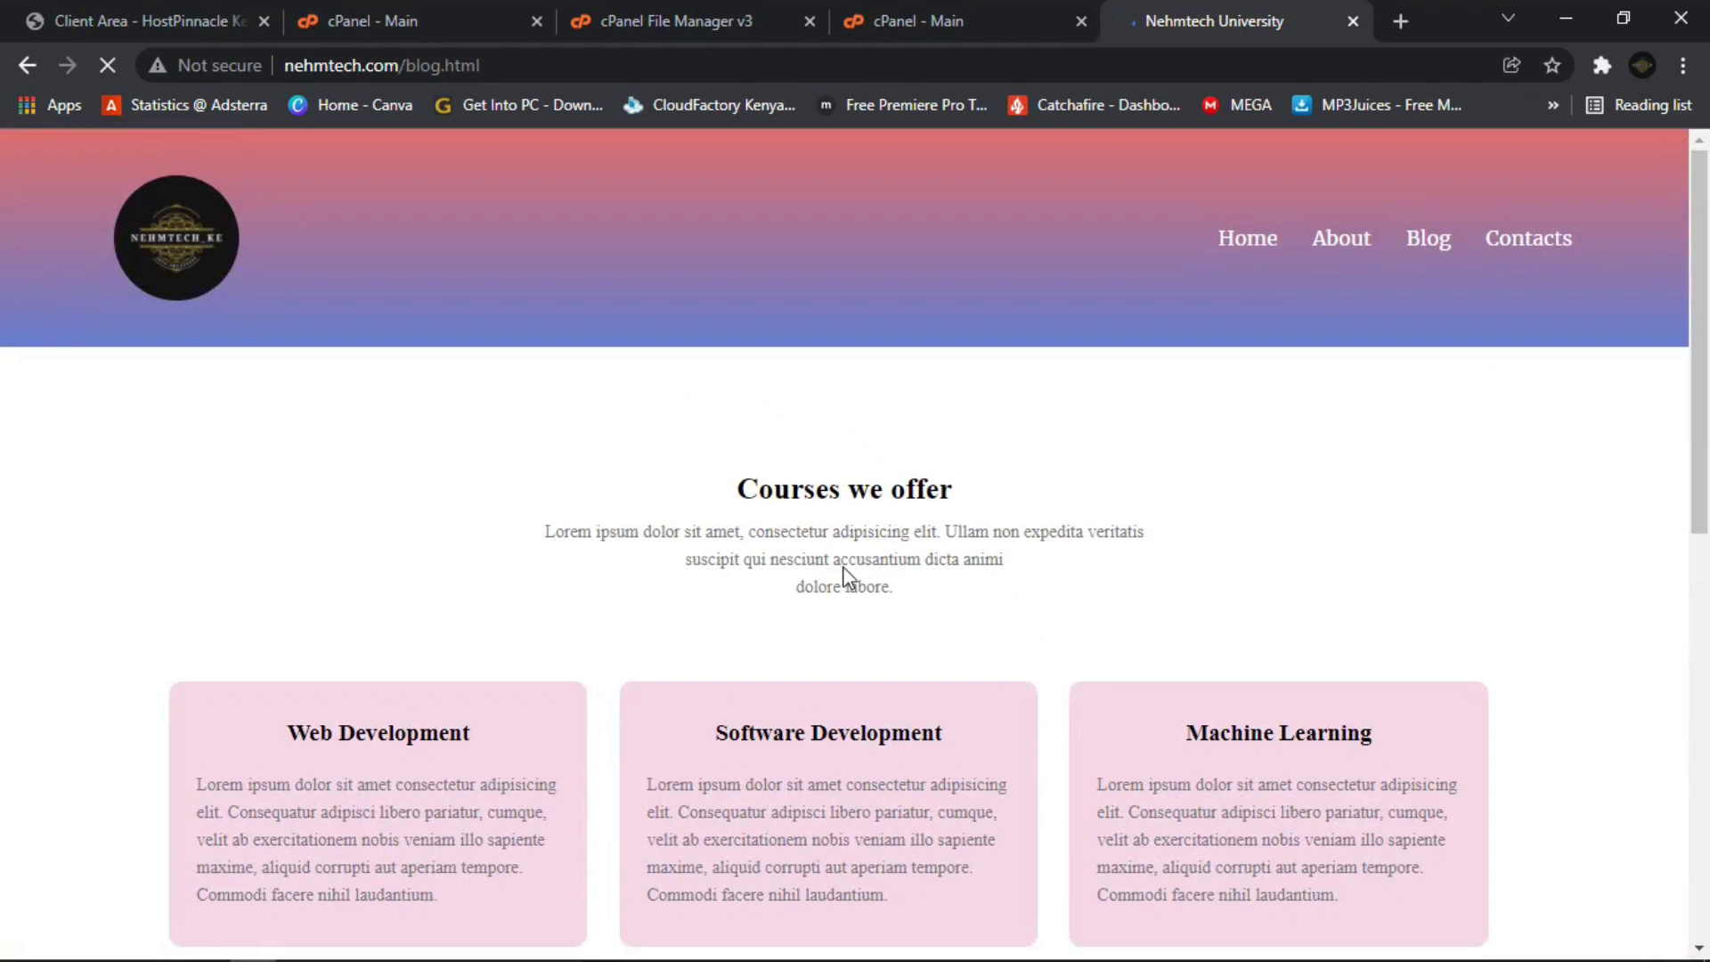
scroll(989, 659, "down", 3)
scroll(993, 623, "up", 3)
Look through the site's About page and go on to the Contacts page.
left_click(1317, 257)
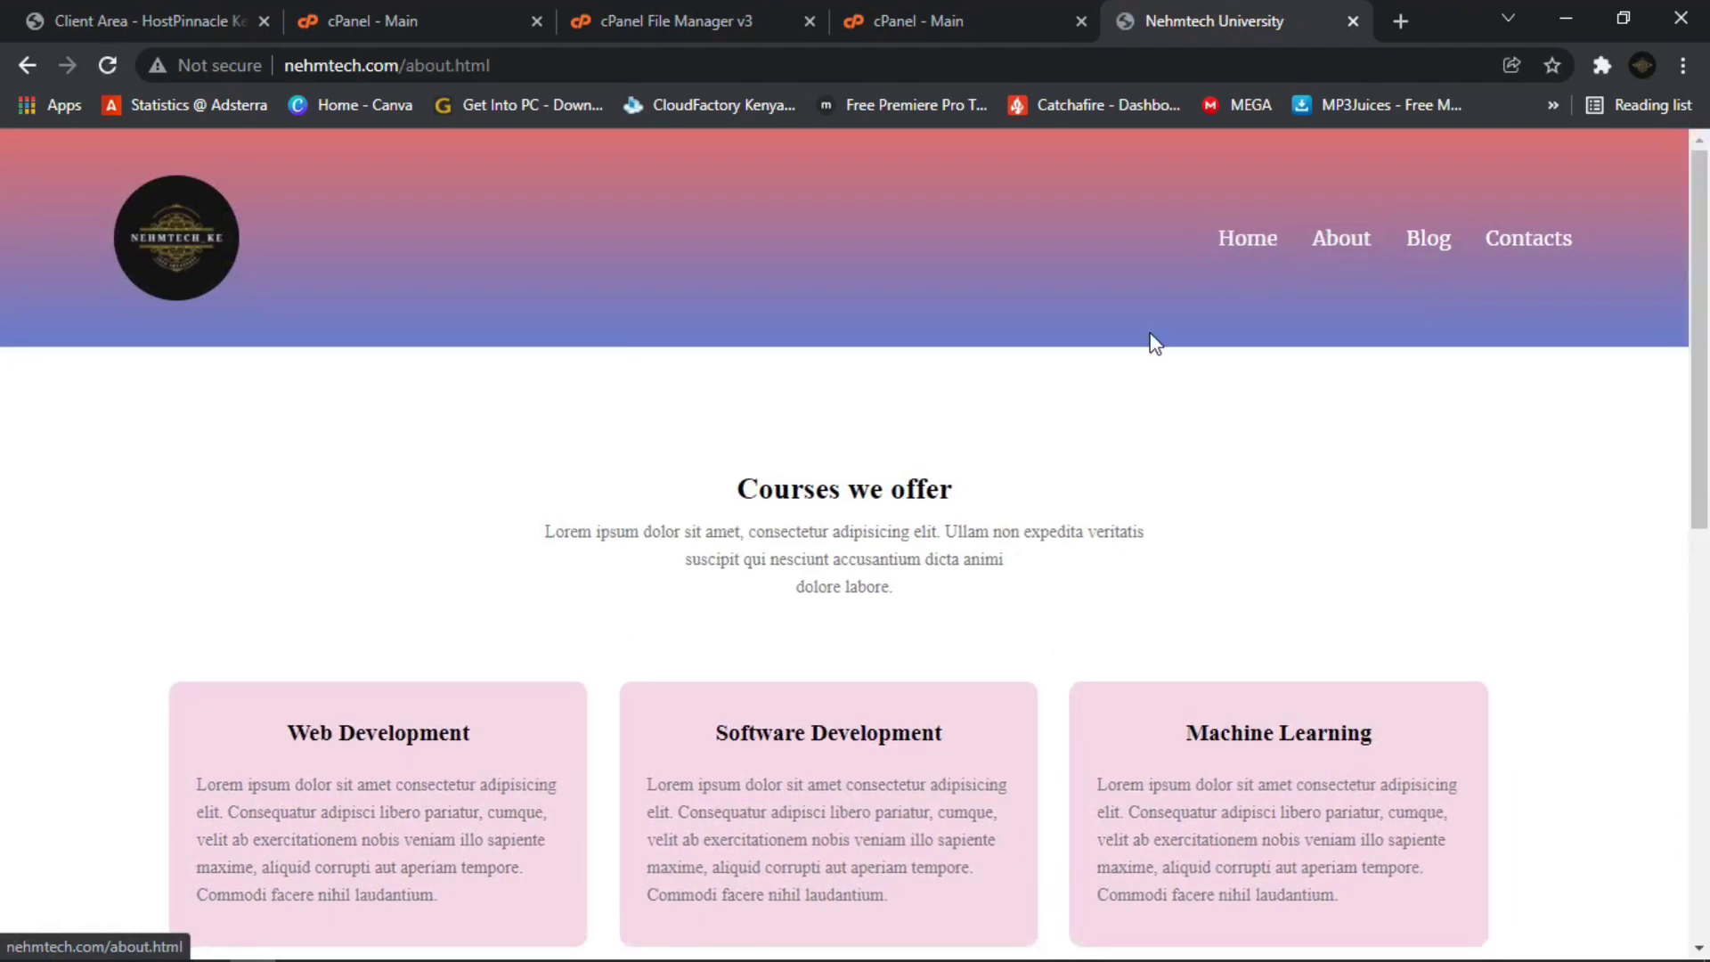
scroll(1056, 393, "down", 10)
scroll(1055, 397, "up", 3)
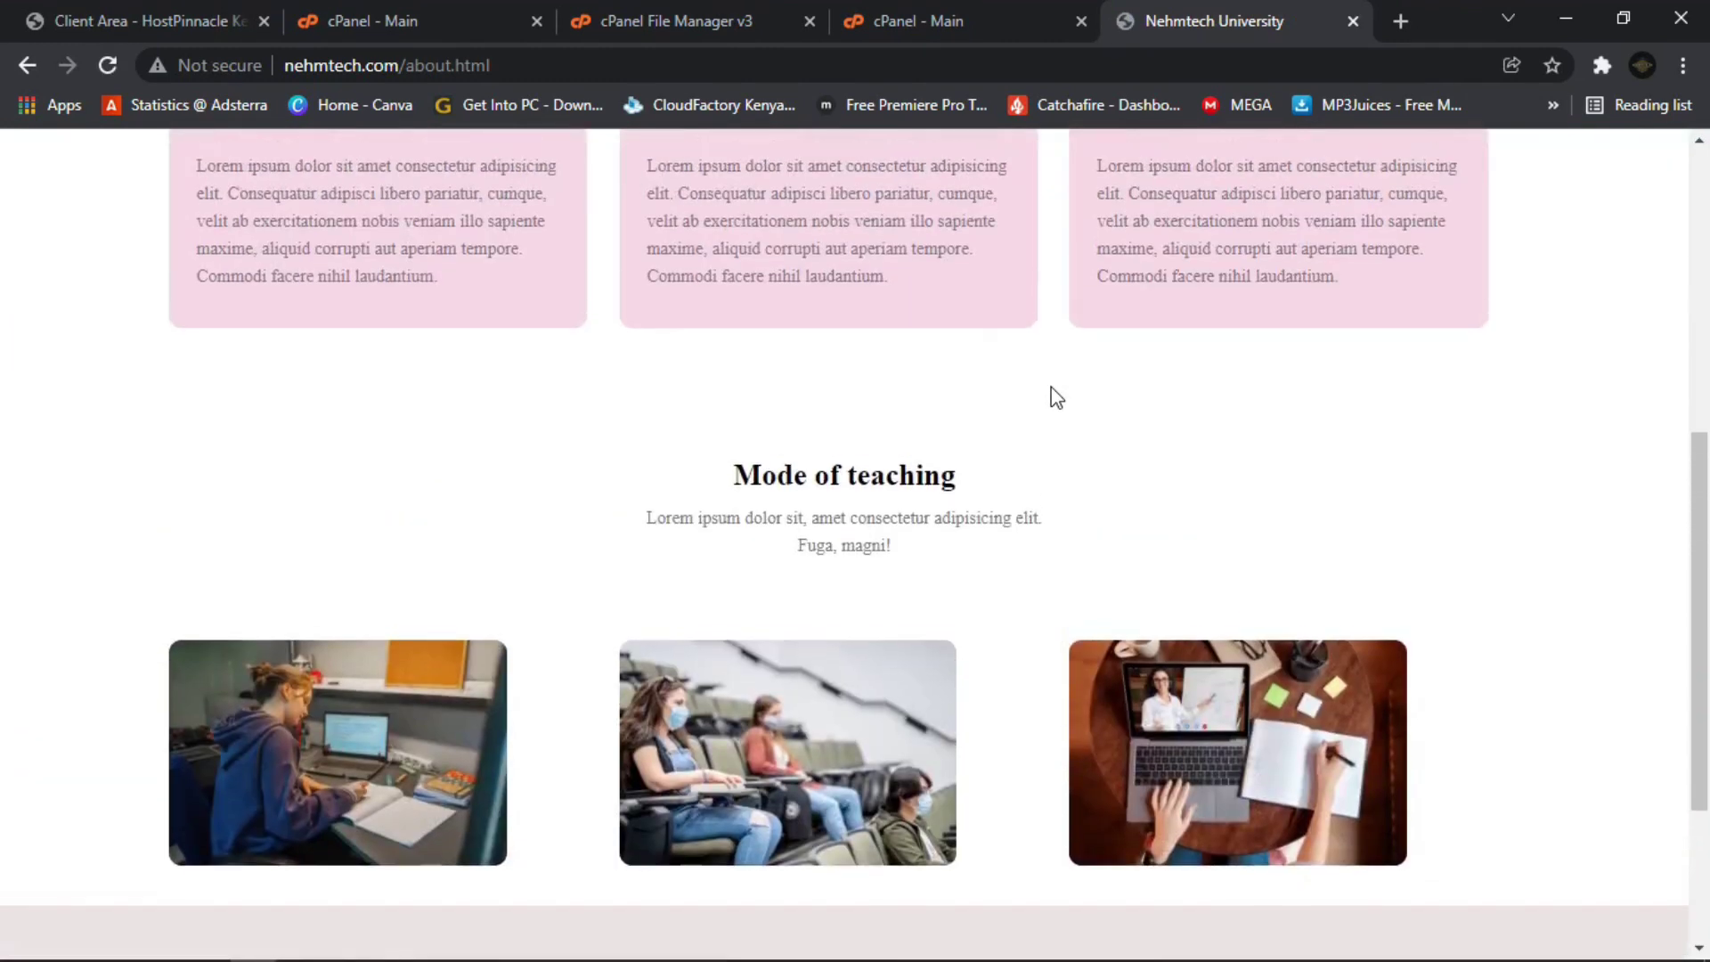
scroll(1055, 394, "up", 7)
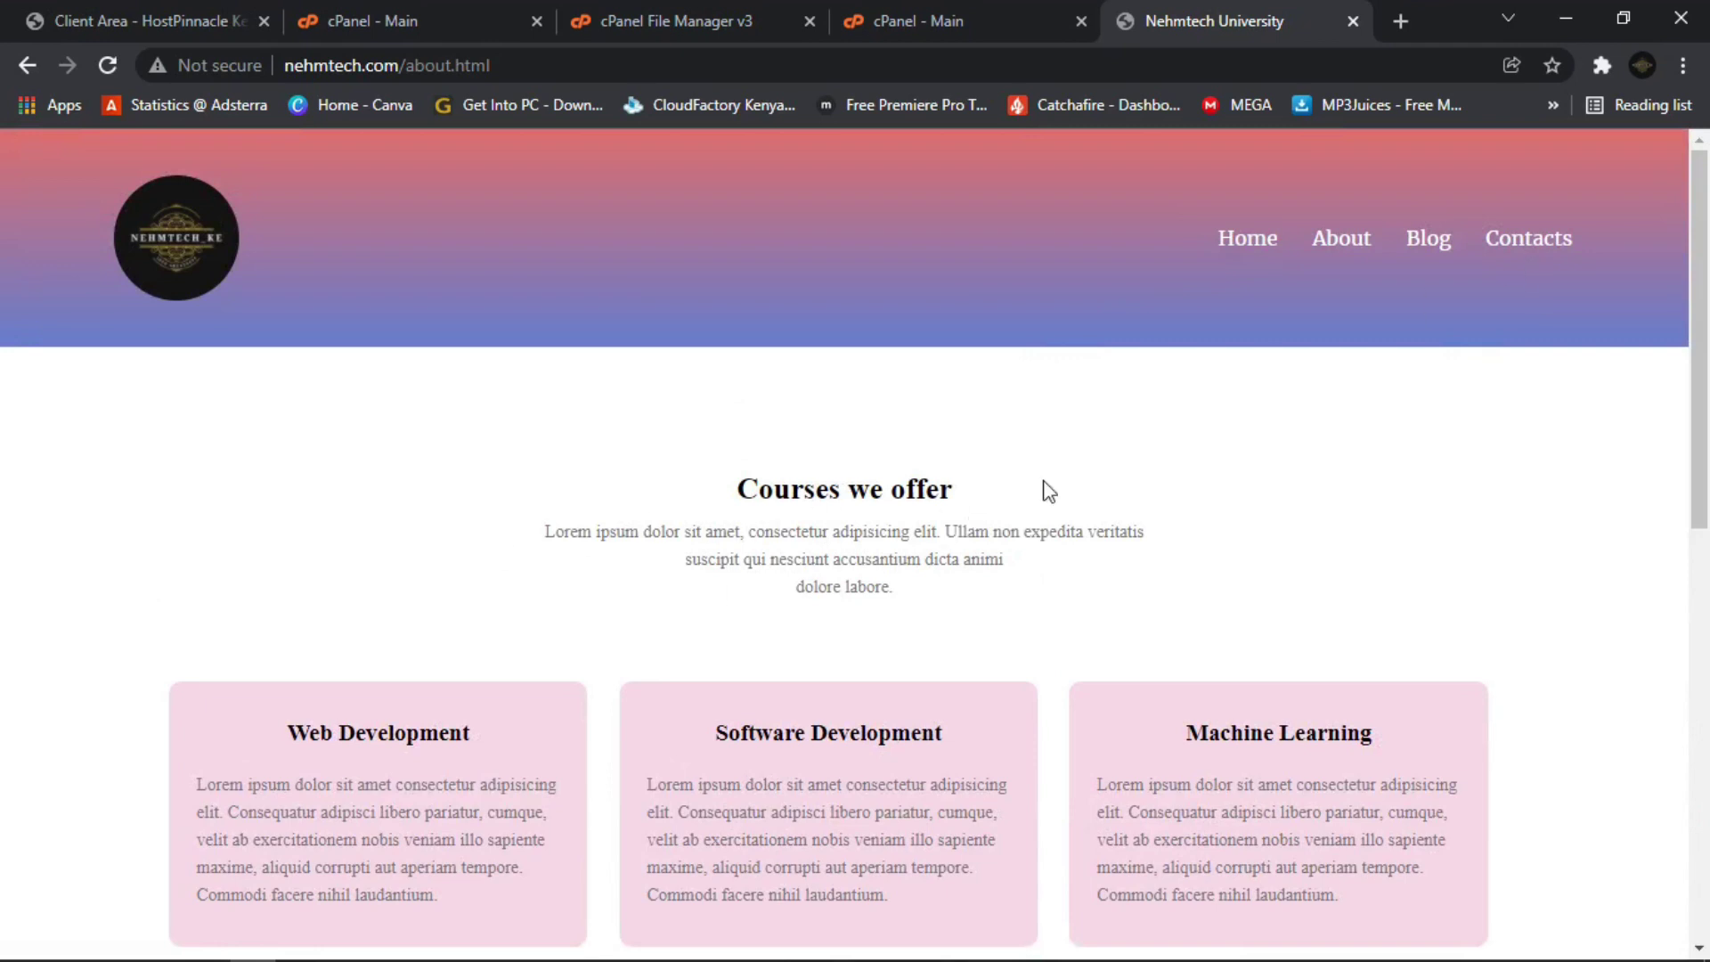
left_click(1544, 250)
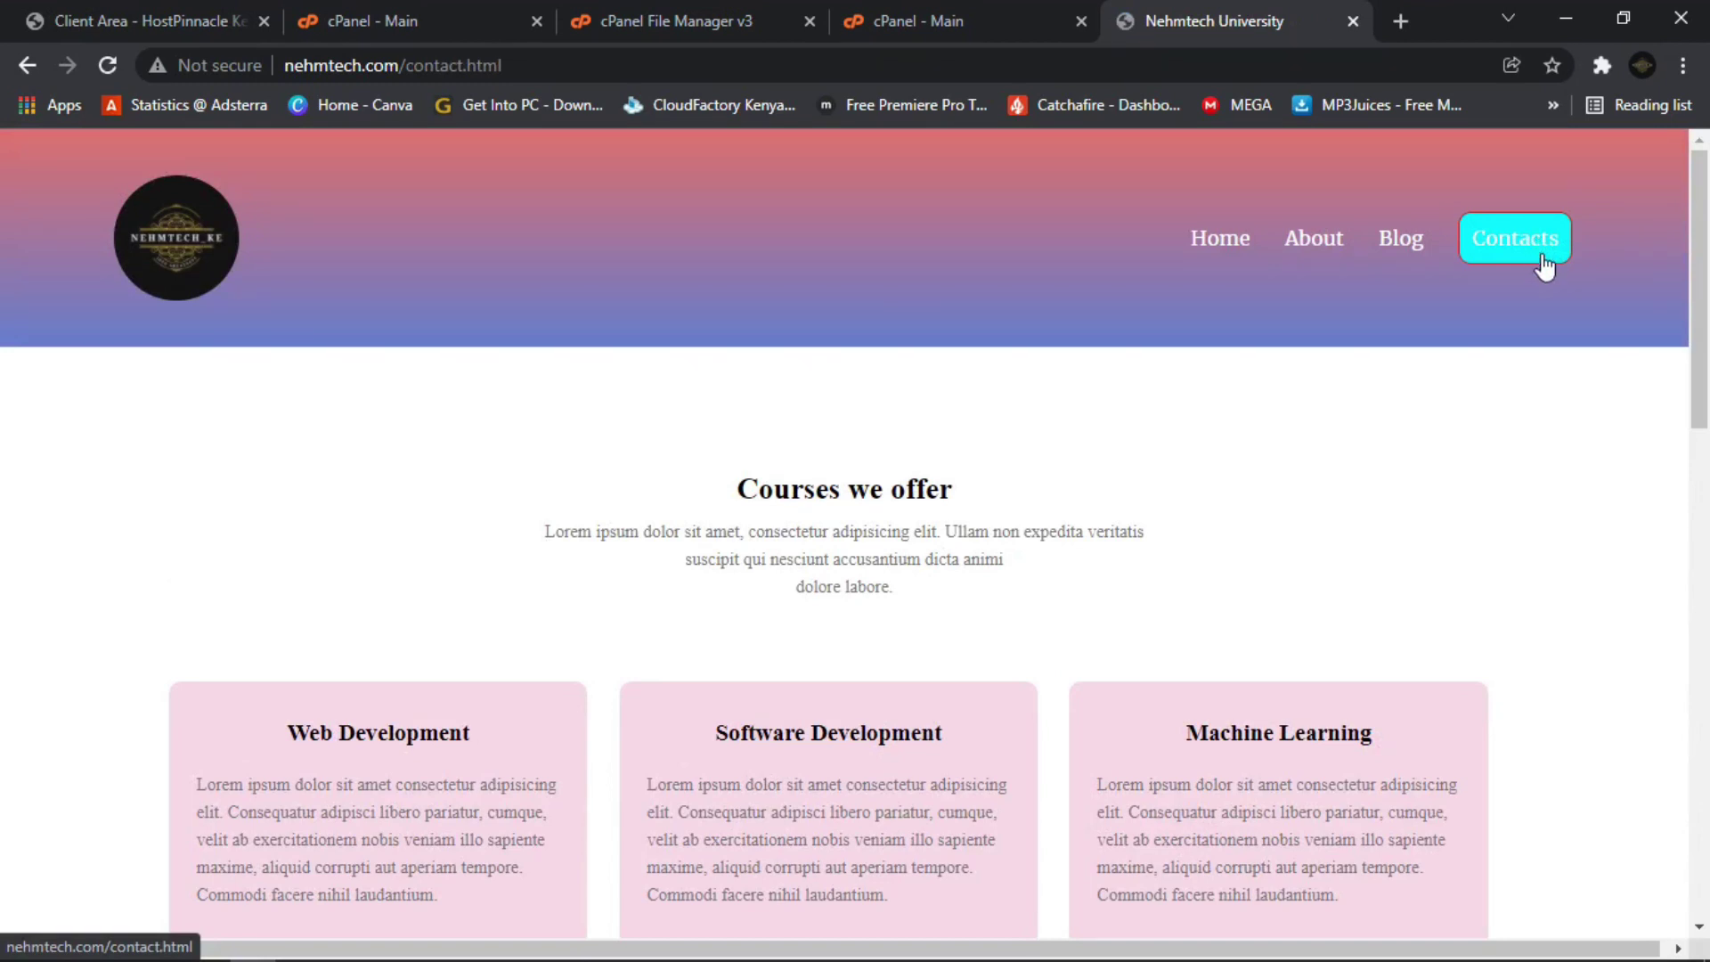
Look through the live Contacts page, including its contact form, try the First Name field, and return to the page's start.
left_click(1538, 257)
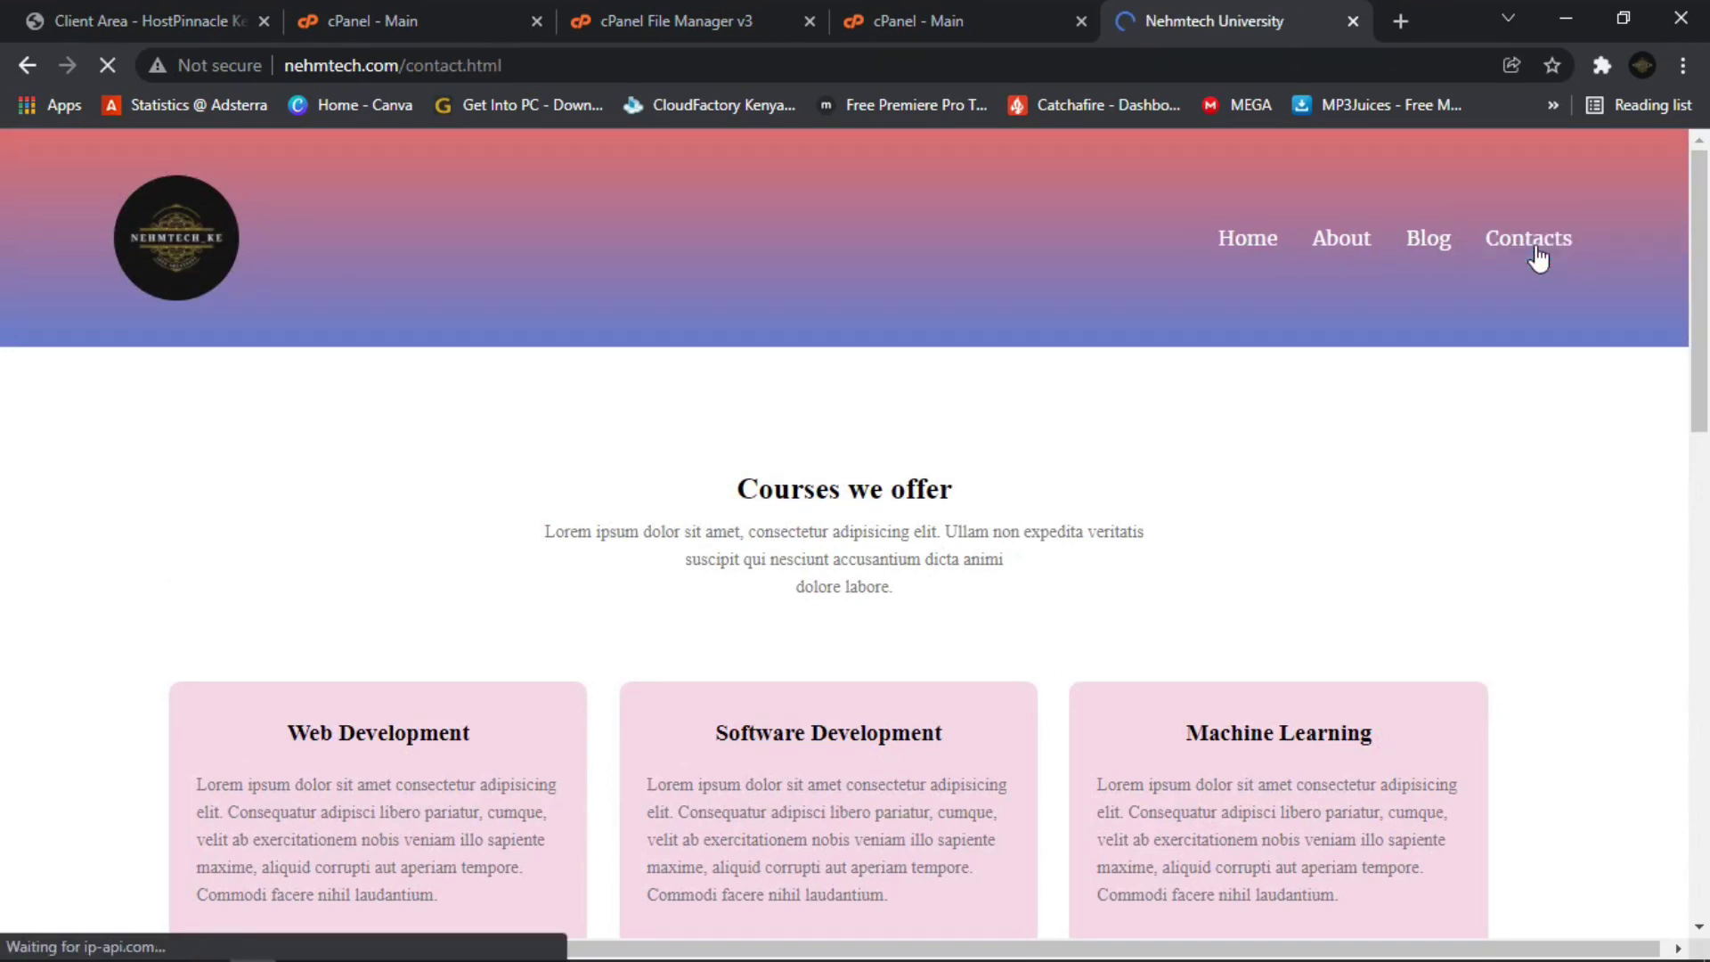
scroll(1407, 357, "down", 5)
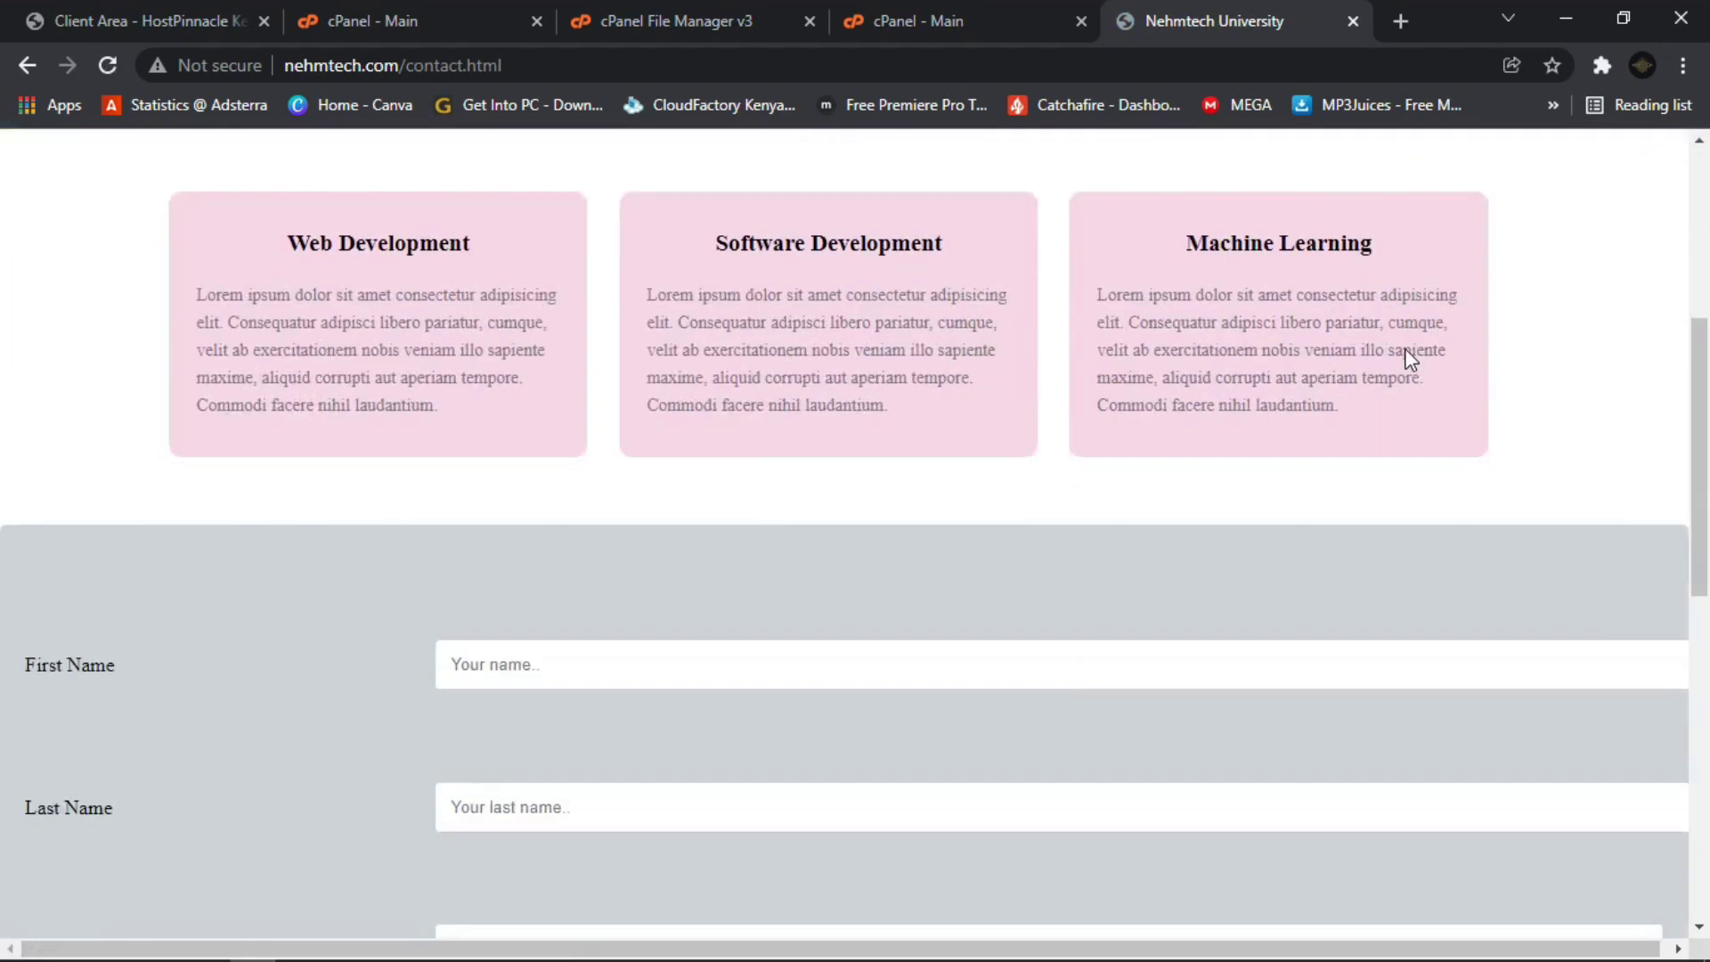
scroll(1407, 351, "down", 10)
scroll(1407, 351, "up", 6)
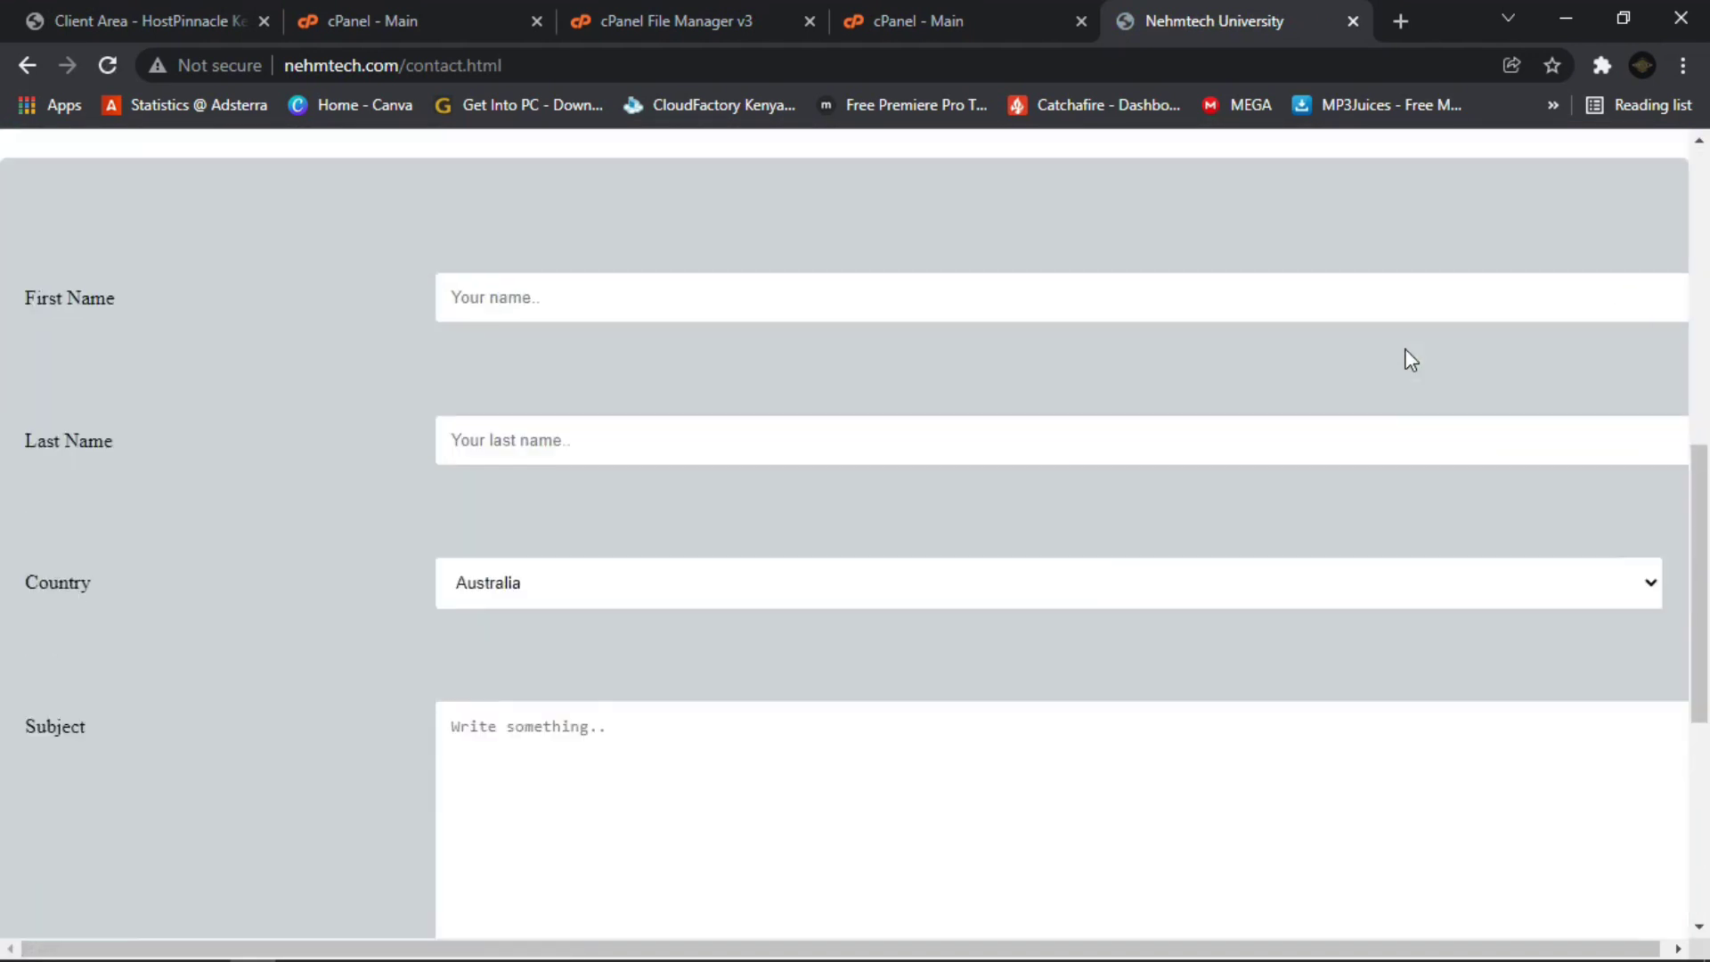
scroll(1404, 349, "up", 2)
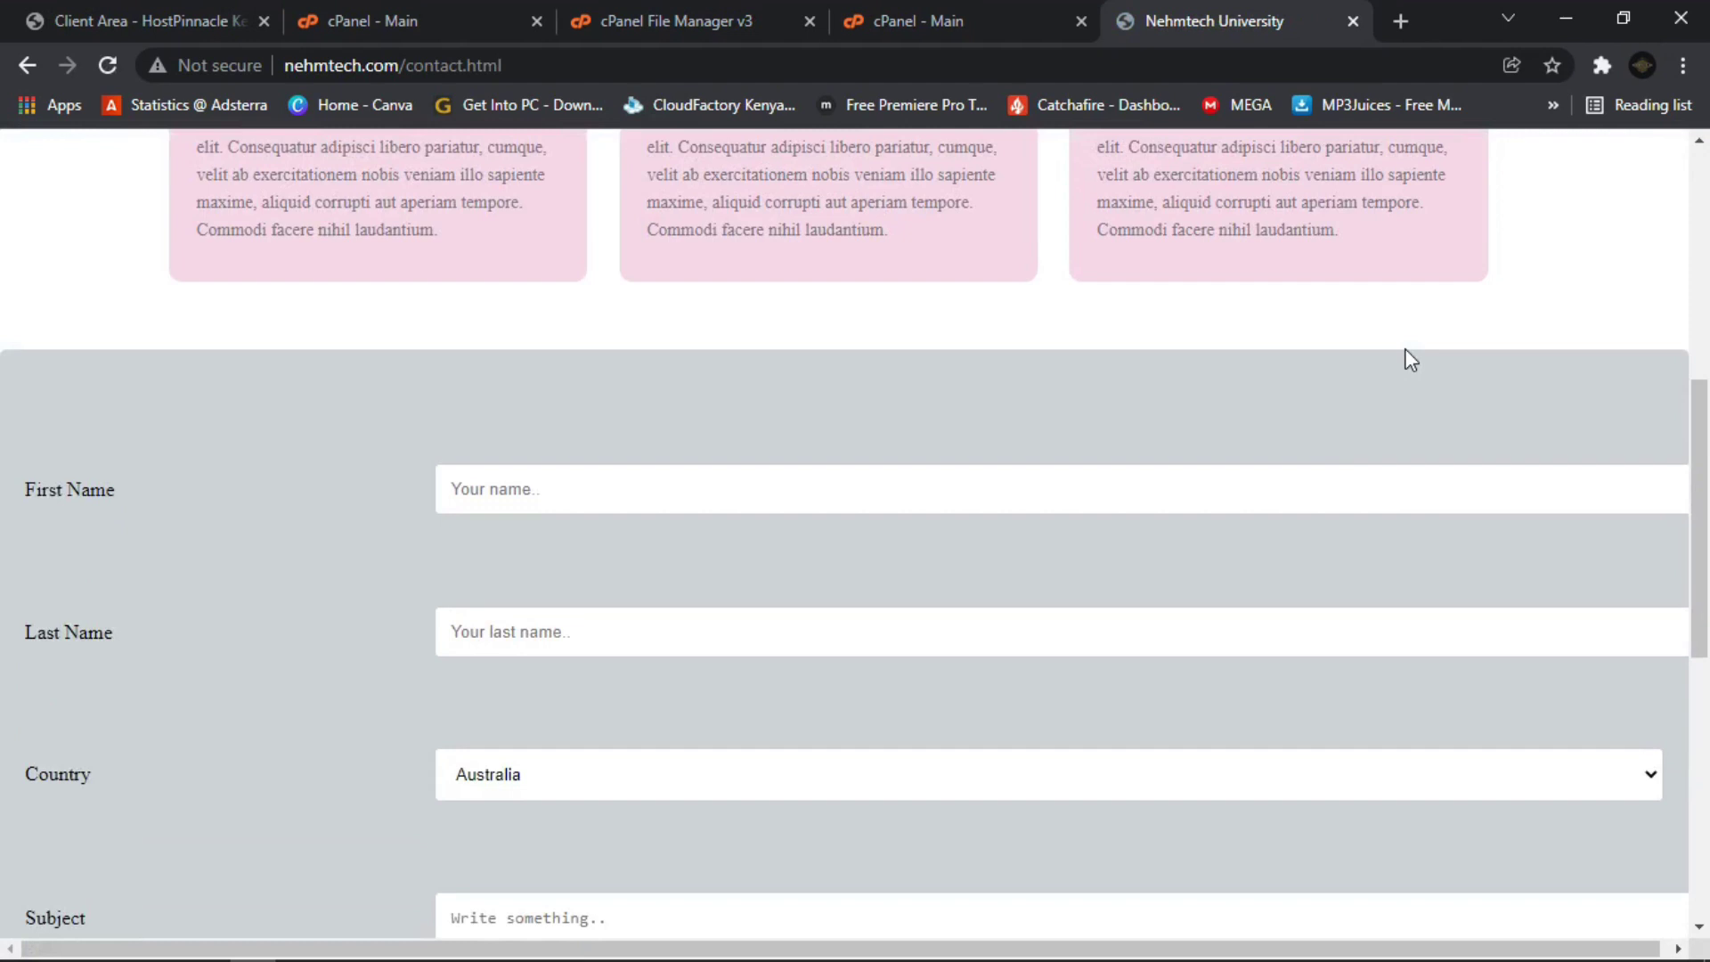
left_click(685, 499)
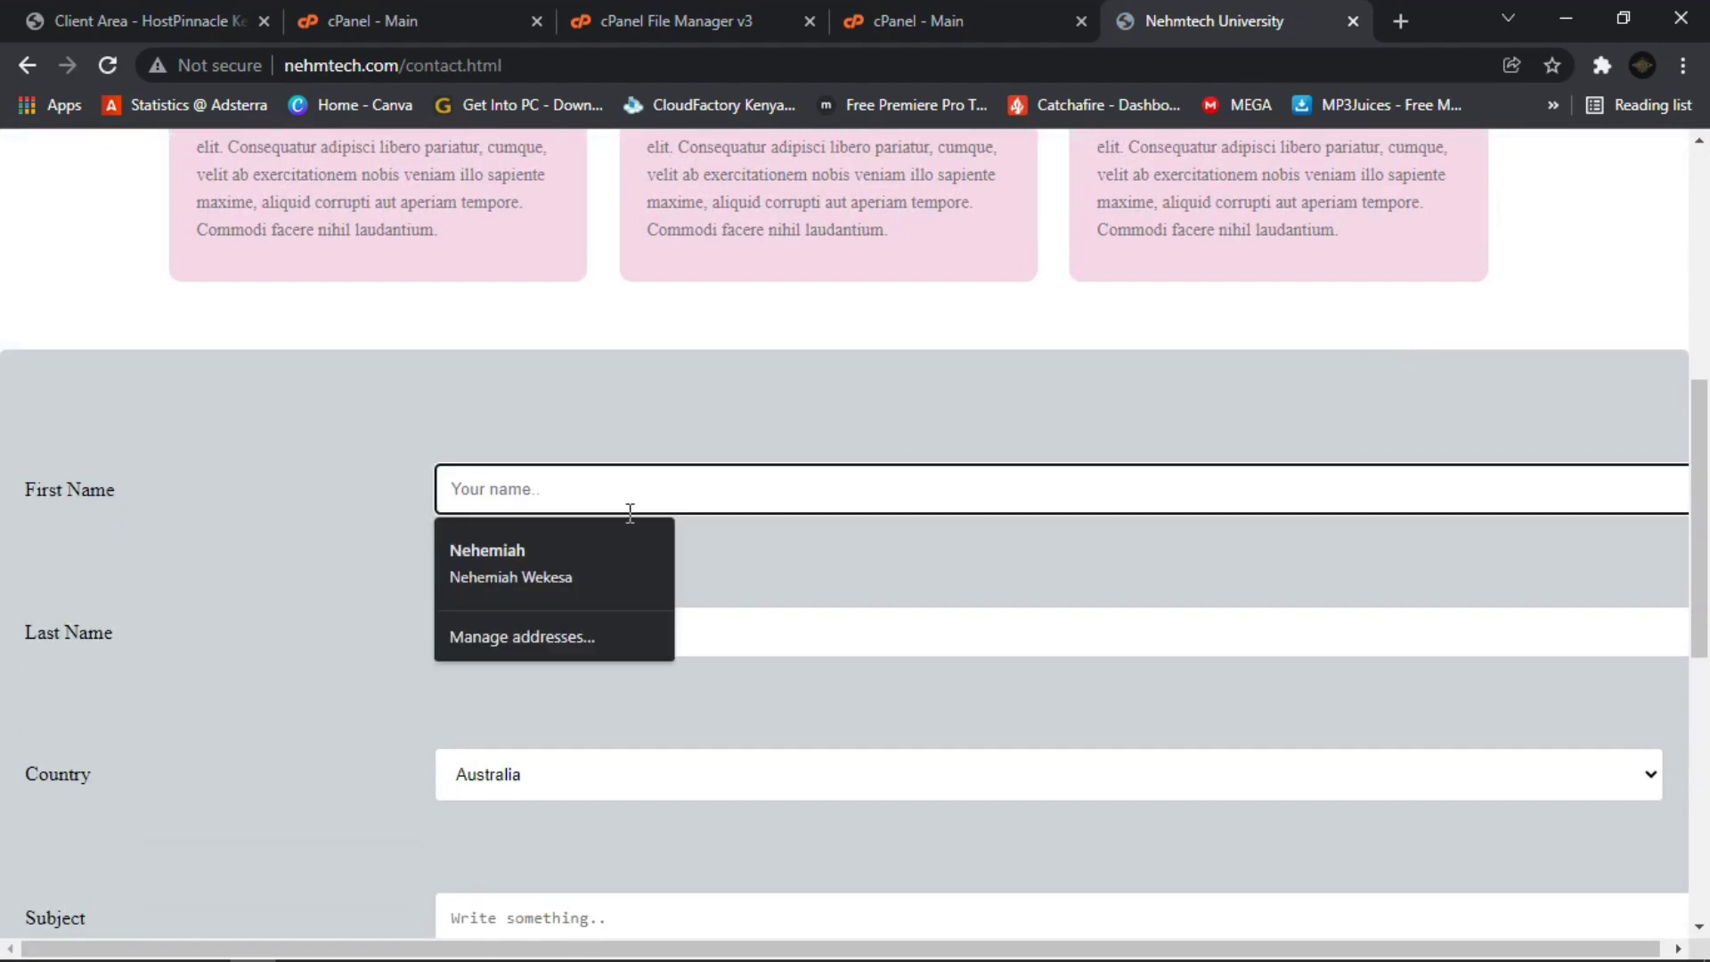
scroll(928, 611, "up", 5)
scroll(1185, 478, "up", 2)
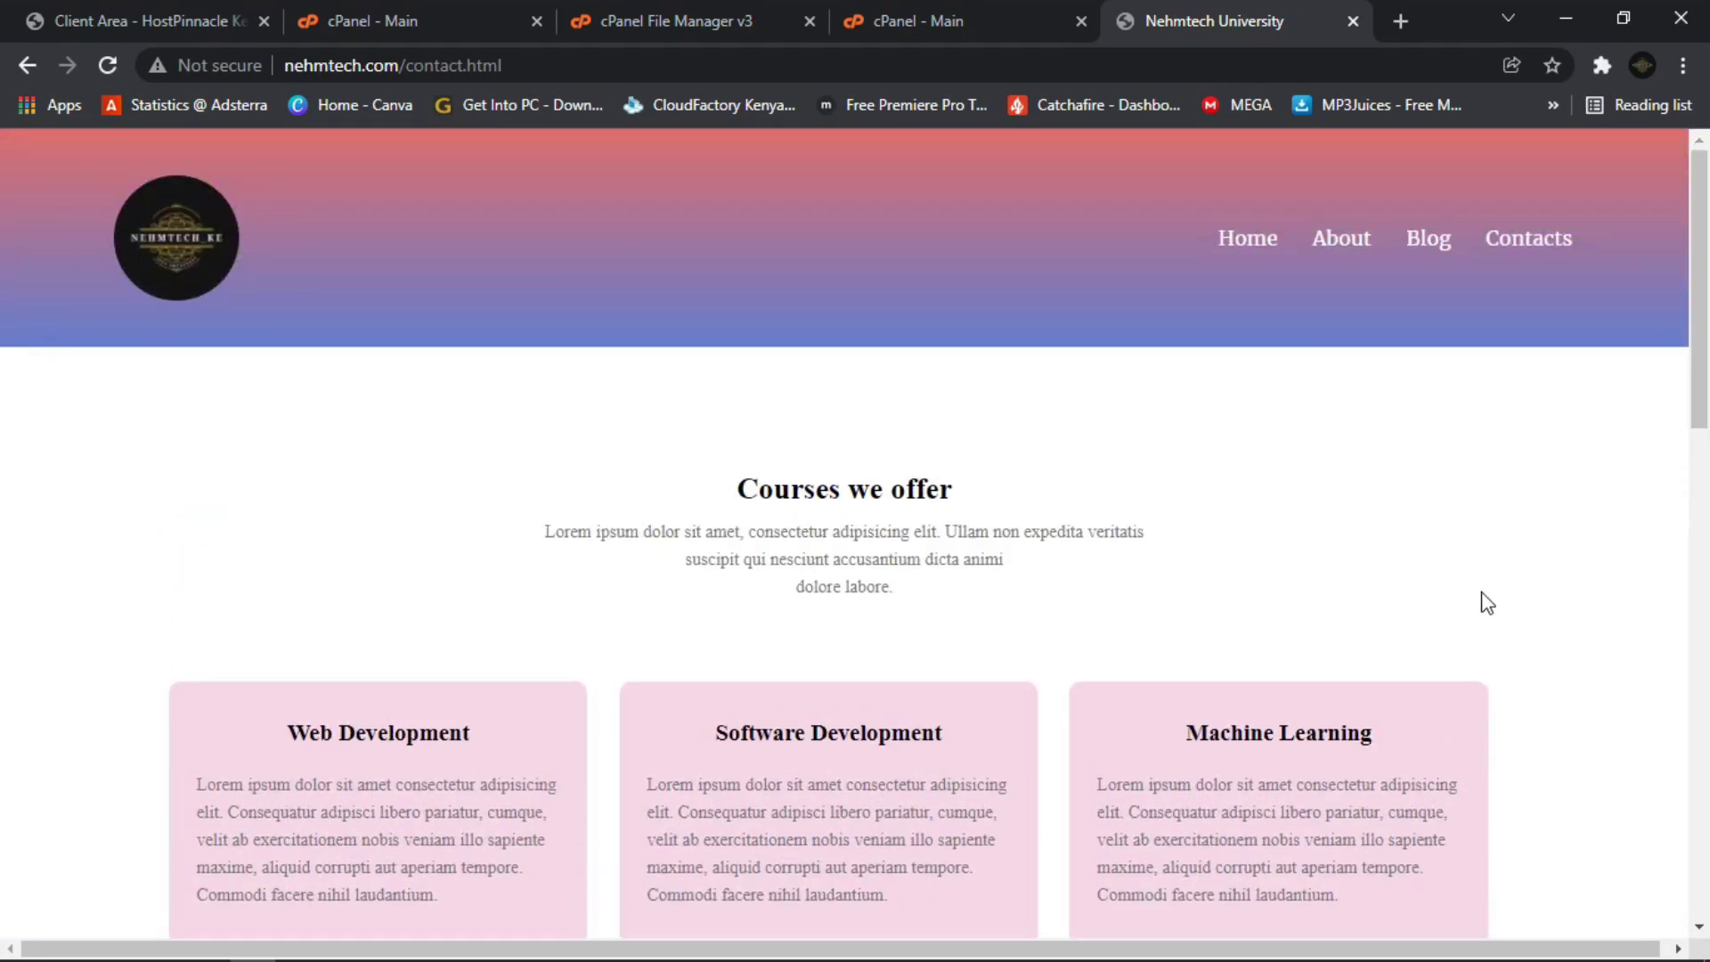
Inspect the Contacts page with the developer tools and look over its mobile-width responsive layout.
right_click(698, 414)
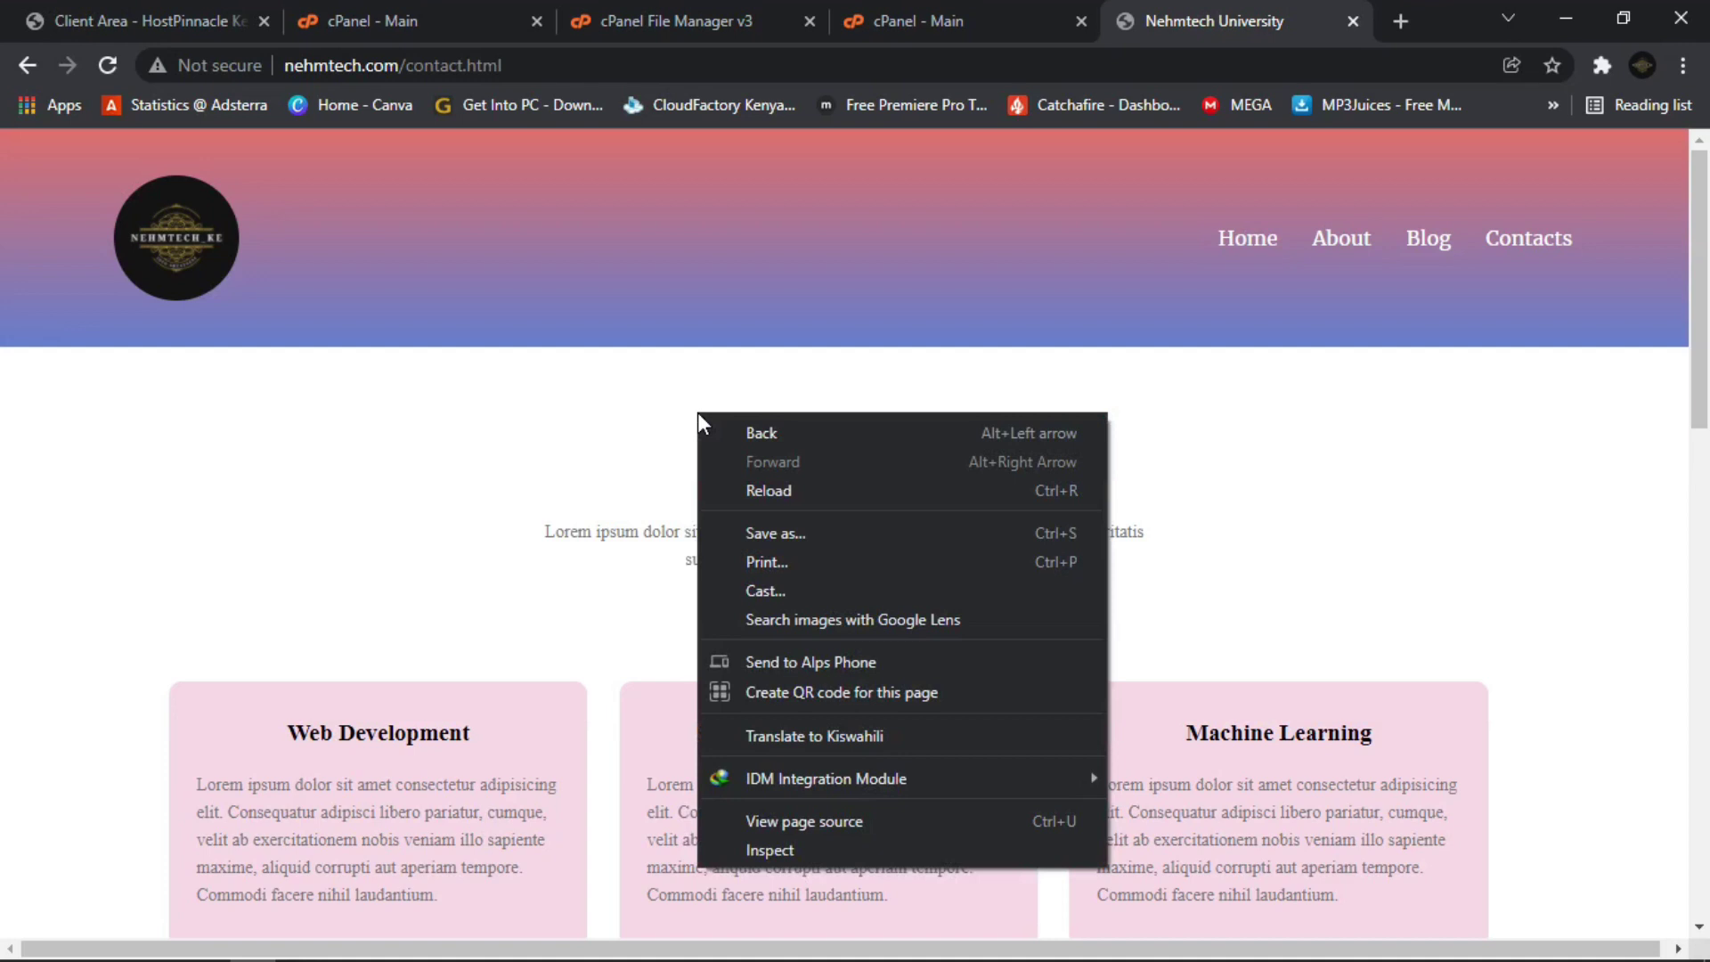
left_click(824, 848)
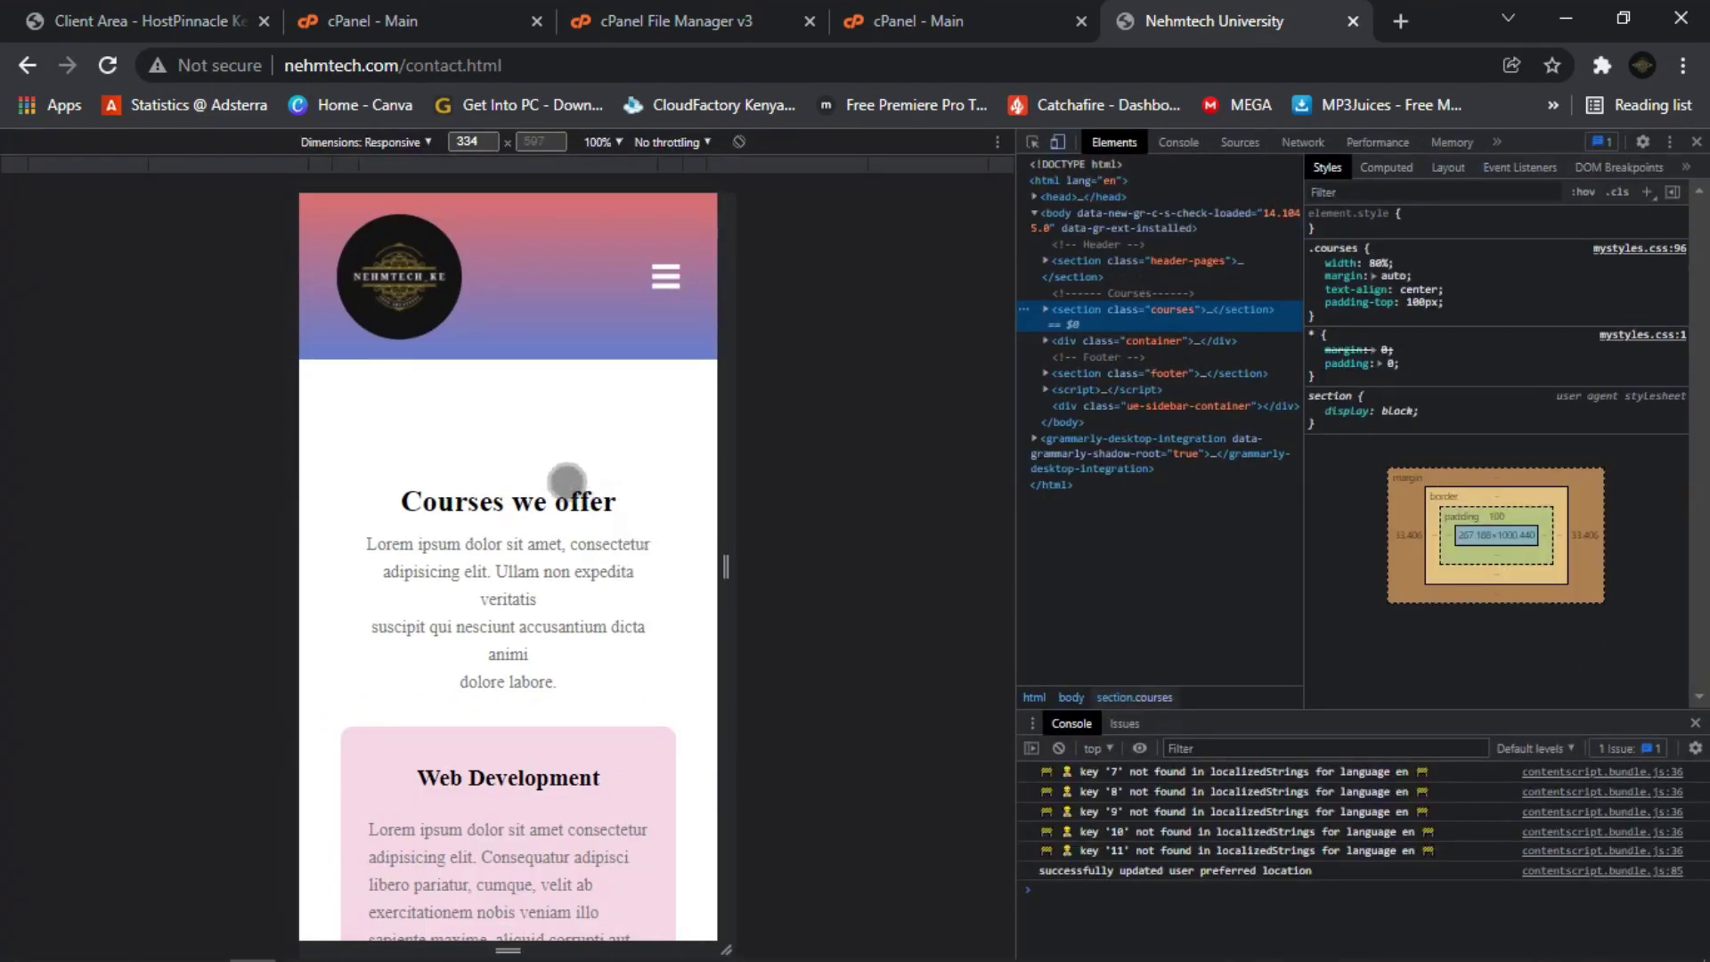
scroll(566, 473, "down", 4)
scroll(587, 436, "up", 4)
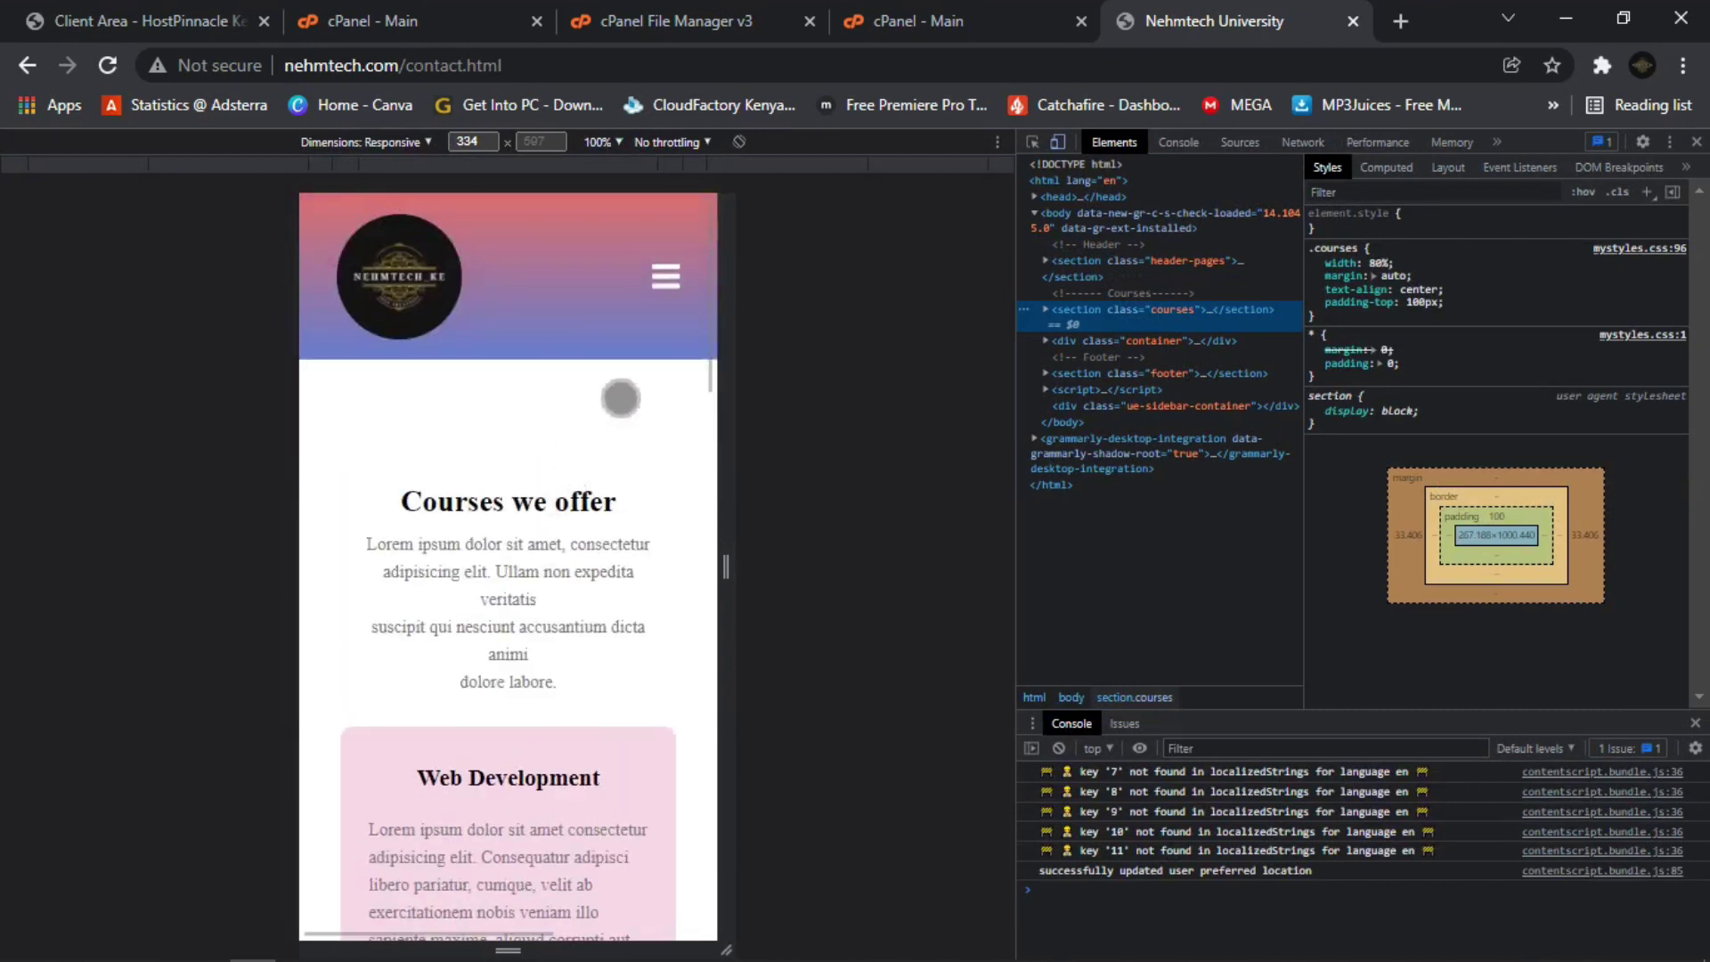
Test the mobile navigation menu by opening and closing it several times.
left_click(668, 275)
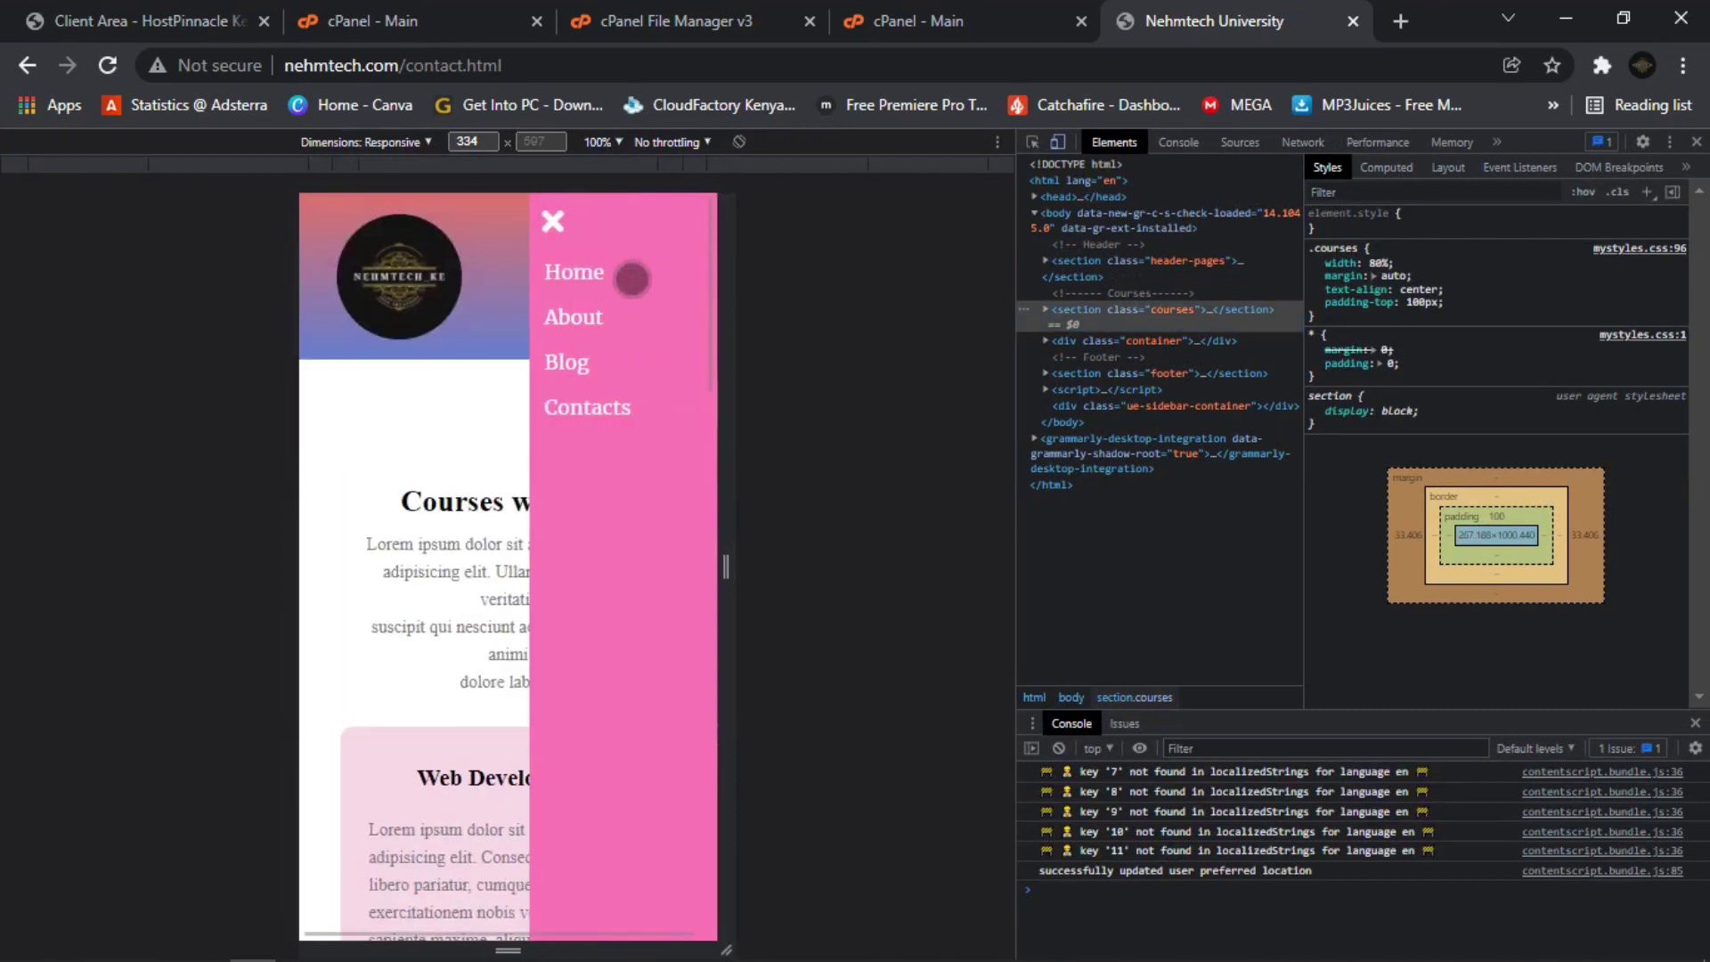
left_click(553, 222)
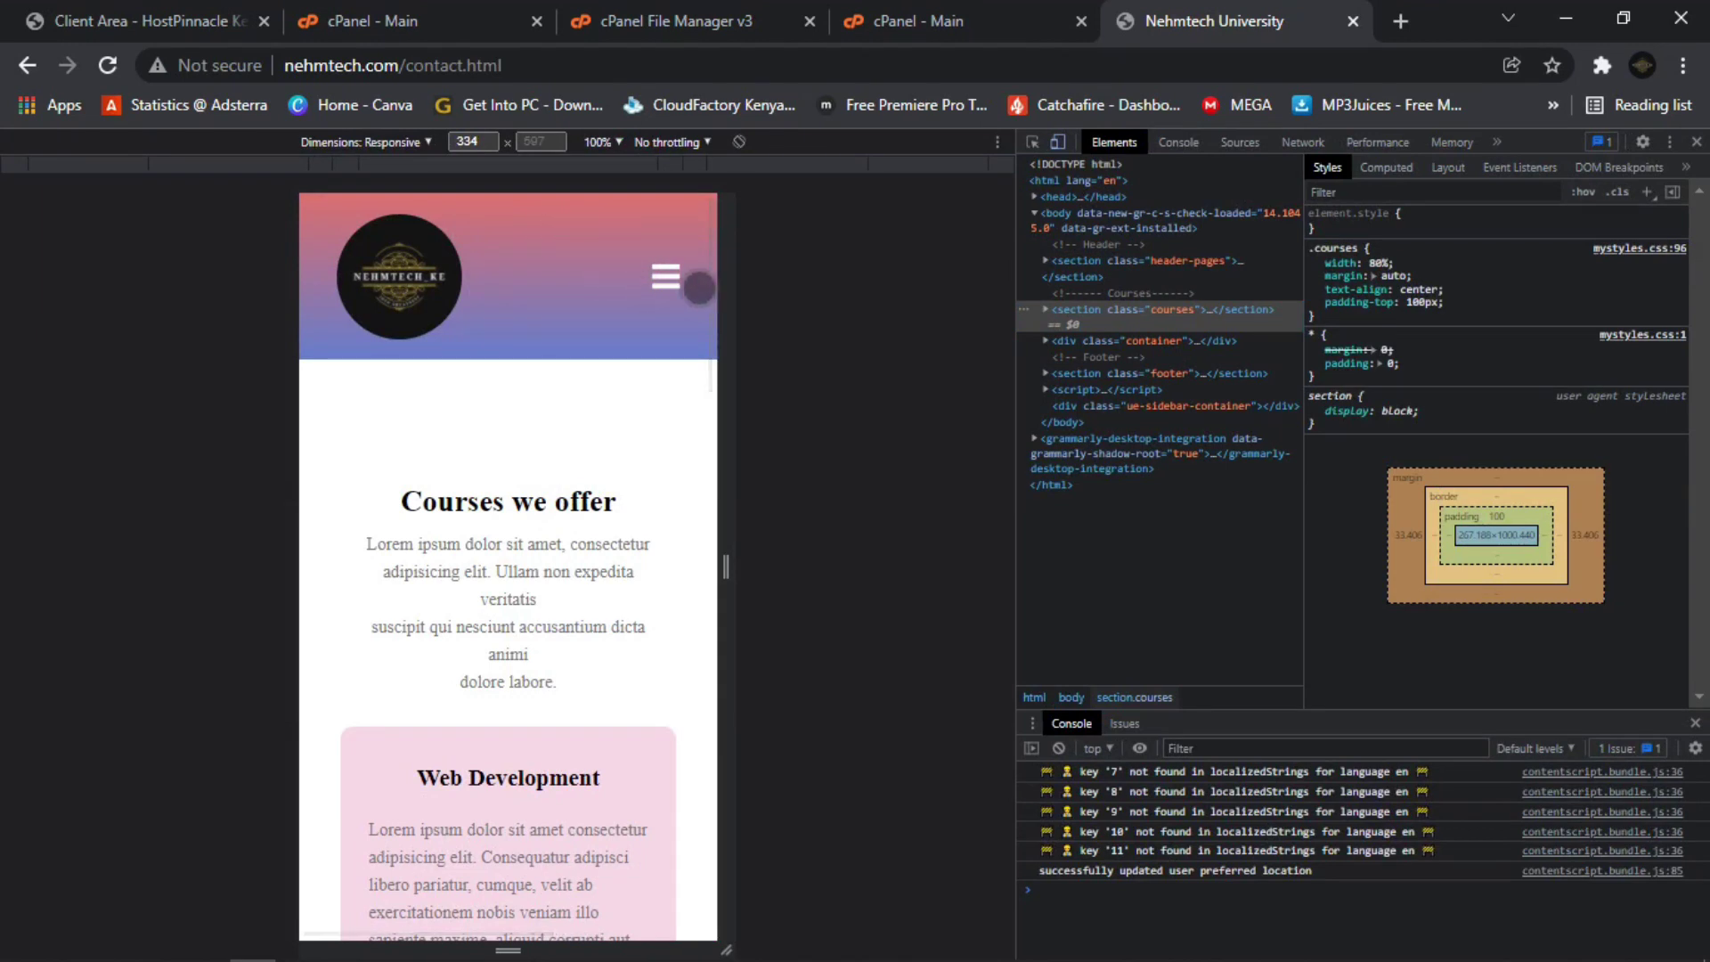
left_click(682, 283)
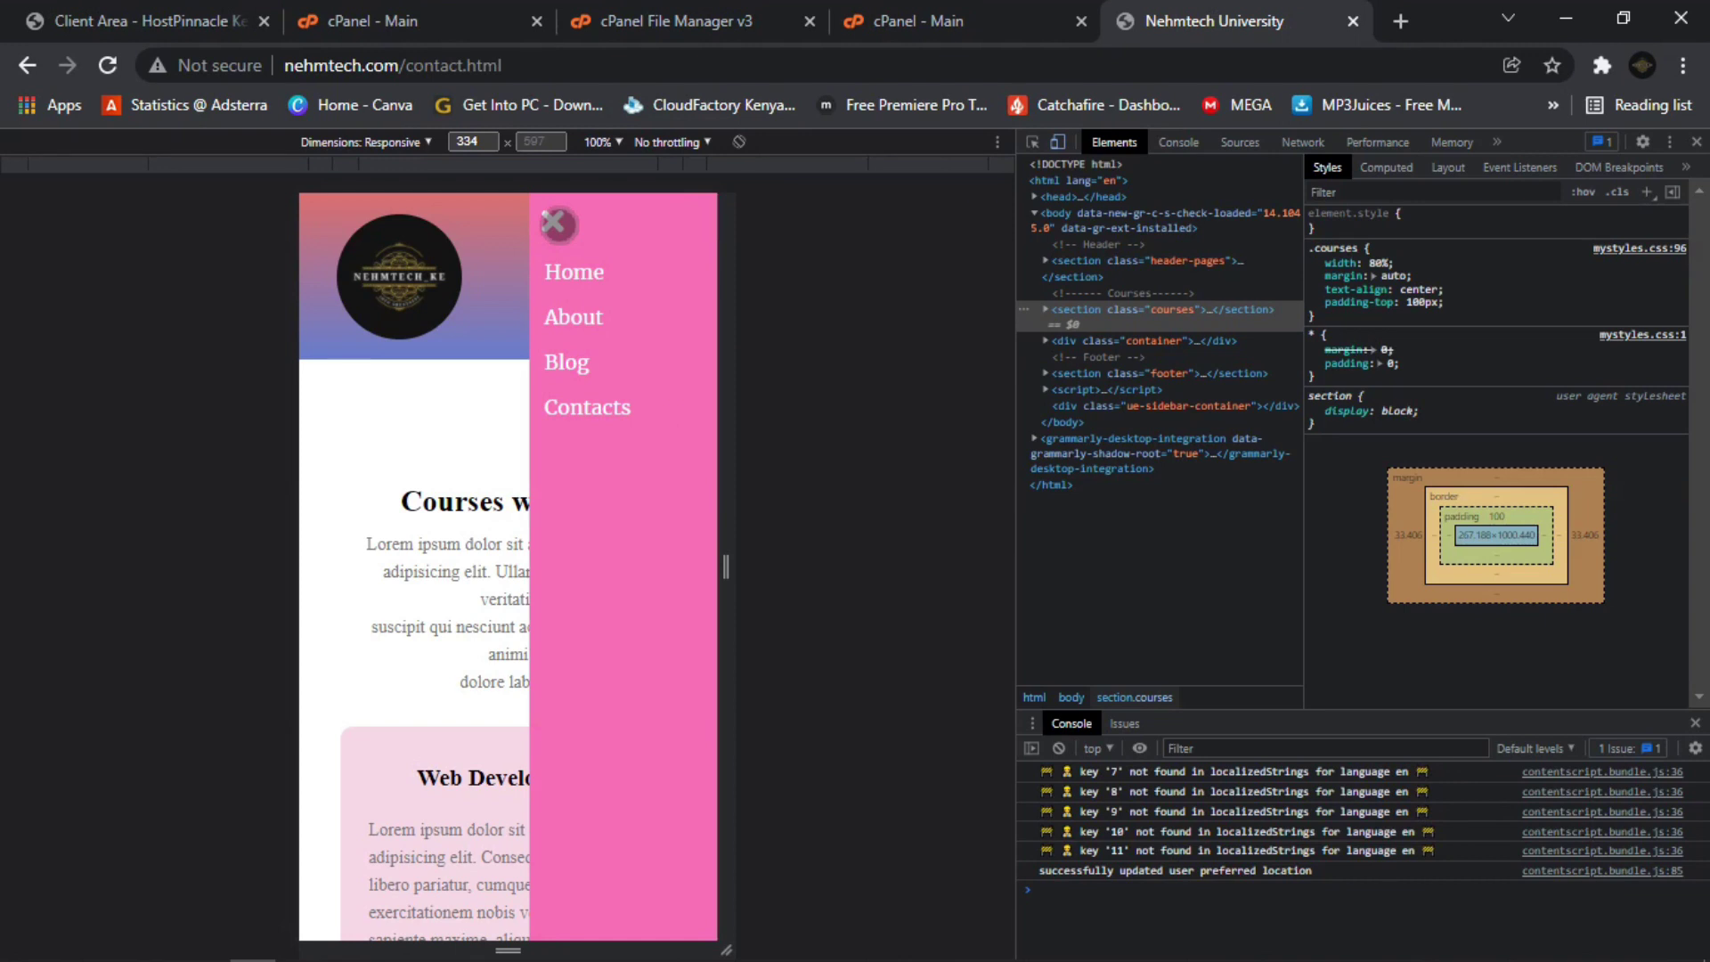
left_click(553, 223)
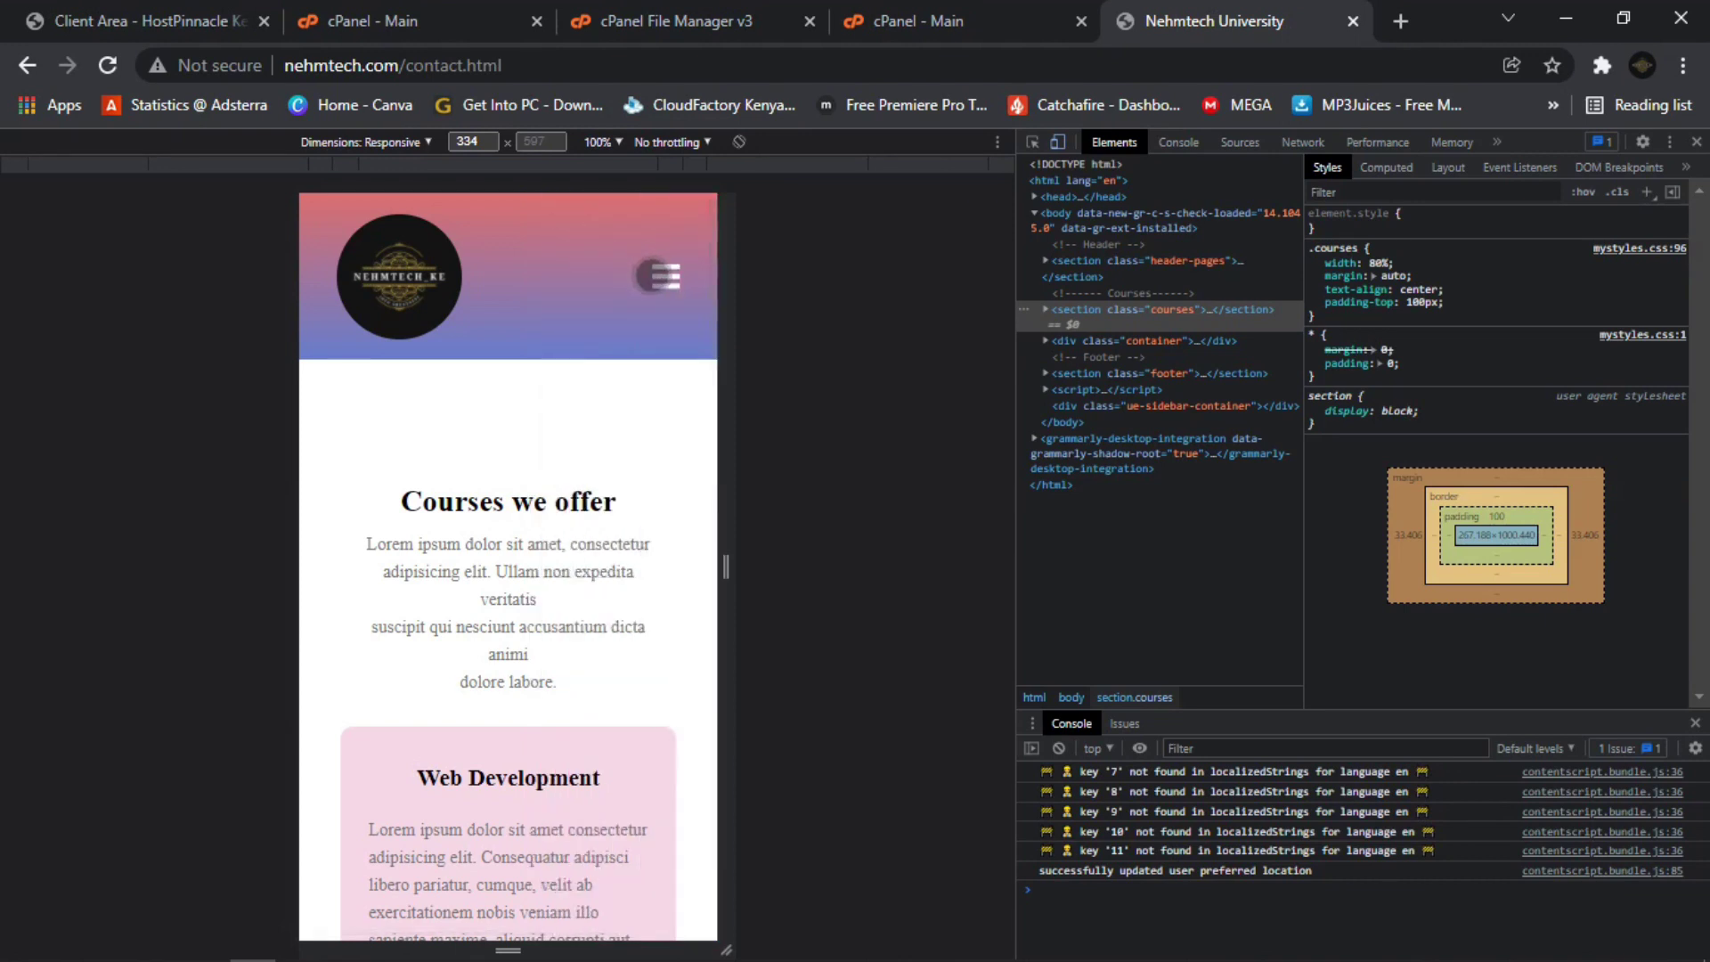
left_click(666, 278)
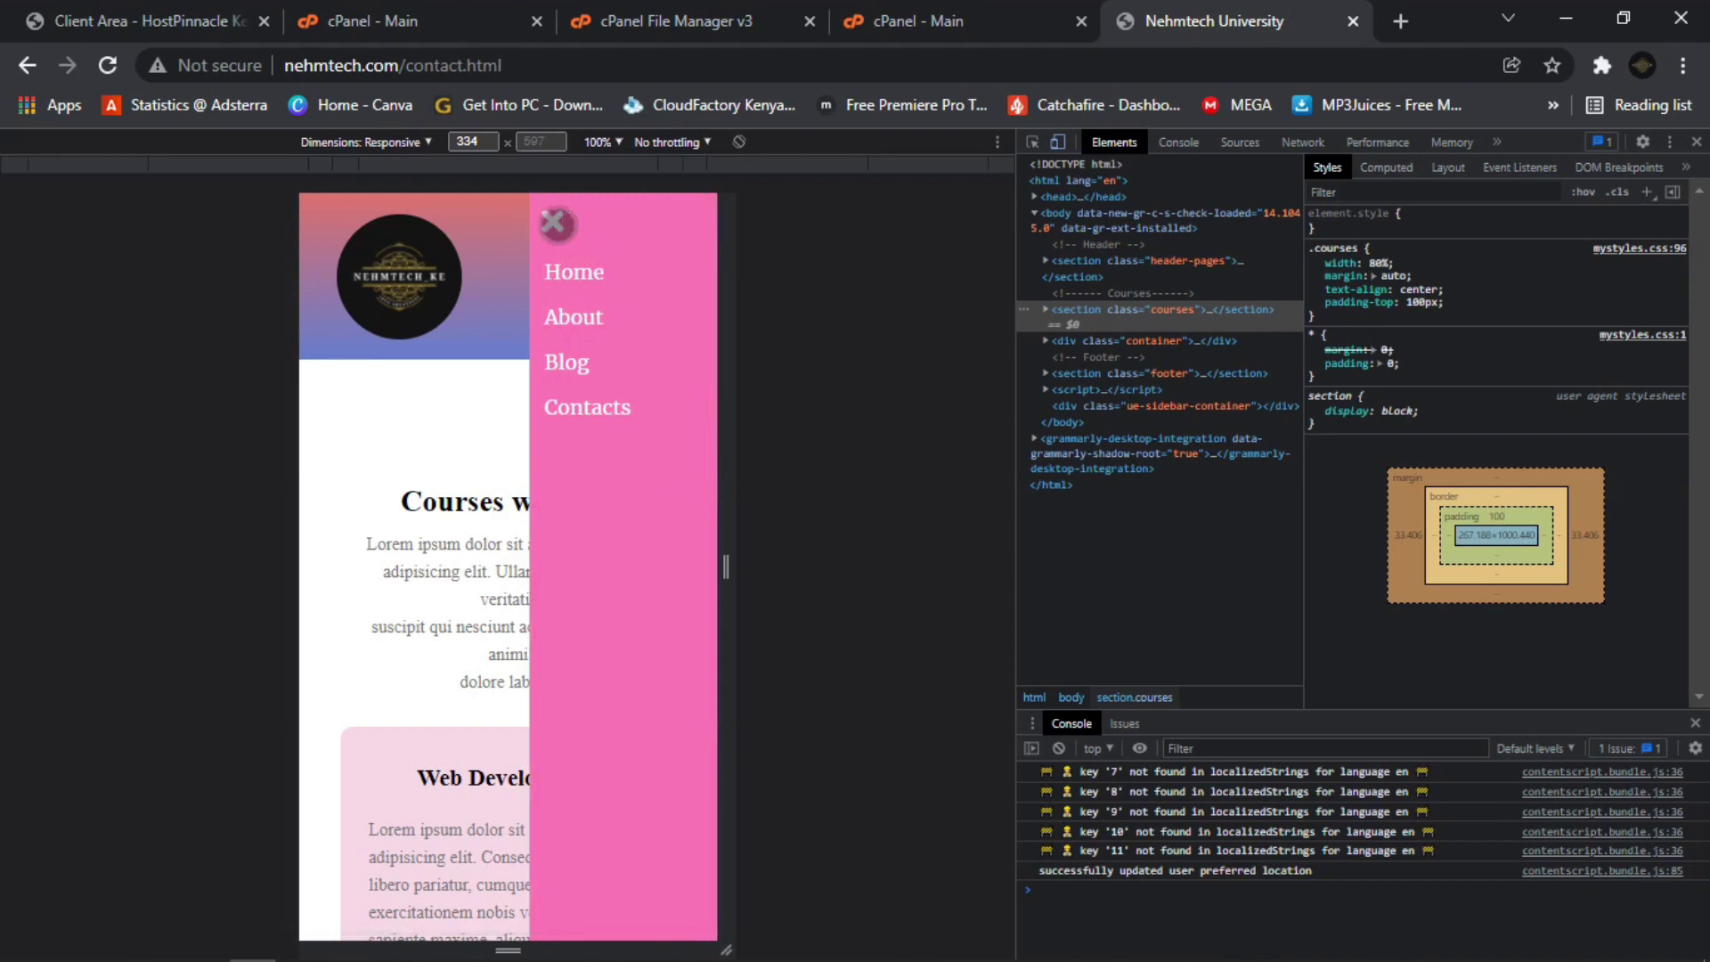
left_click(553, 224)
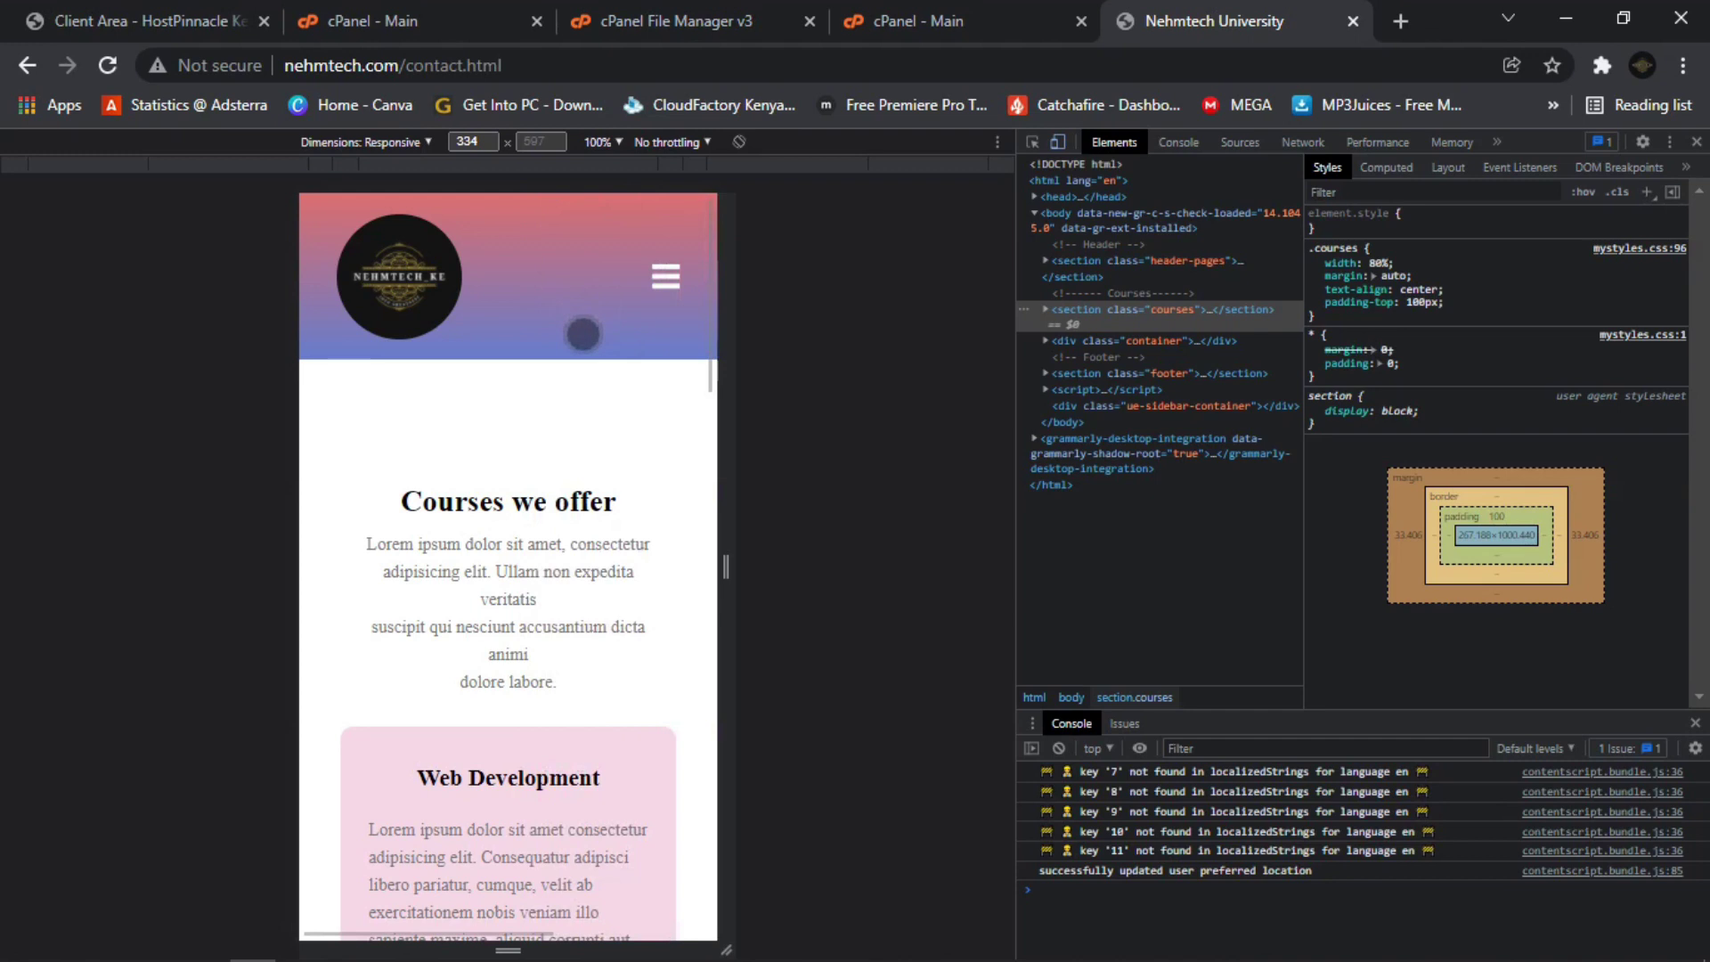
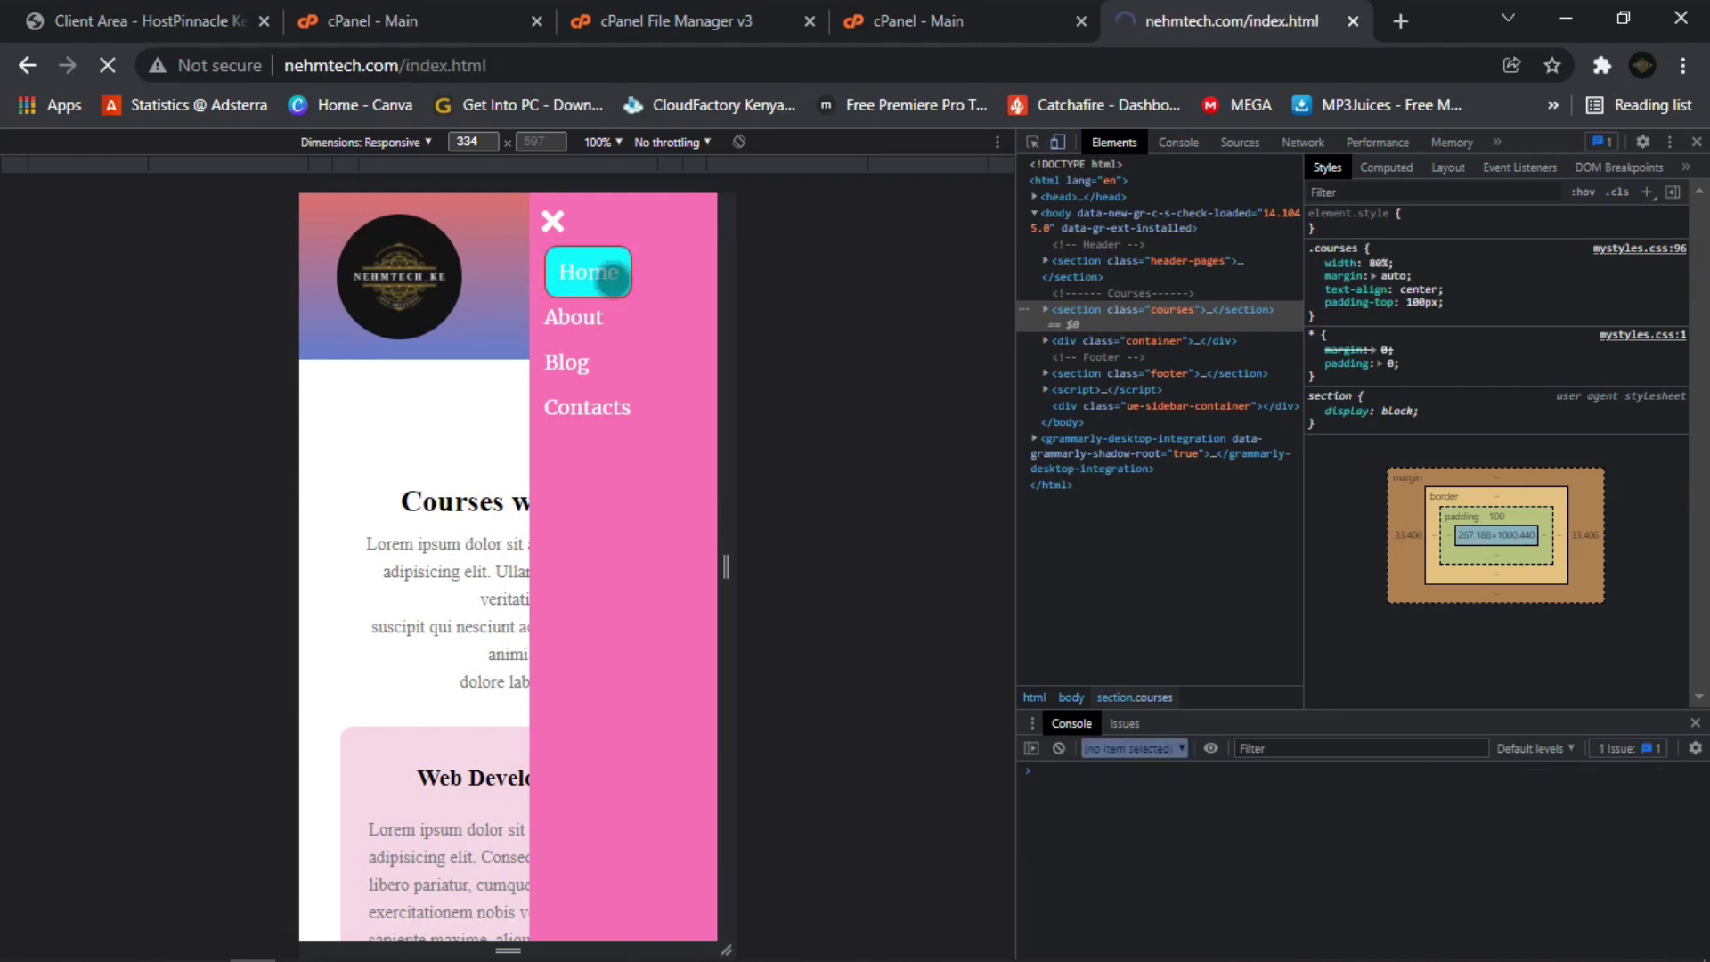
Review the homepage in the mobile layout down to its enrolment banner, then close the developer tools and return to the page's start.
scroll(613, 280, "down", 18)
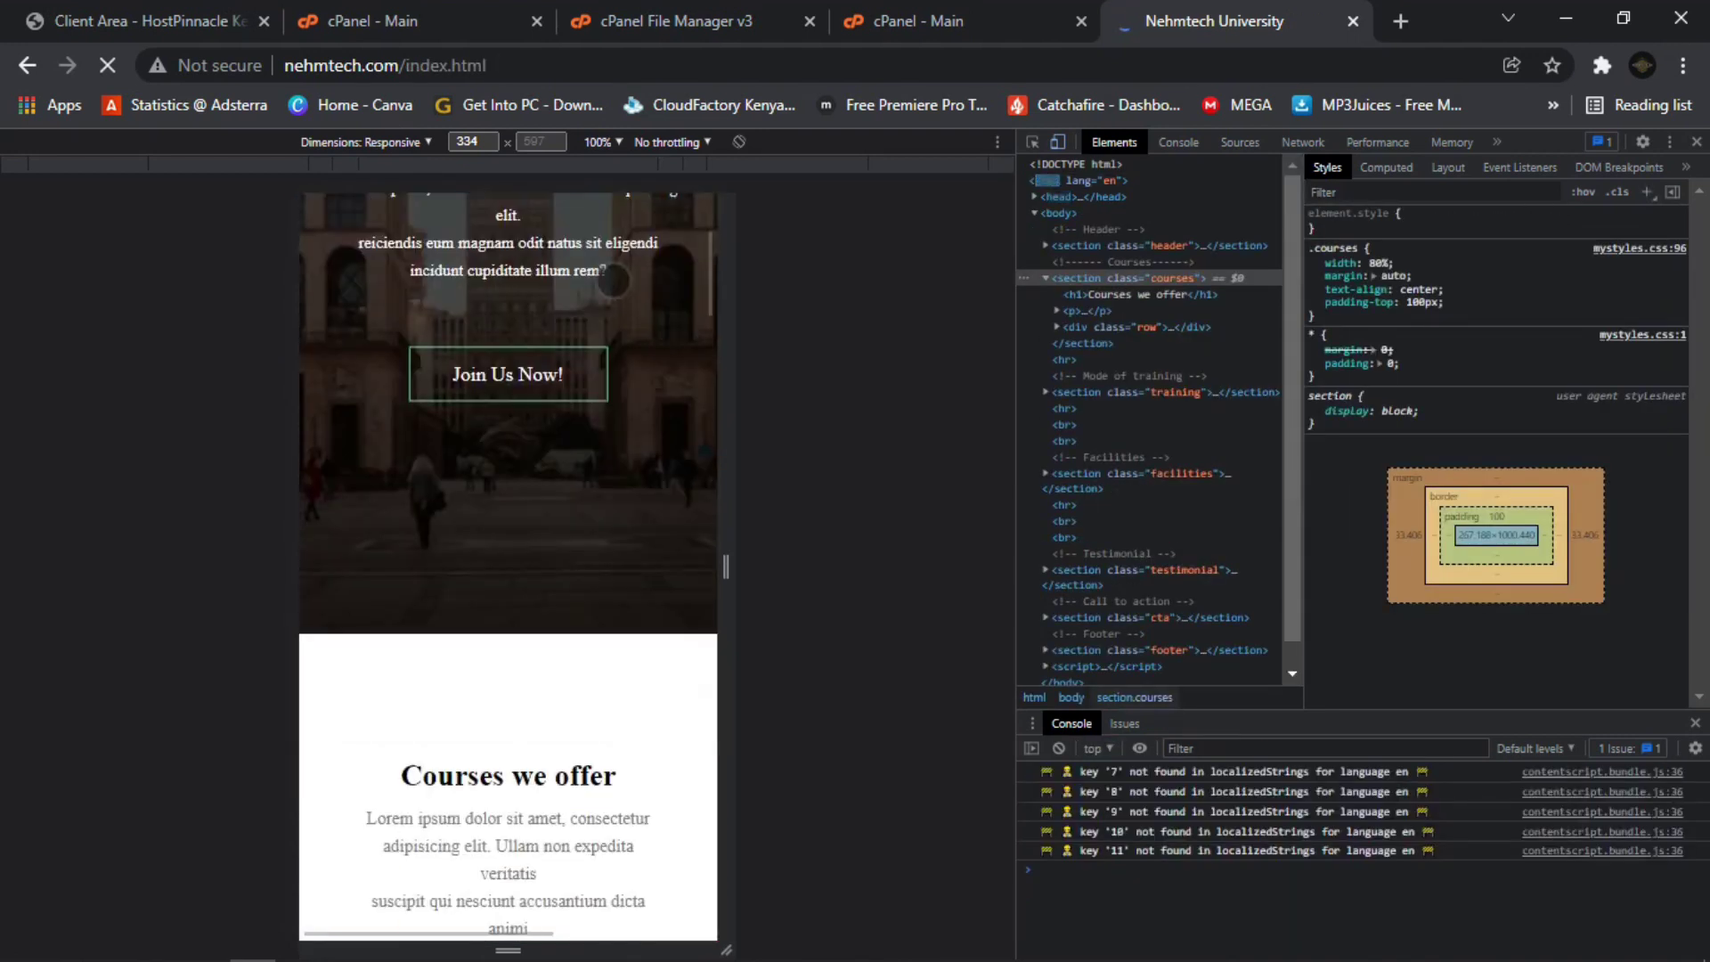
scroll(612, 281, "down", 18)
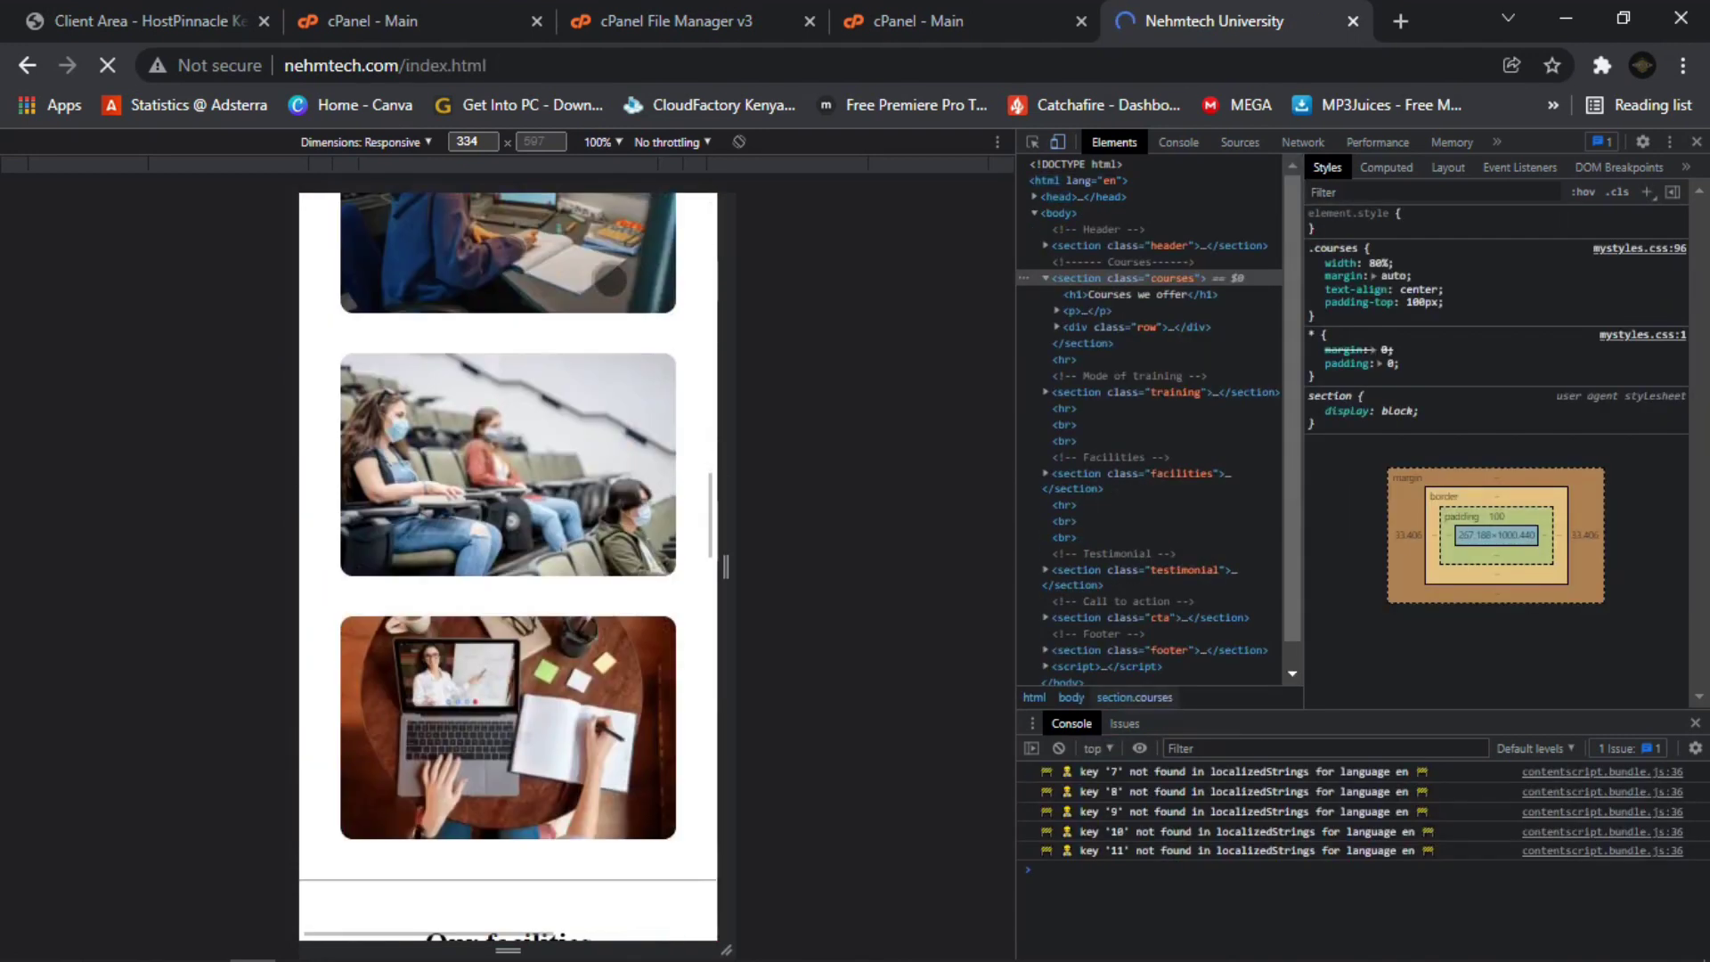
scroll(611, 280, "down", 8)
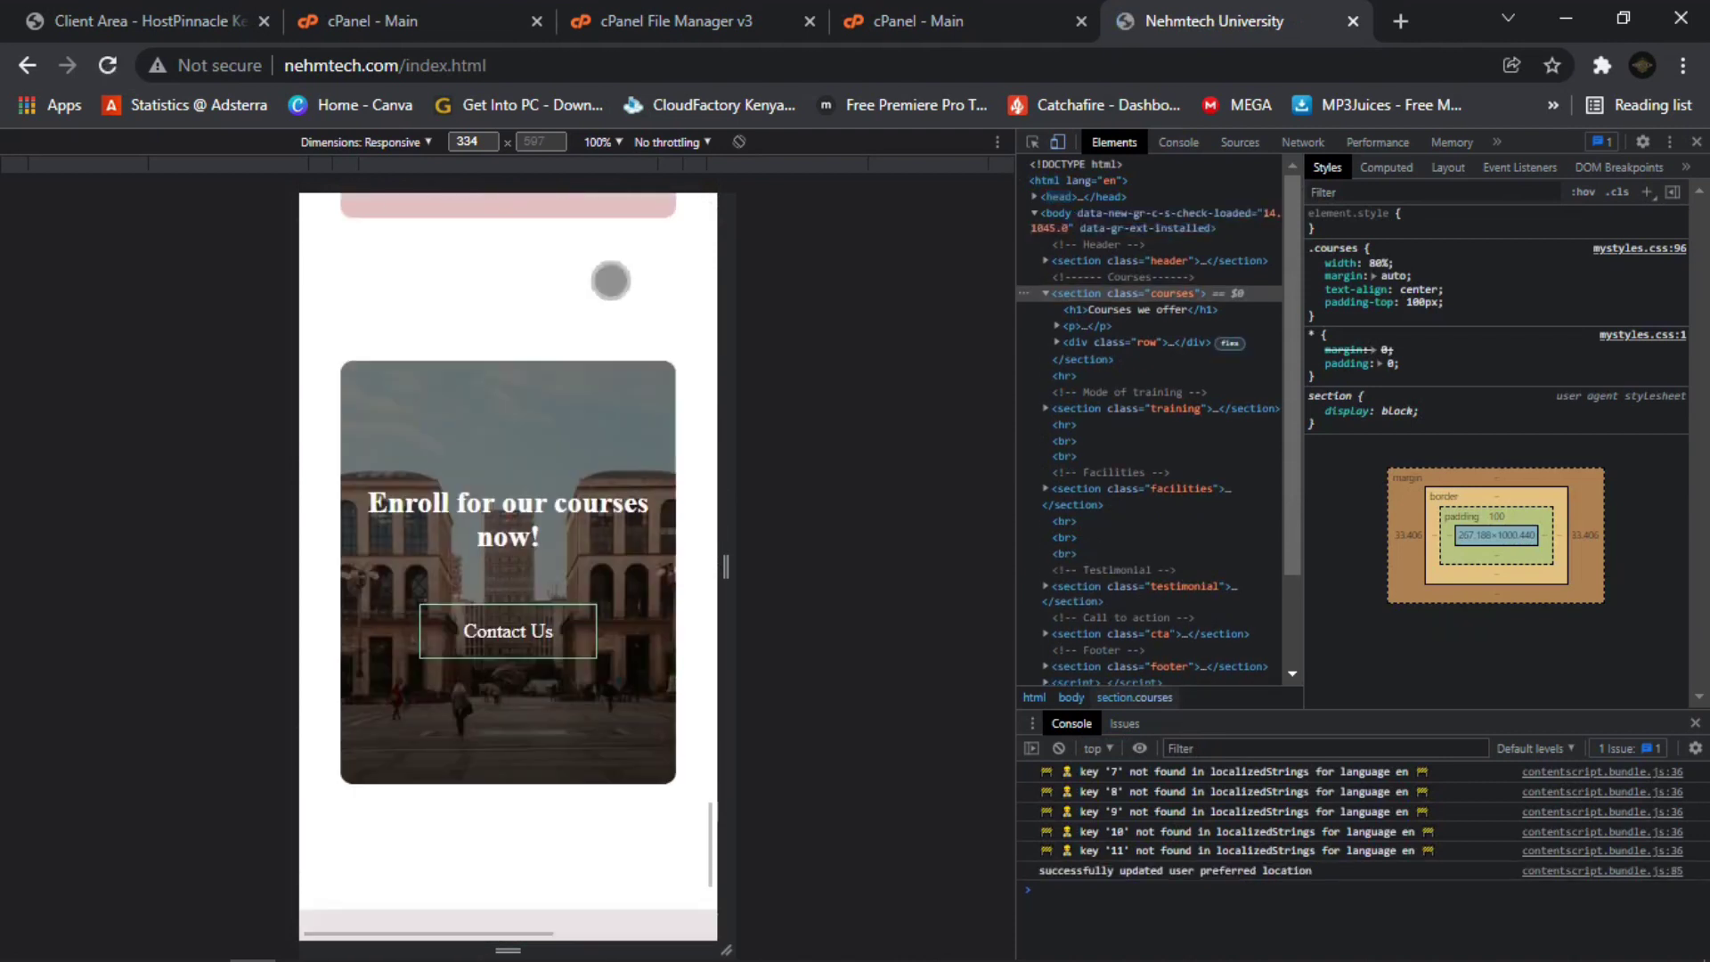
scroll(611, 280, "up", 8)
scroll(611, 281, "up", 15)
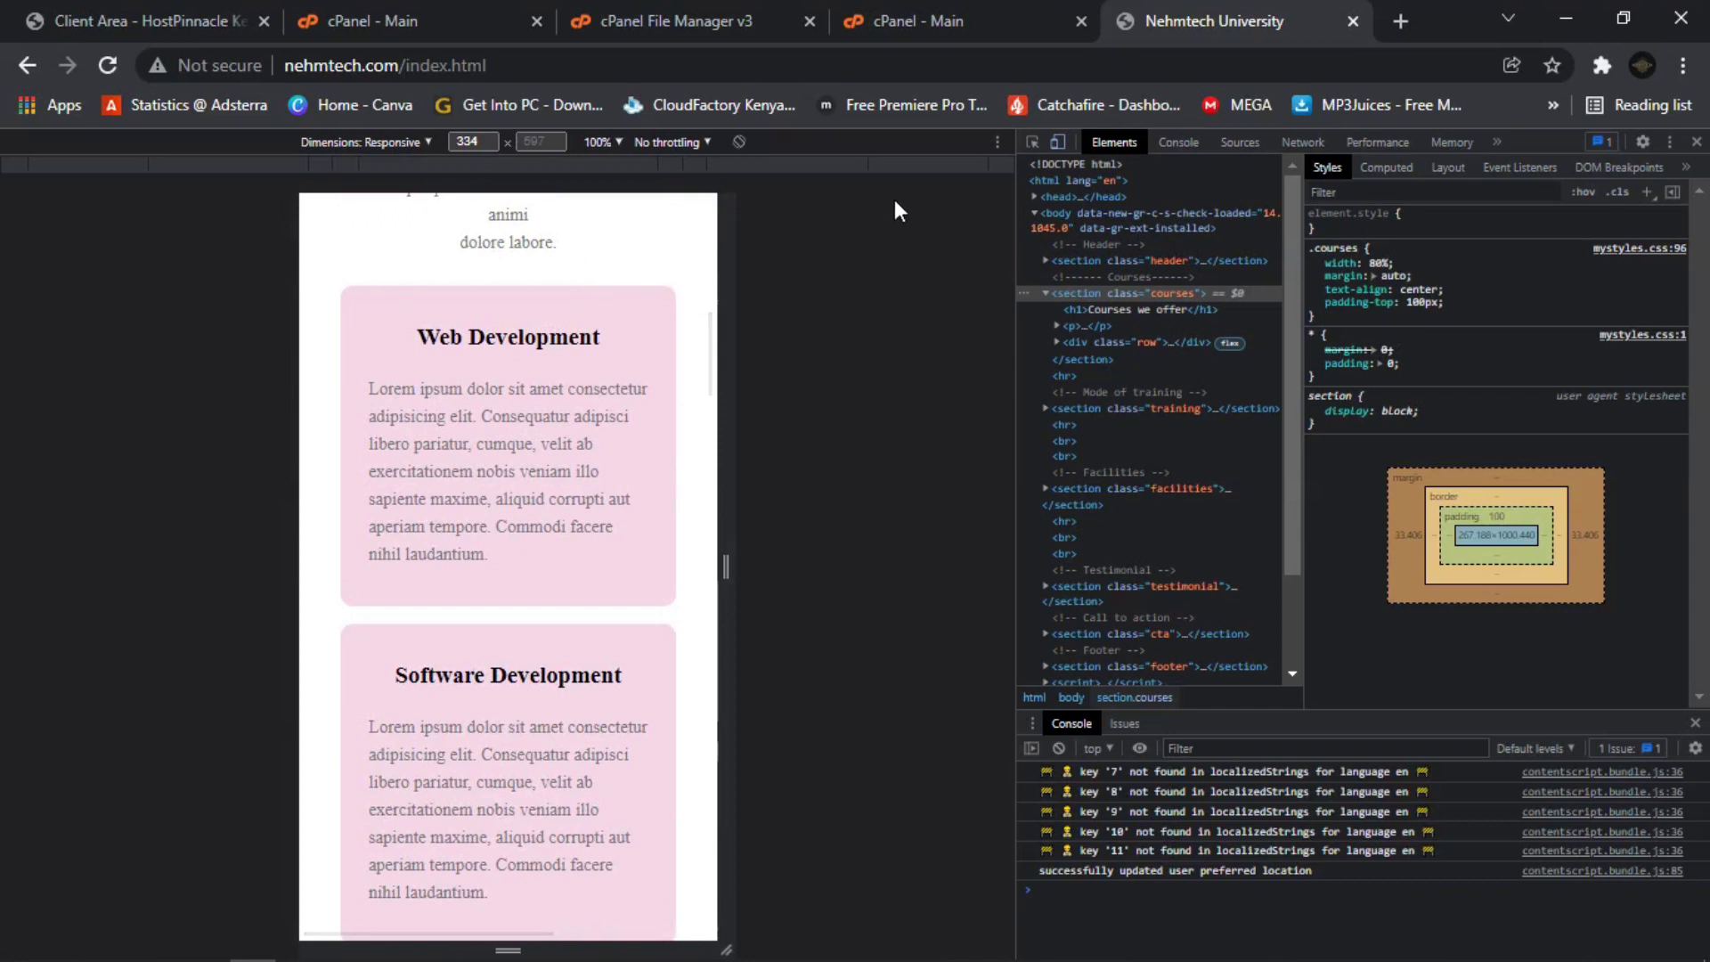
left_click(1697, 141)
scroll(1405, 263, "up", 10)
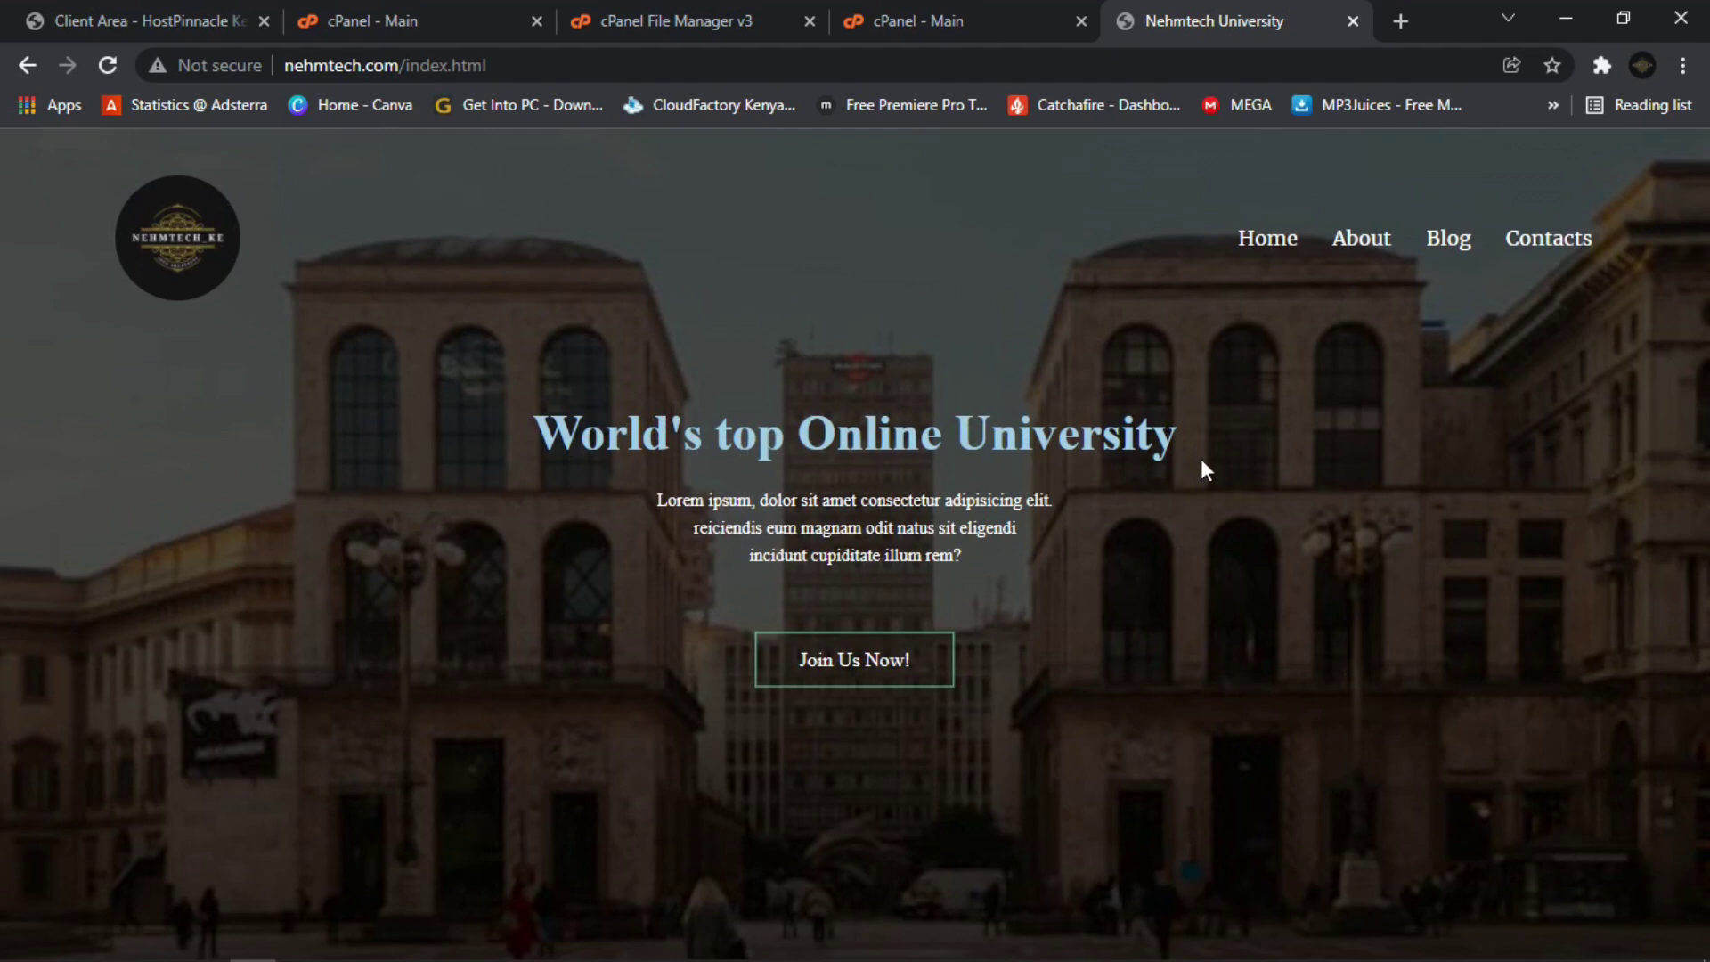
Copy the homepage banner's heading text "World's top Online University".
left_click_drag(1200, 437, 801, 394)
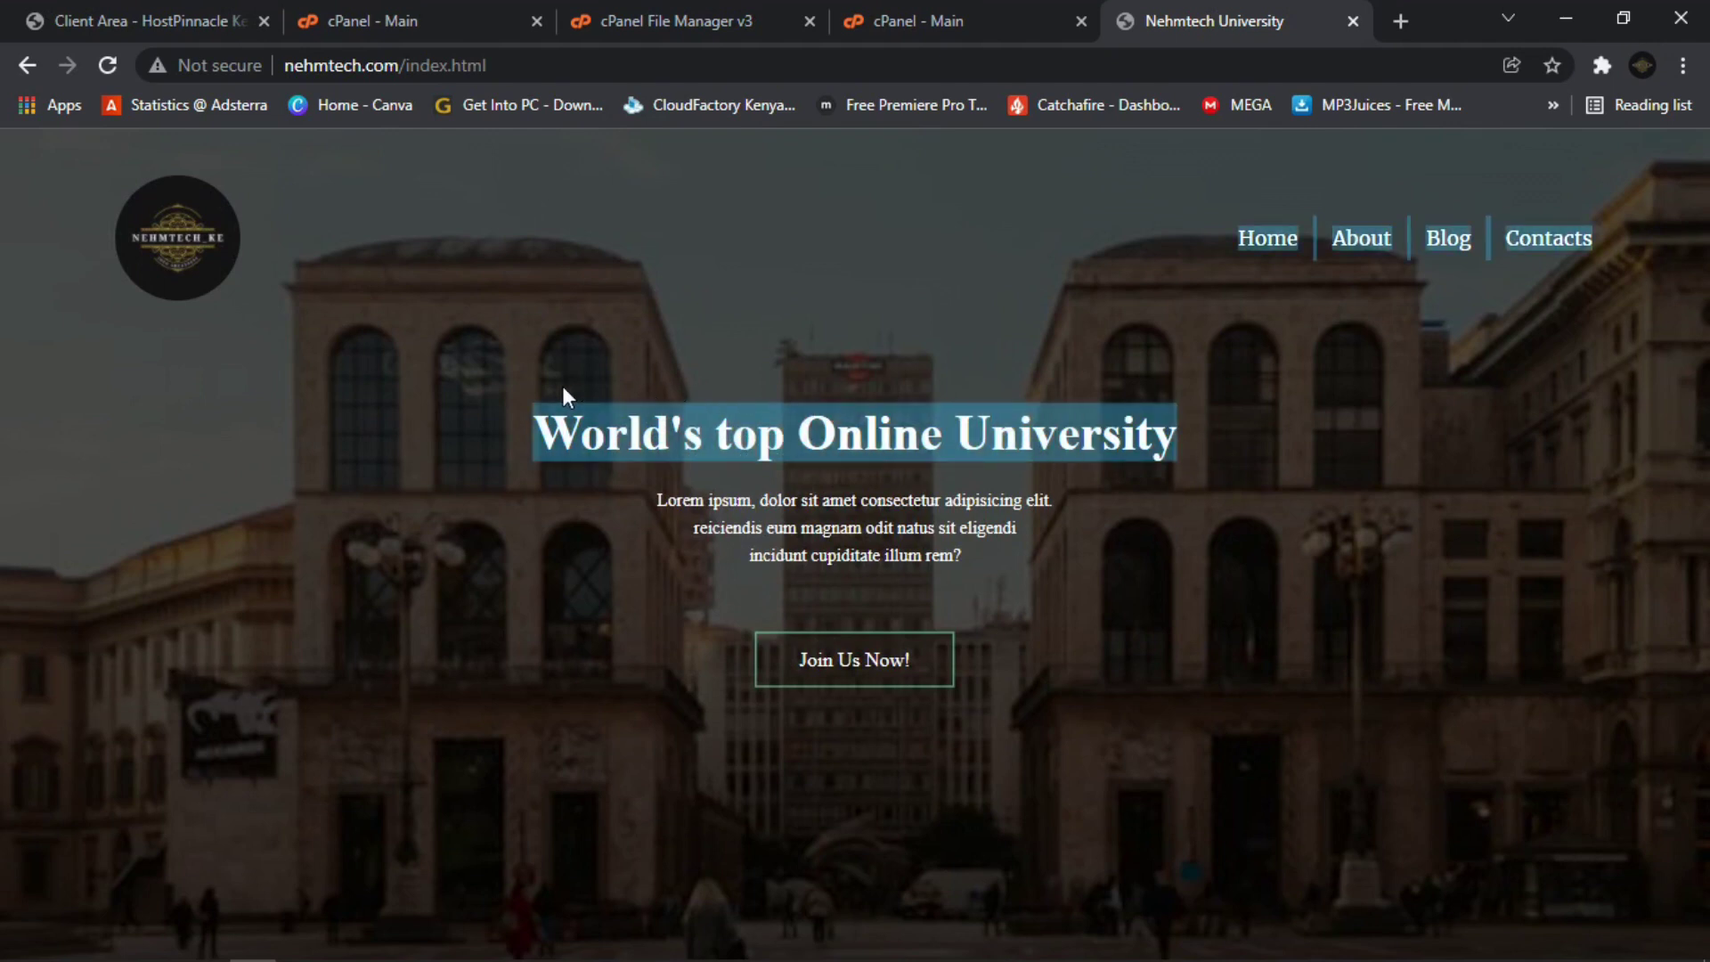
left_click_drag(581, 392, 543, 409)
right_click(607, 416)
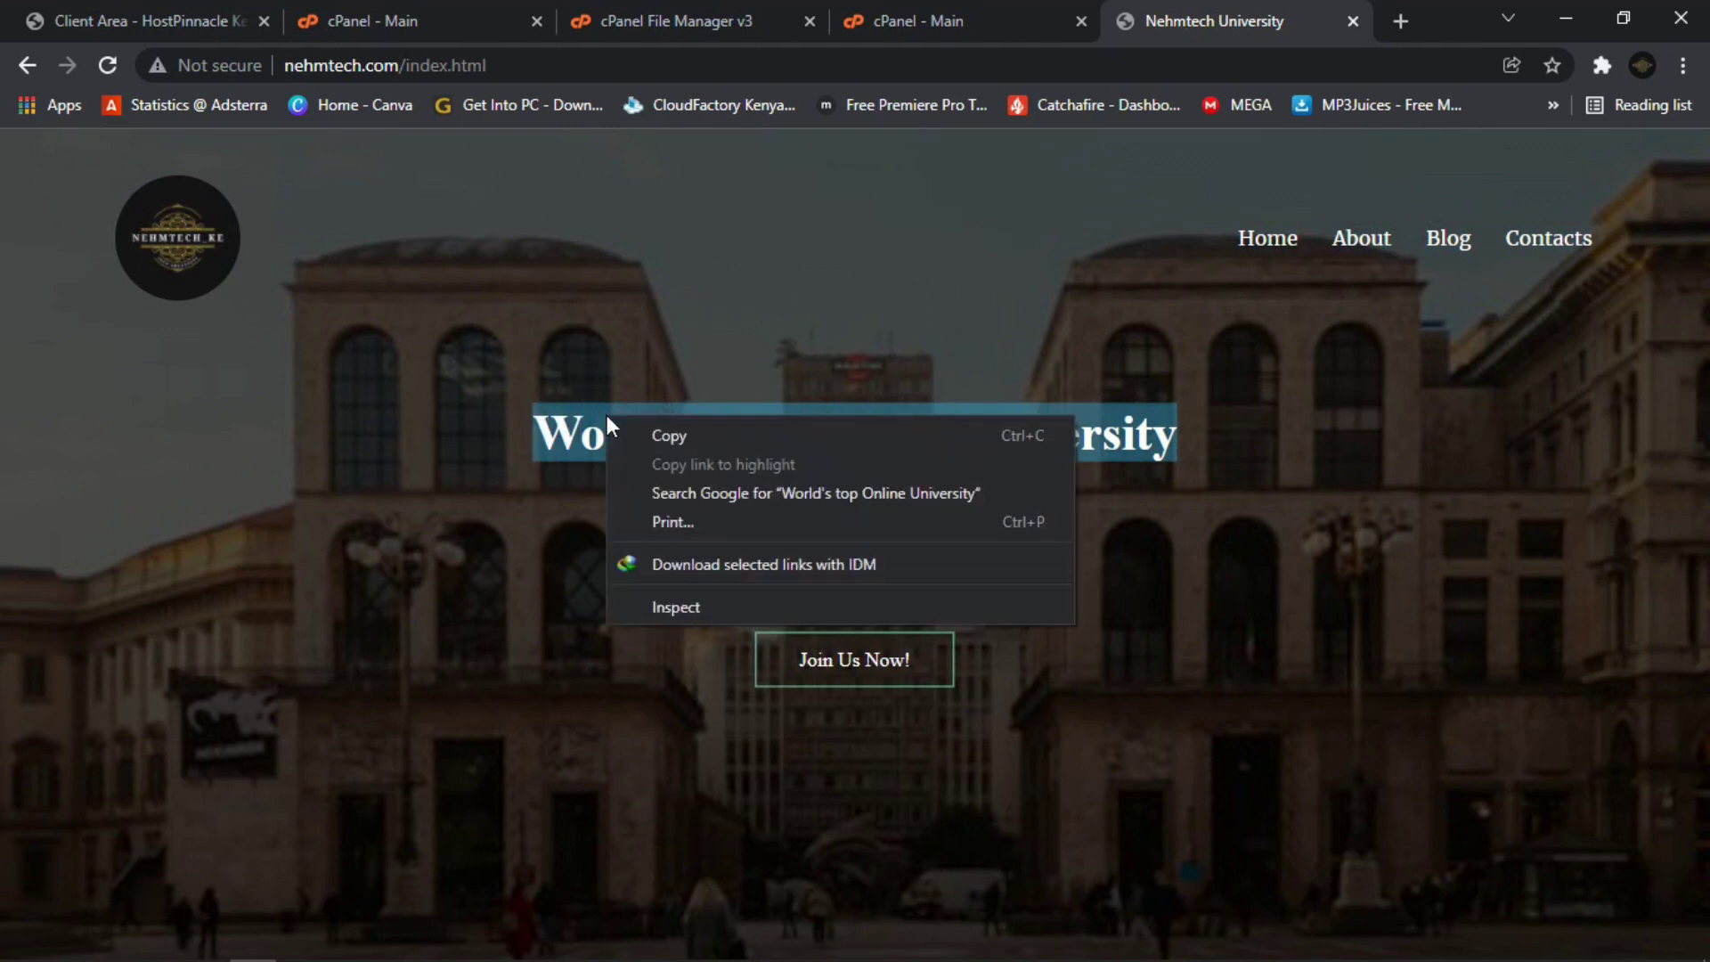
left_click(687, 427)
Switch to cPanel's File Manager and open index.html from public_html in the code editor, accepting the encoding prompt.
left_click(926, 17)
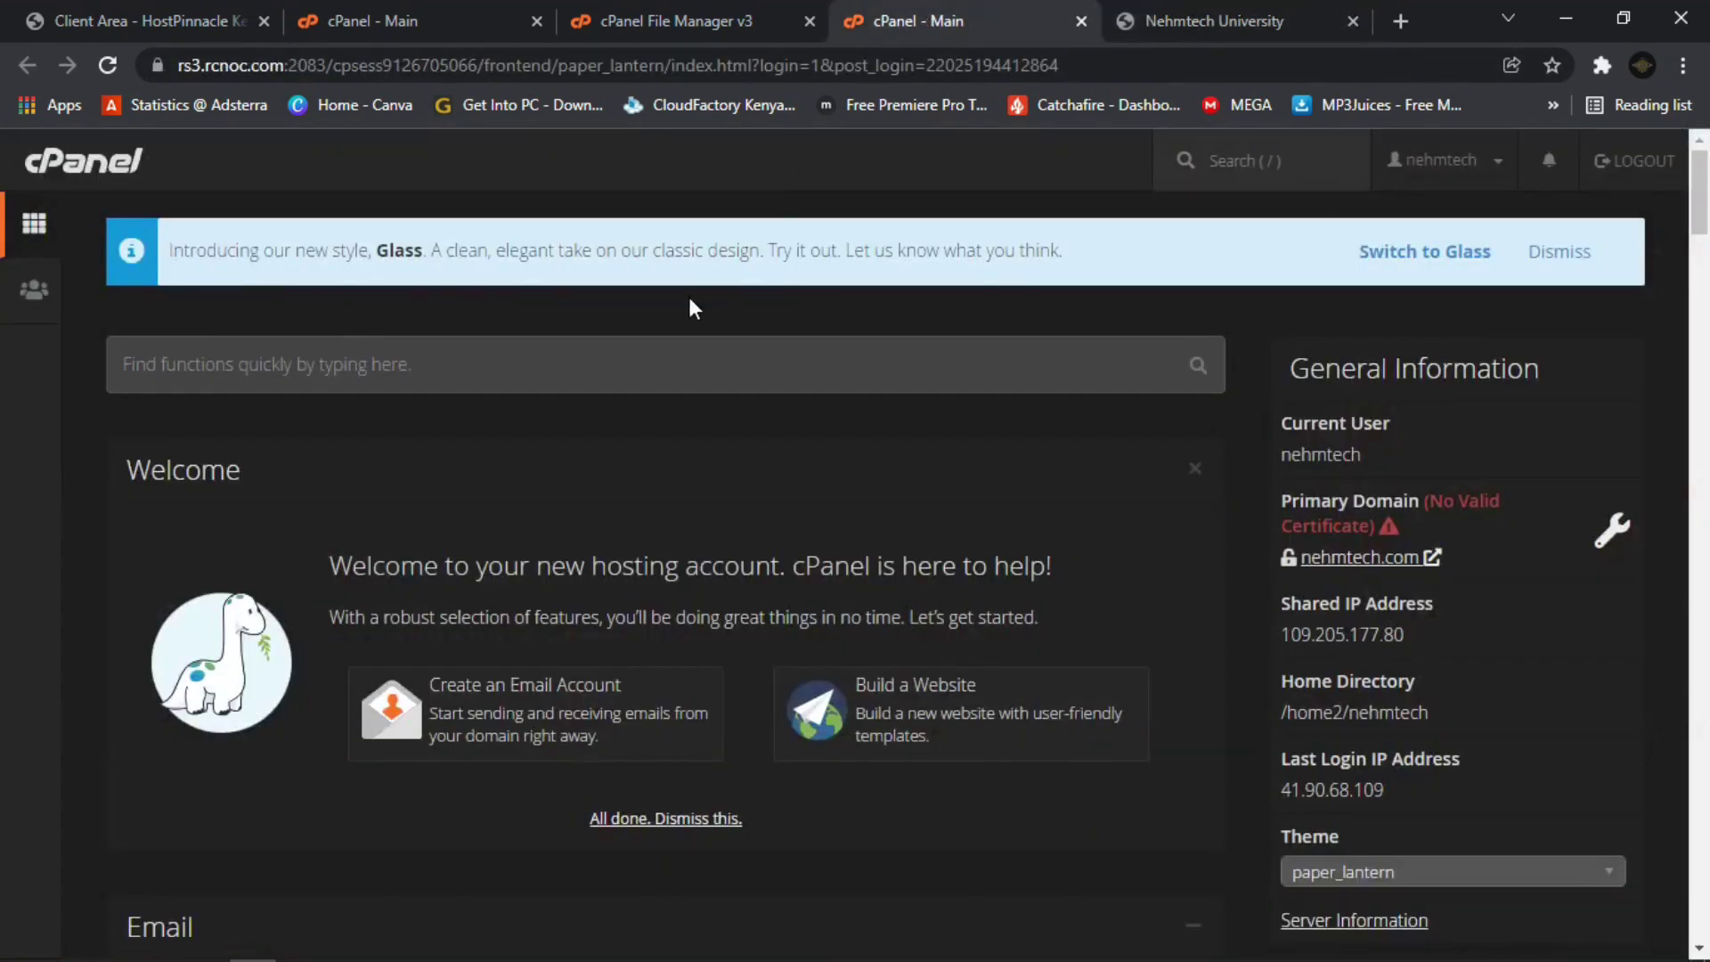
left_click(729, 11)
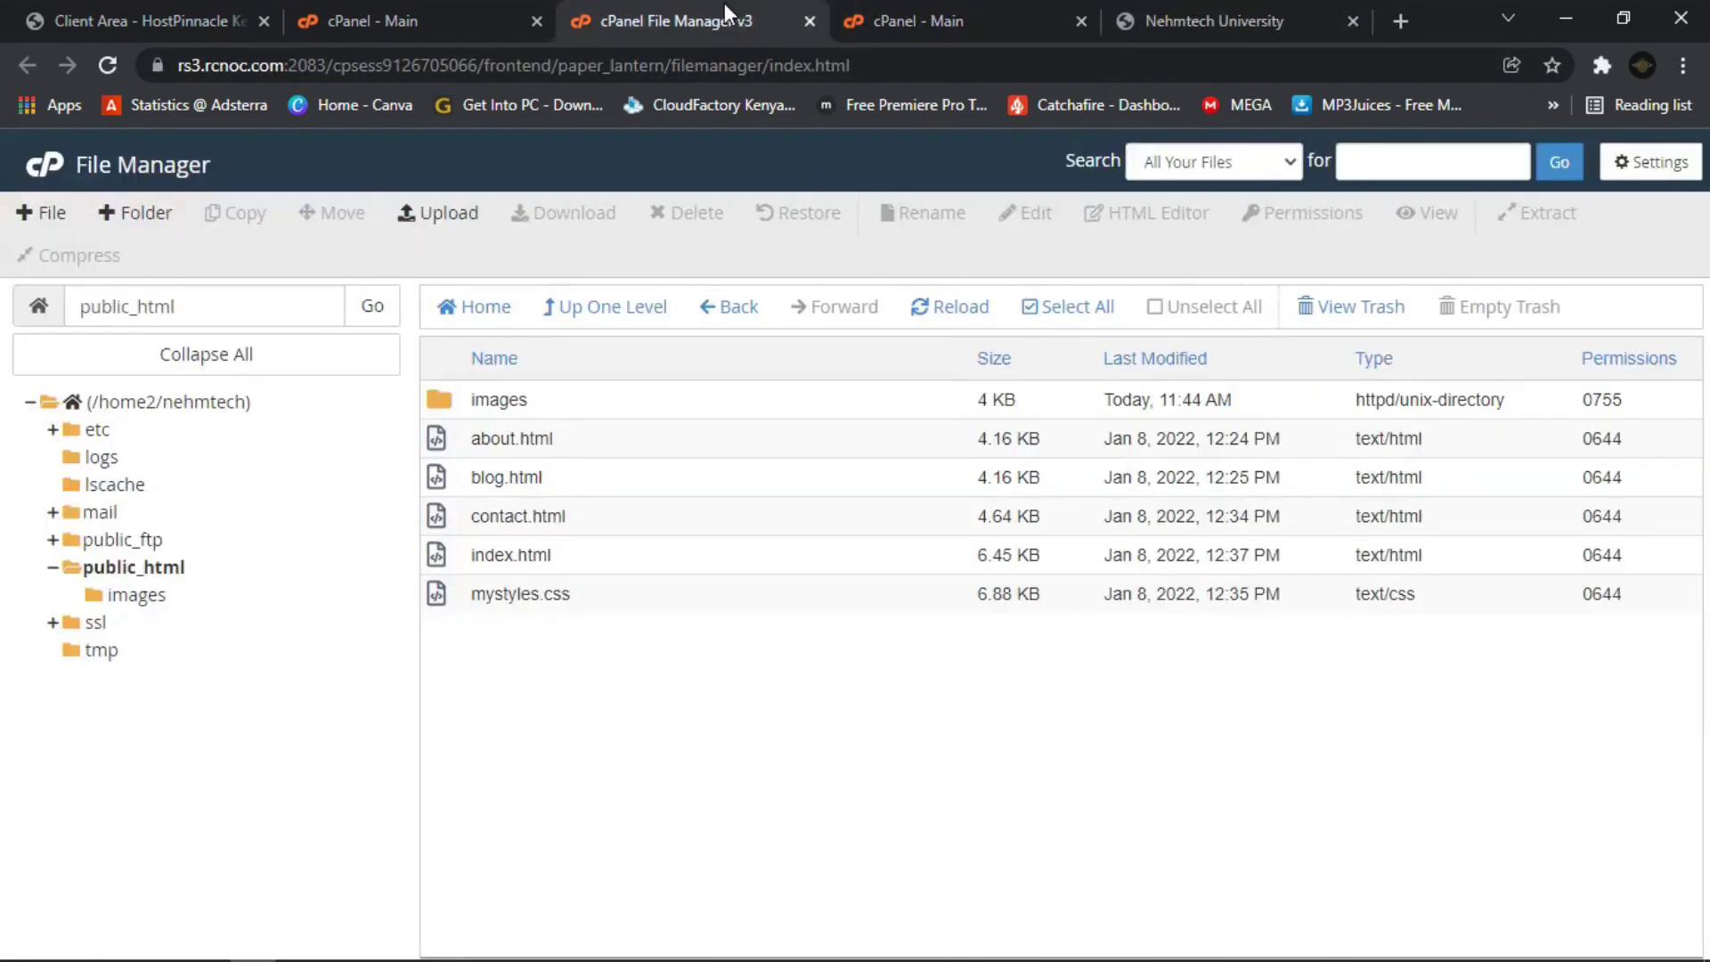
right_click(502, 555)
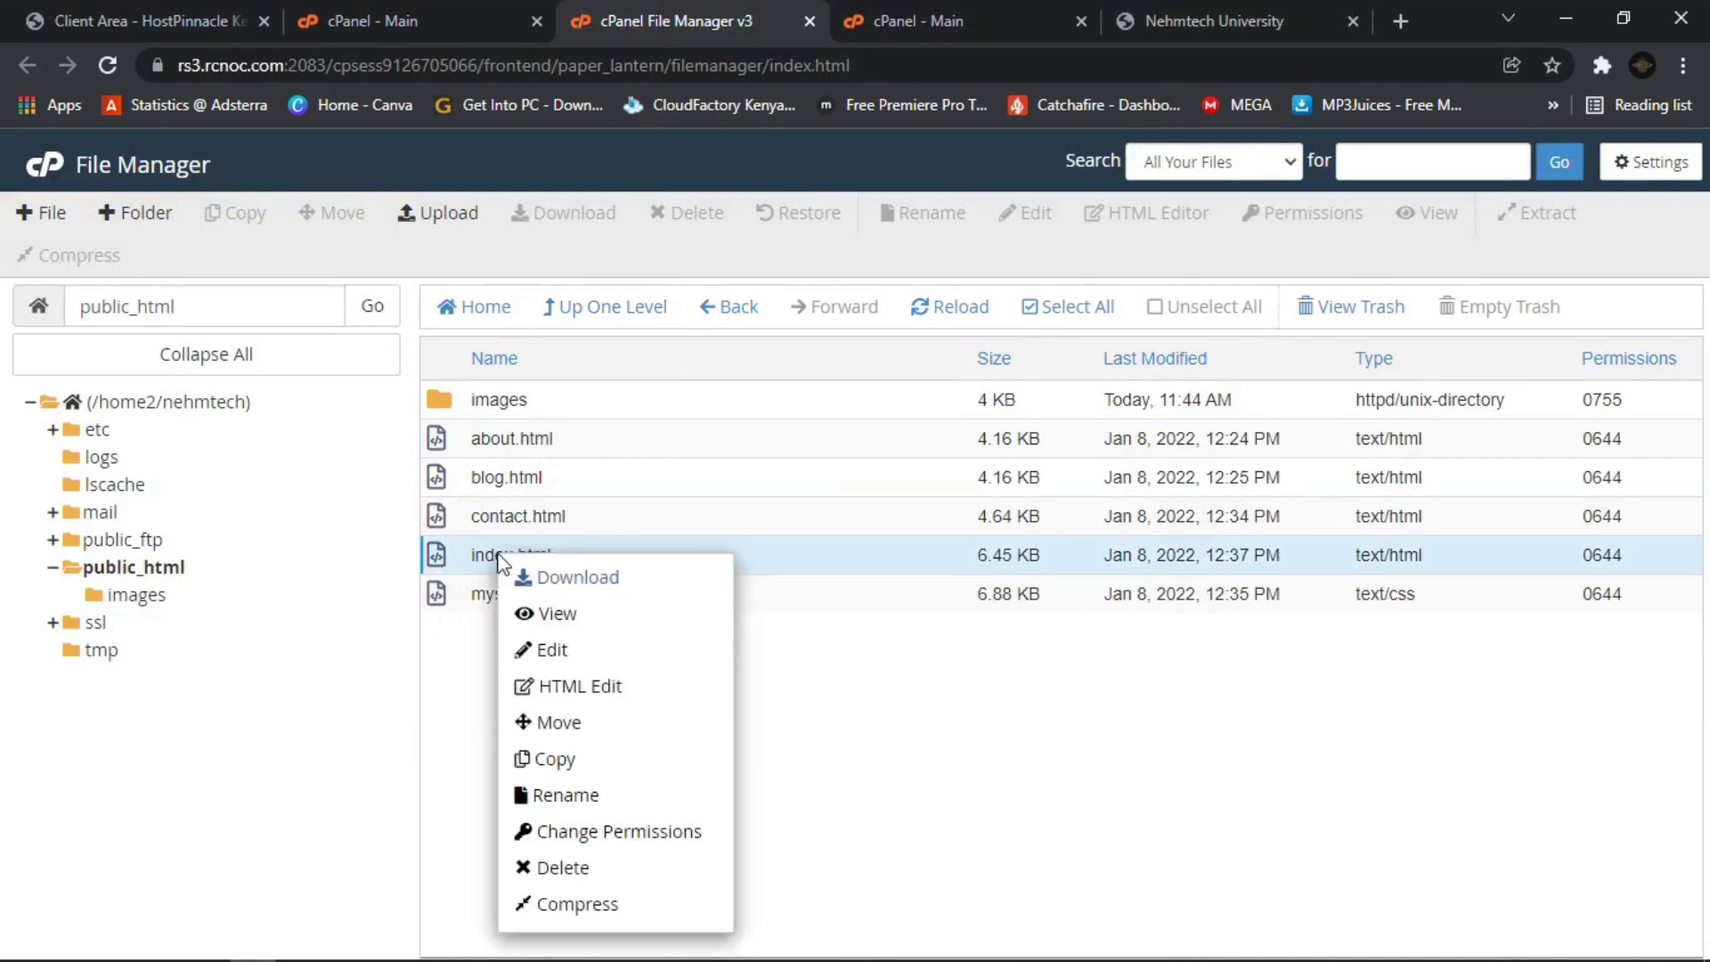
left_click(531, 650)
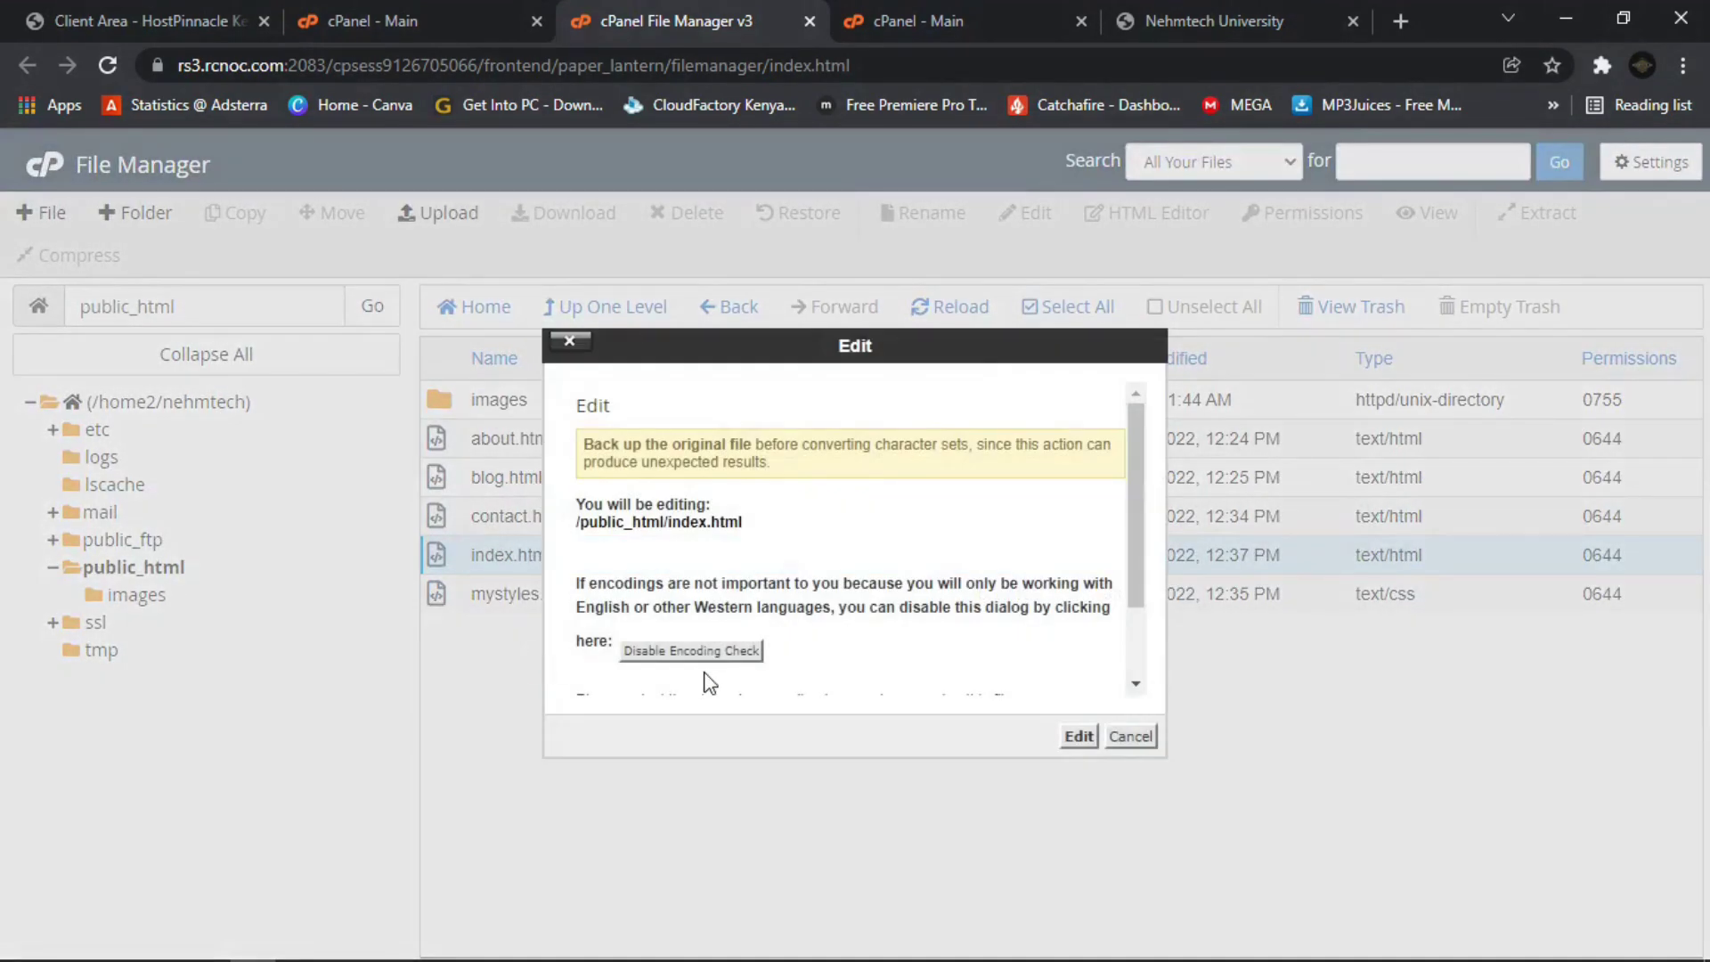
left_click(1079, 735)
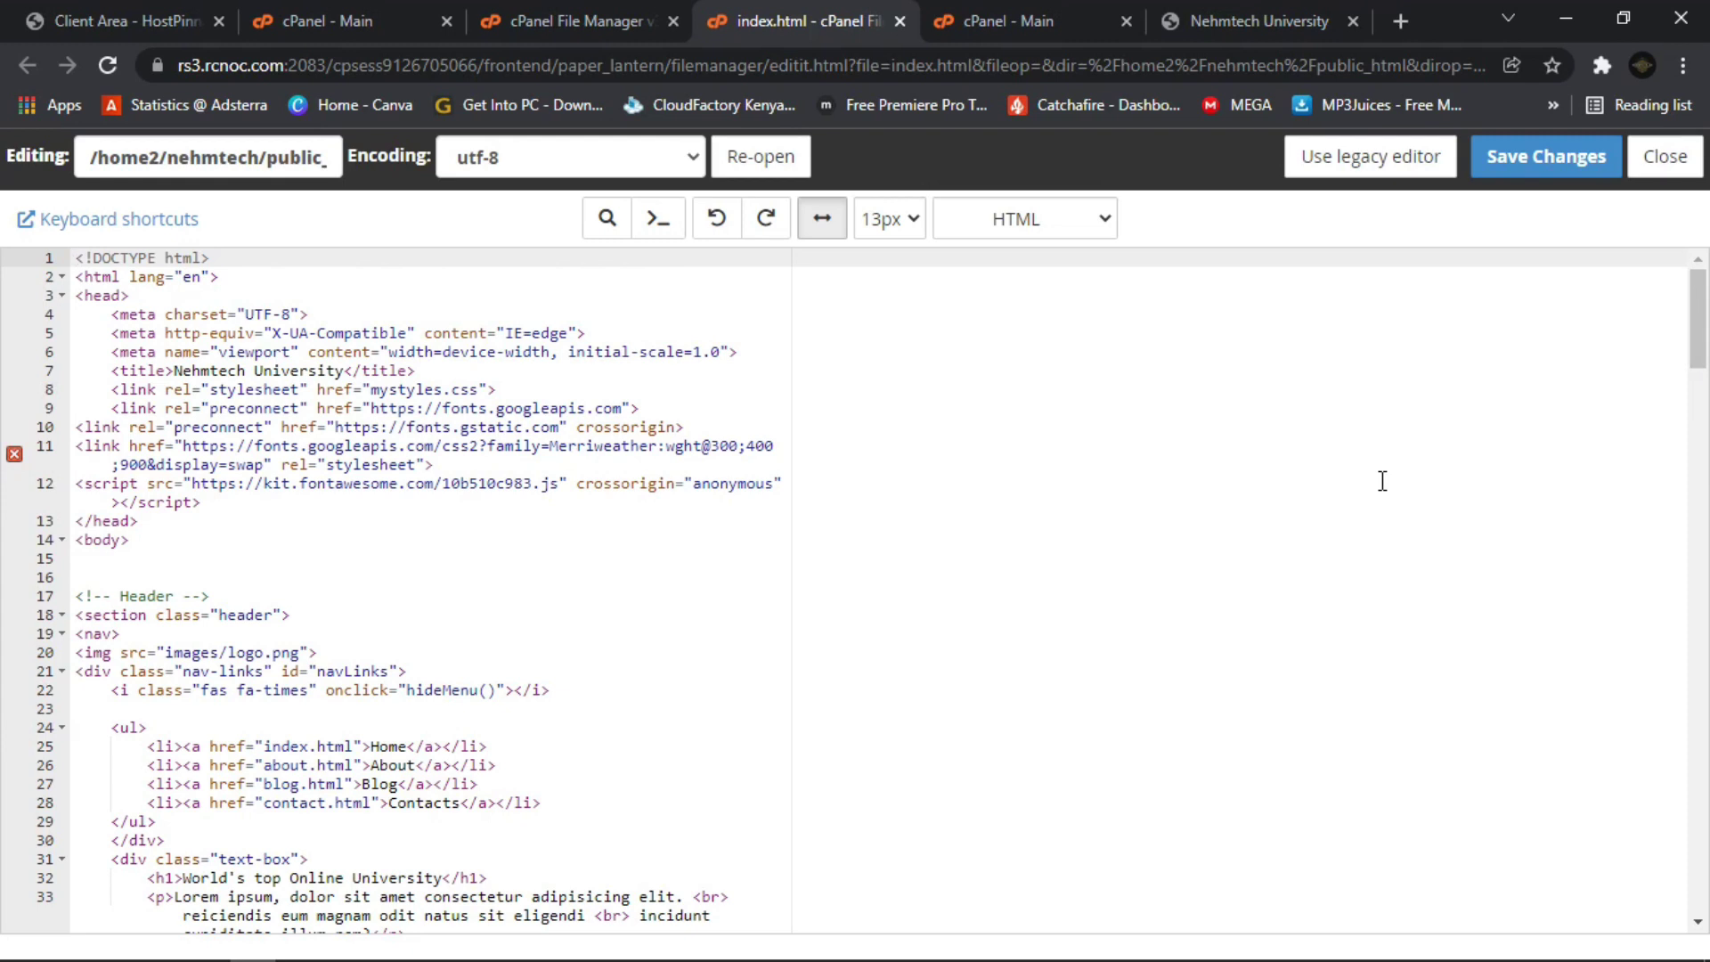
Find the copied heading "World's top Online University" in index.html, replace it with "University of Nairobi", and save the file.
key("ctrl+h")
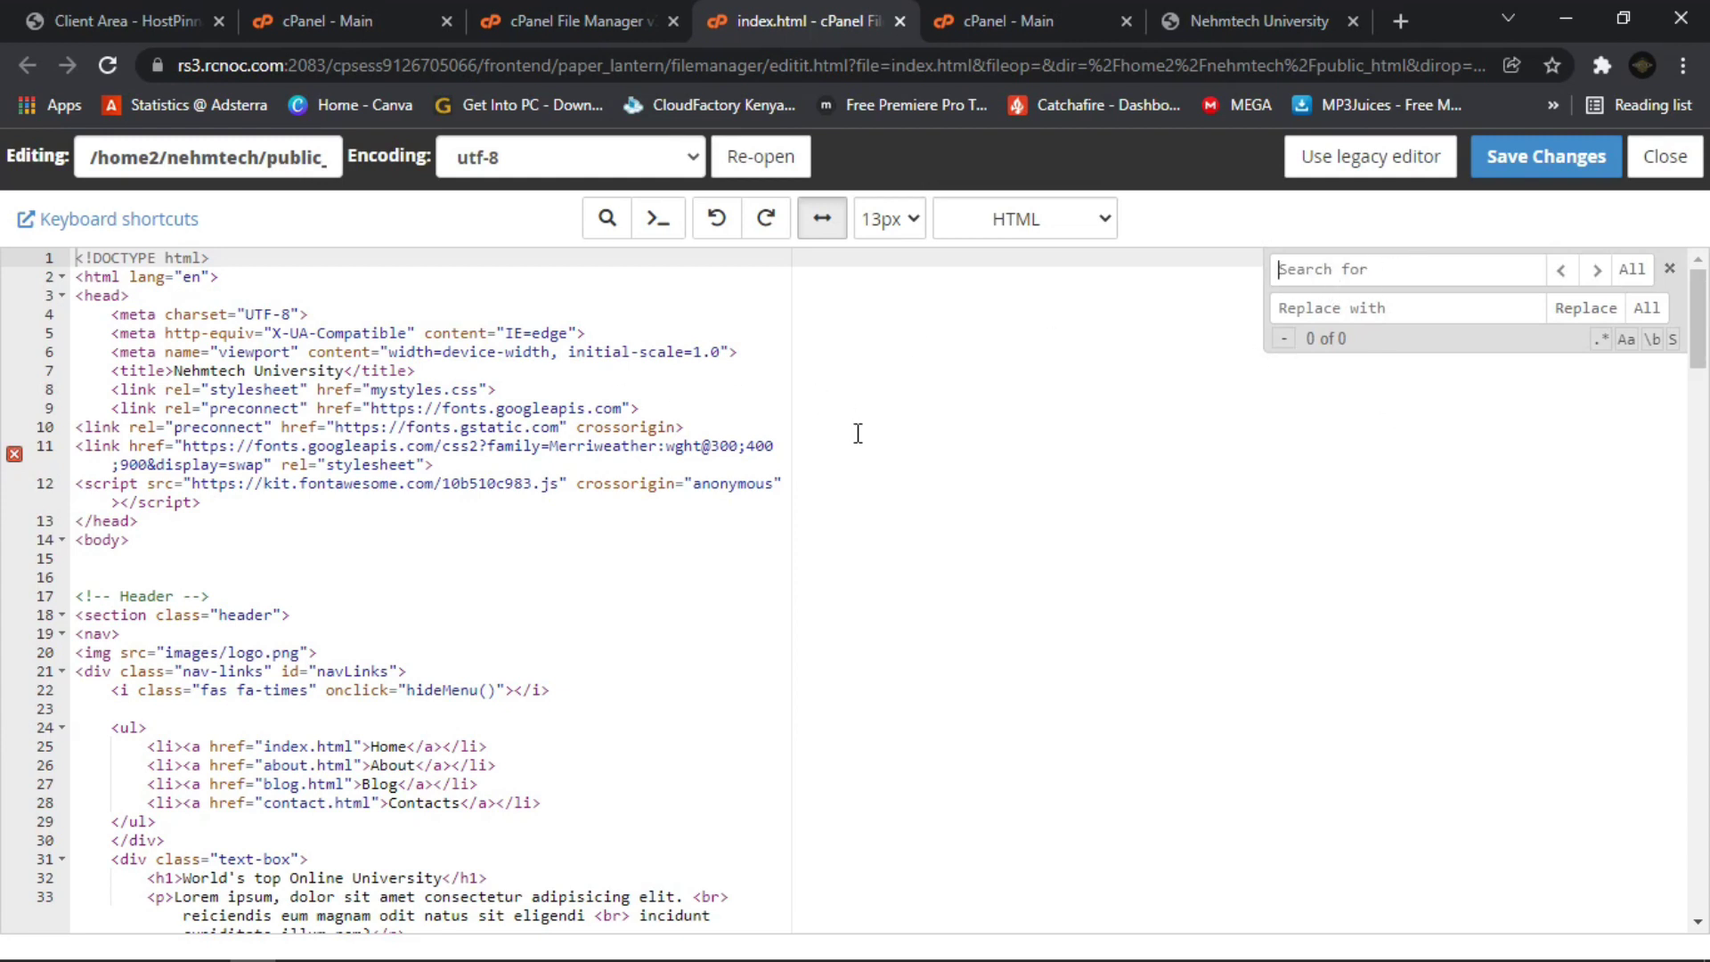
key("ctrl+v")
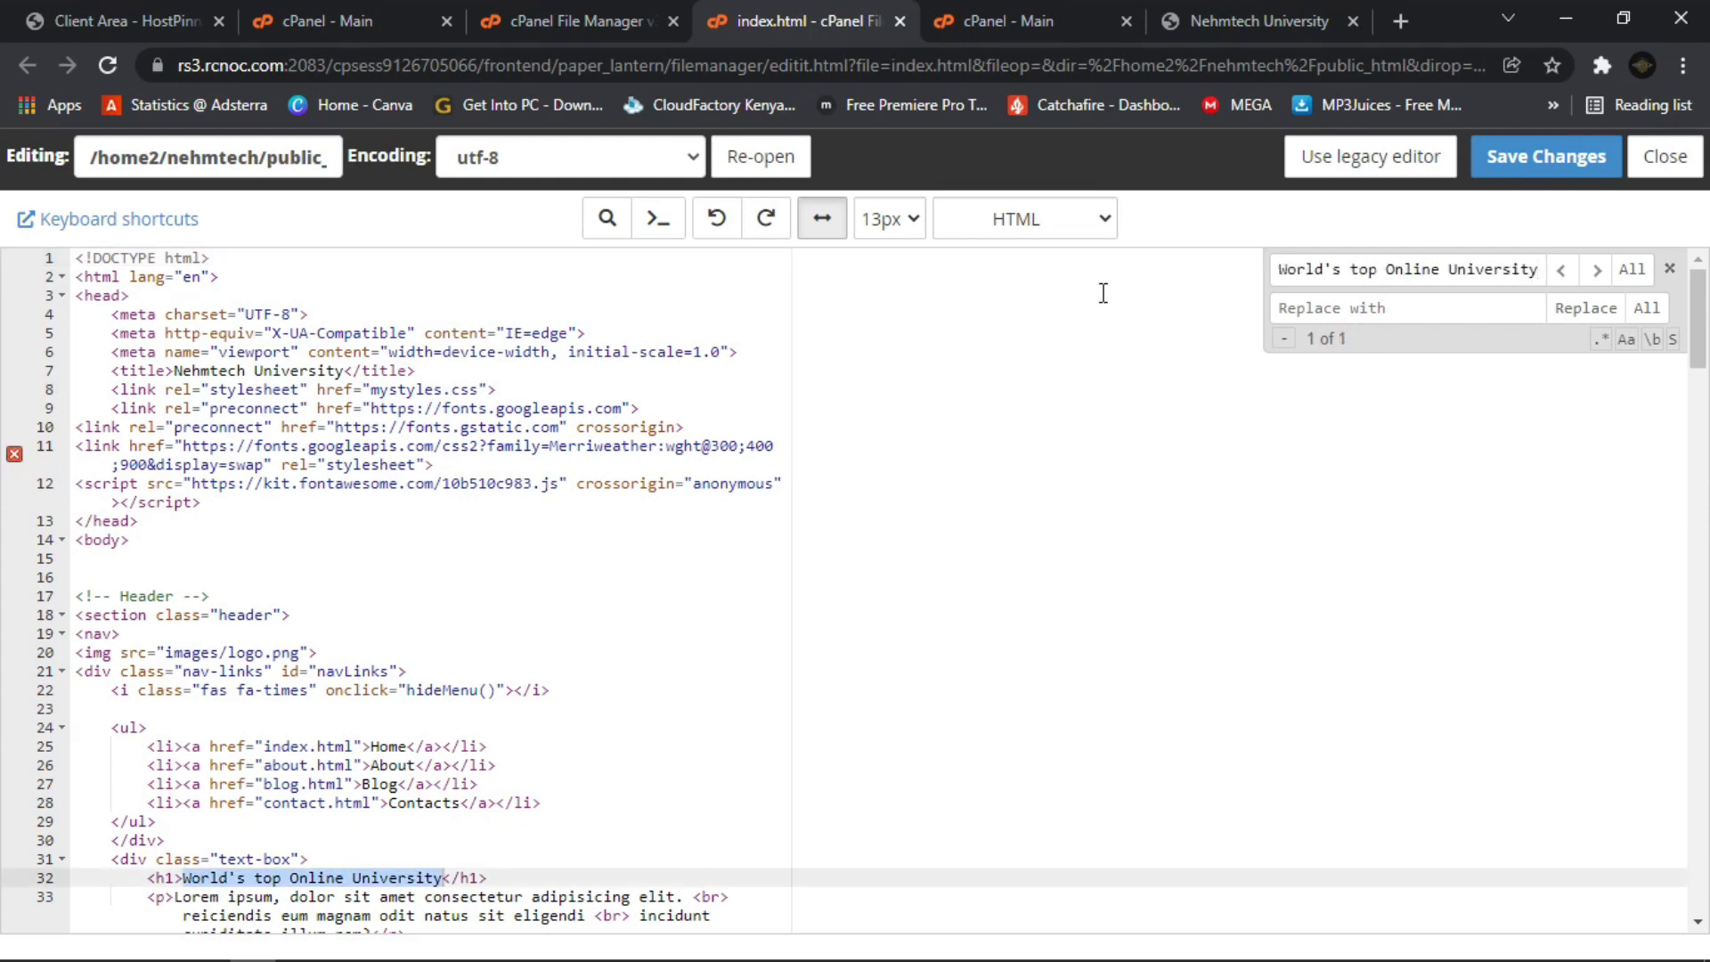
scroll(503, 605, "down", 2)
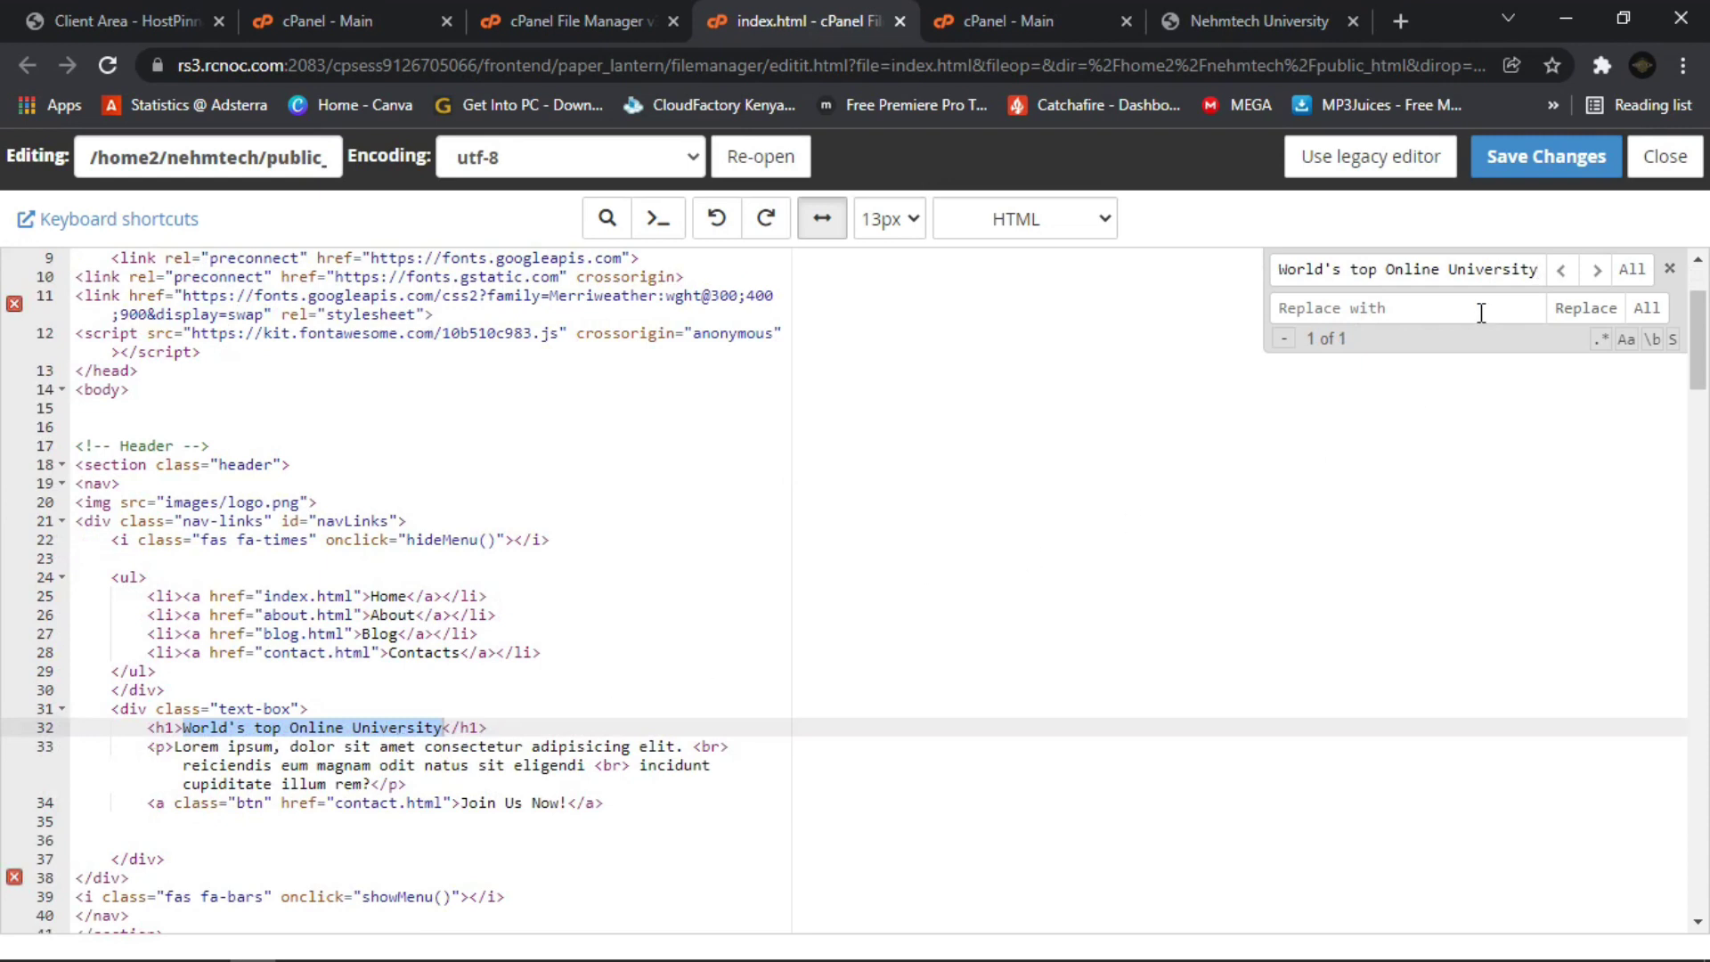
left_click(1397, 316)
type("University of Nairo")
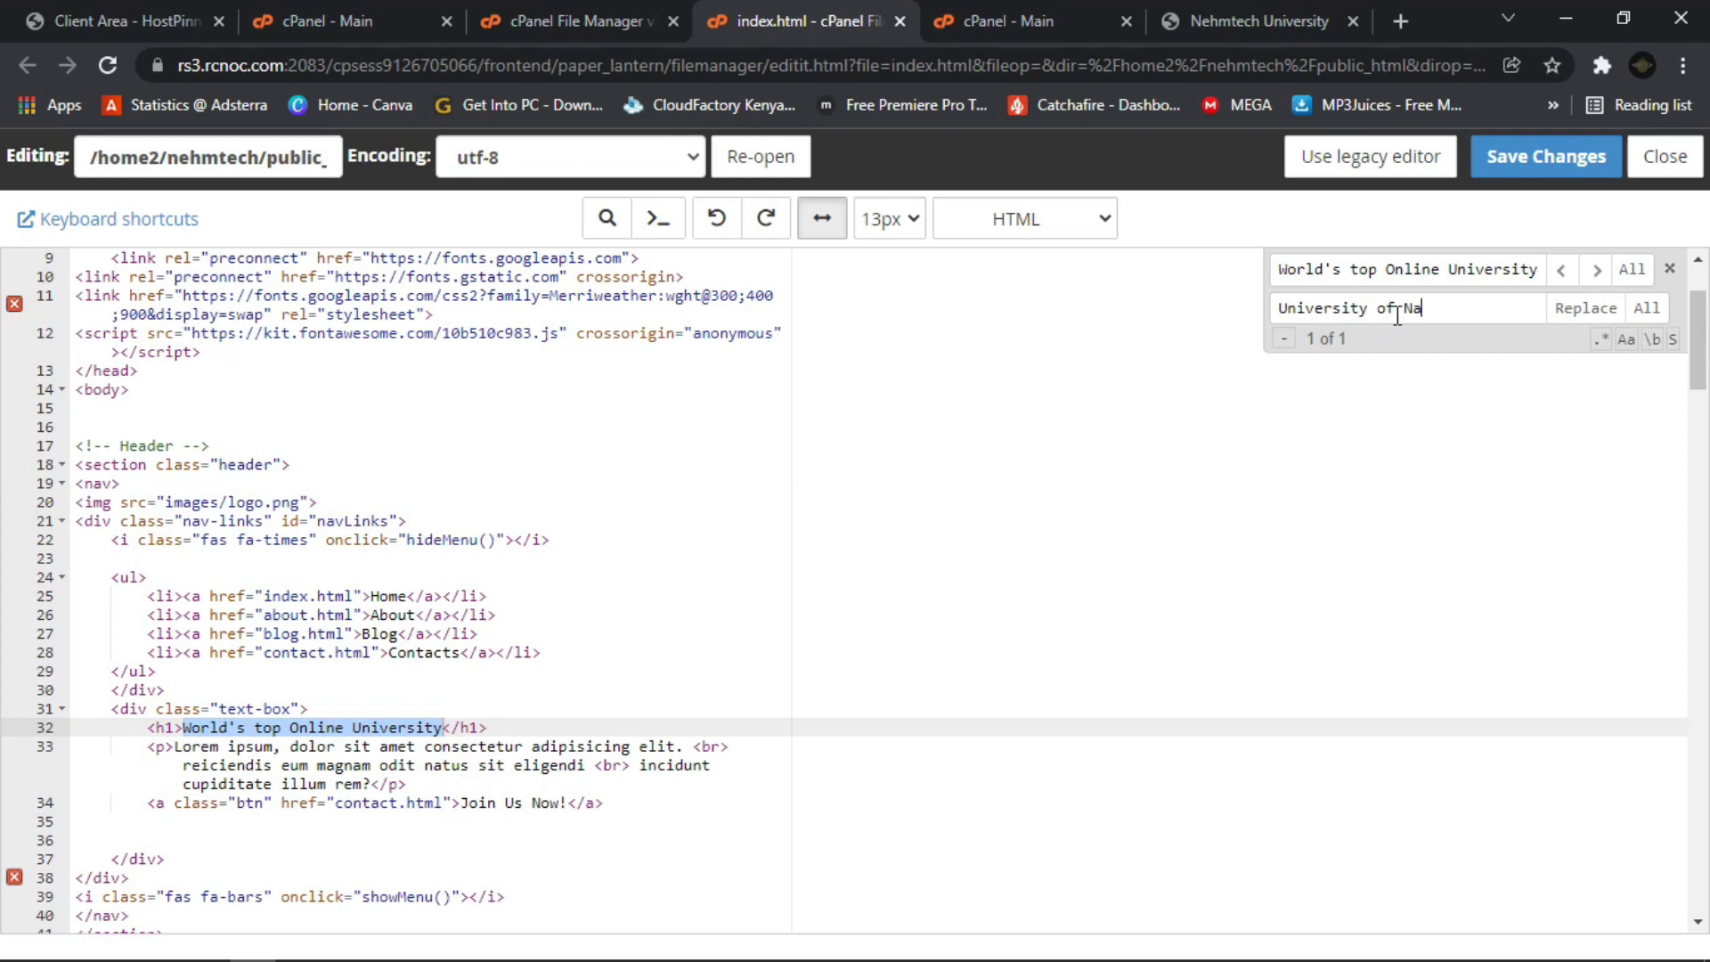
type("bi")
left_click(1603, 312)
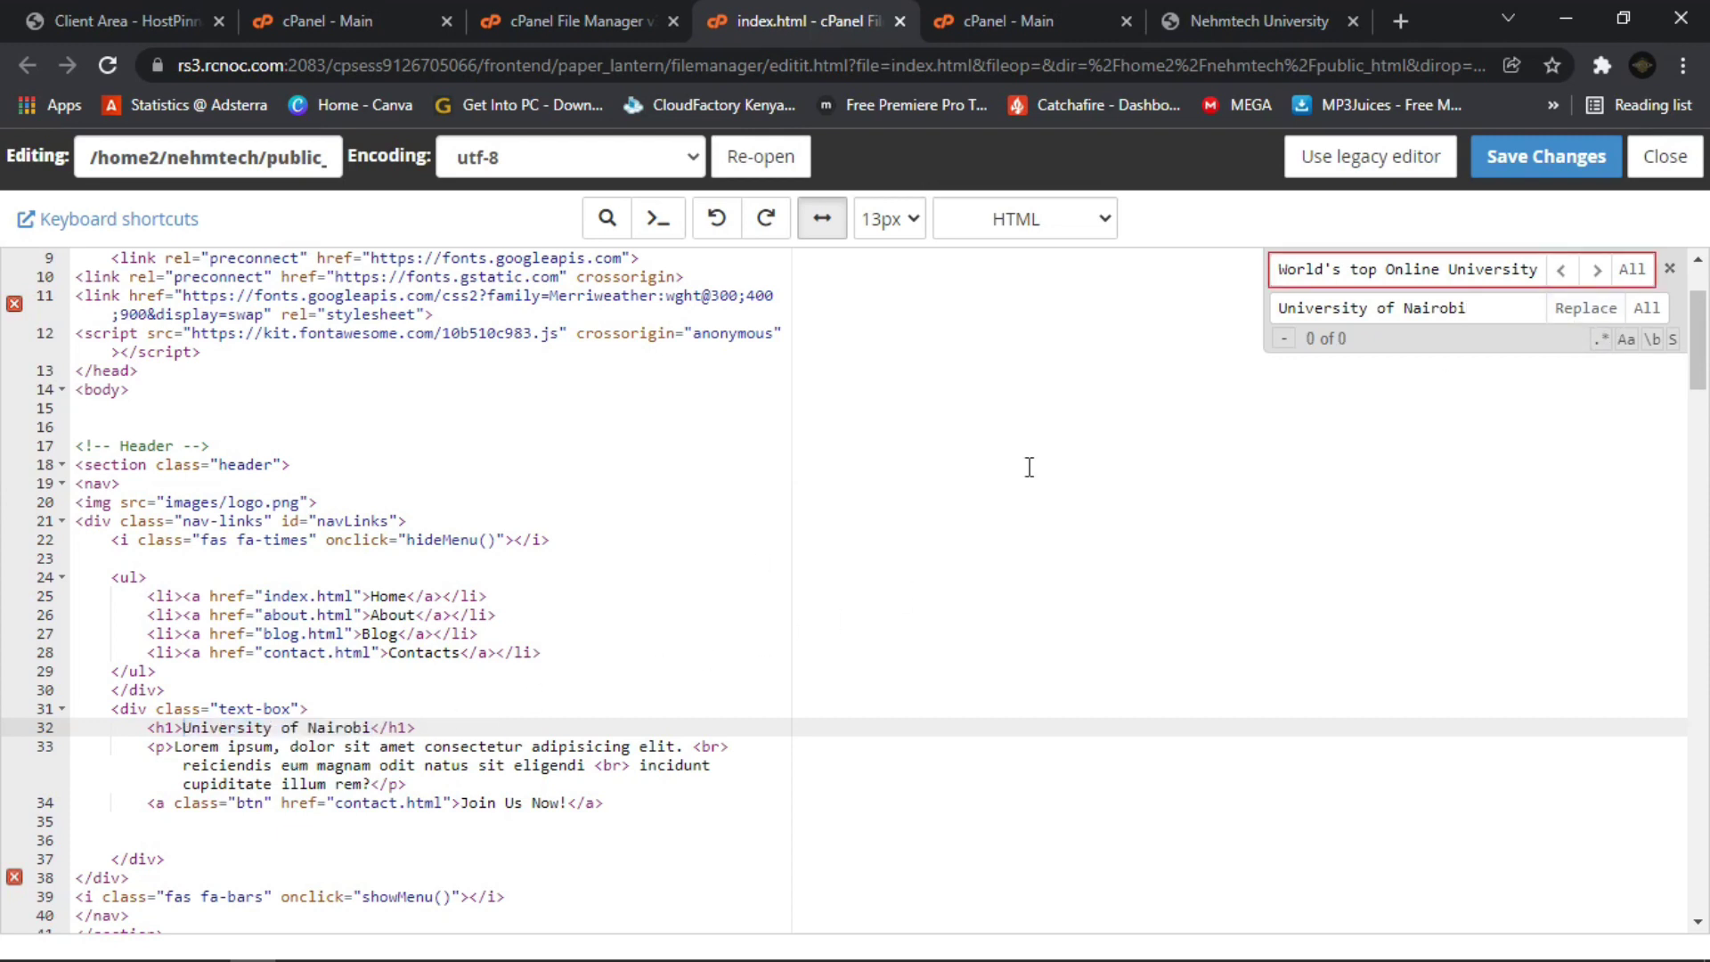
left_click(1546, 168)
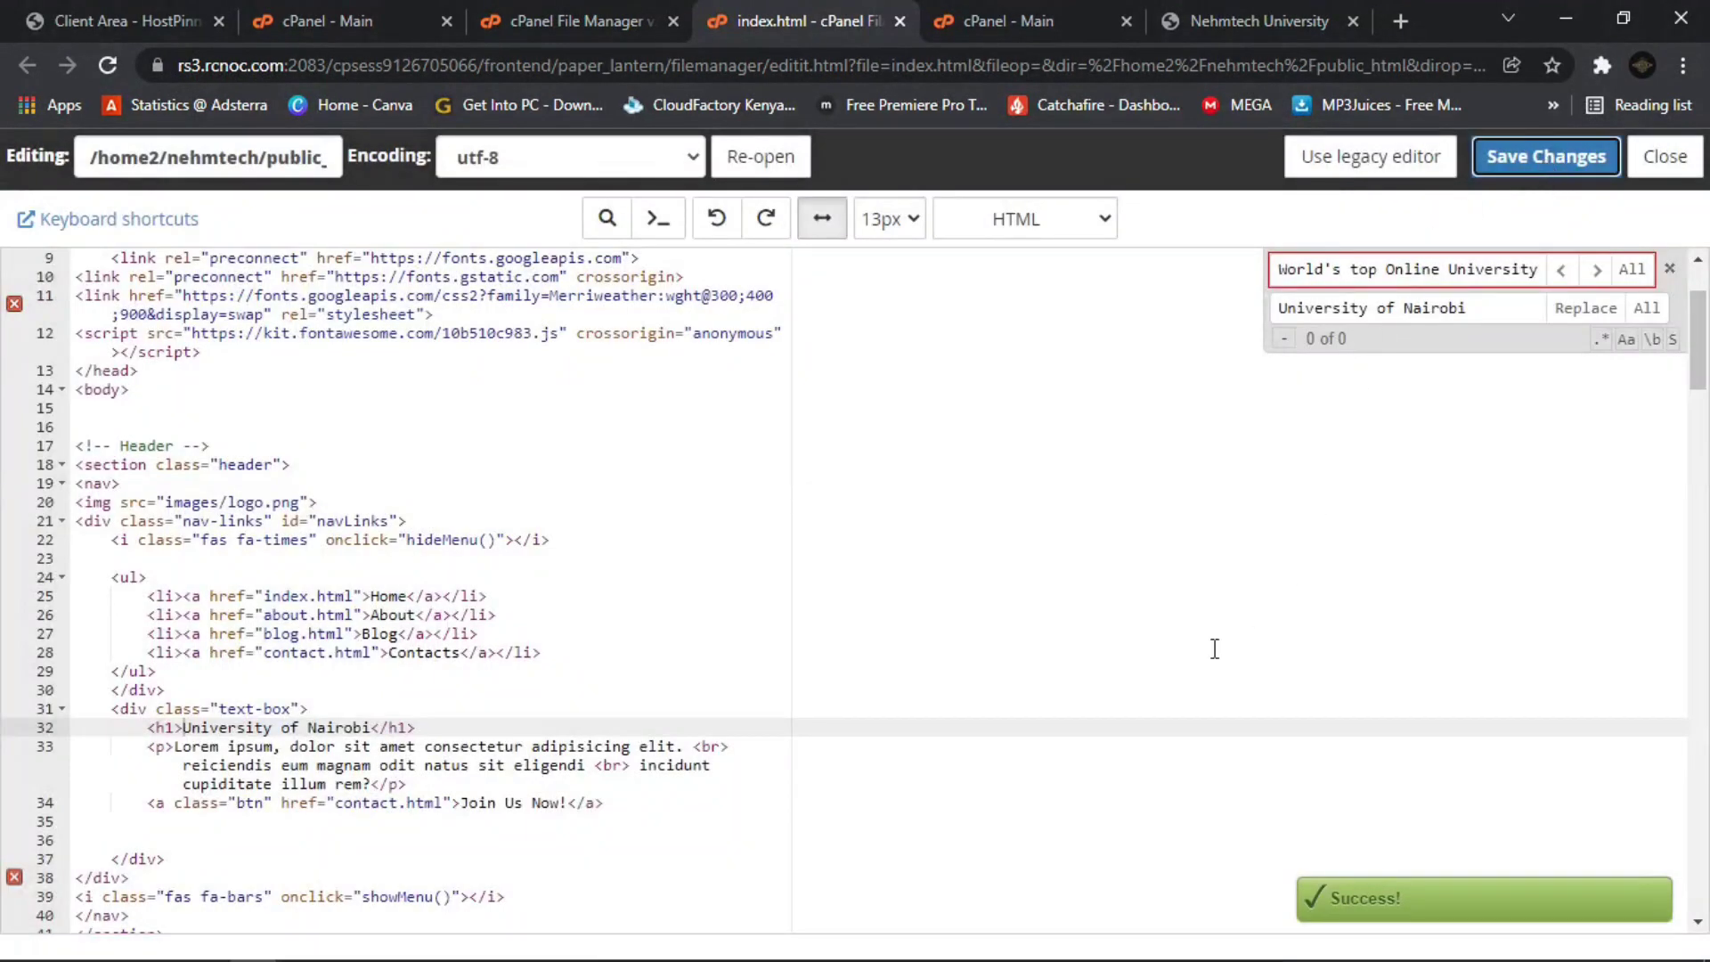
Reload the live homepage to check its edited heading, and close the index.html editor.
left_click(1291, 3)
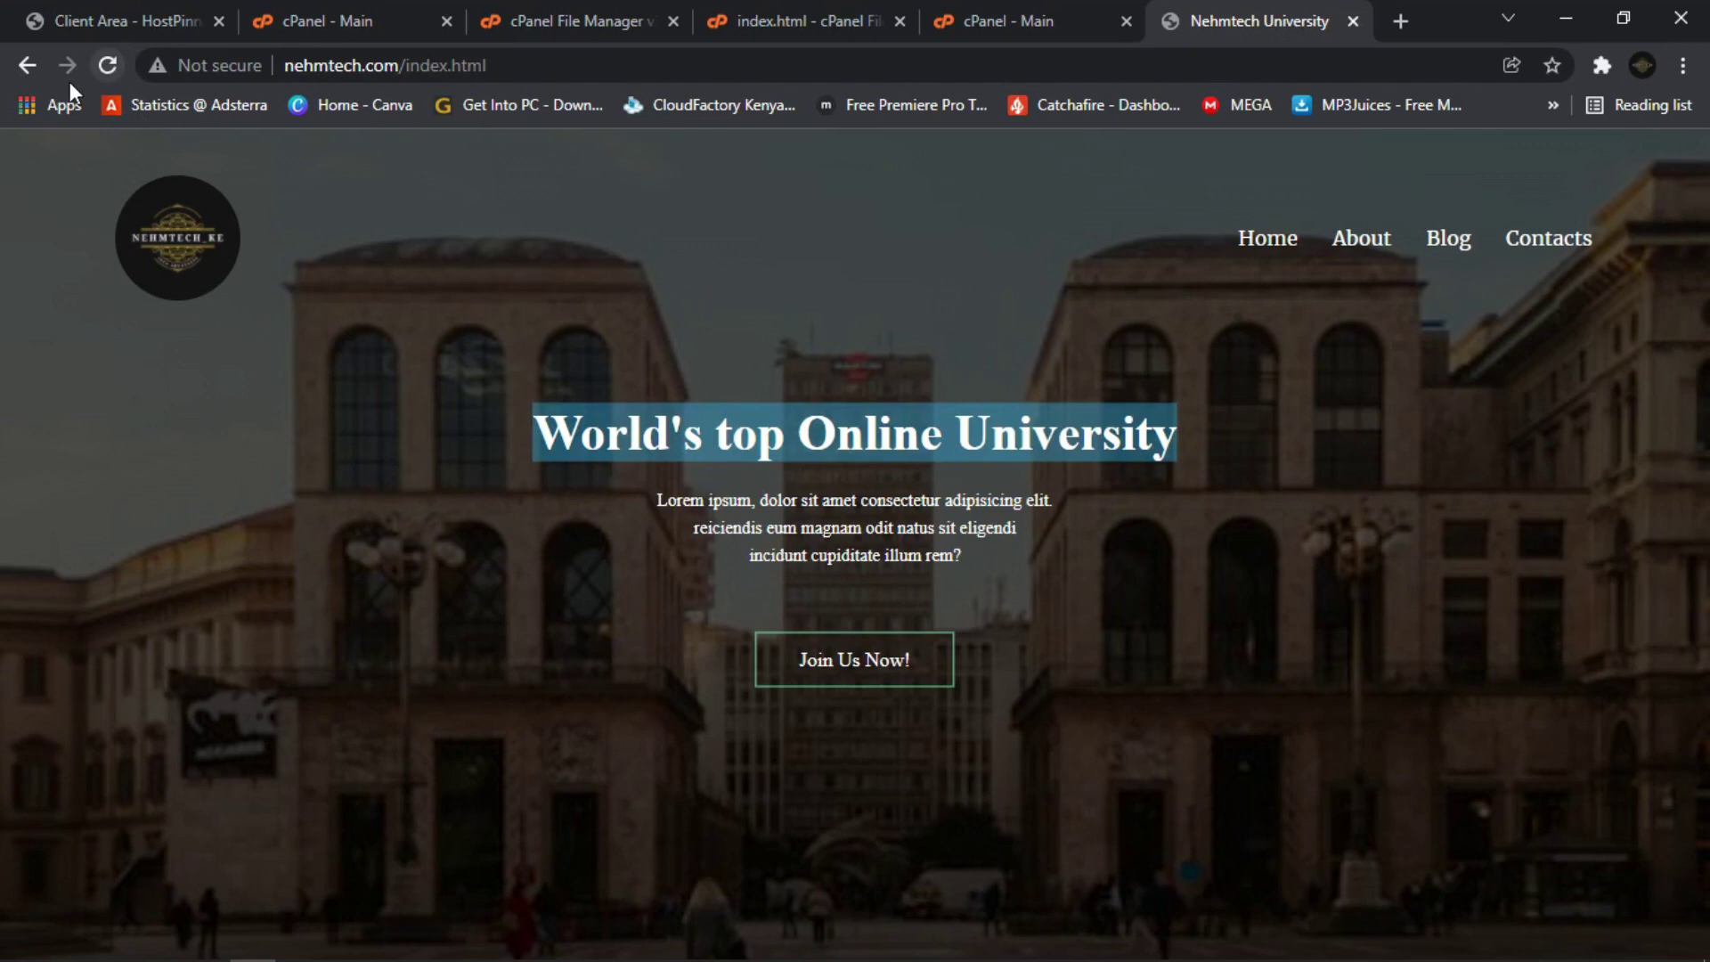
left_click(114, 66)
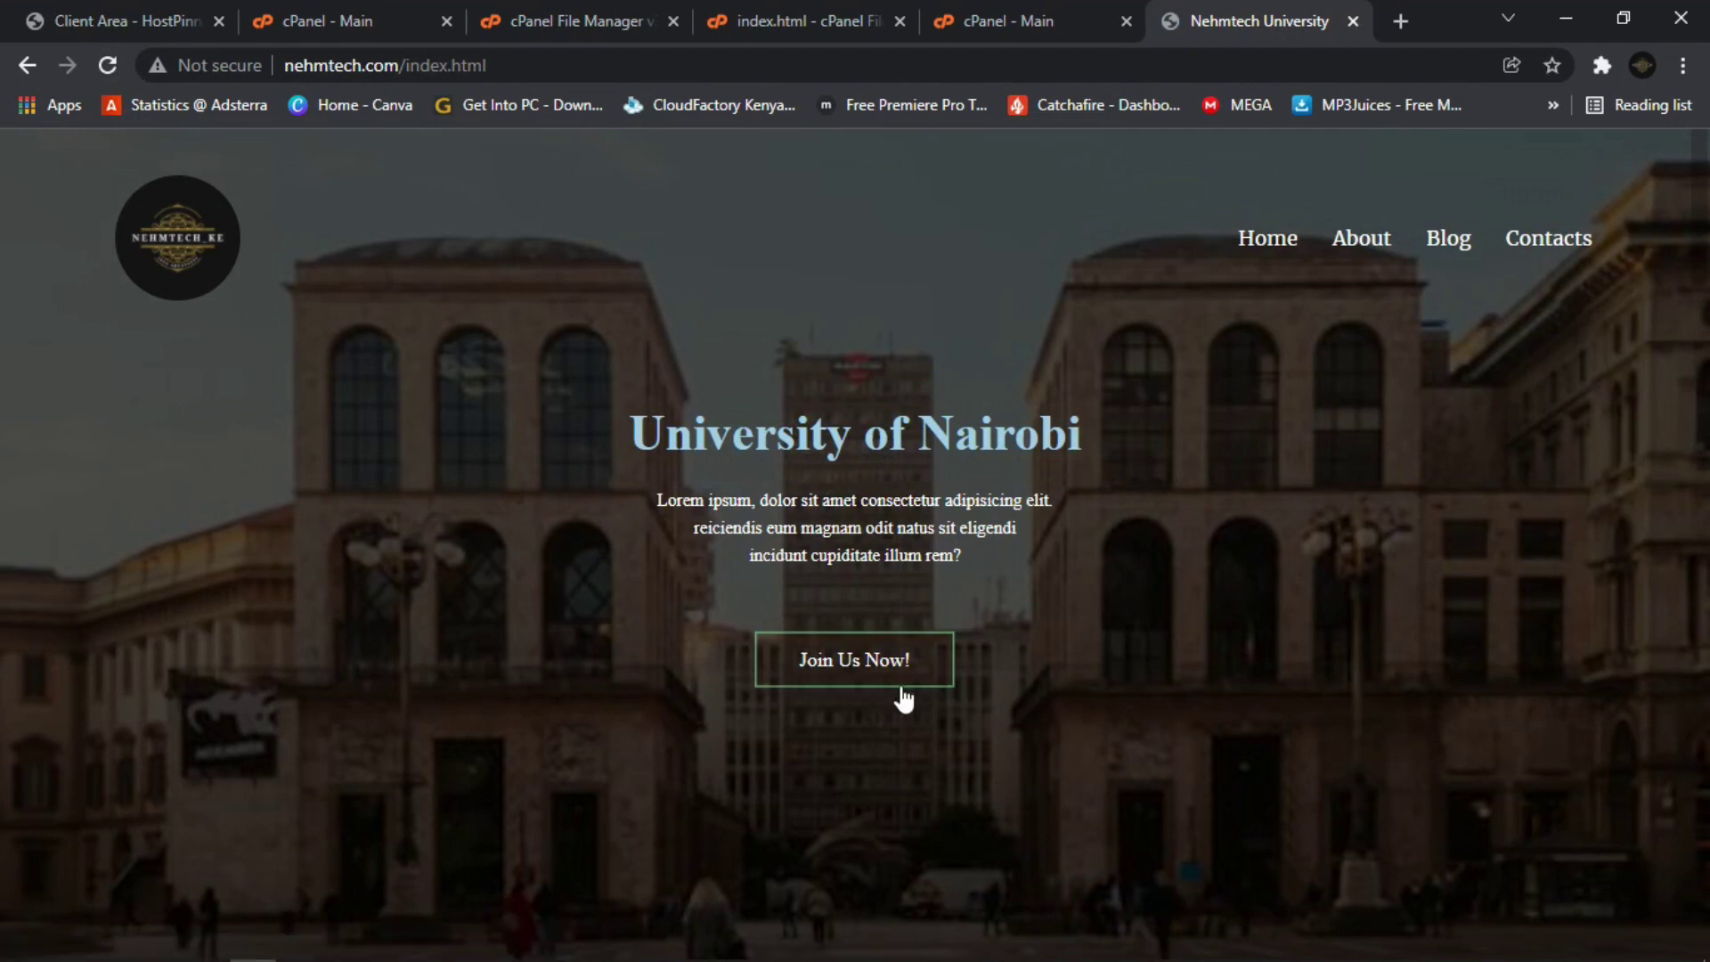
scroll(1169, 503, "down", 8)
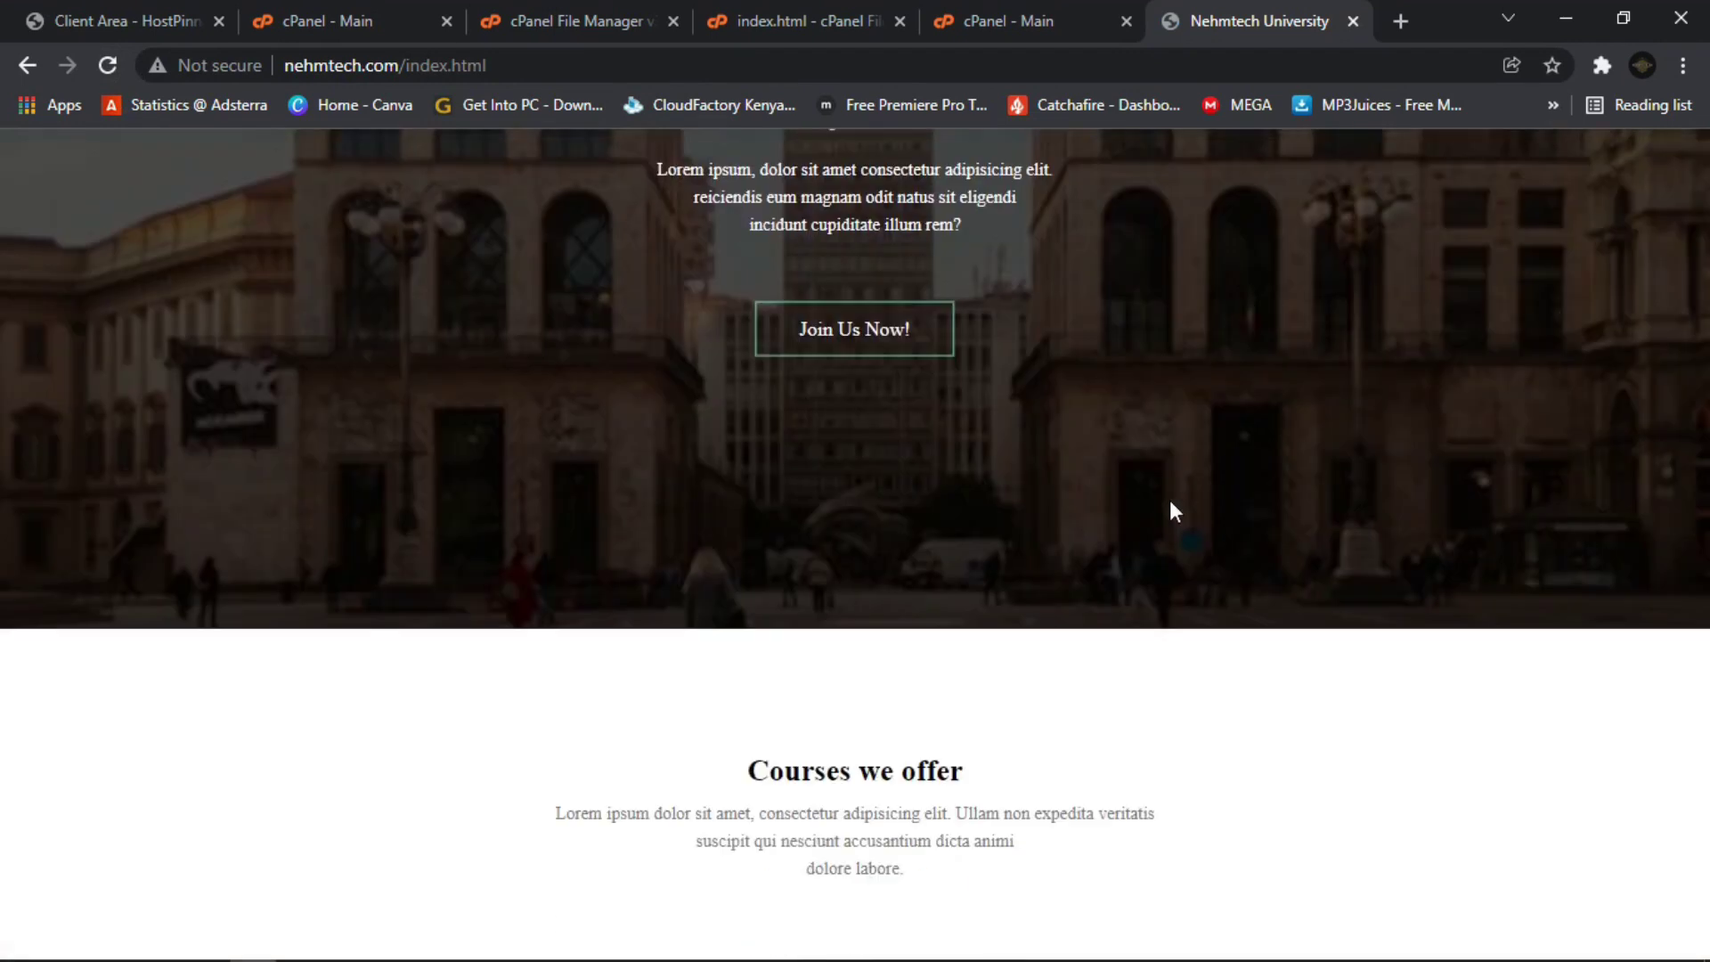
scroll(1176, 511, "up", 8)
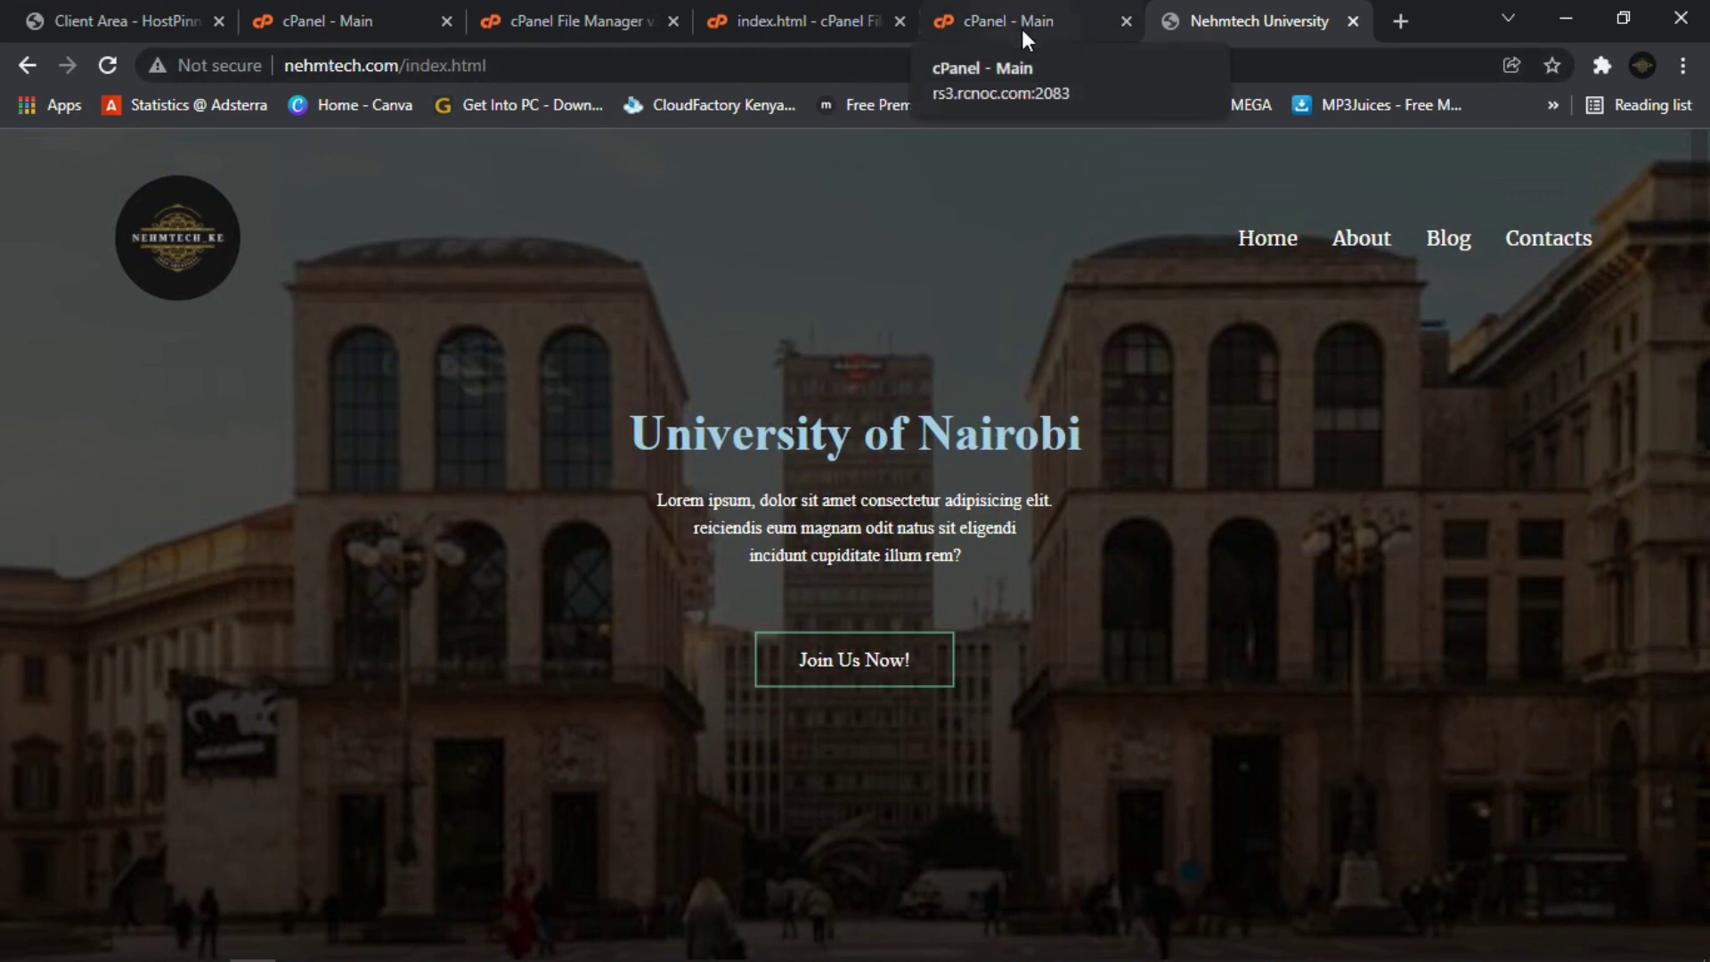
left_click(800, 12)
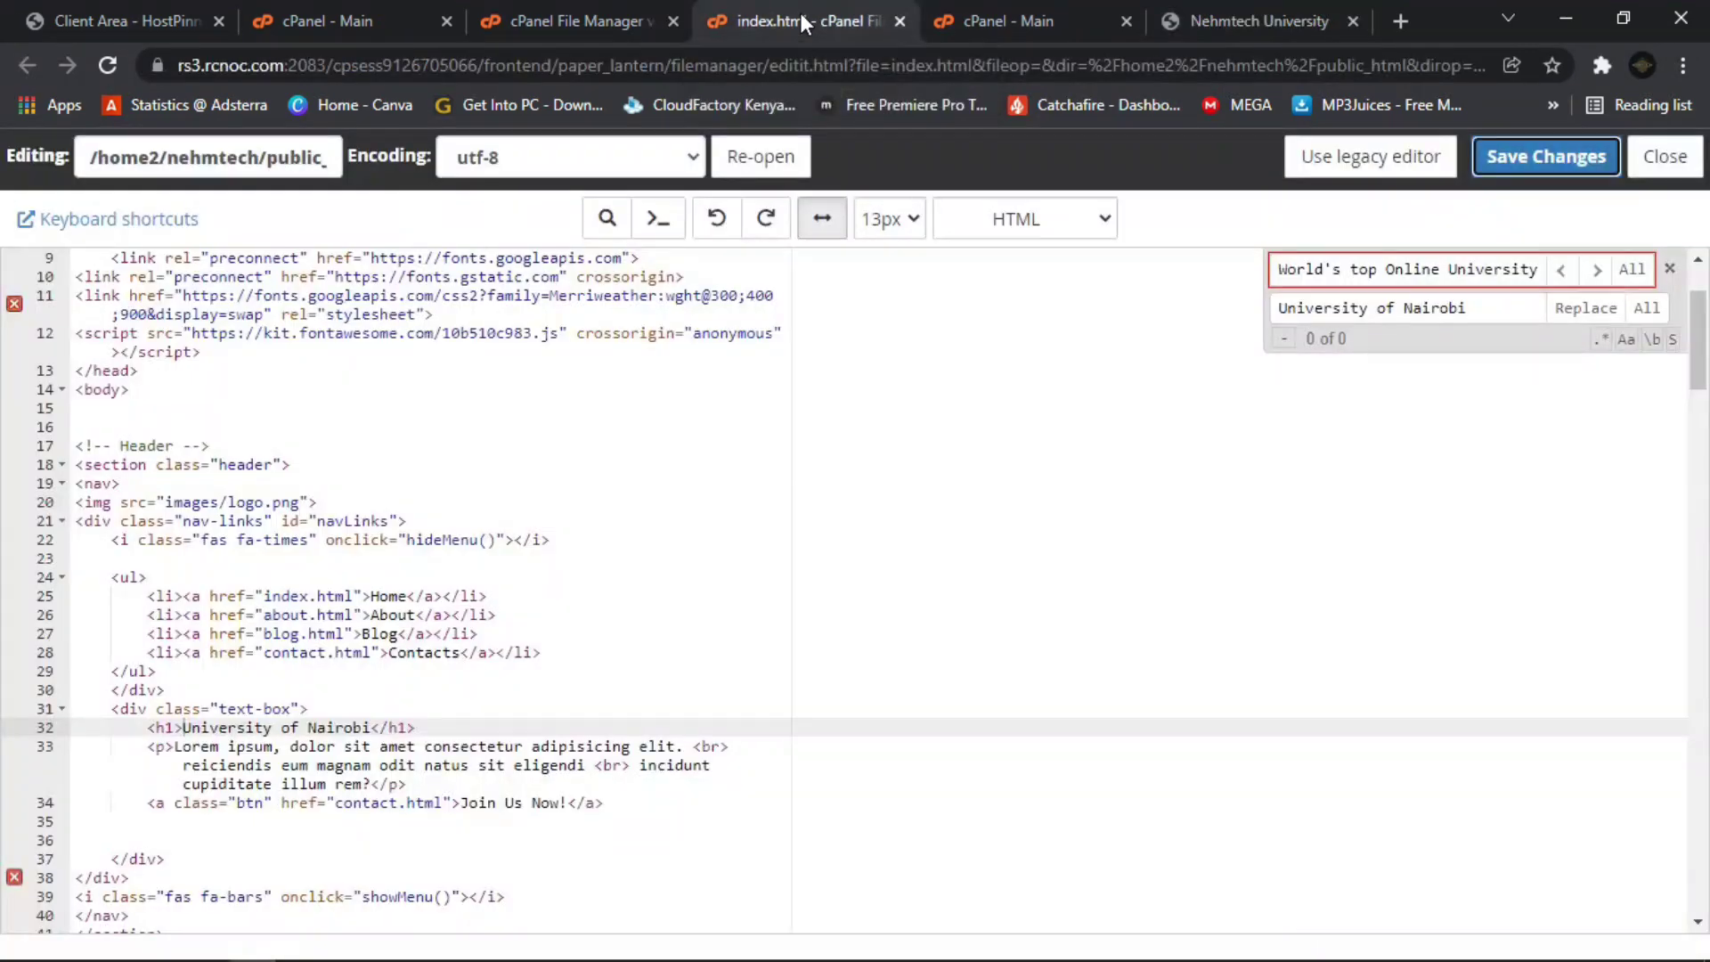
key("ctrl+w")
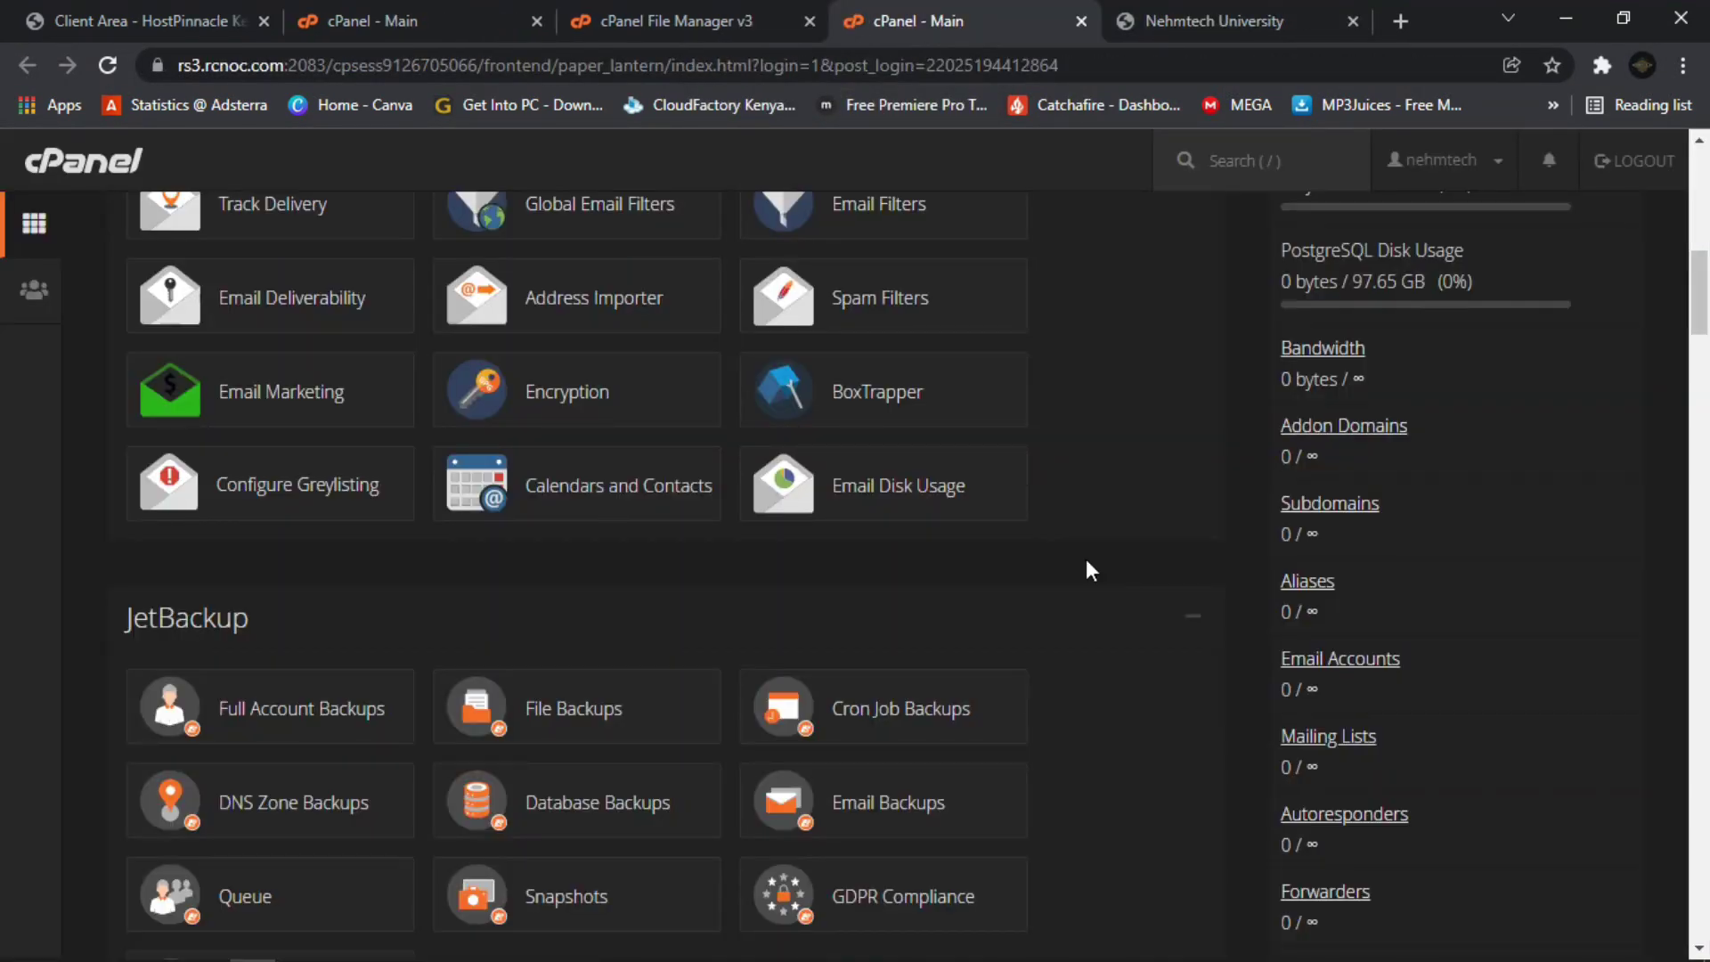